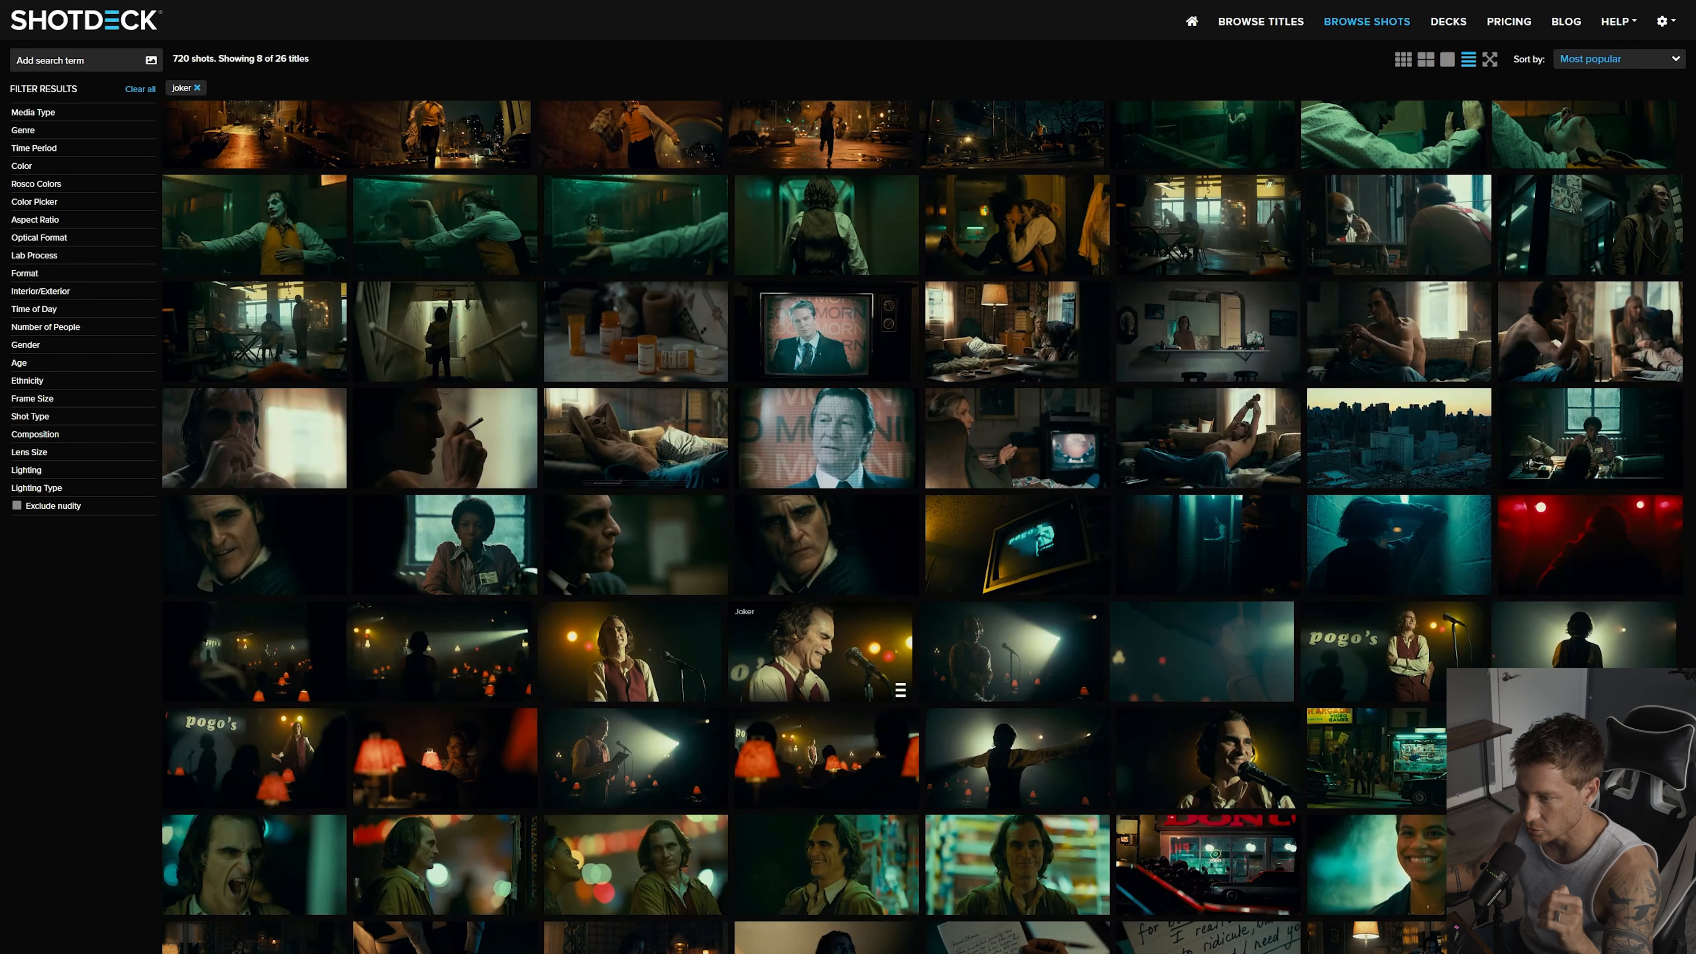
Examine the color in film stills from Joker and Oppenheimer in the ShotDeck shot library
{"action": "left_click", "coordinate": [823, 651]}
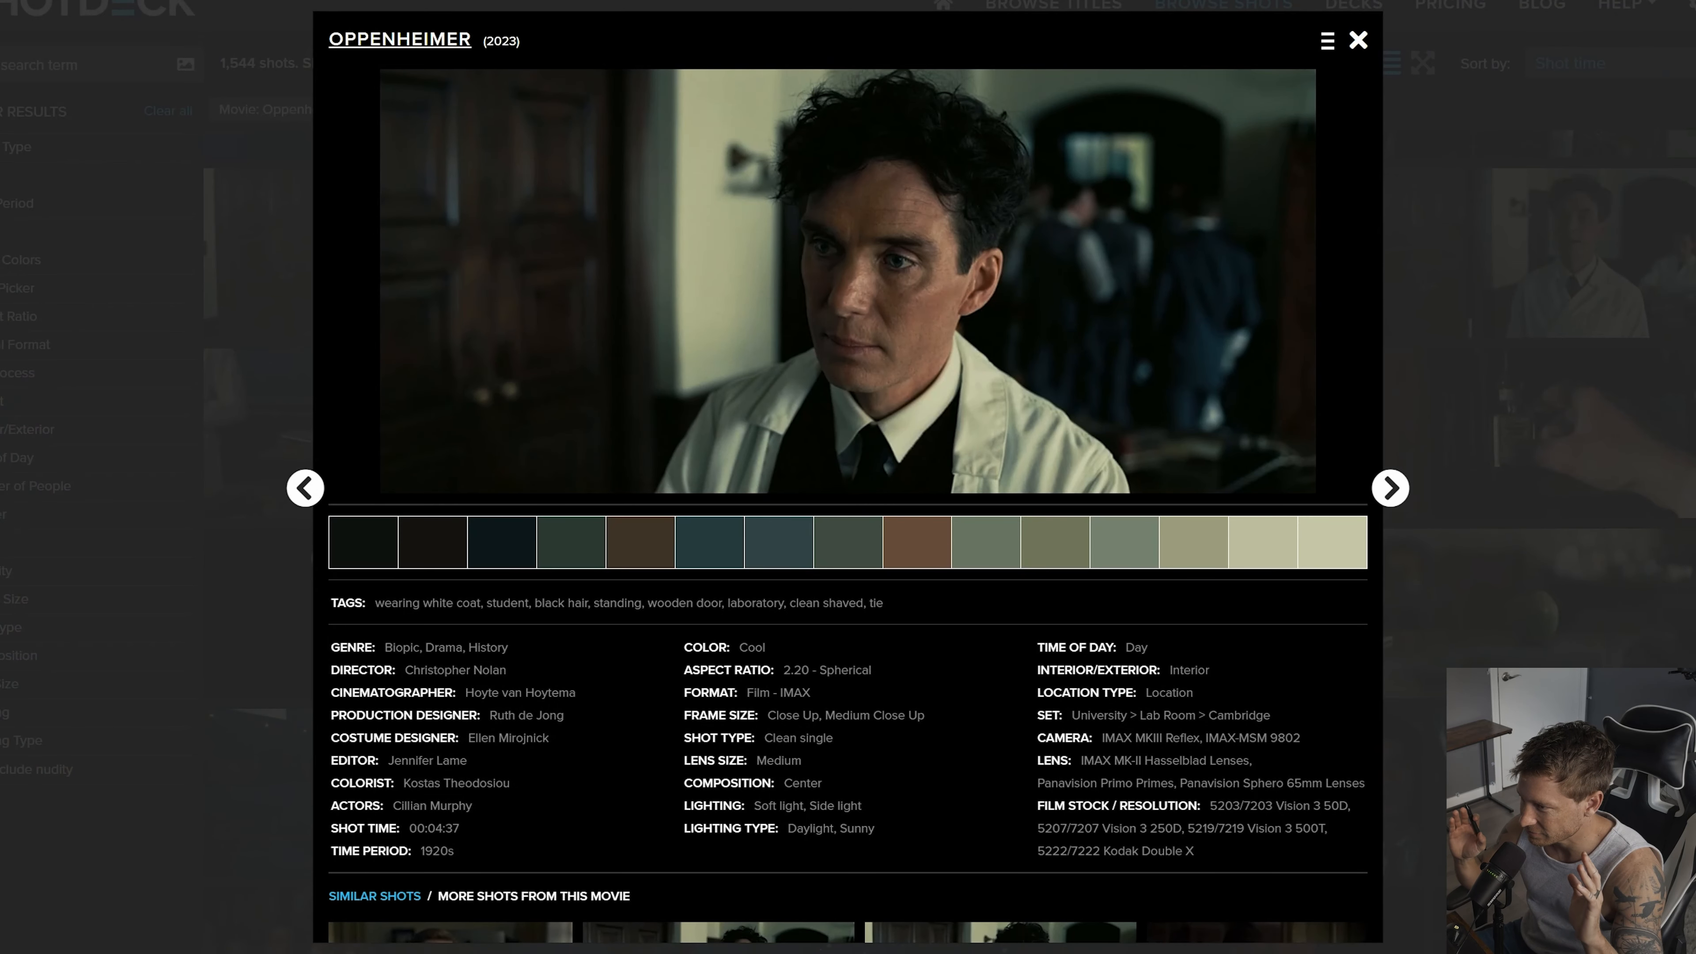
{"action": "left_click", "coordinate": [1358, 40]}
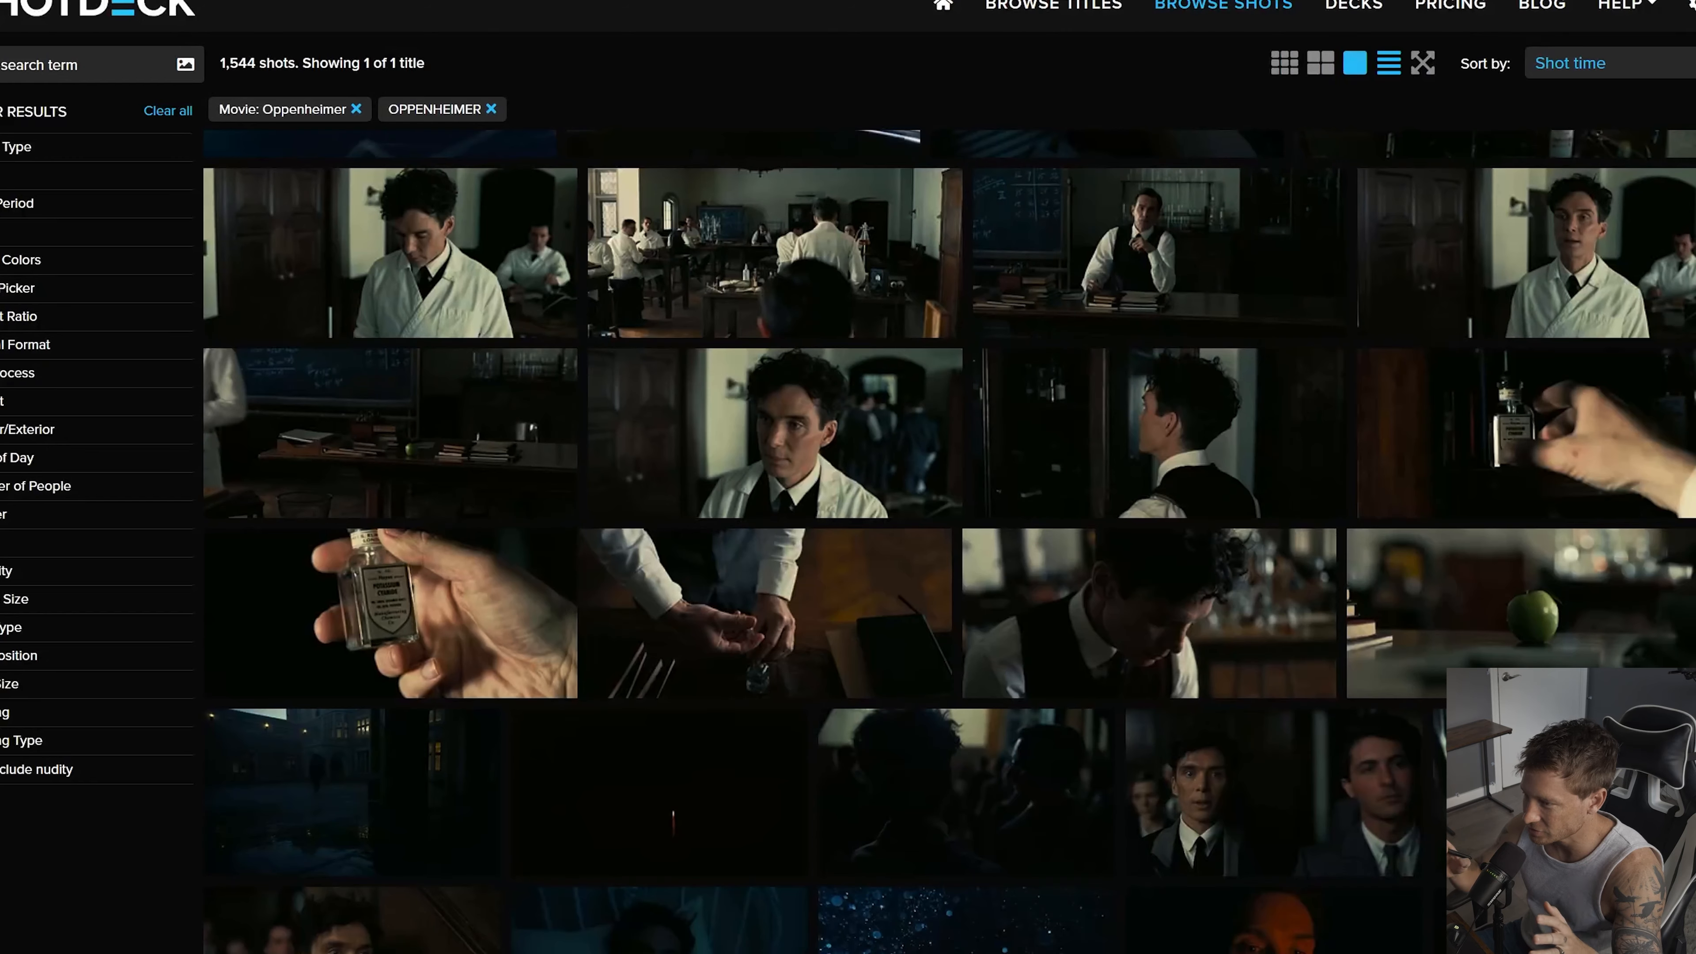
{"action": "scroll", "coordinate": [1503, 601], "scroll_direction": "down", "scroll_amount": 10}
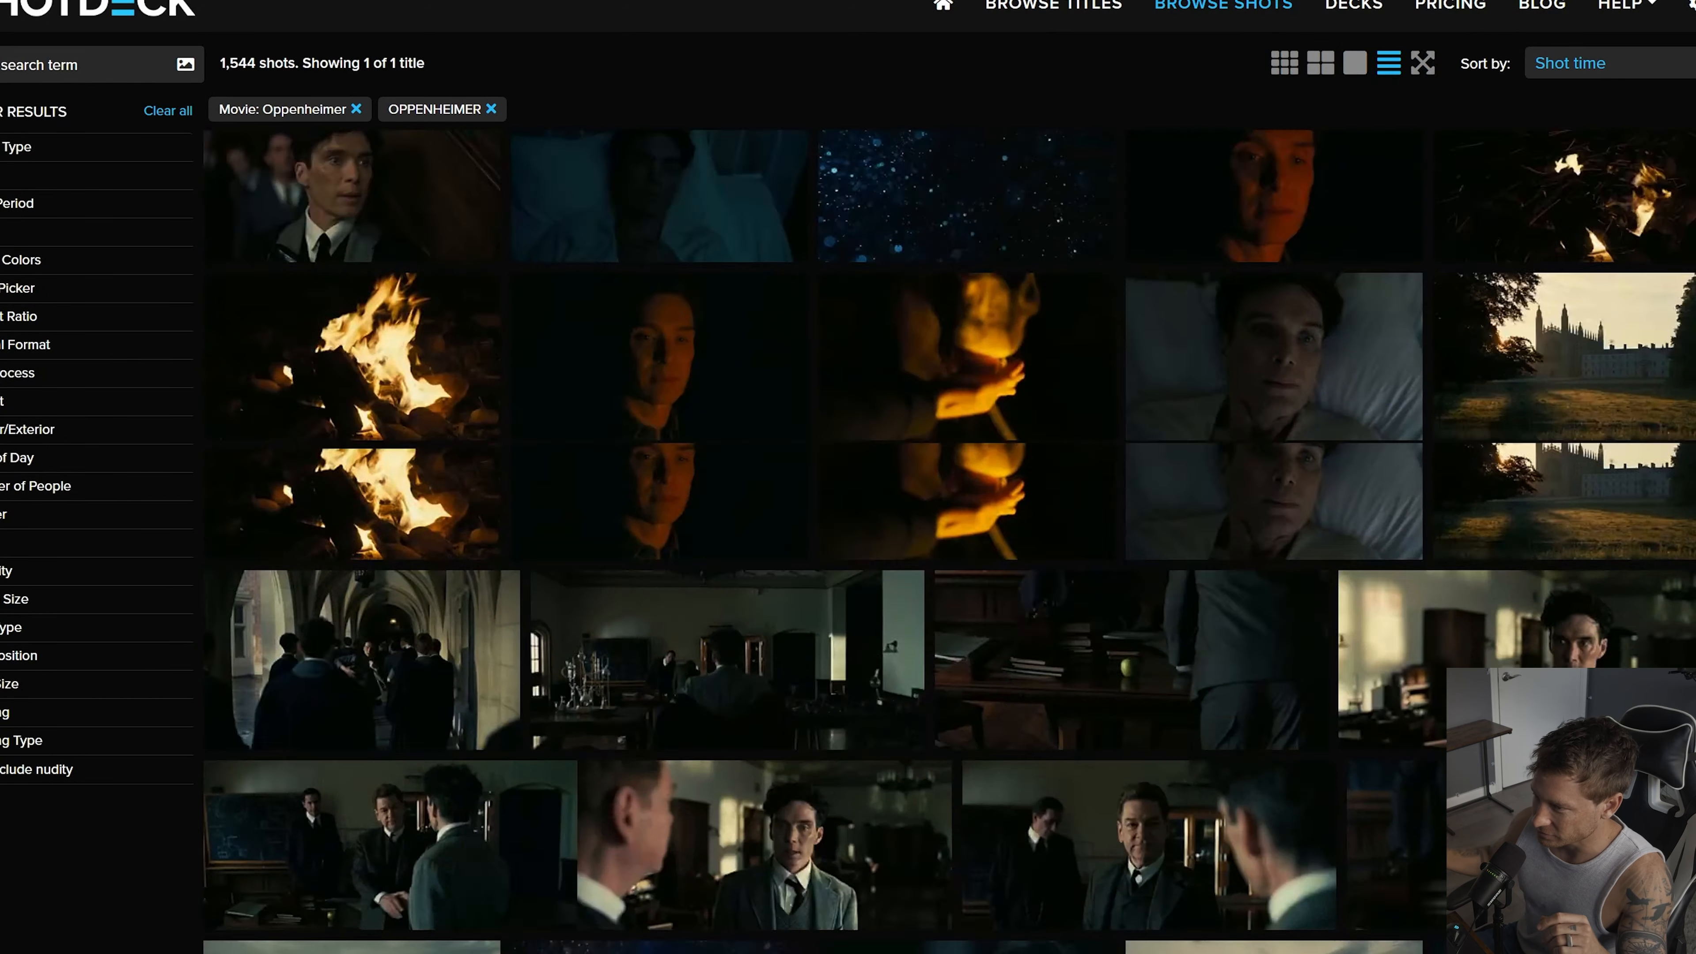
{"action": "scroll", "coordinate": [848, 534], "scroll_direction": "down", "scroll_amount": 10}
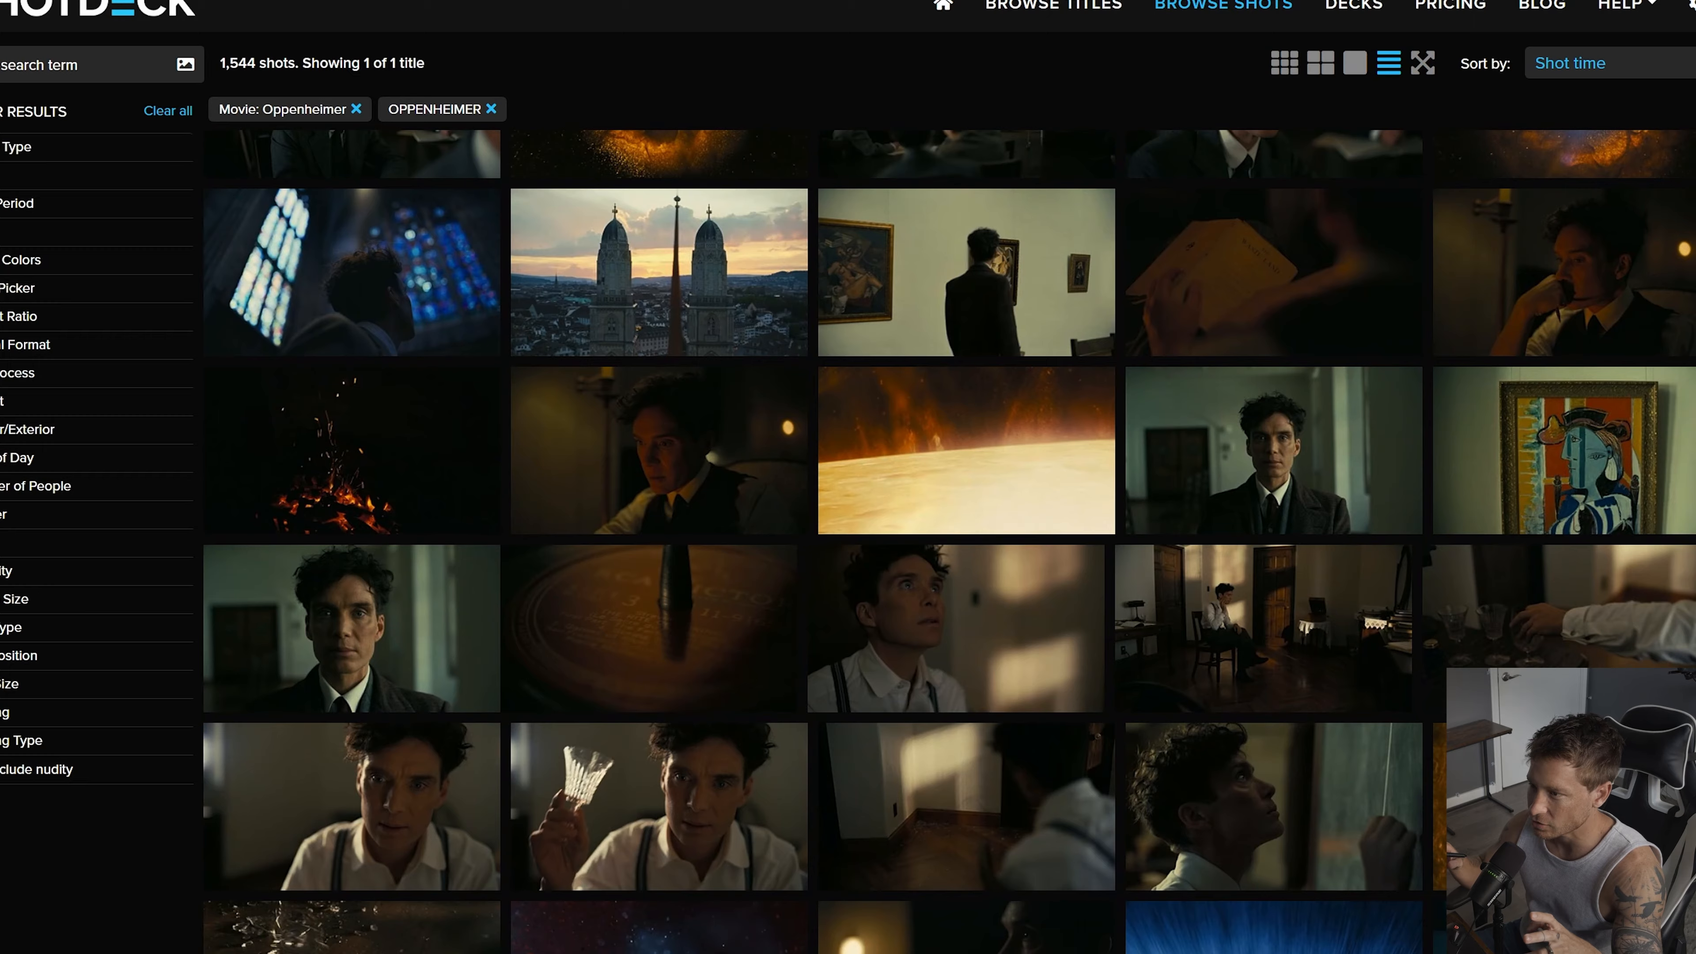
{"action": "scroll", "coordinate": [848, 534], "scroll_direction": "down", "scroll_amount": 10}
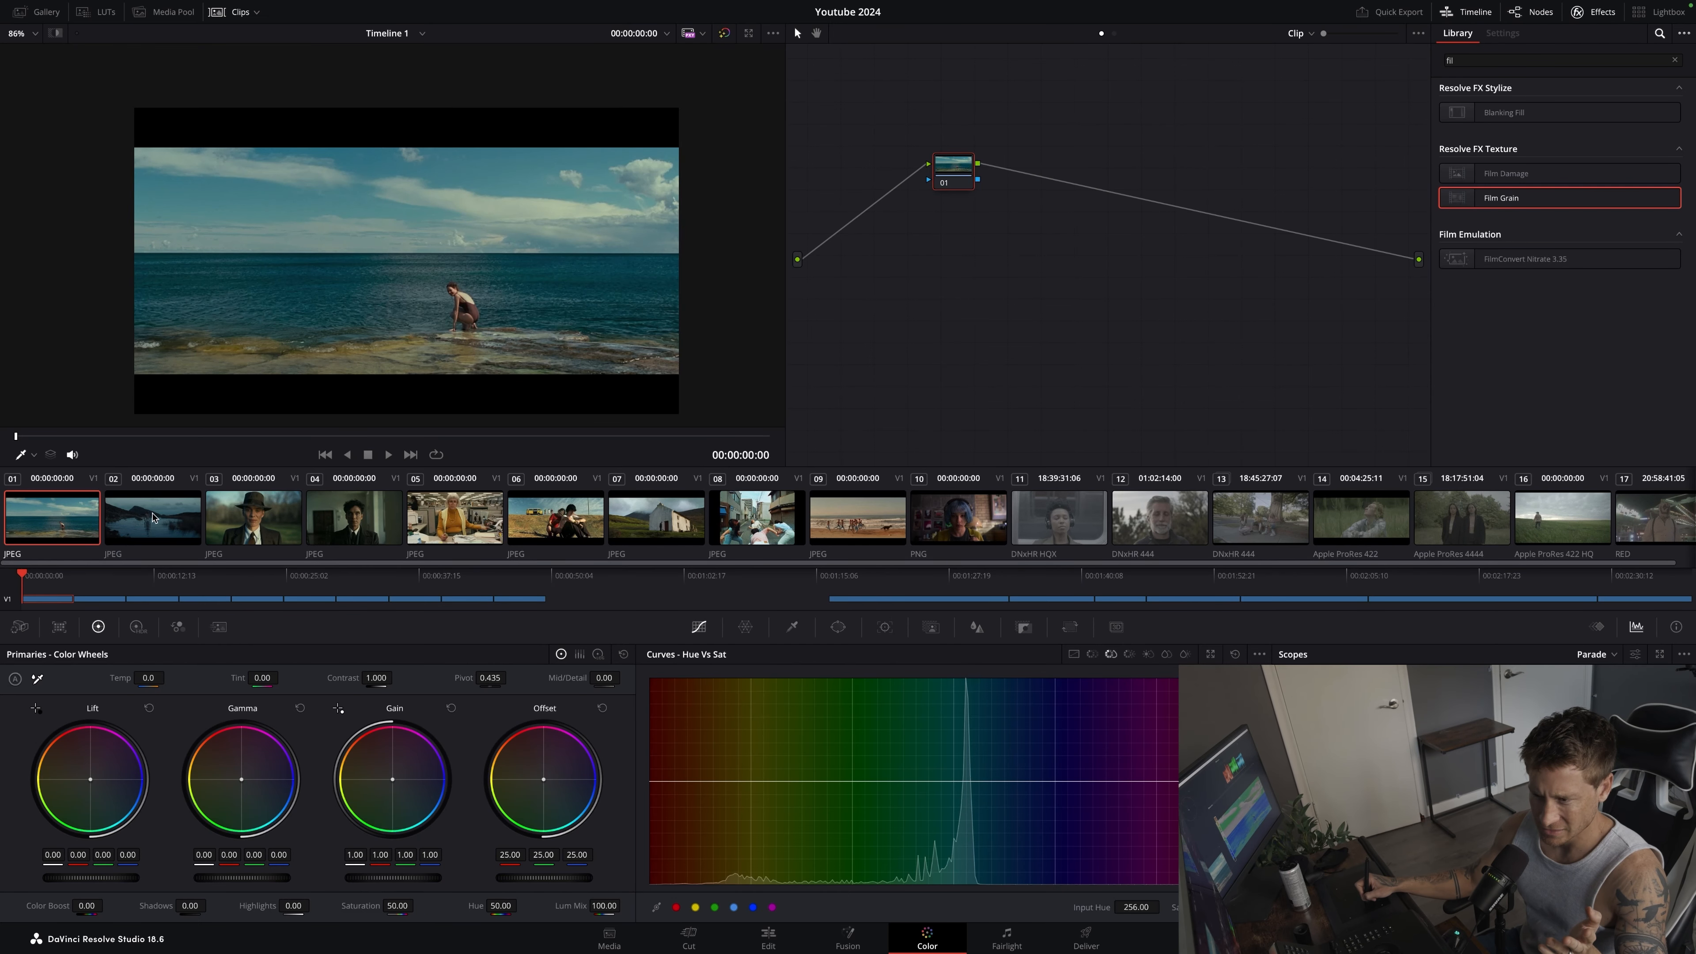
Switch to DaVinci Resolve and compare the reference film stills in clips 01 through 06
{"action": "left_click", "coordinate": [161, 518]}
{"action": "left_click", "coordinate": [50, 529]}
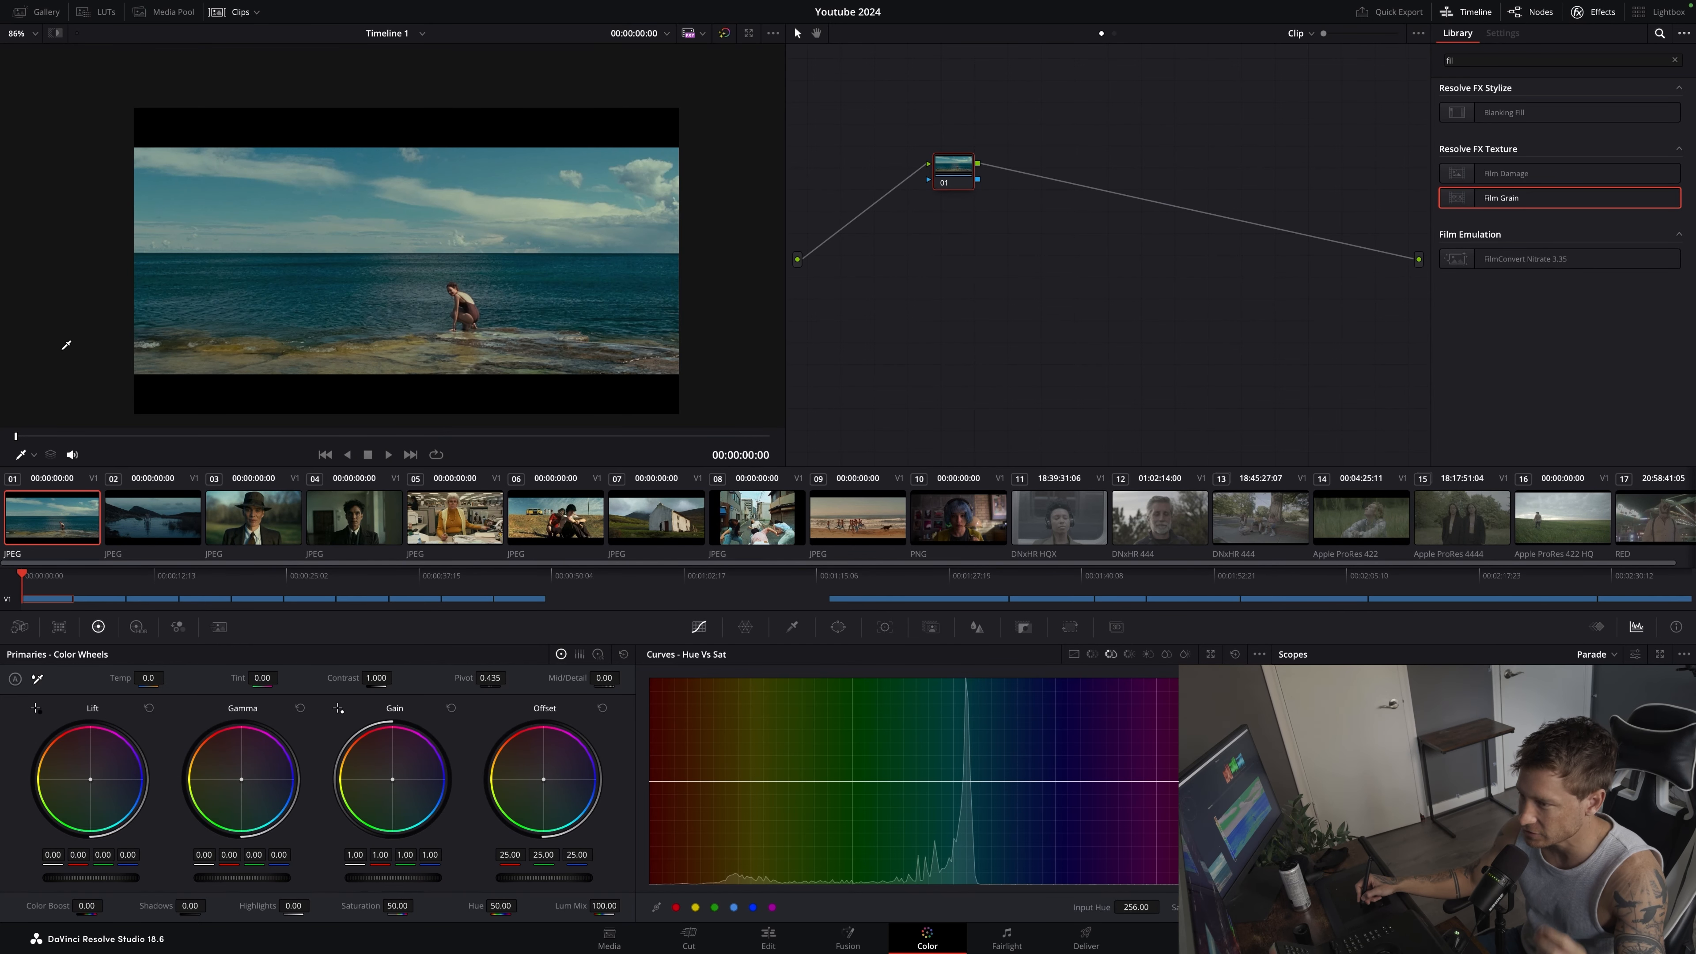
{"action": "left_click", "coordinate": [167, 522]}
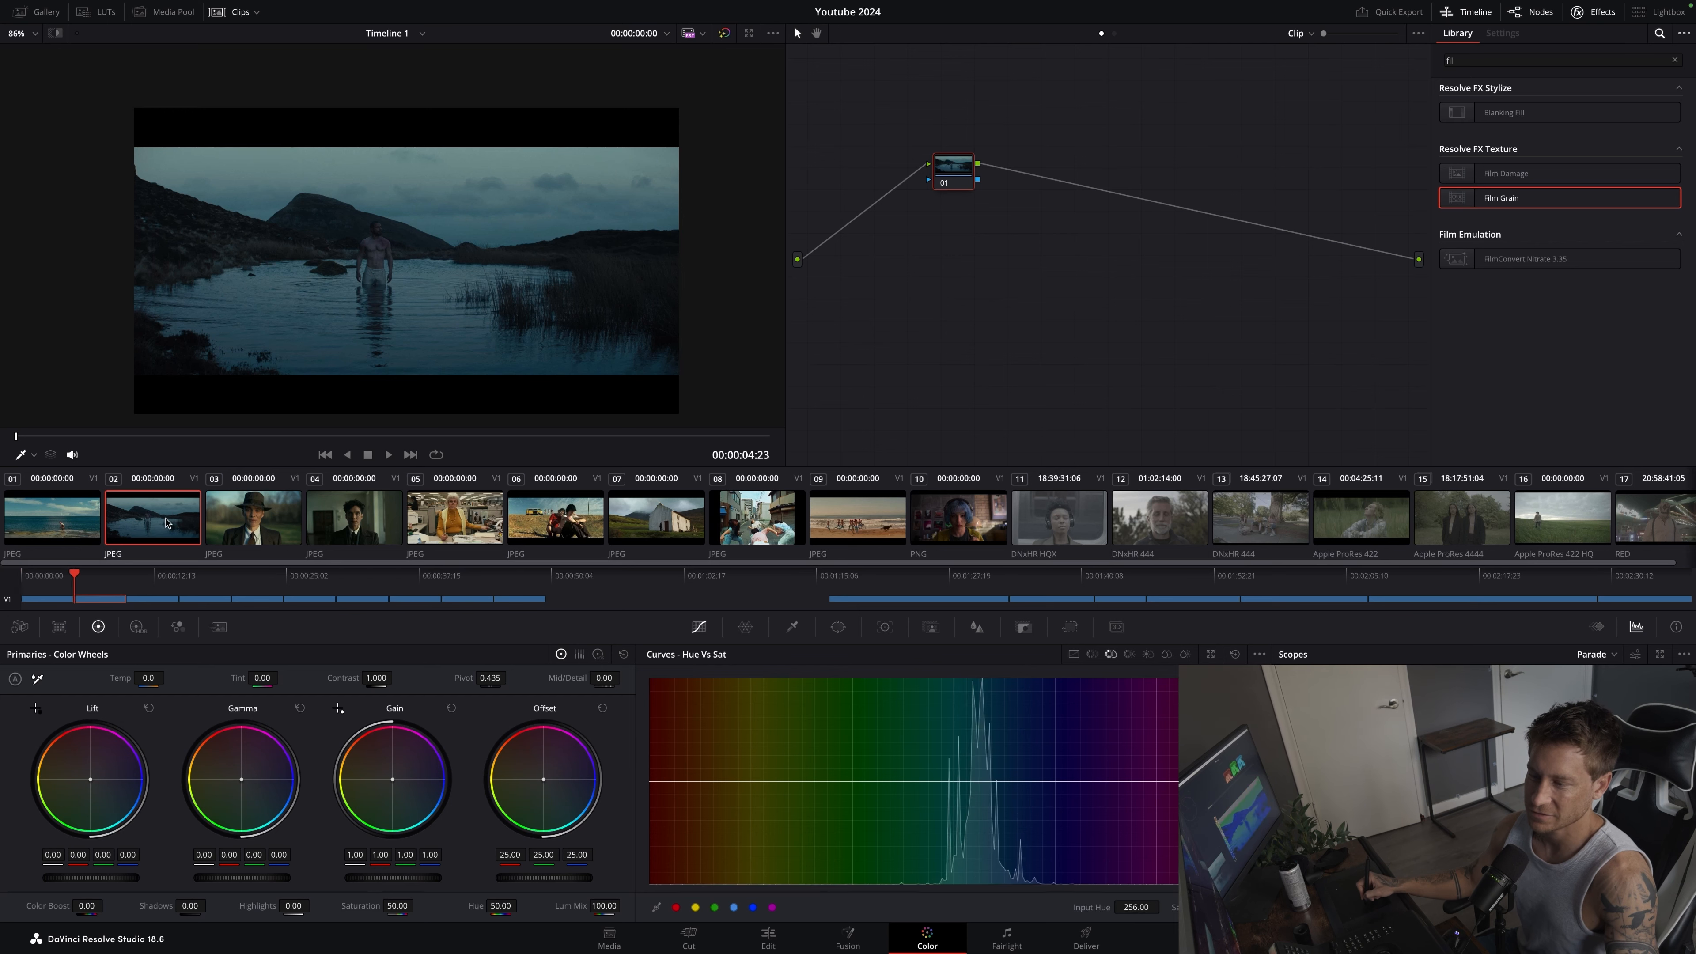
{"action": "left_click", "coordinate": [271, 519]}
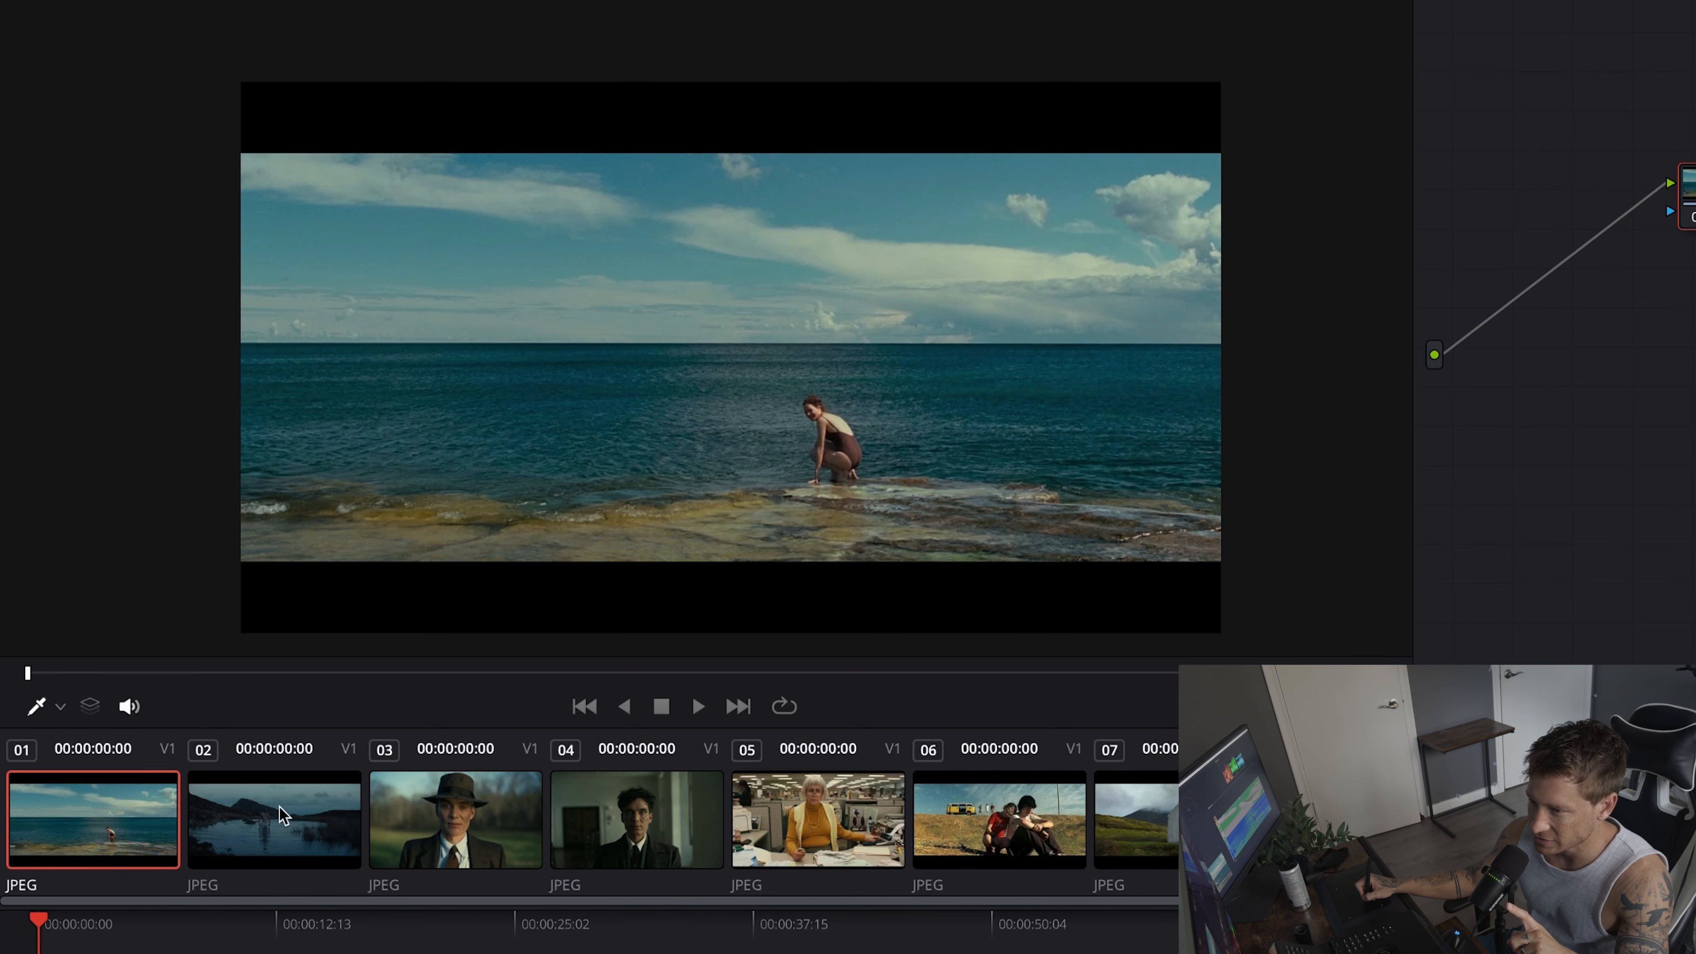
{"action": "left_click", "coordinate": [278, 811]}
{"action": "left_click", "coordinate": [455, 815]}
{"action": "left_click", "coordinate": [667, 825]}
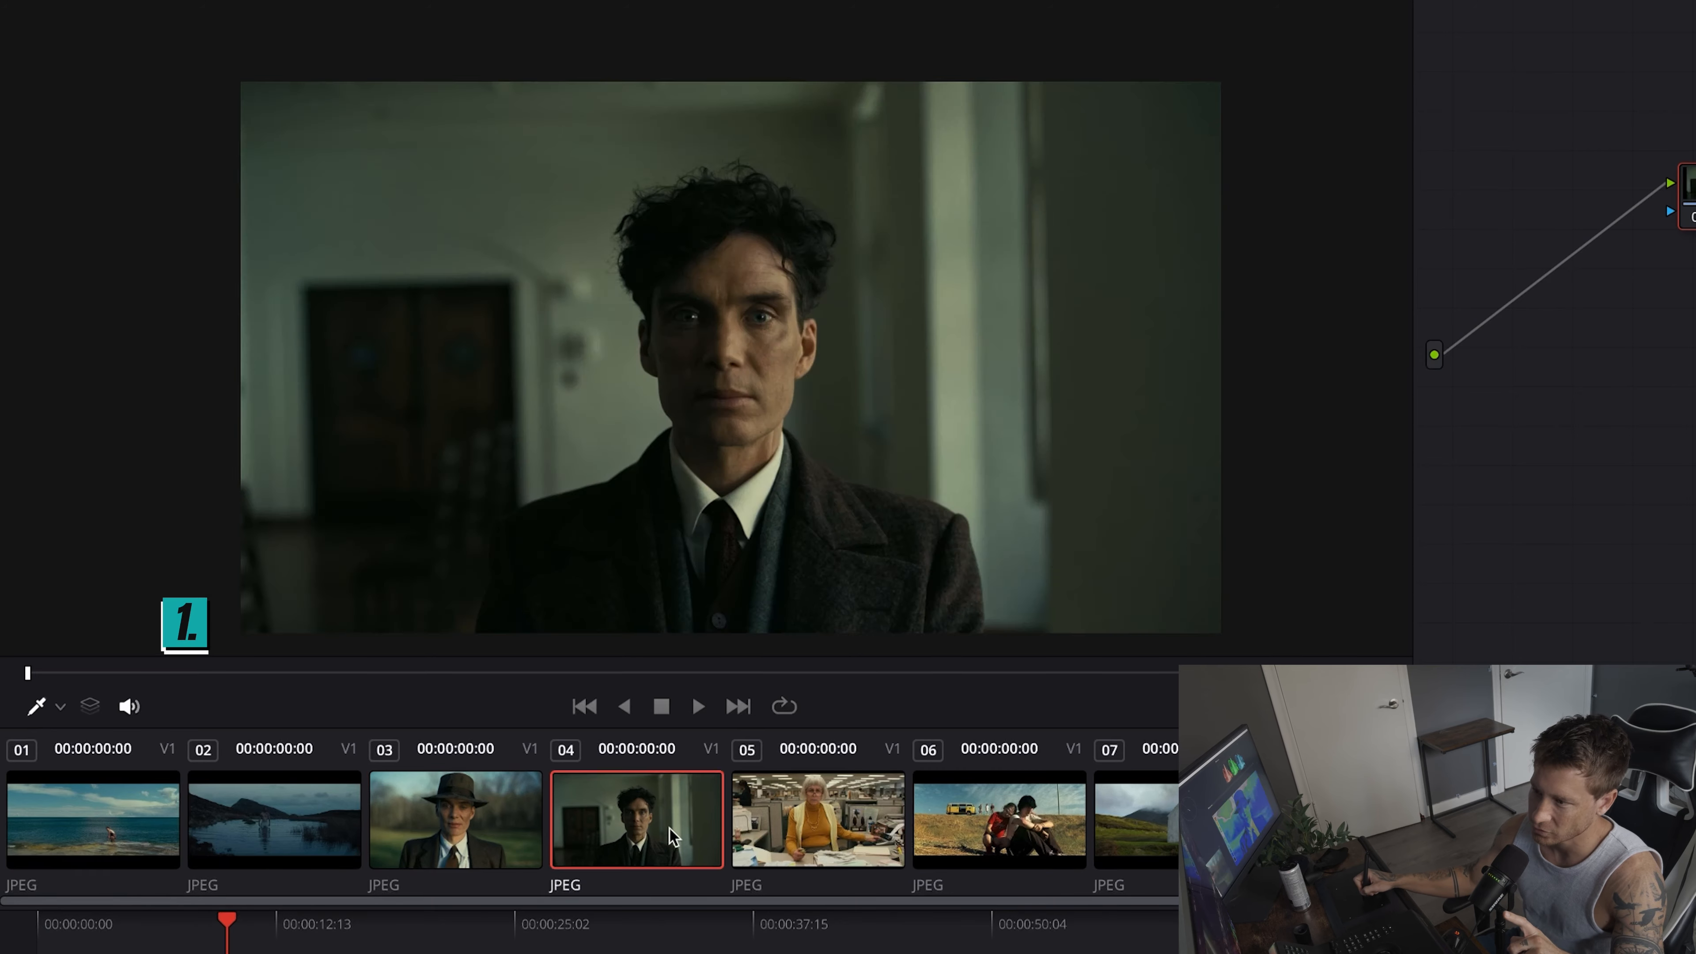
{"action": "left_click", "coordinate": [821, 829]}
{"action": "left_click", "coordinate": [1002, 832]}
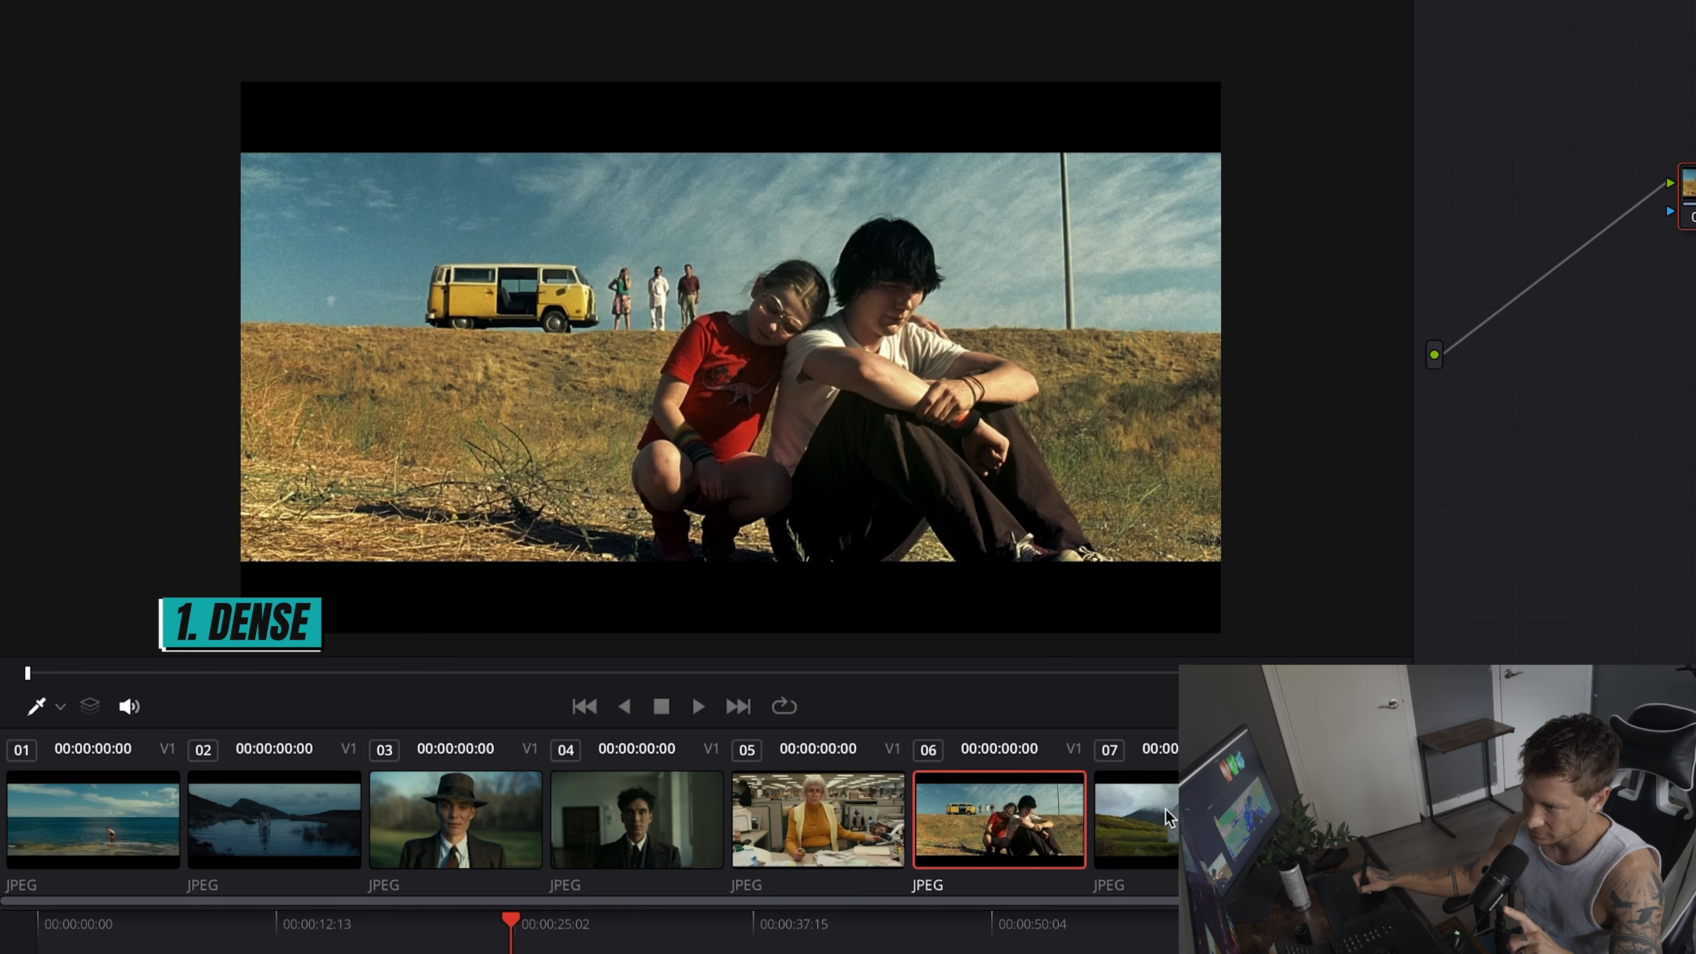
Go back to the start of the timeline and examine the clip 03 still in an enlarged viewer
{"action": "key", "text": "Home"}
{"action": "left_click", "coordinate": [311, 815]}
{"action": "left_click", "coordinate": [475, 809]}
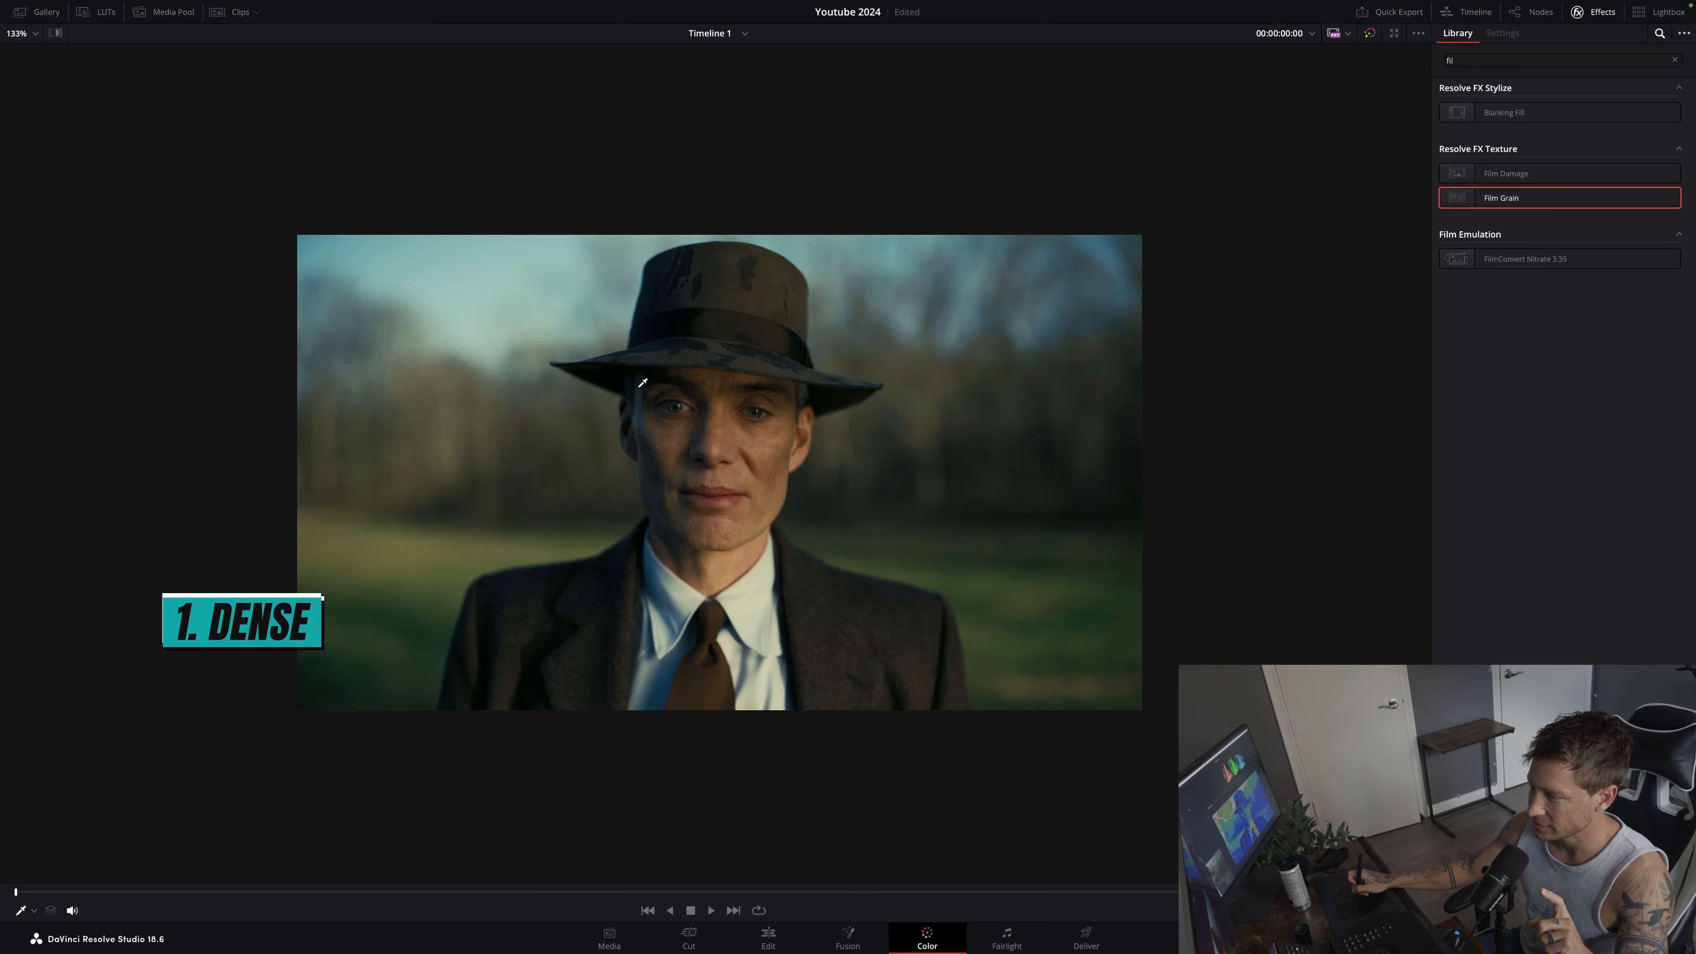
{"action": "left_click_drag", "start_coordinate": [639, 388], "coordinate": [602, 392]}
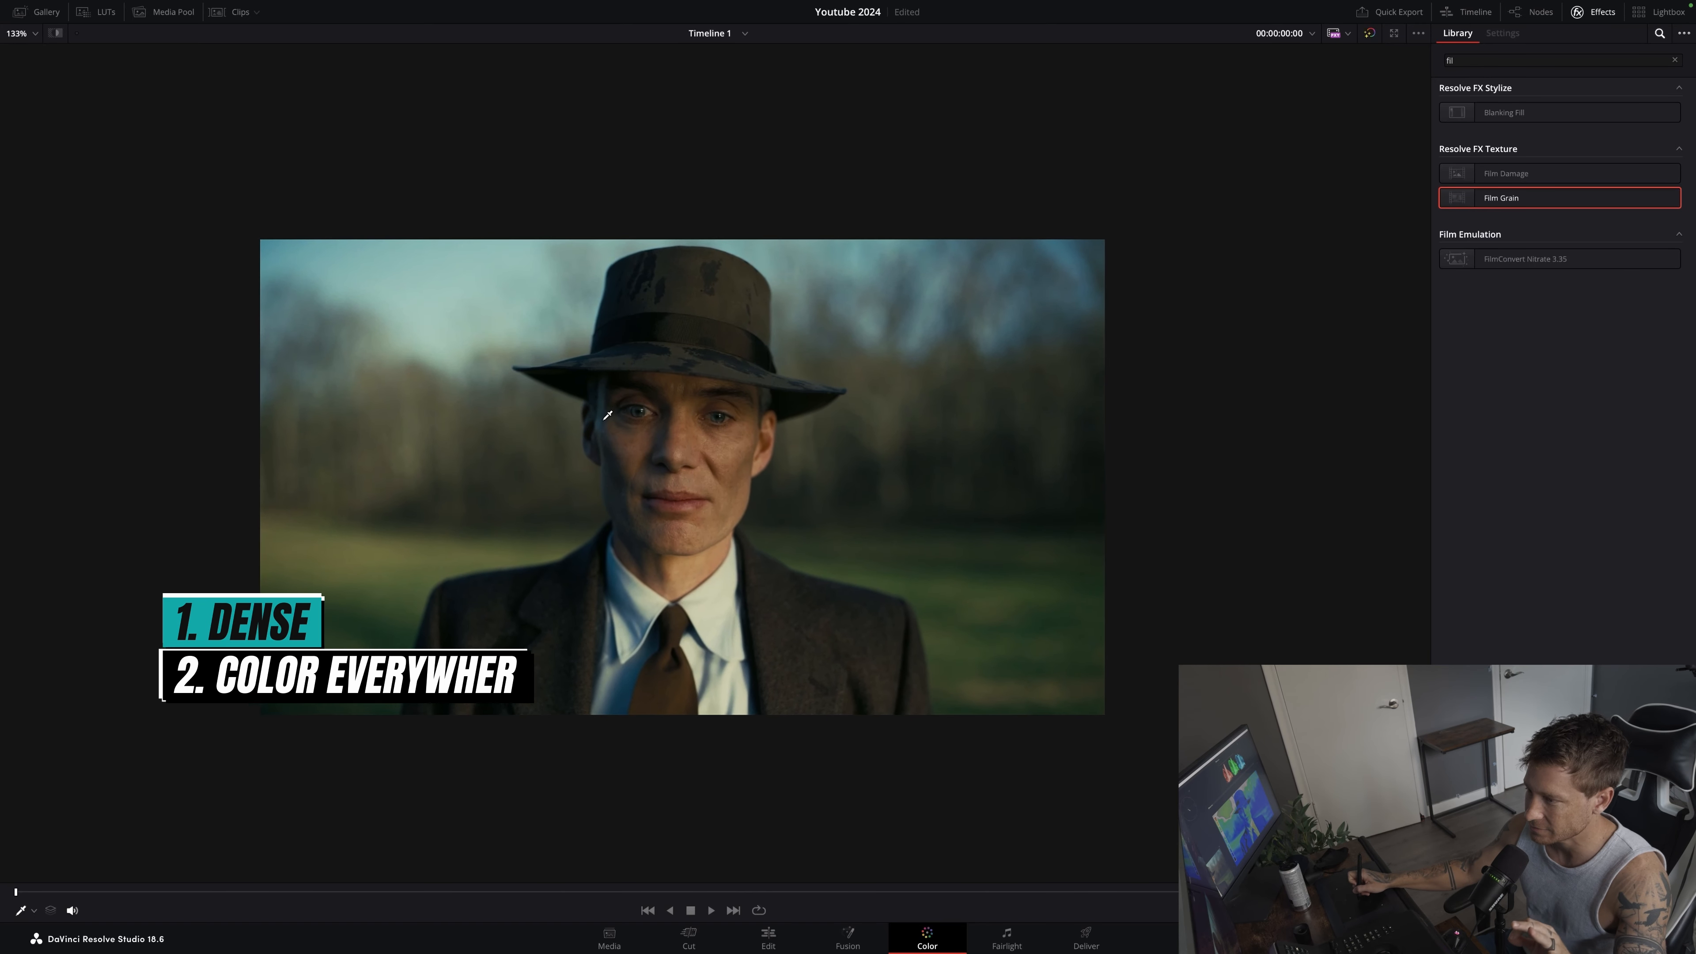
{"action": "scroll", "coordinate": [694, 505], "scroll_direction": "up", "scroll_amount": 3}
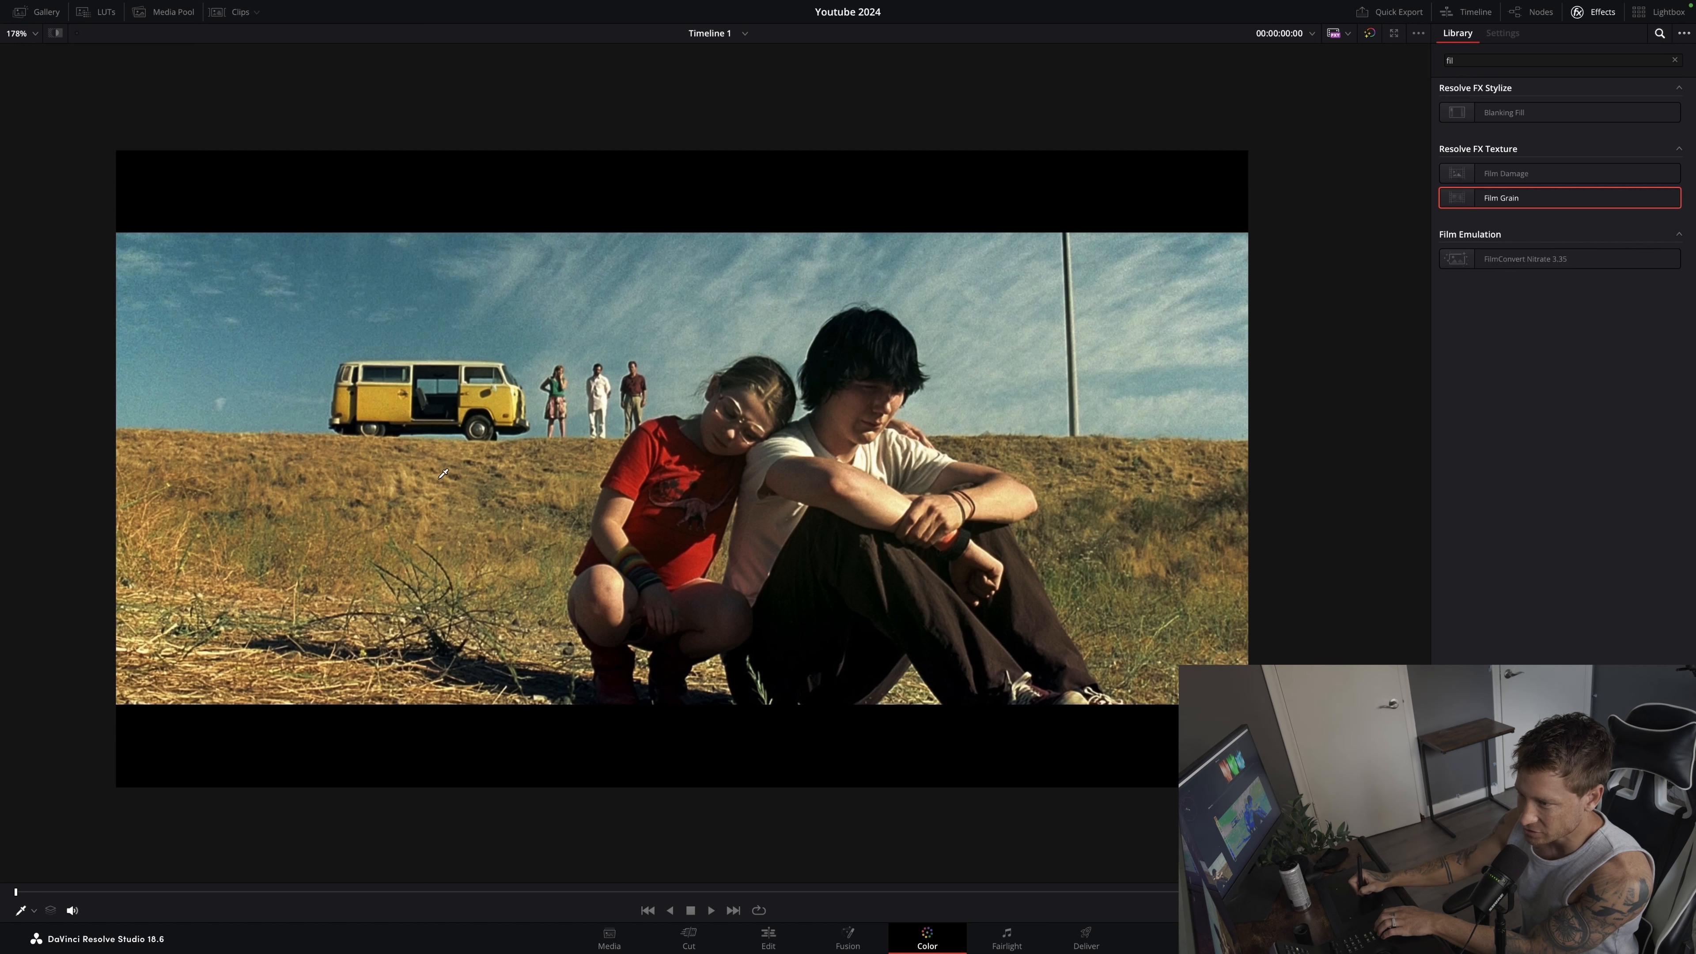
Examine the reference stills from clip 07 onward in the enlarged viewer and restore the normal layout
{"action": "key", "text": "Down"}
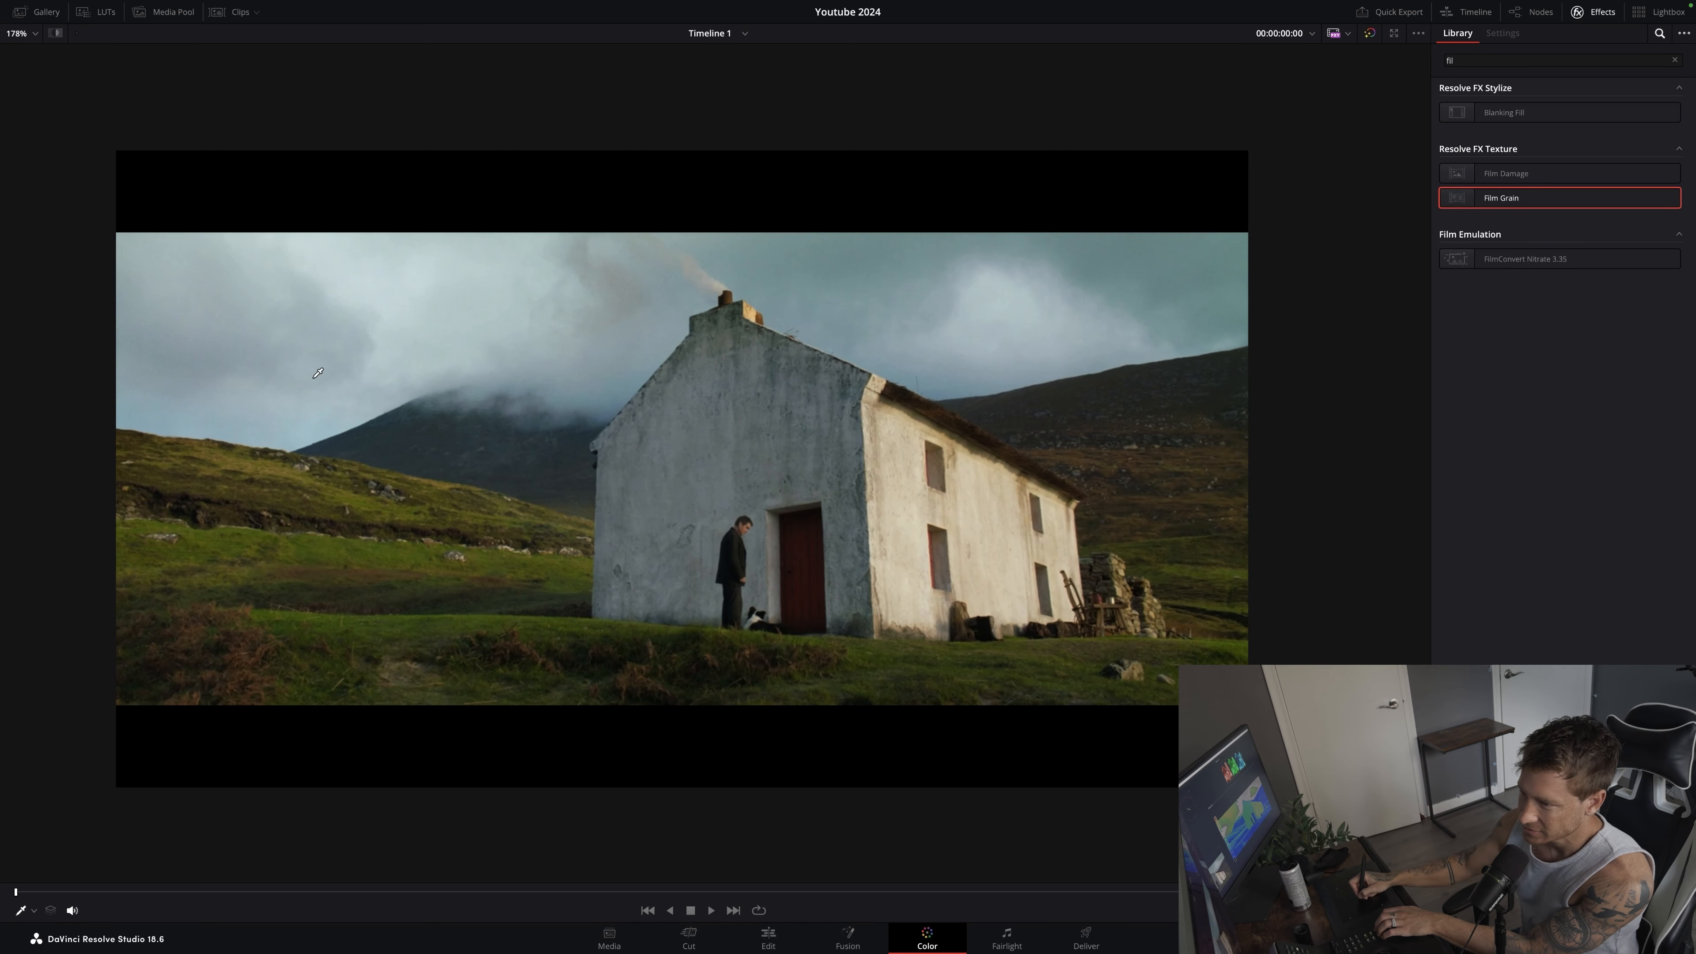
{"action": "key", "text": "Down"}
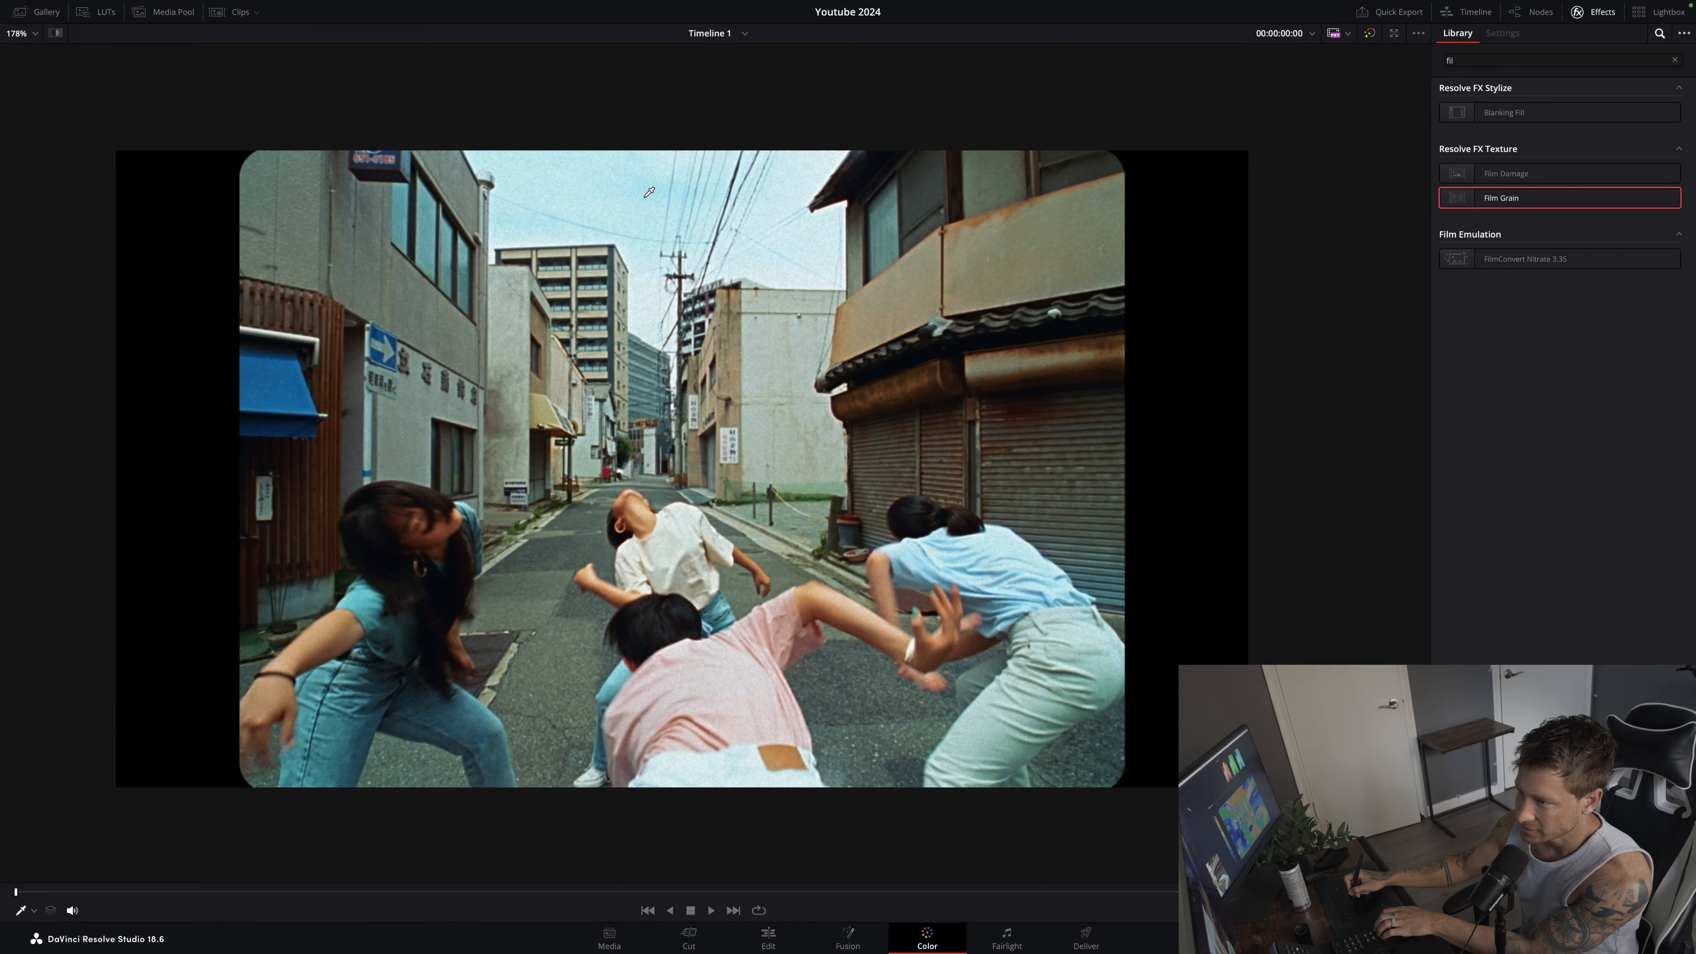
{"action": "key", "text": "Down"}
{"action": "key", "text": "Down"}
{"action": "key", "text": "Down"}
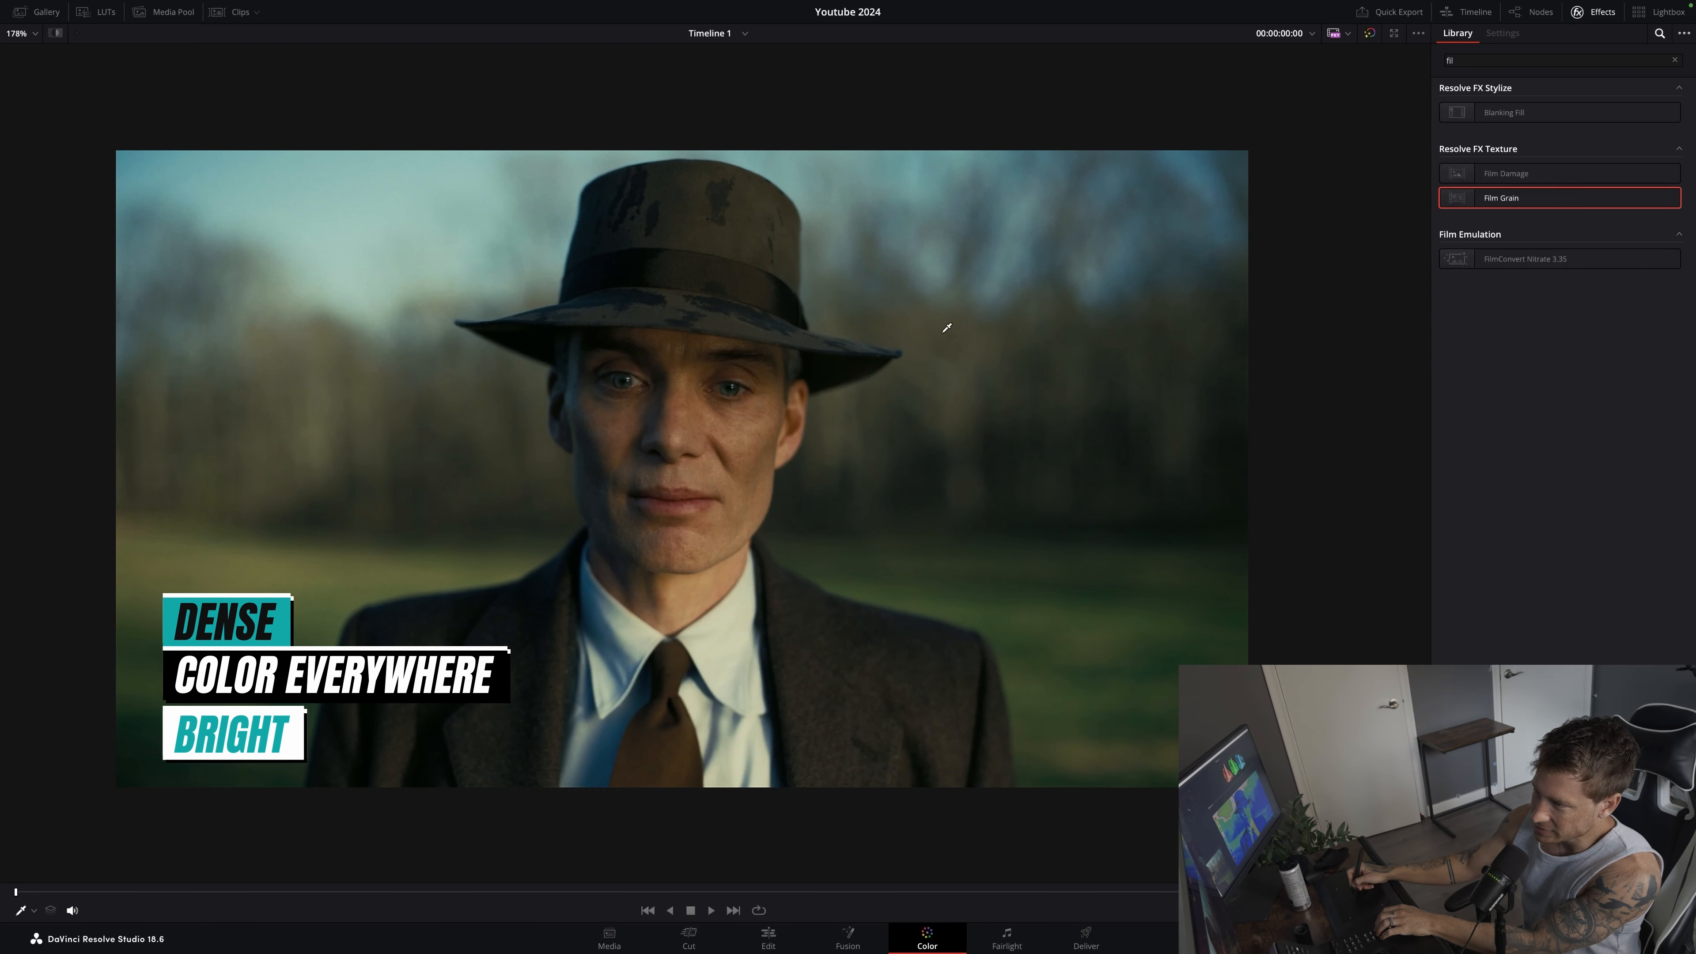
{"action": "left_click", "coordinate": [1394, 32]}
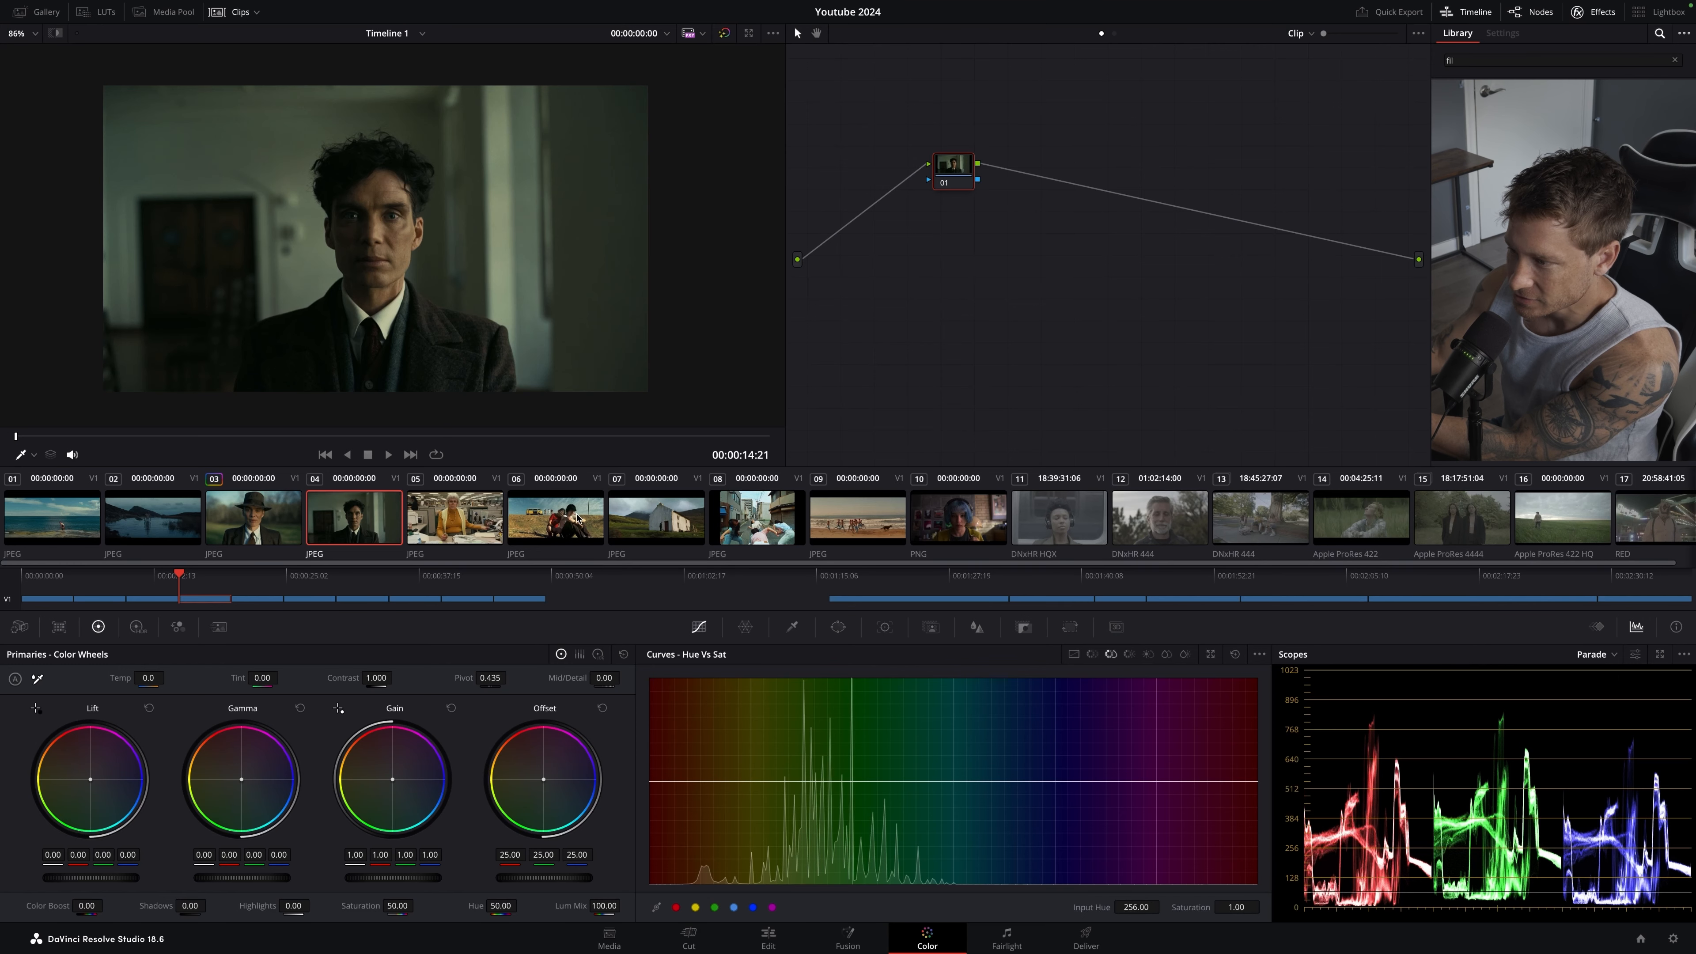
Inspect the clip 06 still with the yellow van in the enlarged viewer, and return to the normal layout with the whole frame visible
{"action": "left_click", "coordinate": [551, 542]}
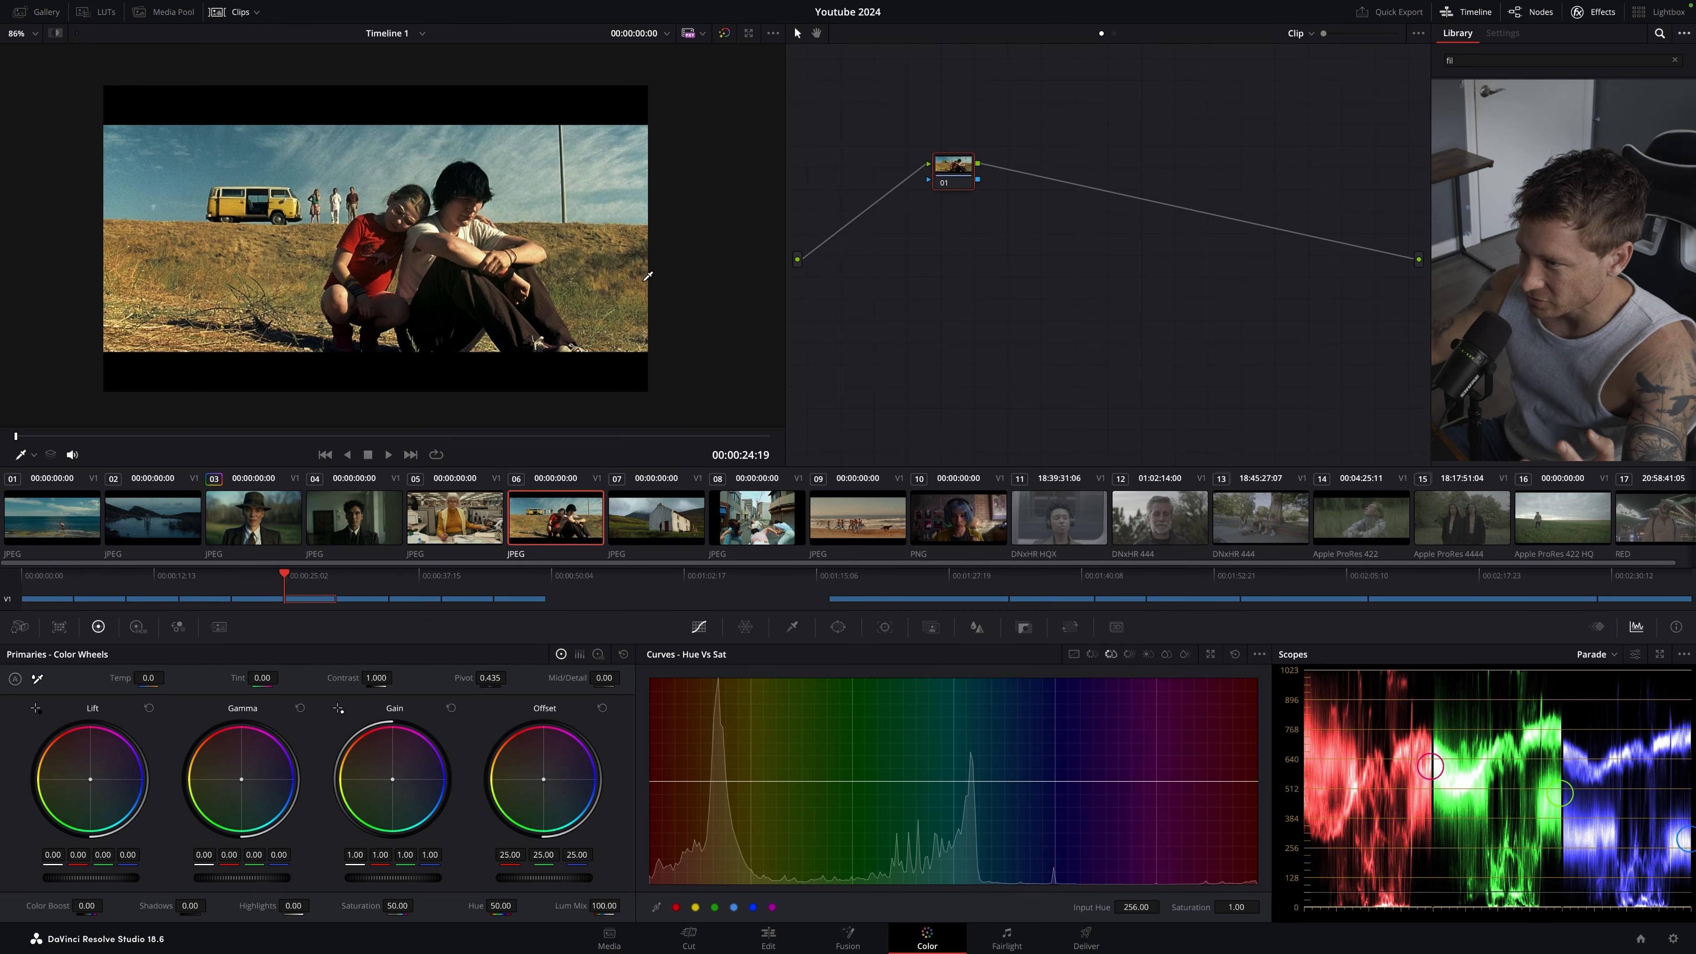
{"action": "key", "text": "alt+f"}
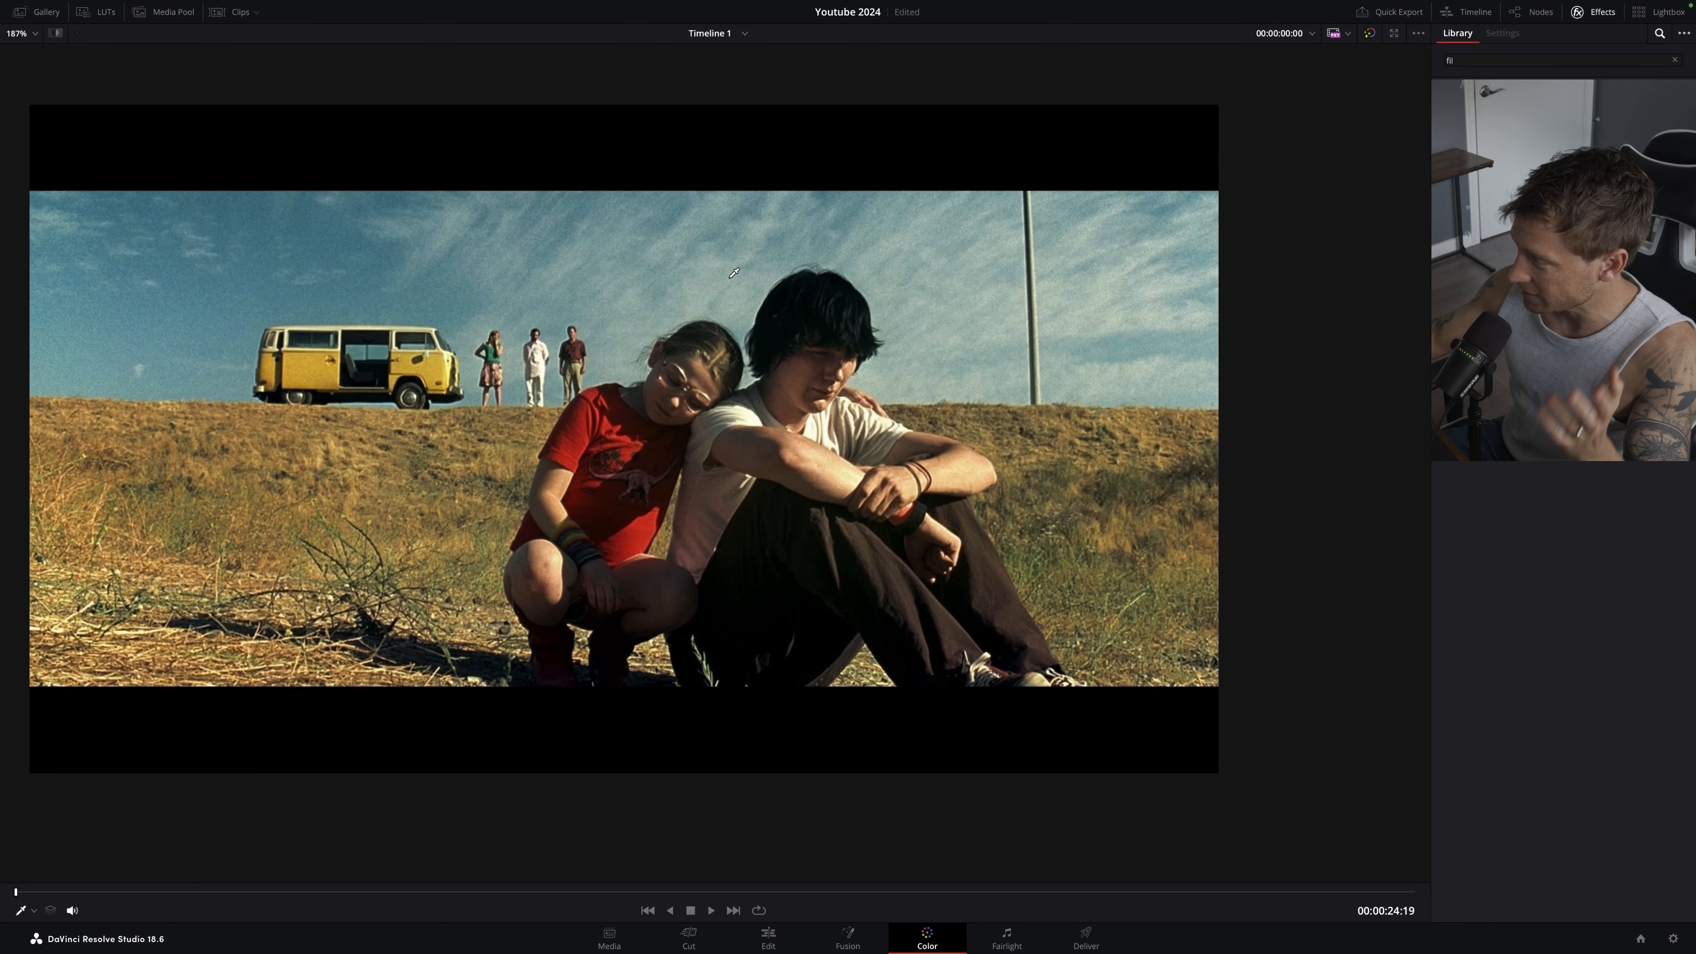
{"action": "key", "text": "alt+f"}
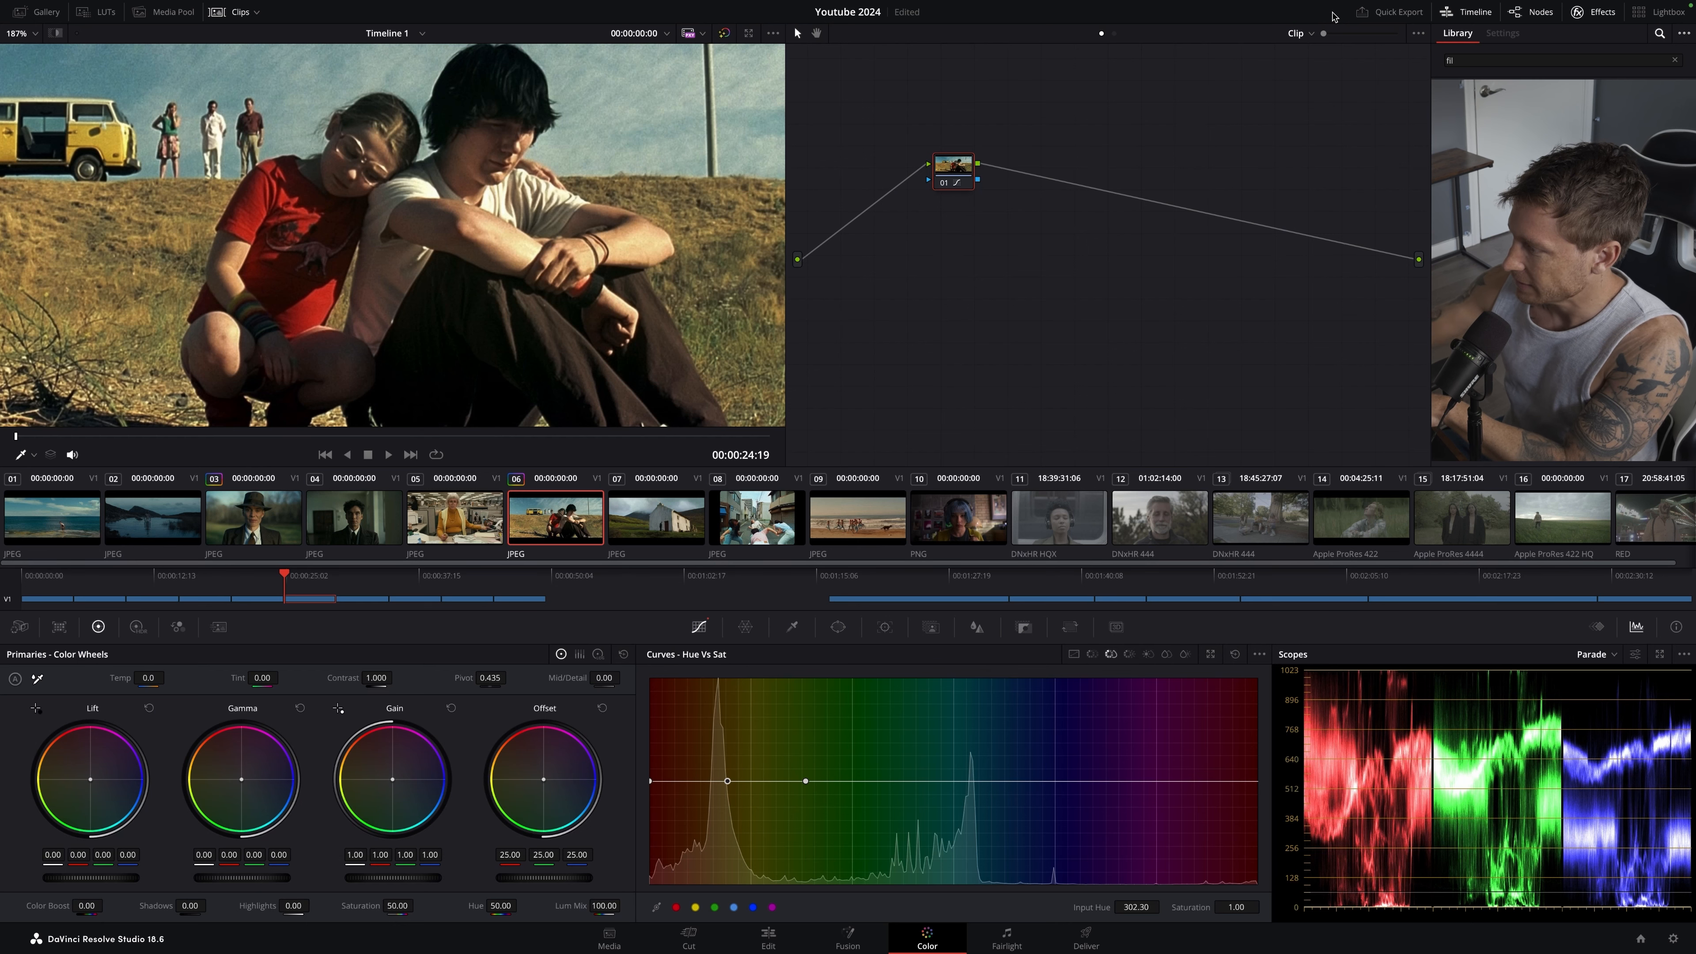
{"action": "scroll", "coordinate": [551, 200], "scroll_direction": "down", "scroll_amount": 3}
{"action": "scroll", "coordinate": [550, 199], "scroll_direction": "down", "scroll_amount": 3}
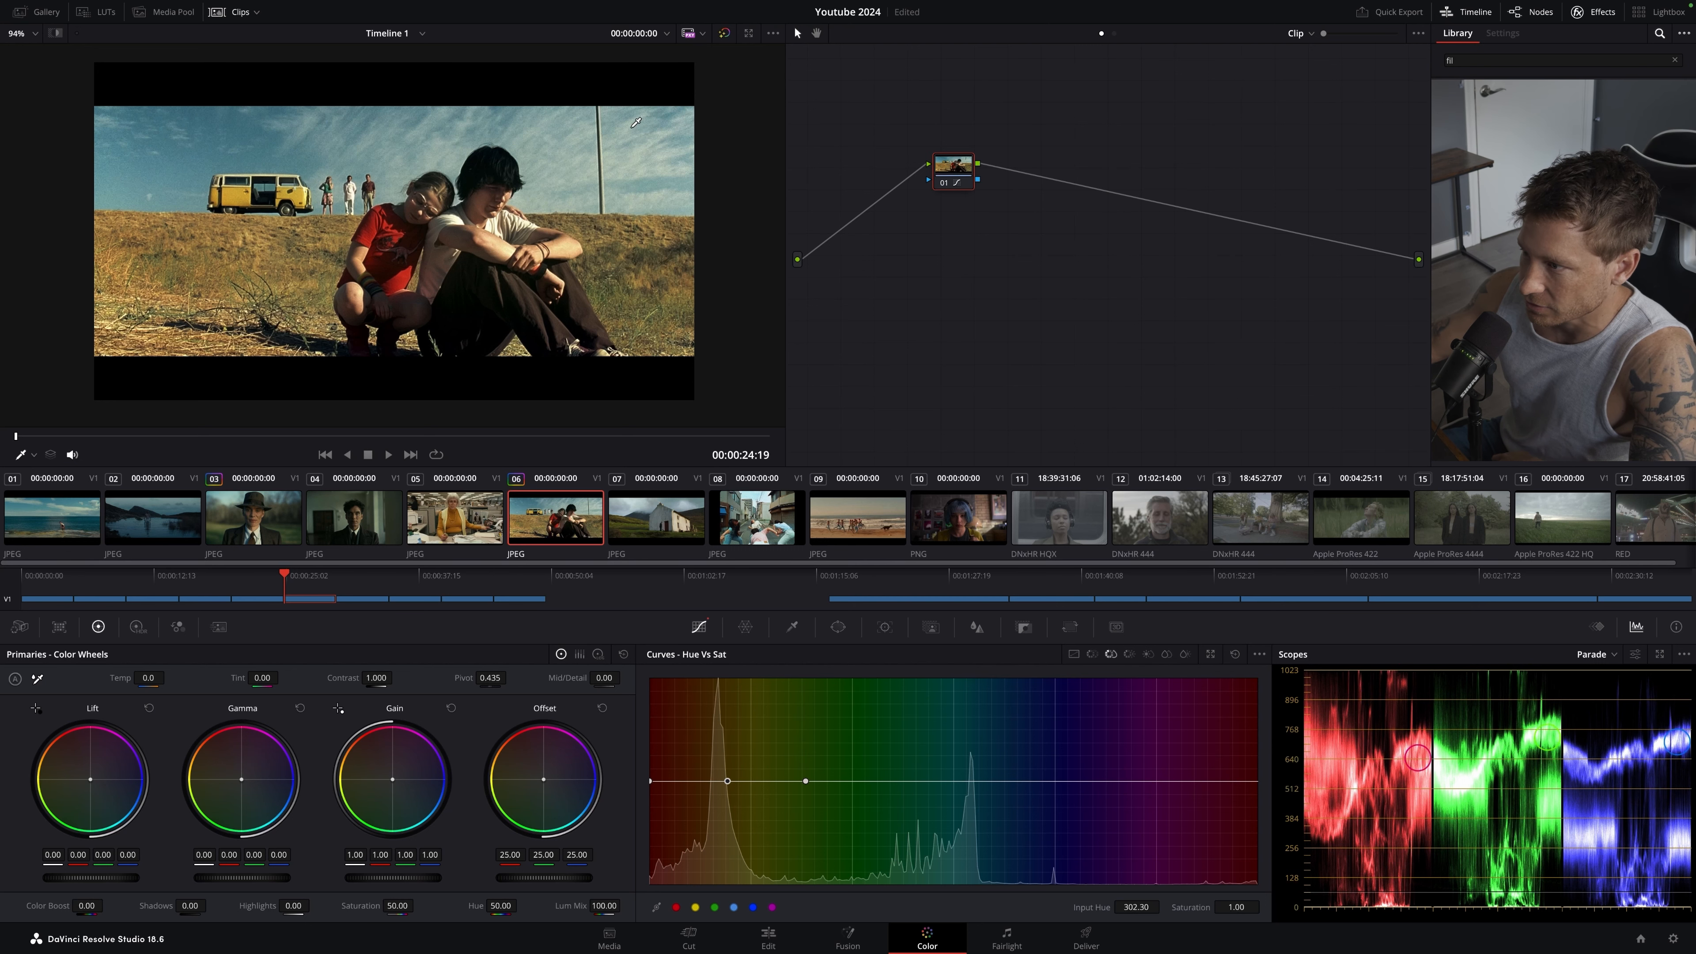
Step through the clips following clip 06 and select clip 13, the ungraded DNxHR 444 footage under the tree
{"action": "key", "text": "Down"}
{"action": "key", "text": "Down"}
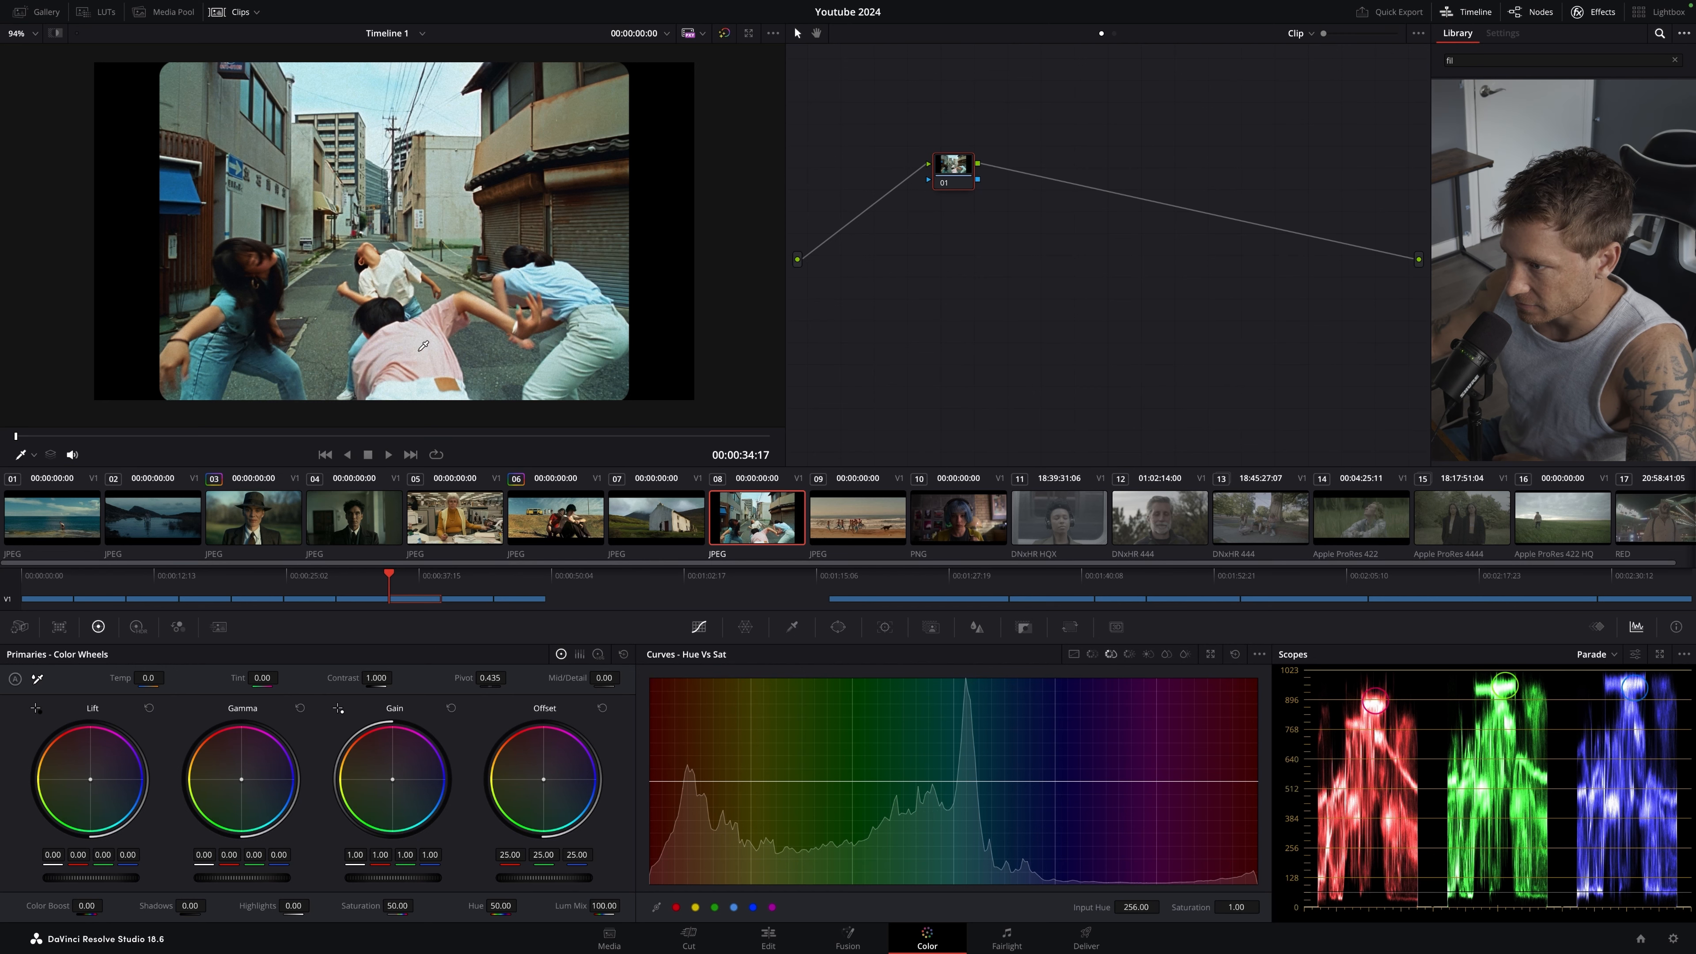
{"action": "key", "text": "Down"}
{"action": "key", "text": "Down"}
{"action": "key", "text": "Down"}
{"action": "key", "text": "Down"}
{"action": "key", "text": "Down"}
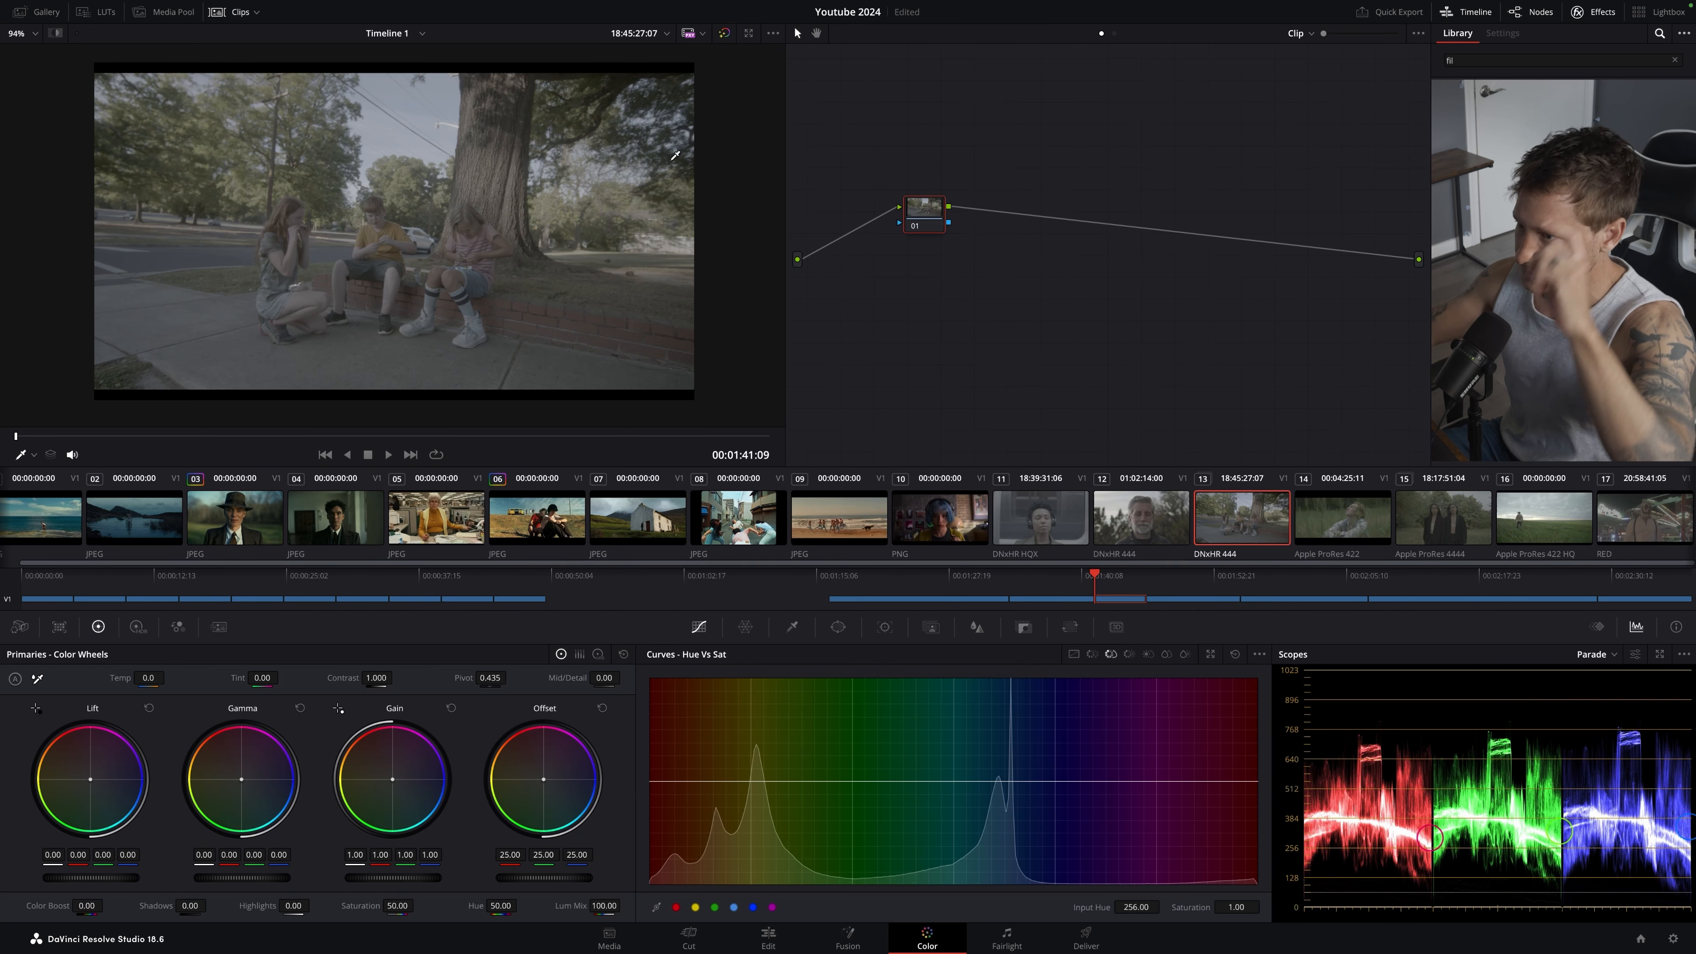
Apply a Color Space Transform to node 01 of clip 13 and set its input color space to Blackmagic Design Video Gen 5
{"action": "left_click", "coordinate": [1660, 32]}
{"action": "left_click_drag", "start_coordinate": [1515, 361], "coordinate": [924, 219]}
{"action": "left_click", "coordinate": [1570, 94]}
{"action": "left_click_drag", "start_coordinate": [1688, 115], "coordinate": [1680, 141]}
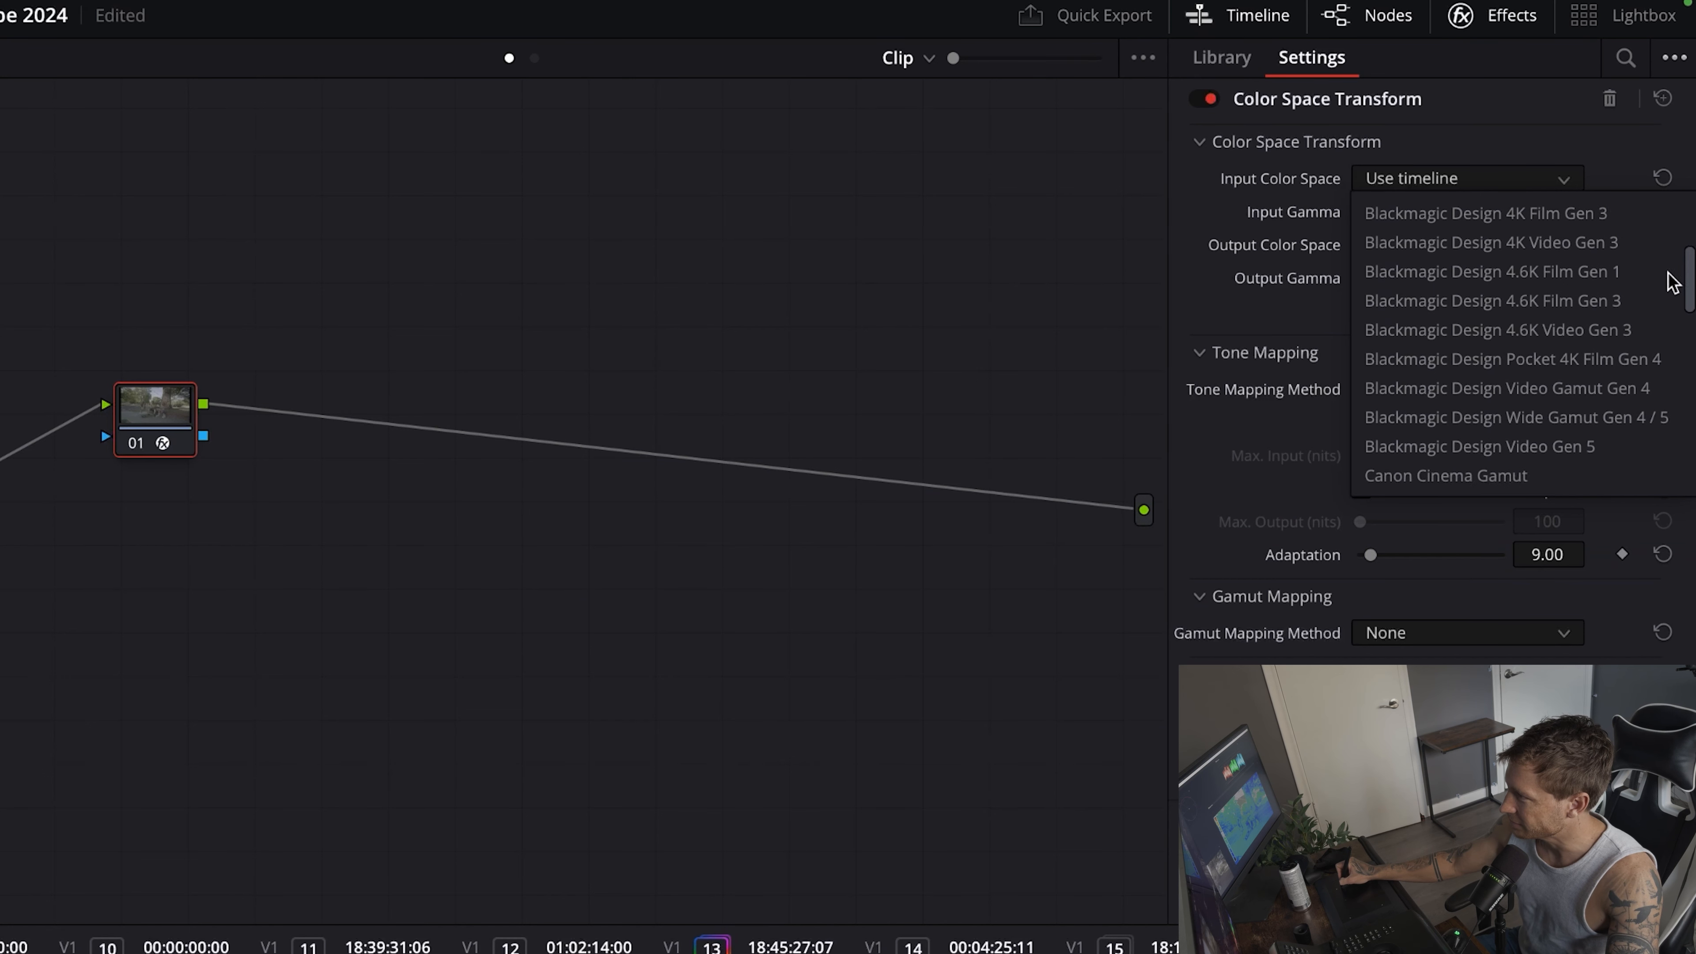
{"action": "scroll", "coordinate": [1668, 280], "scroll_direction": "up", "scroll_amount": 2}
{"action": "scroll", "coordinate": [1666, 280], "scroll_direction": "down", "scroll_amount": 2}
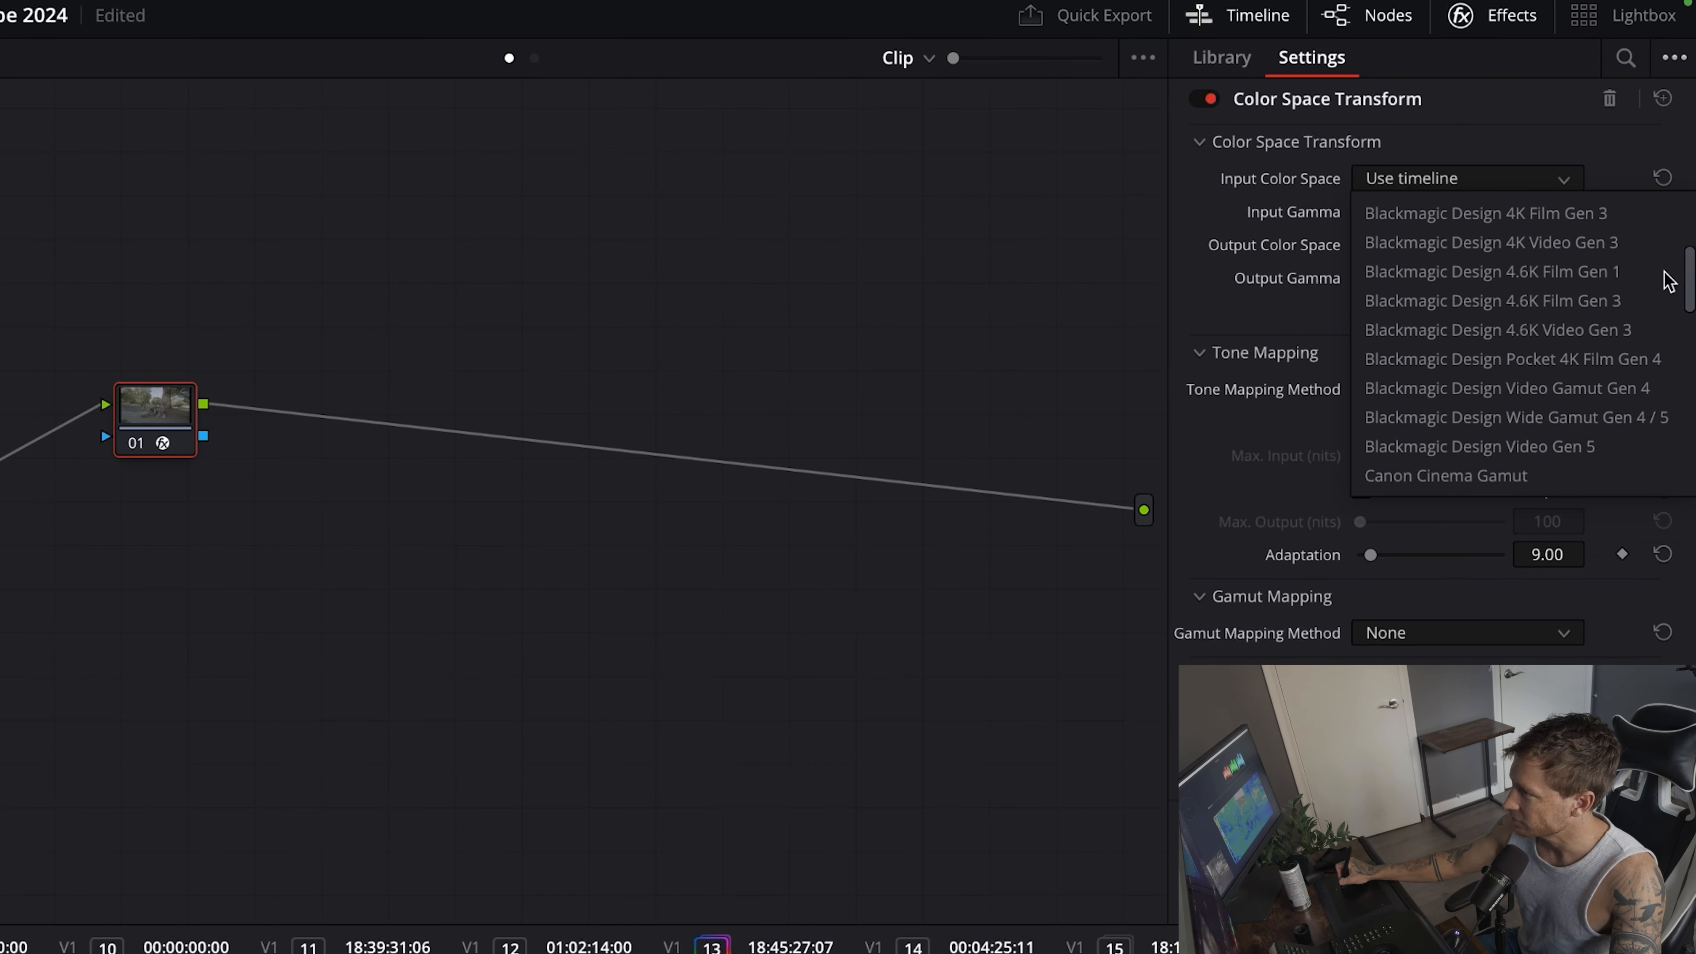
{"action": "scroll", "coordinate": [1668, 274], "scroll_direction": "down", "scroll_amount": 2}
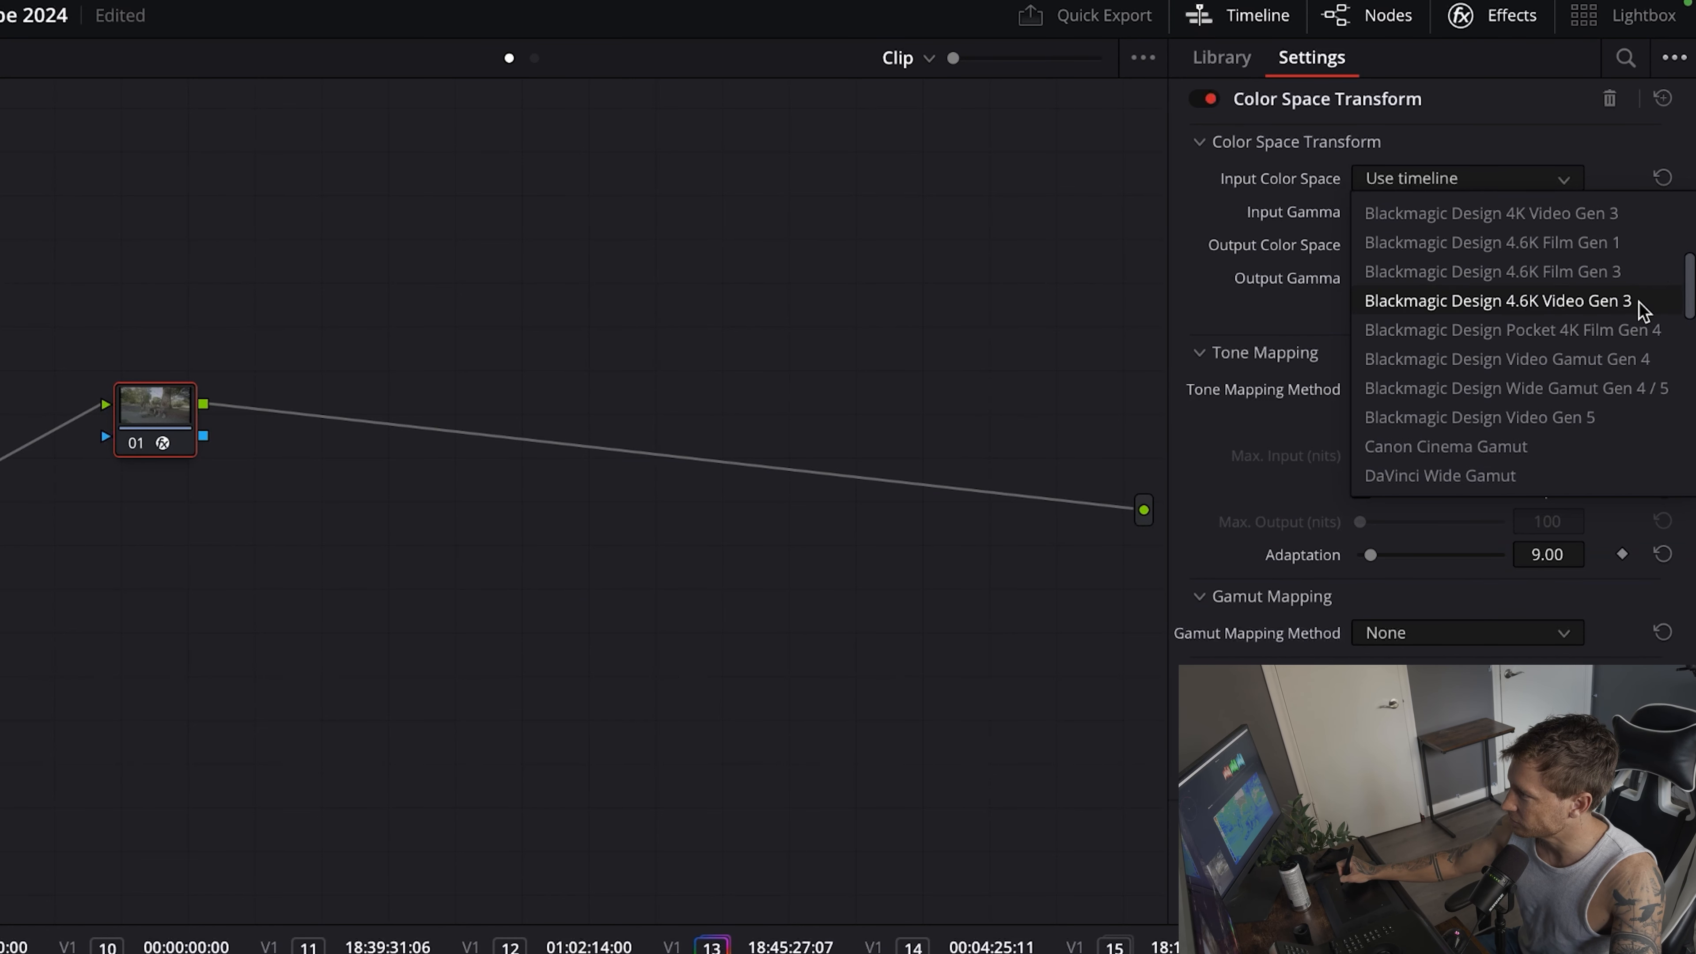
{"action": "left_click", "coordinate": [1603, 421]}
Set the Color Space Transform's input gamma to Blackmagic Design Pocket 6K Film Gen 4
{"action": "left_click", "coordinate": [1437, 211]}
{"action": "scroll", "coordinate": [1676, 294], "scroll_direction": "down", "scroll_amount": 4}
{"action": "scroll", "coordinate": [1686, 310], "scroll_direction": "down", "scroll_amount": 6}
{"action": "scroll", "coordinate": [1636, 374], "scroll_direction": "up", "scroll_amount": 6}
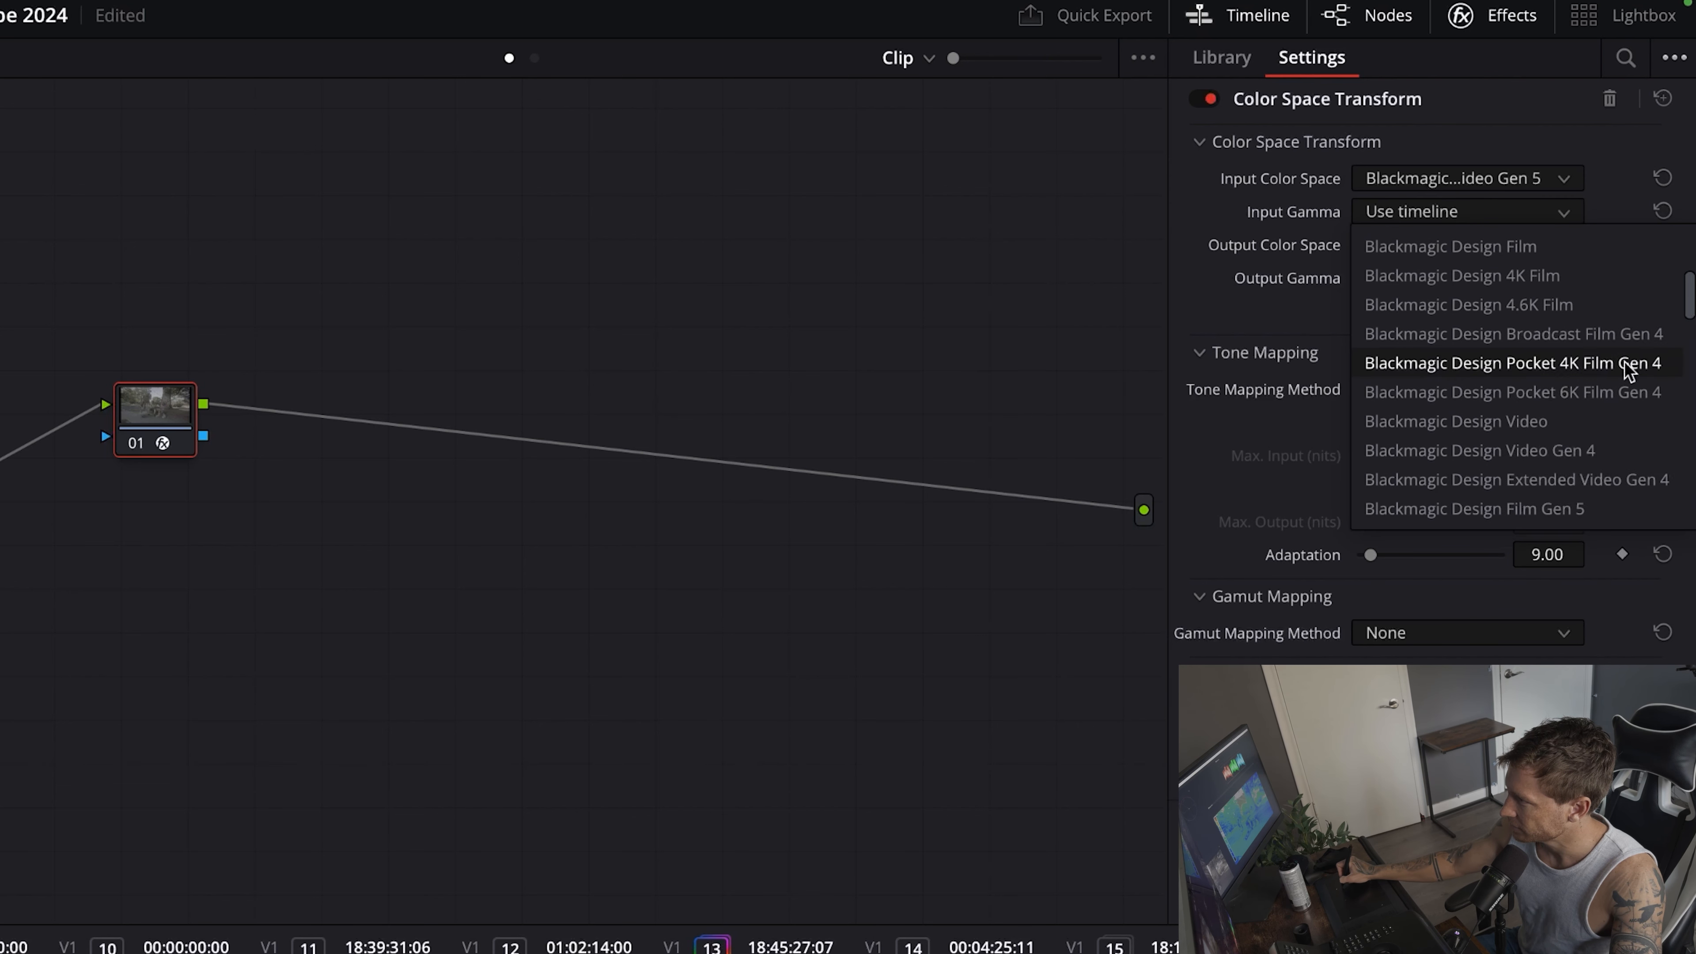
{"action": "left_click", "coordinate": [1592, 387]}
Set the transform's output color space to DaVinci Wide Gamut and its output gamma to DaVinci Intermediate
{"action": "left_click", "coordinate": [1469, 245]}
{"action": "left_click_drag", "start_coordinate": [1686, 290], "coordinate": [1669, 380]}
{"action": "scroll", "coordinate": [1670, 394], "scroll_direction": "up", "scroll_amount": 1}
{"action": "scroll", "coordinate": [1666, 415], "scroll_direction": "down", "scroll_amount": 6}
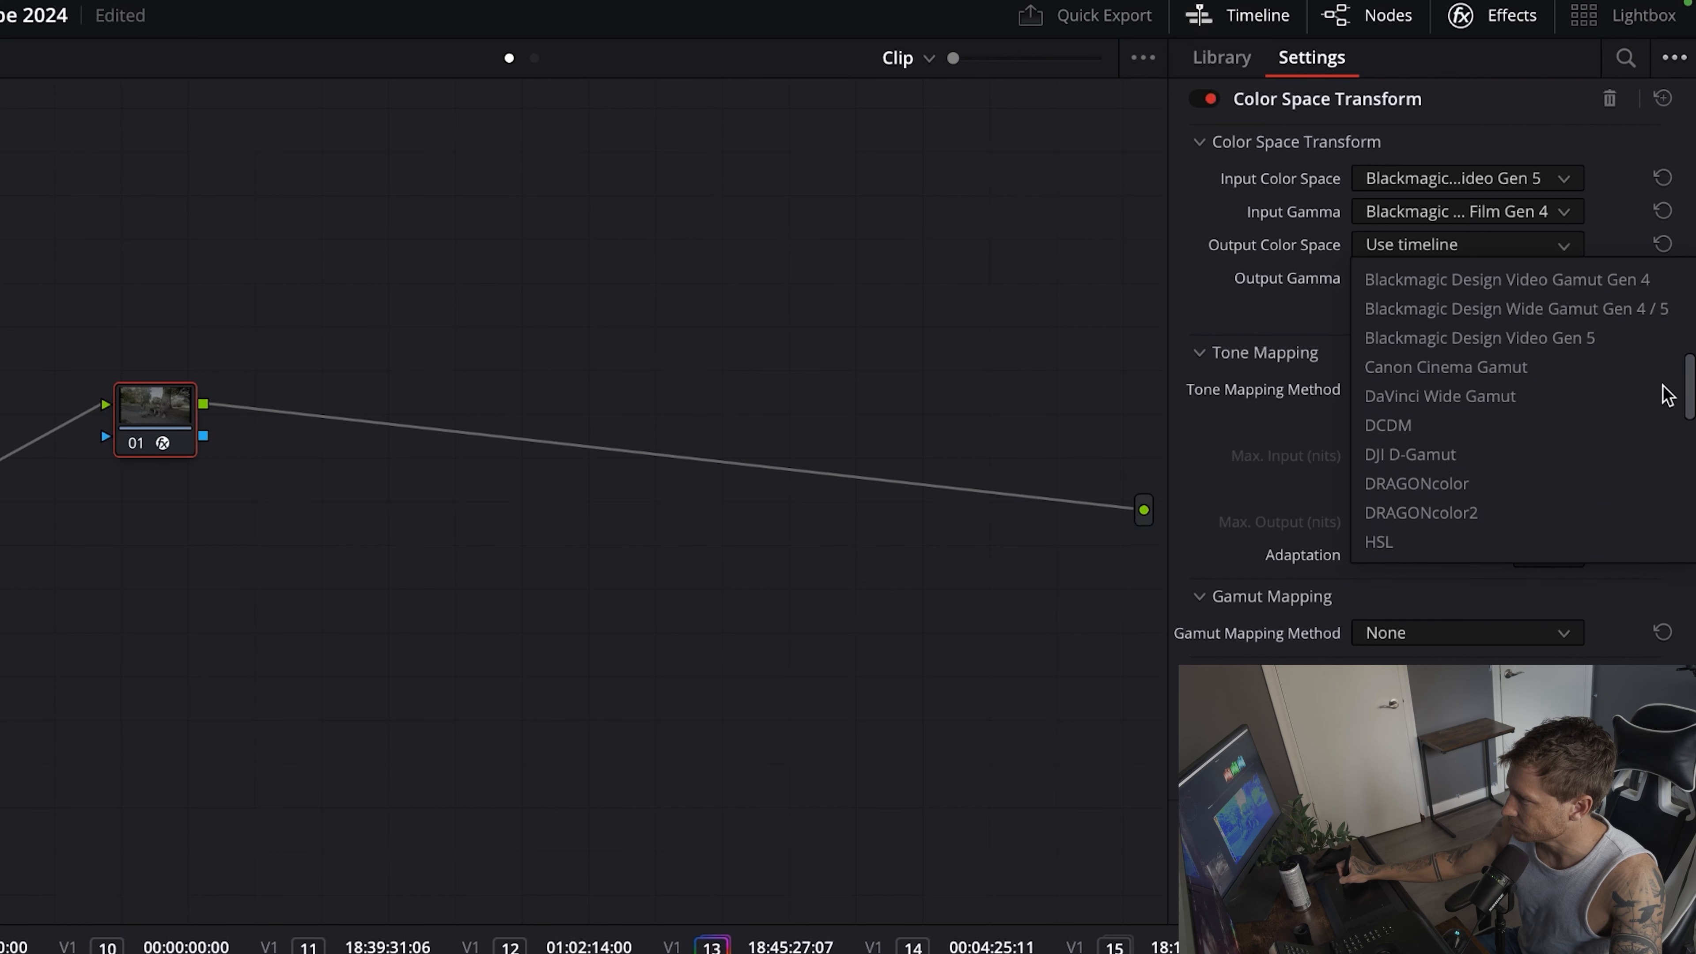
{"action": "scroll", "coordinate": [1666, 424], "scroll_direction": "up", "scroll_amount": 10}
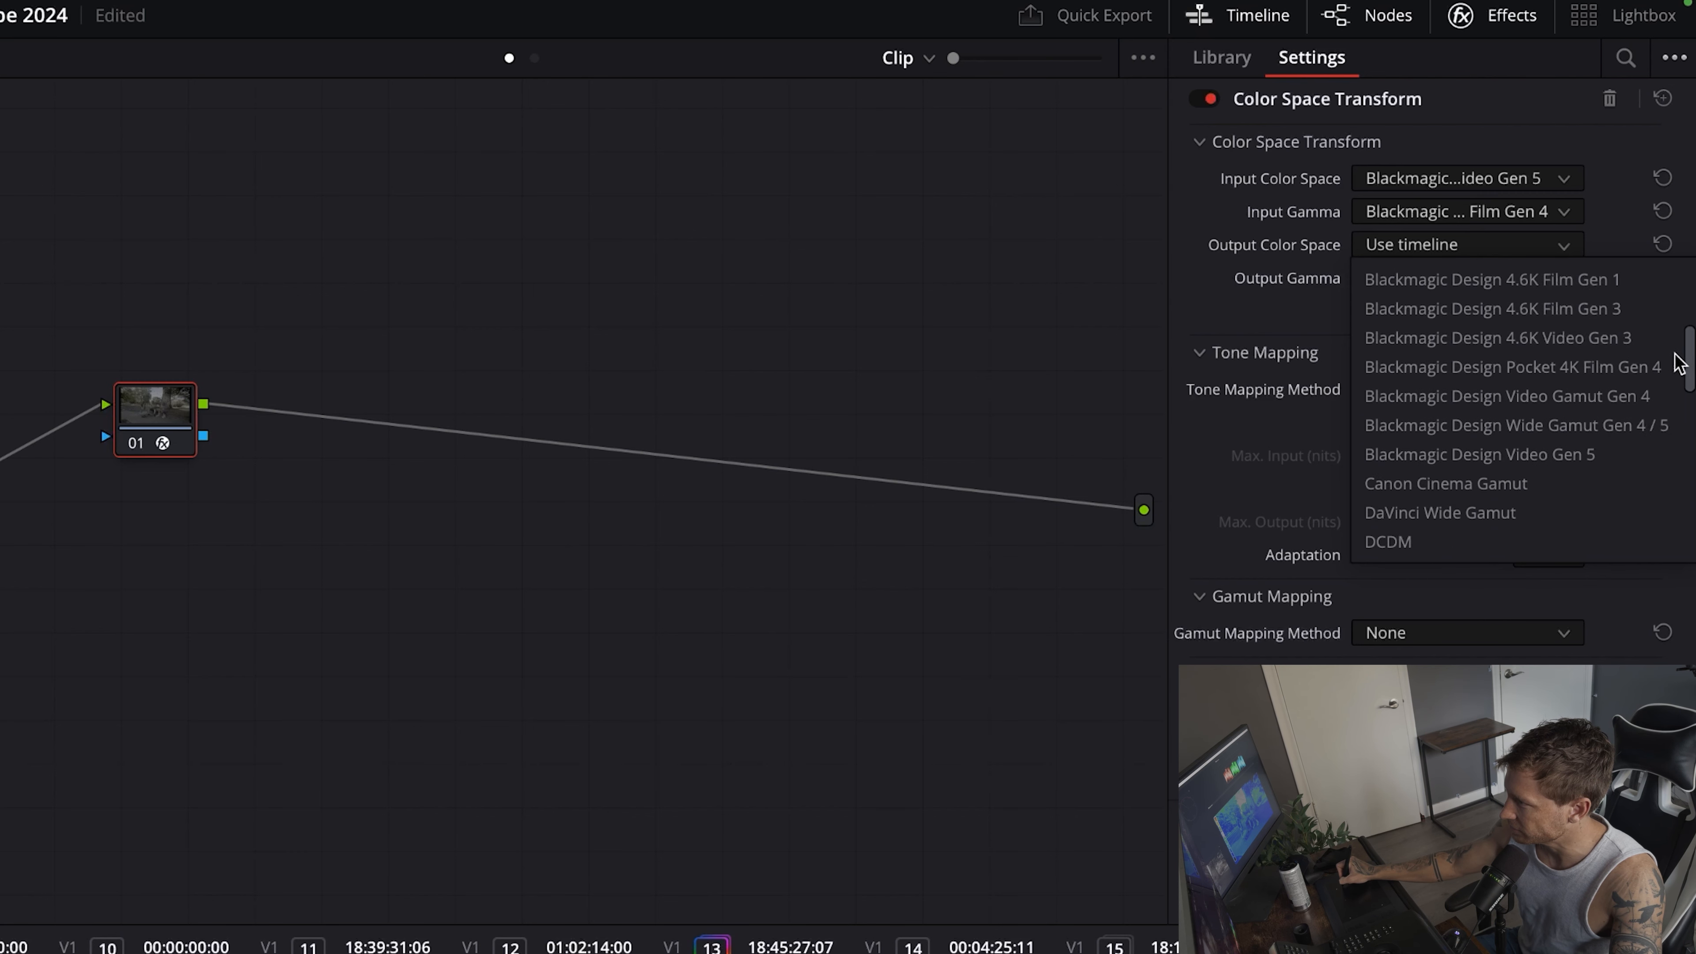
{"action": "left_click", "coordinate": [1469, 454]}
{"action": "left_click", "coordinate": [1503, 278]}
{"action": "left_click_drag", "start_coordinate": [1689, 327], "coordinate": [1684, 381]}
{"action": "left_click", "coordinate": [1480, 459]}
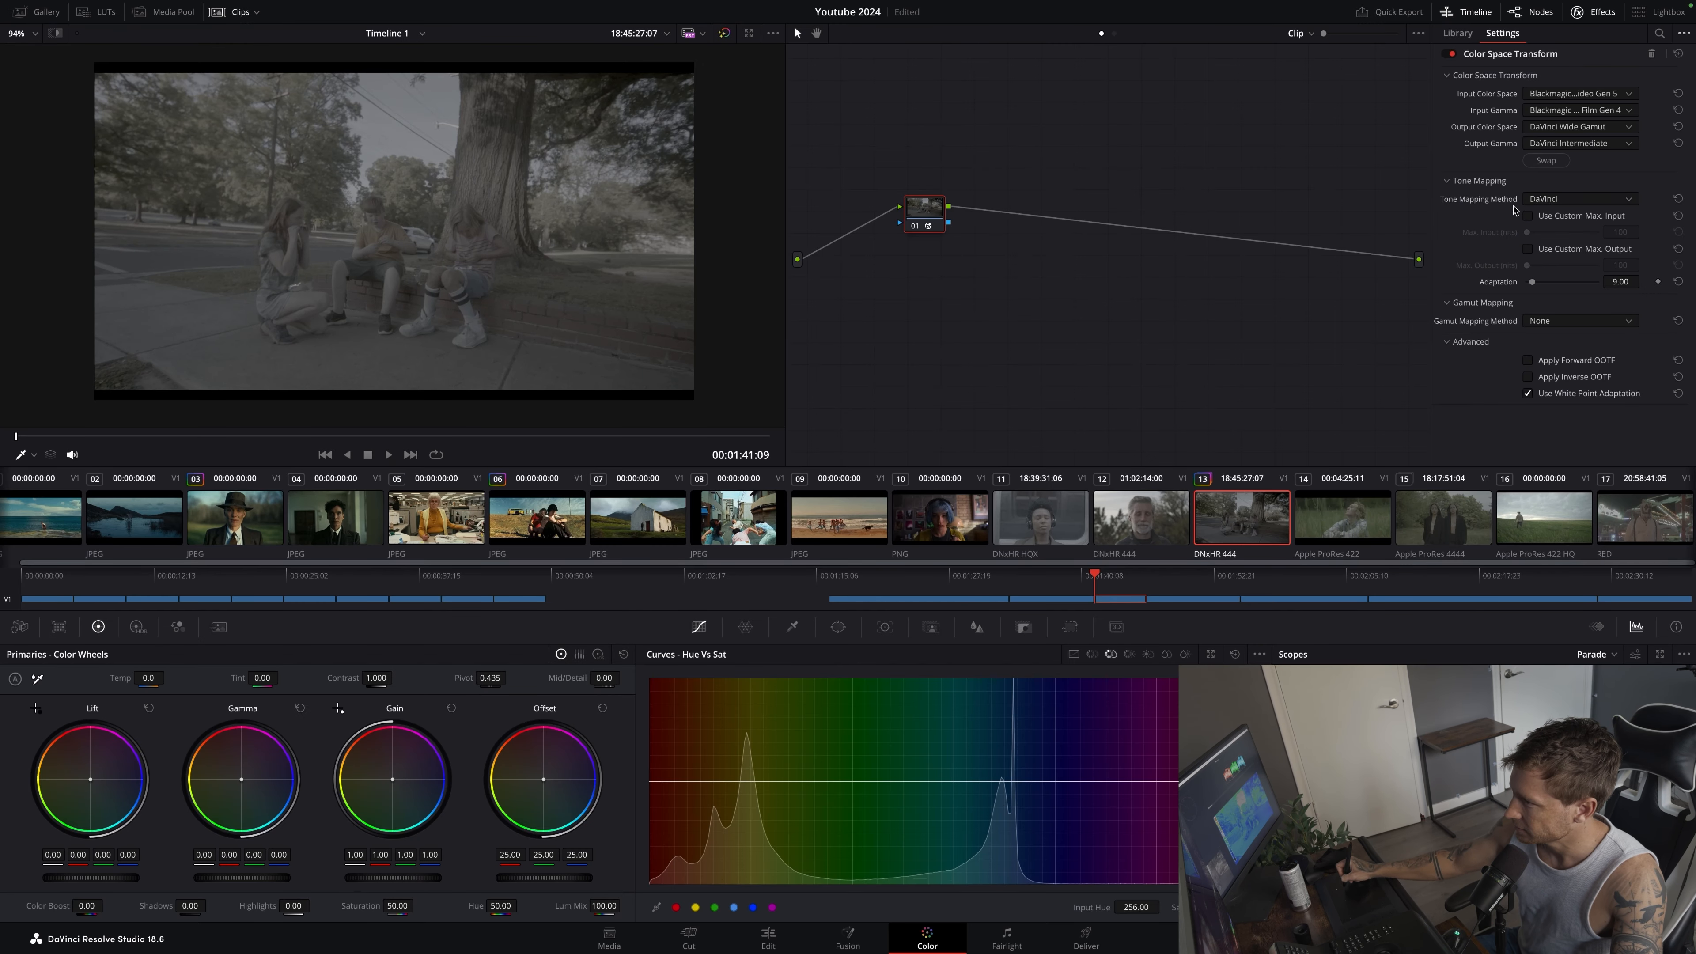
Move node 01 closer to the source input and review the project's Color Management settings without changing them
{"action": "left_click_drag", "start_coordinate": [919, 203], "coordinate": [880, 197]}
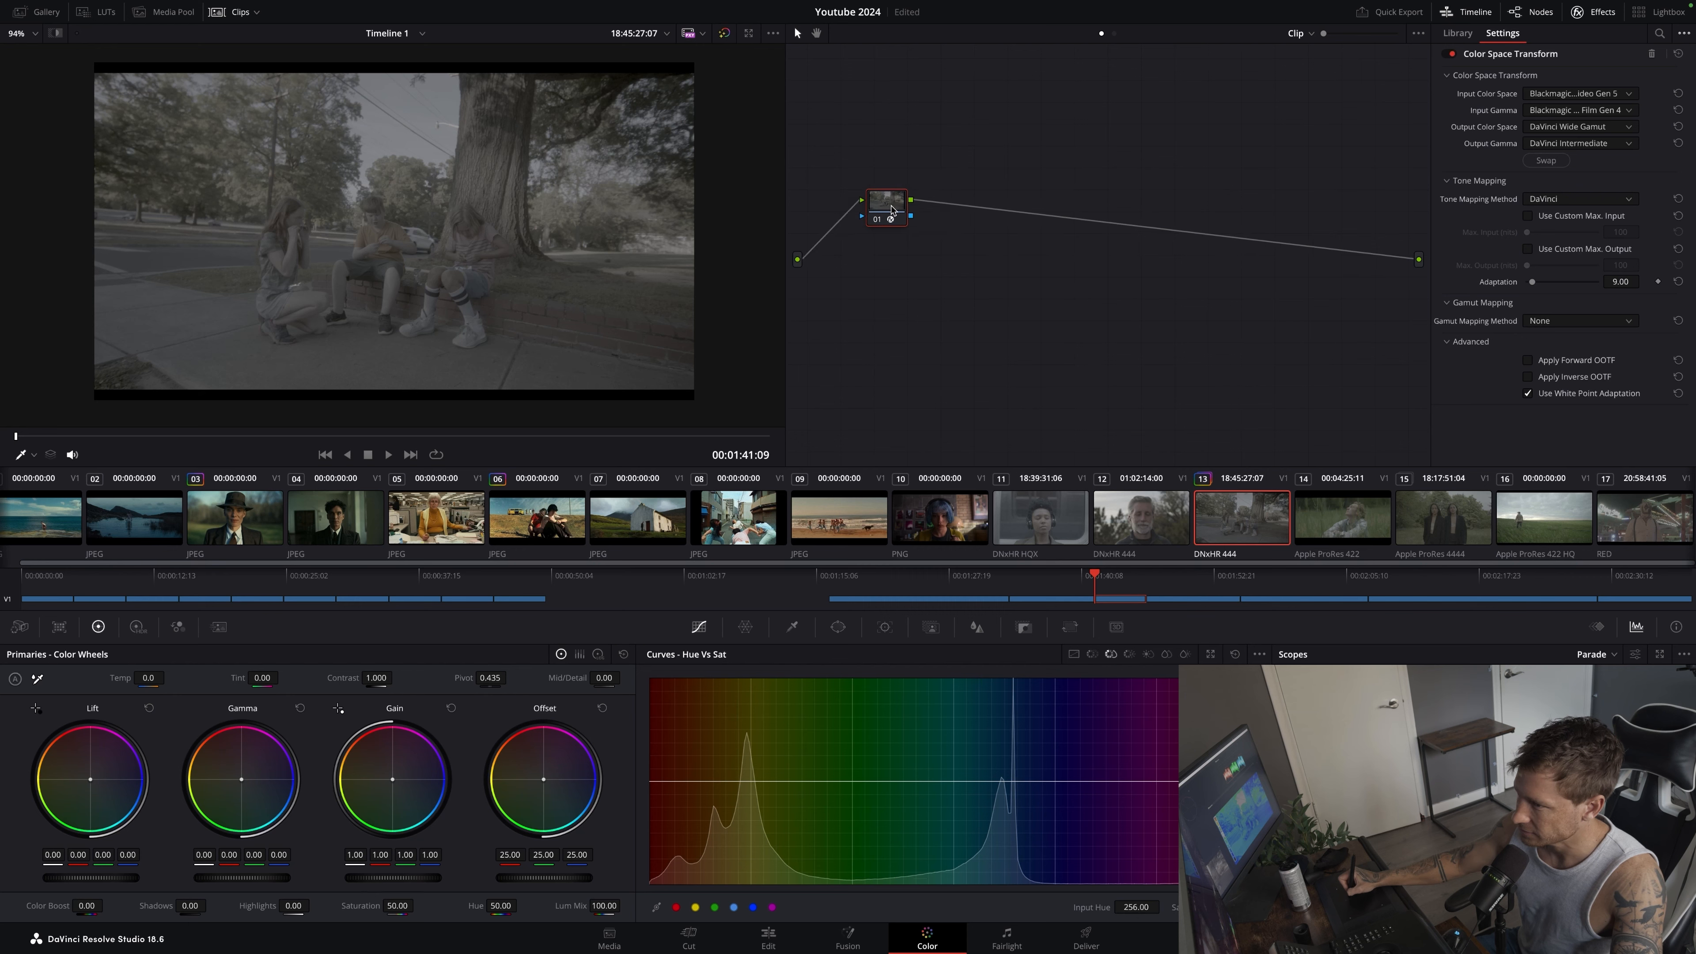
{"action": "key", "text": "shift+9"}
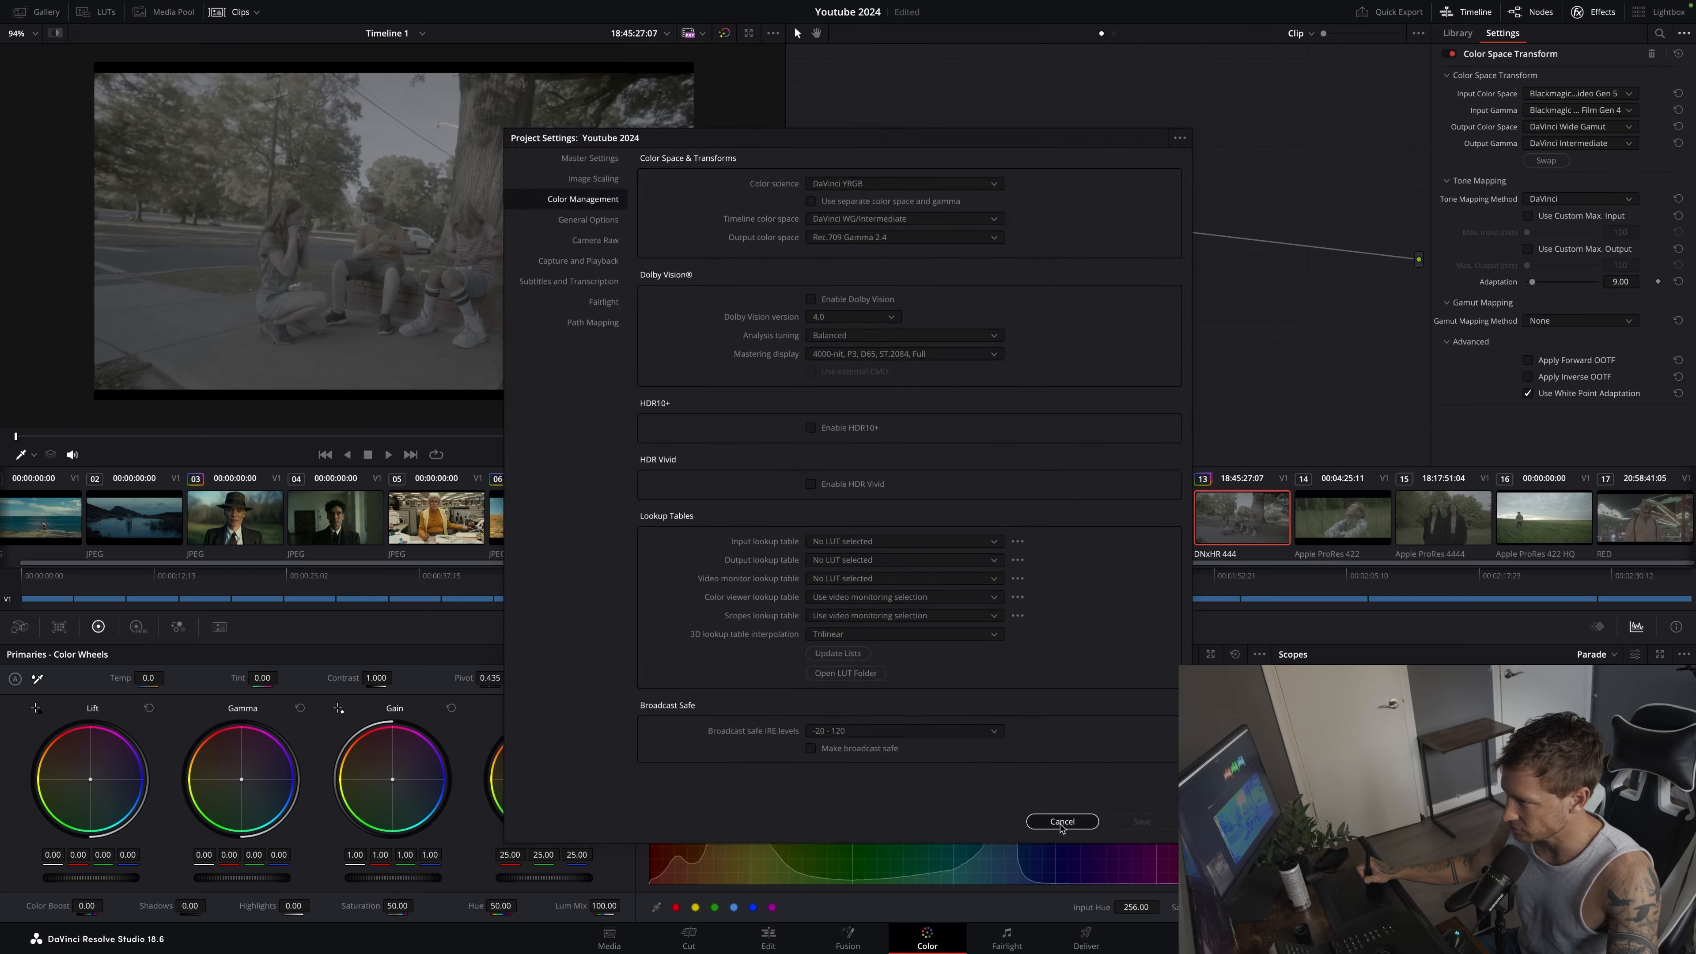
{"action": "left_click", "coordinate": [1061, 823]}
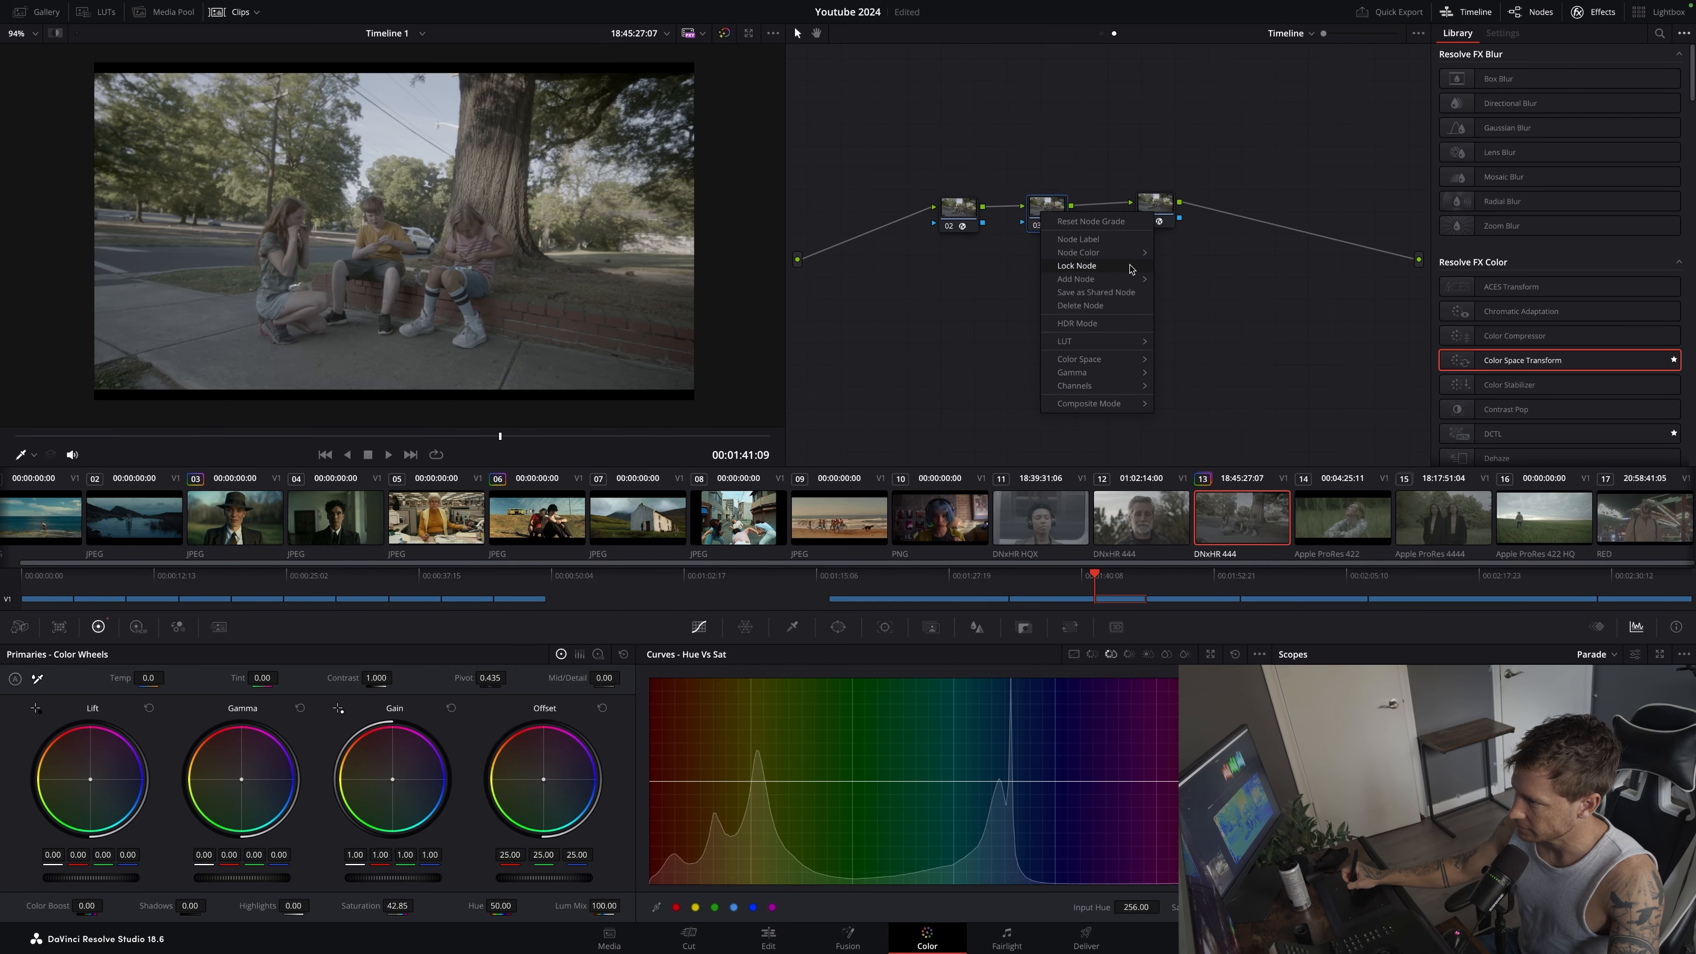
Delete the middle node from the timeline-level node graph and reposition the two remaining nodes
{"action": "left_click", "coordinate": [1088, 308]}
{"action": "left_click_drag", "start_coordinate": [957, 209], "coordinate": [1012, 198]}
{"action": "left_click_drag", "start_coordinate": [1175, 189], "coordinate": [1175, 177]}
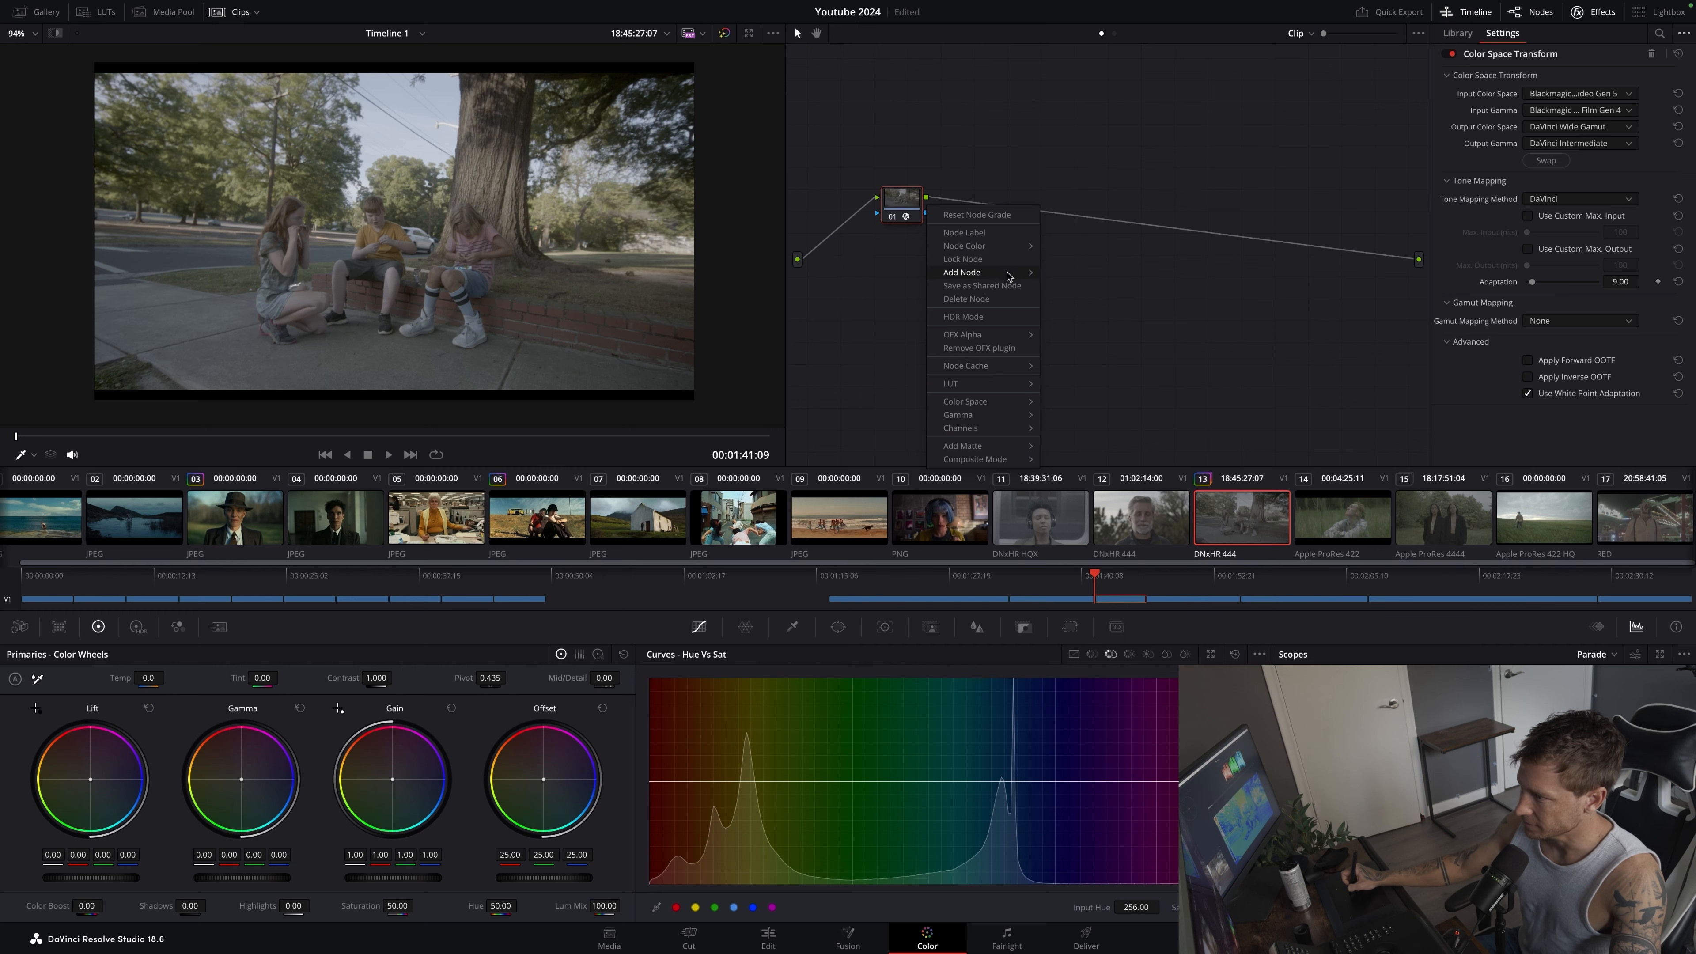
Add a serial node after the clip's Color Space Transform node and enlarge the viewer and node graph
{"action": "left_click", "coordinate": [1088, 285]}
{"action": "key", "text": "alt+f"}
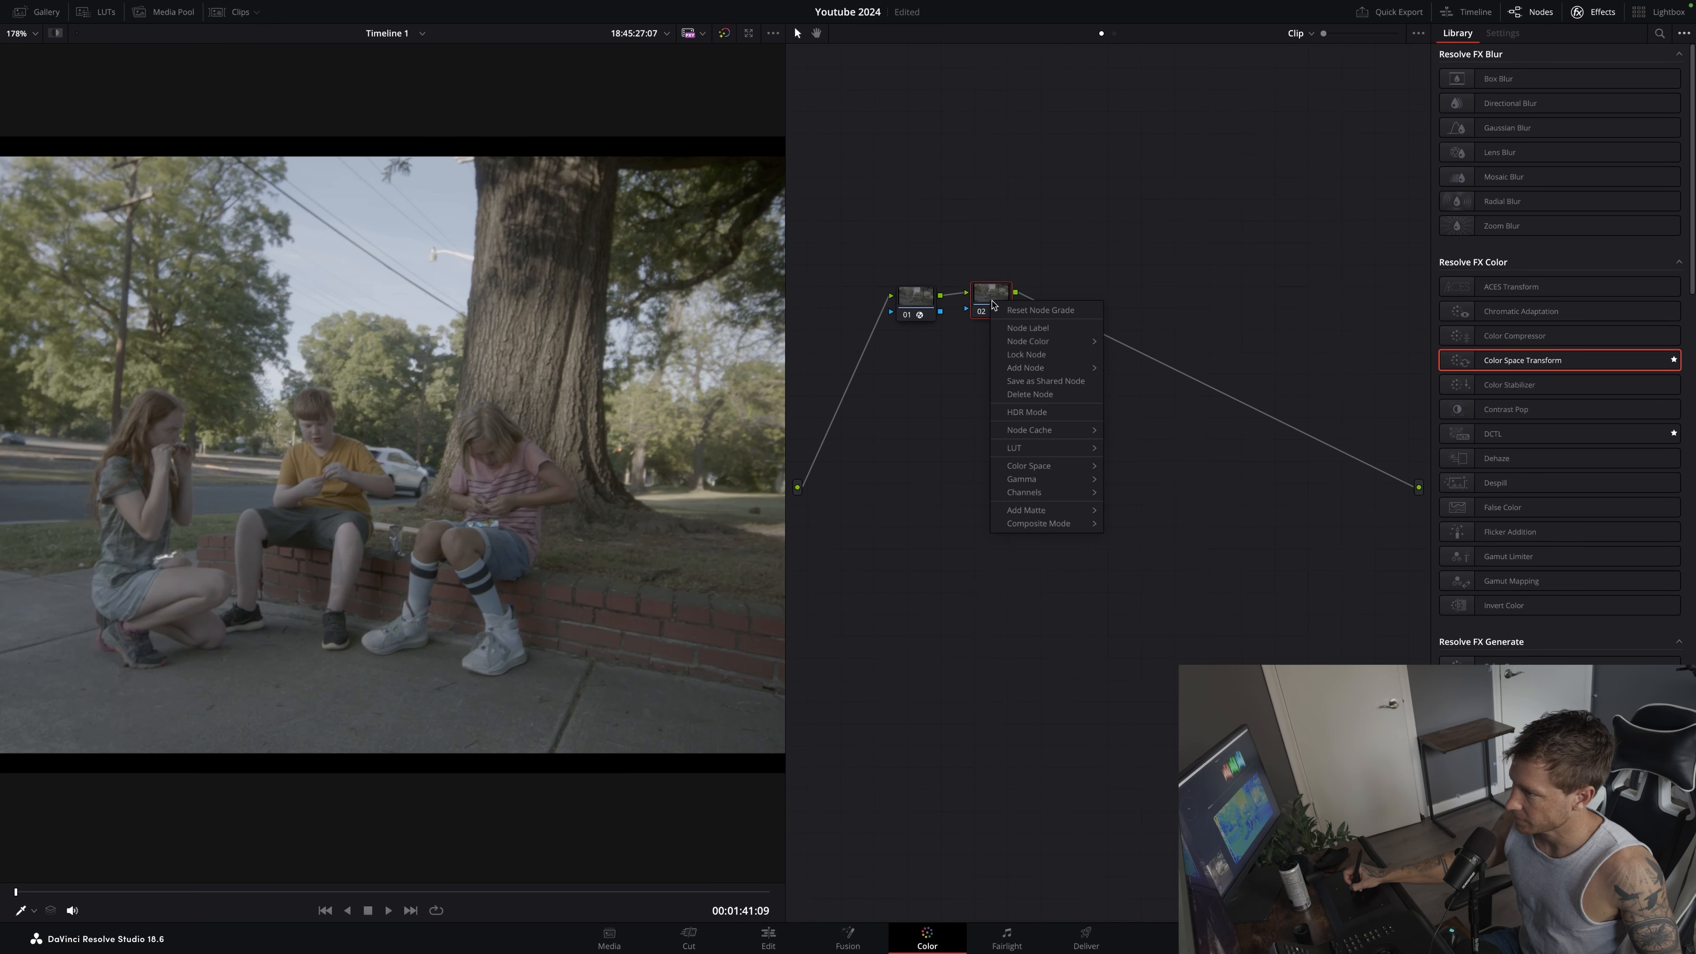
Label the second node "high"
{"action": "mouse_move", "coordinate": [1028, 339]}
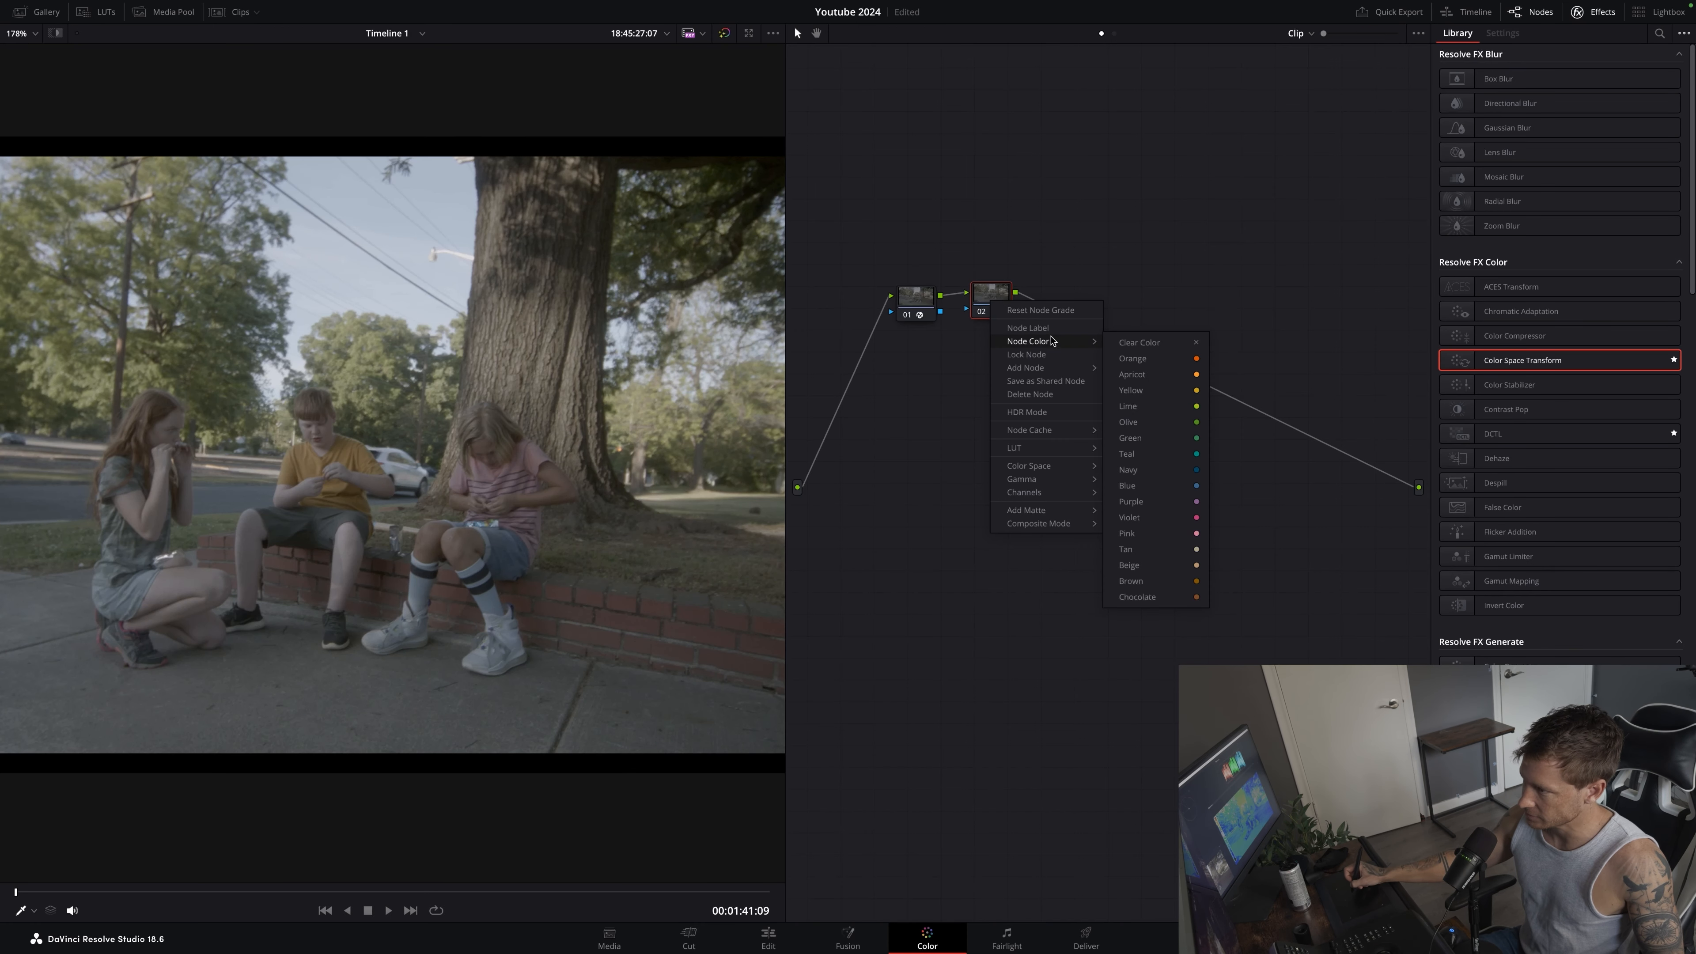
{"action": "left_click", "coordinate": [1028, 327]}
{"action": "type", "text": "hi"}
{"action": "key", "text": "Return"}
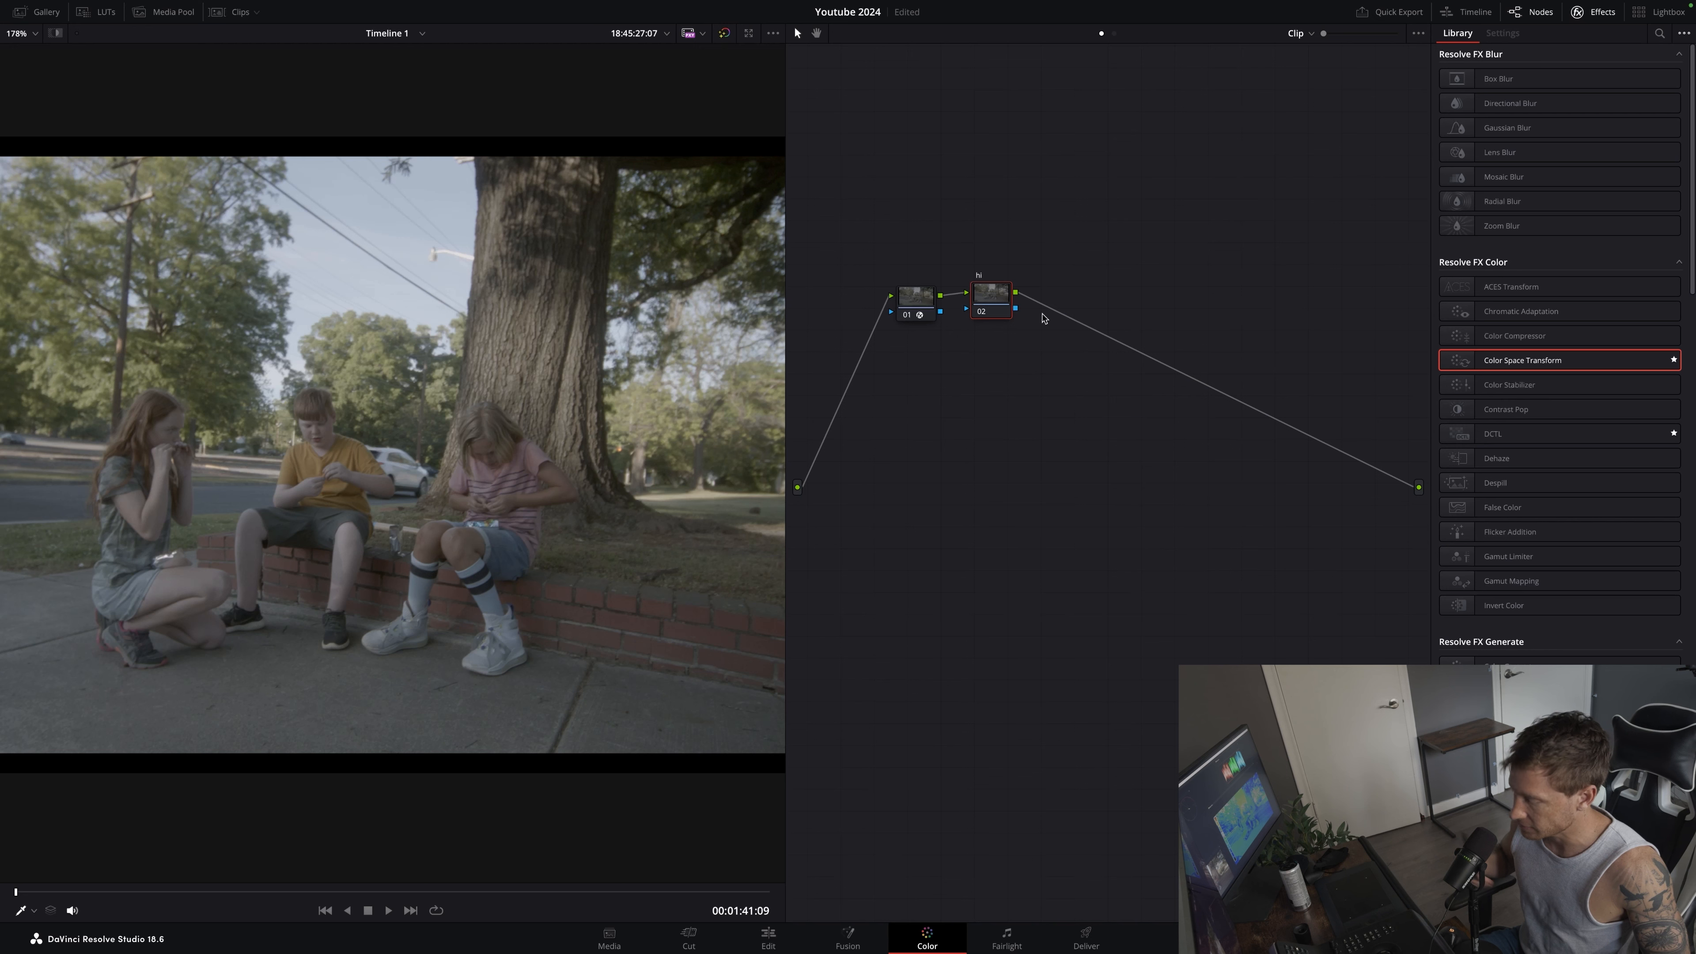
Add a serial node after the high node and label it "contast"
{"action": "right_click", "coordinate": [989, 299]}
{"action": "mouse_move", "coordinate": [1070, 369]}
{"action": "left_click", "coordinate": [1134, 366]}
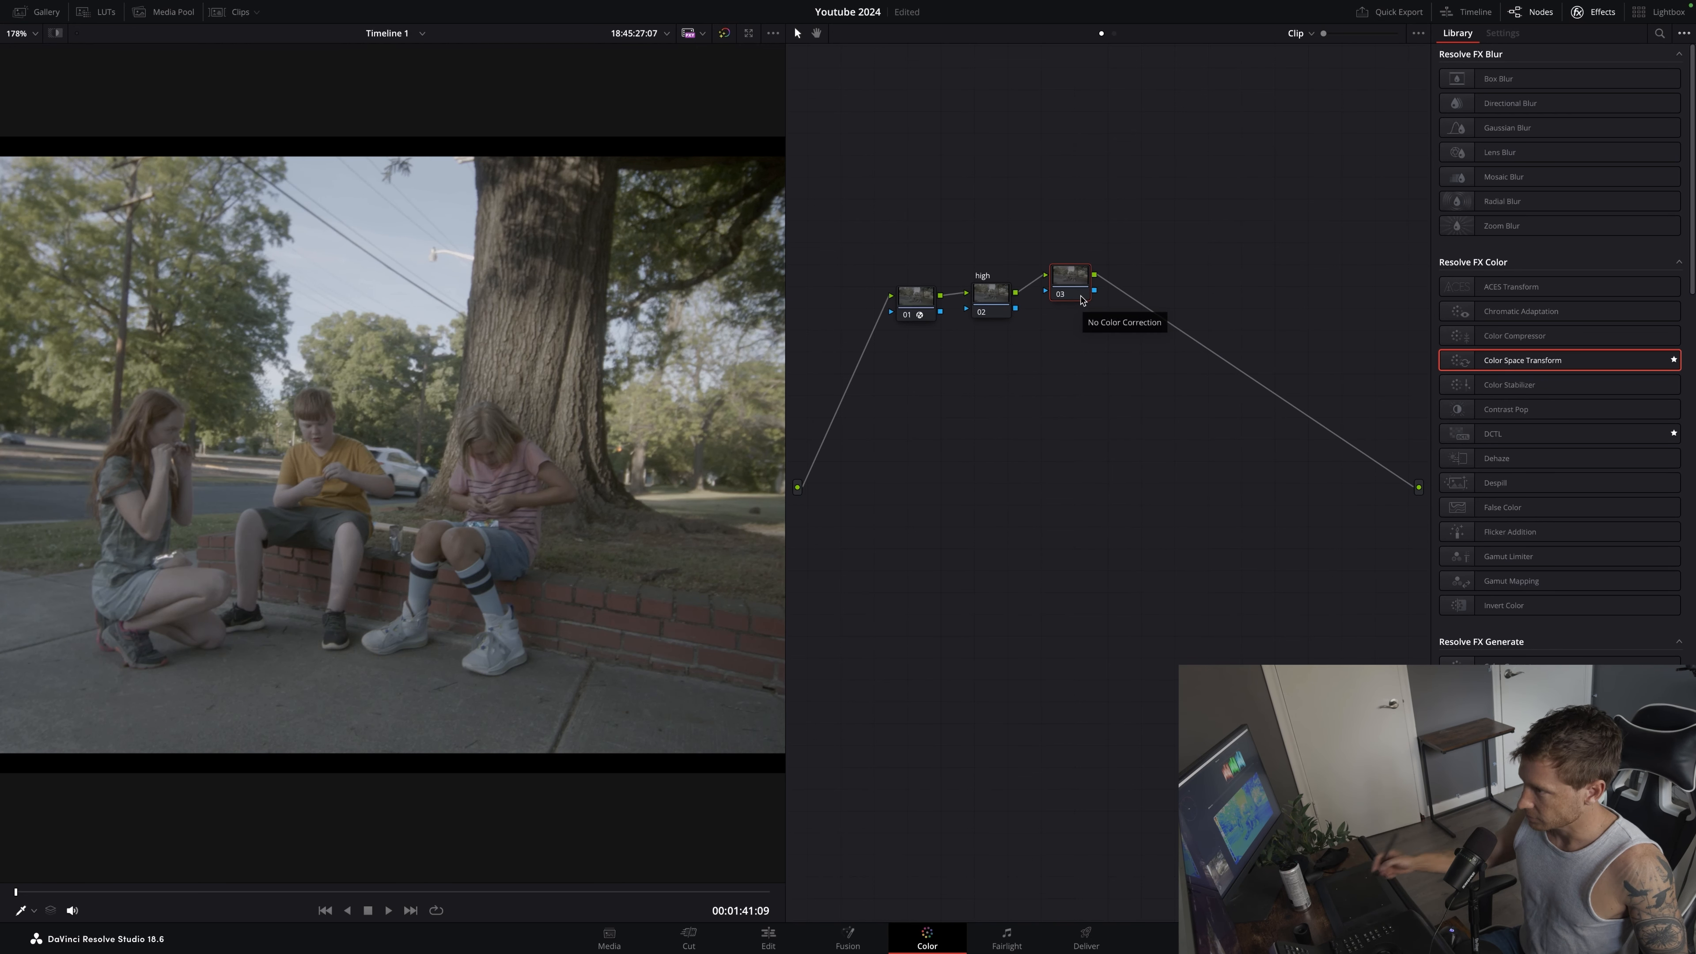
{"action": "right_click", "coordinate": [1076, 277]}
{"action": "left_click", "coordinate": [1121, 302]}
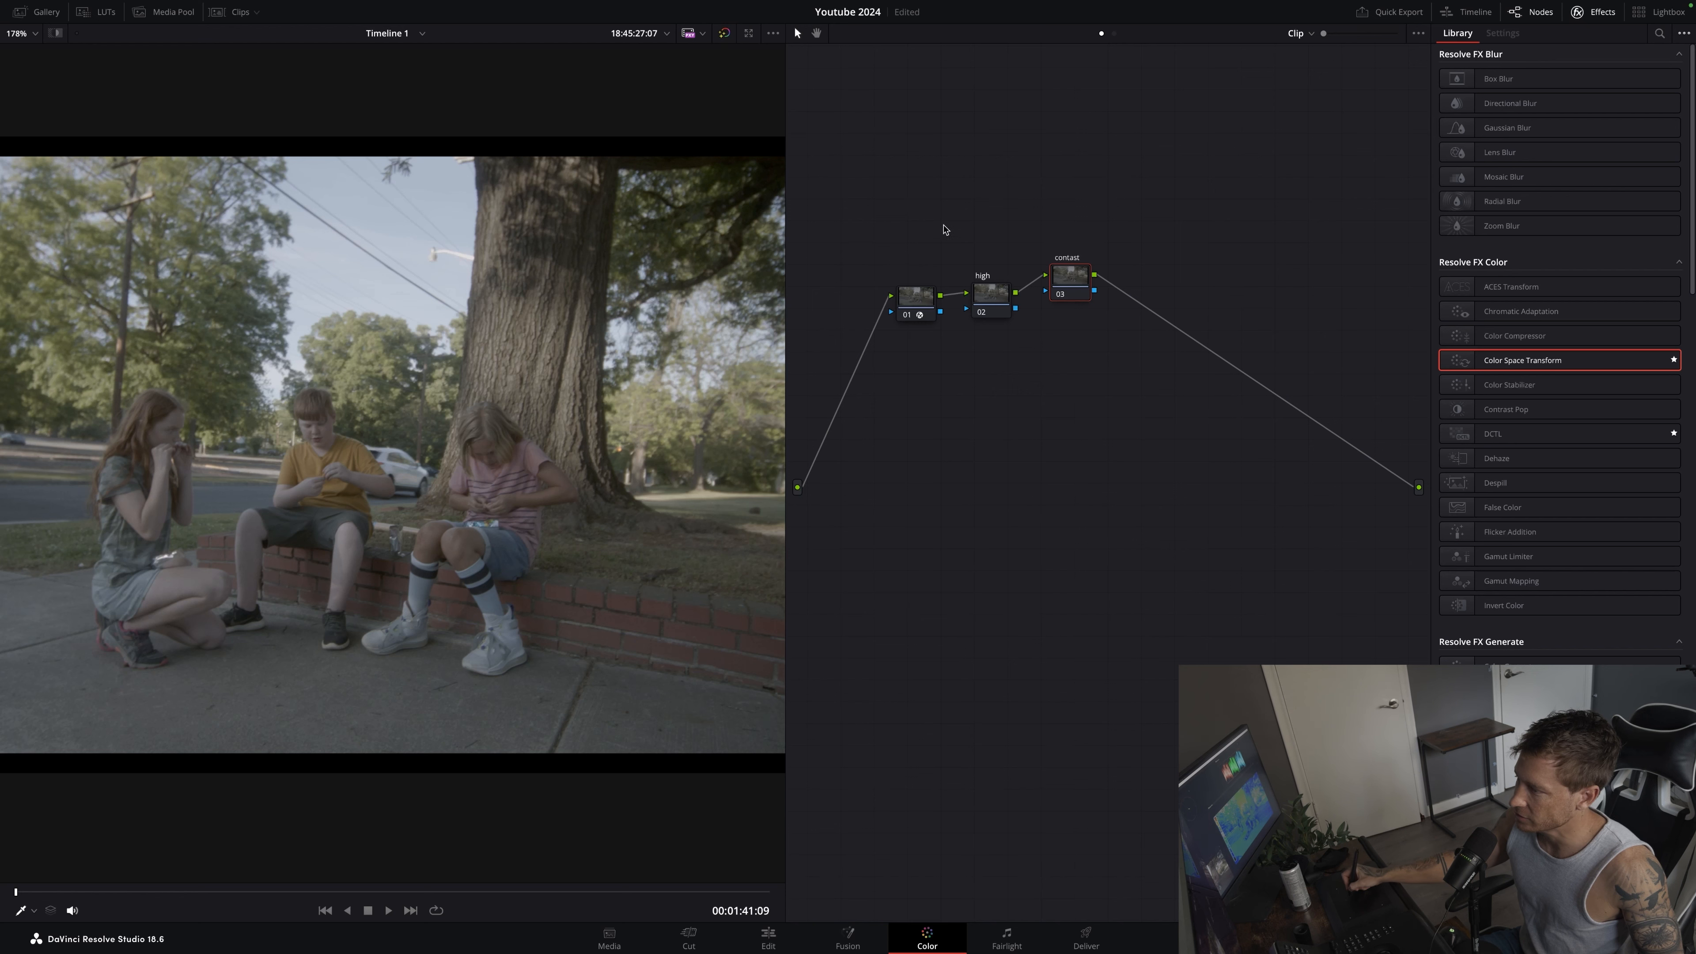
Arrange the transform, high and contast nodes in an evenly spaced row near the source input
{"action": "left_click", "coordinate": [894, 295]}
{"action": "left_click_drag", "start_coordinate": [994, 300], "coordinate": [990, 303]}
{"action": "left_click_drag", "start_coordinate": [1076, 270], "coordinate": [1076, 278]}
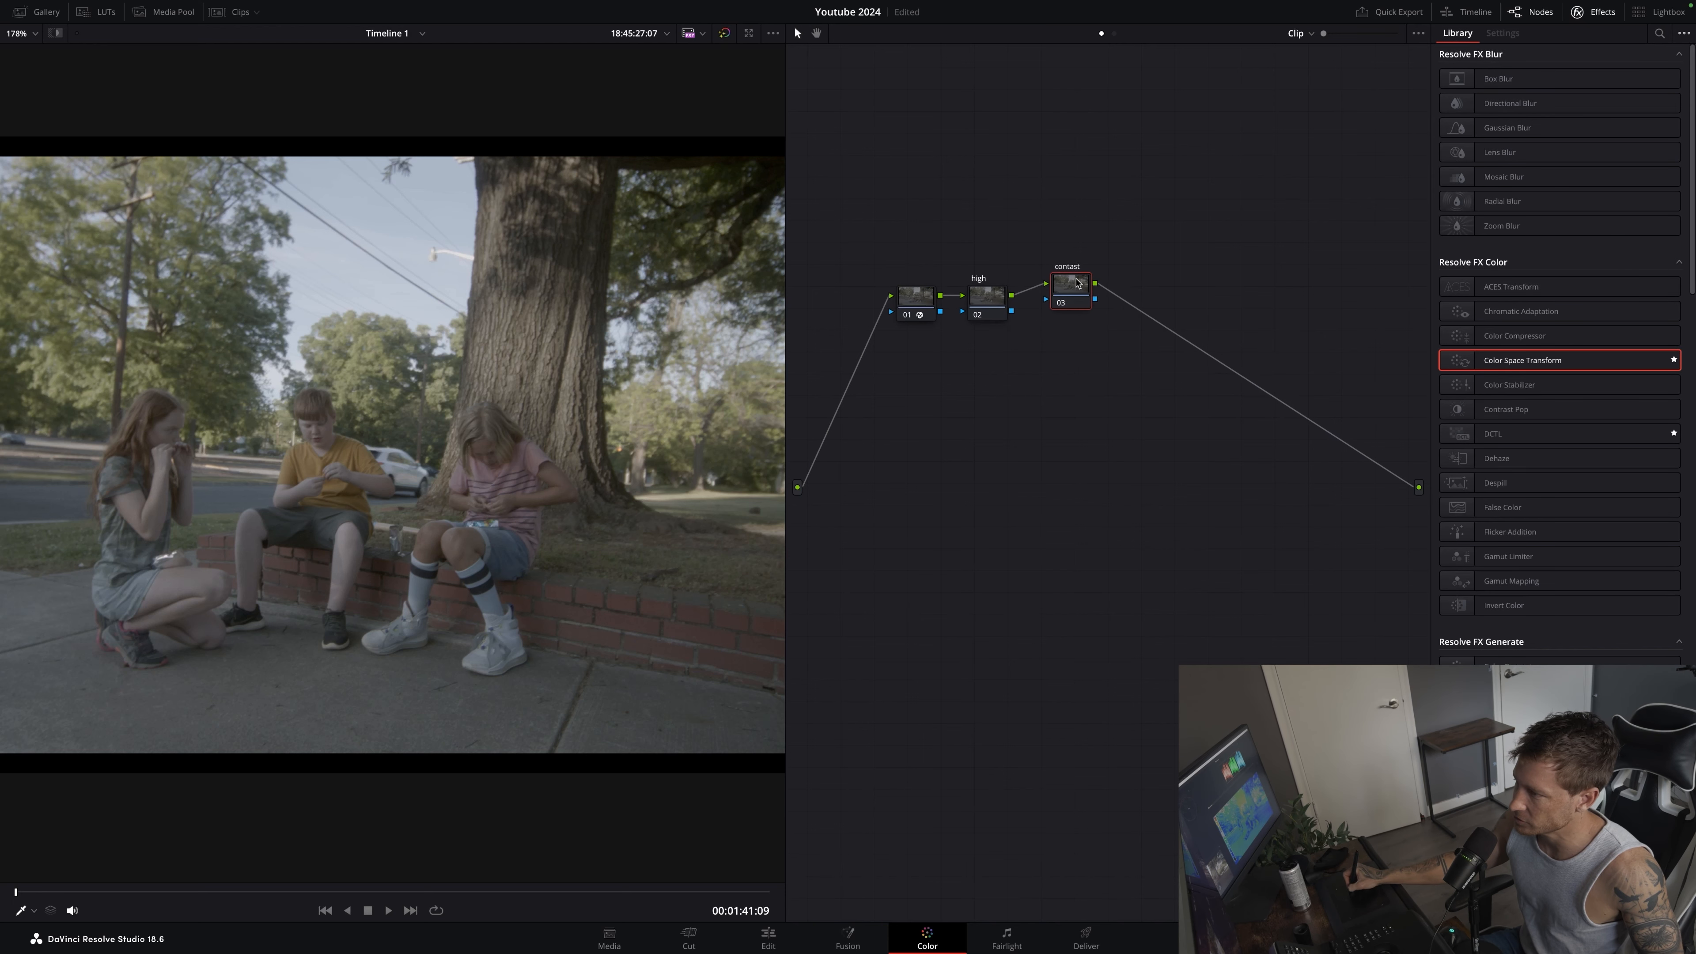
{"action": "left_click_drag", "start_coordinate": [916, 300], "coordinate": [864, 295]}
{"action": "left_click_drag", "start_coordinate": [984, 300], "coordinate": [948, 293]}
{"action": "left_click_drag", "start_coordinate": [1054, 298], "coordinate": [1028, 302]}
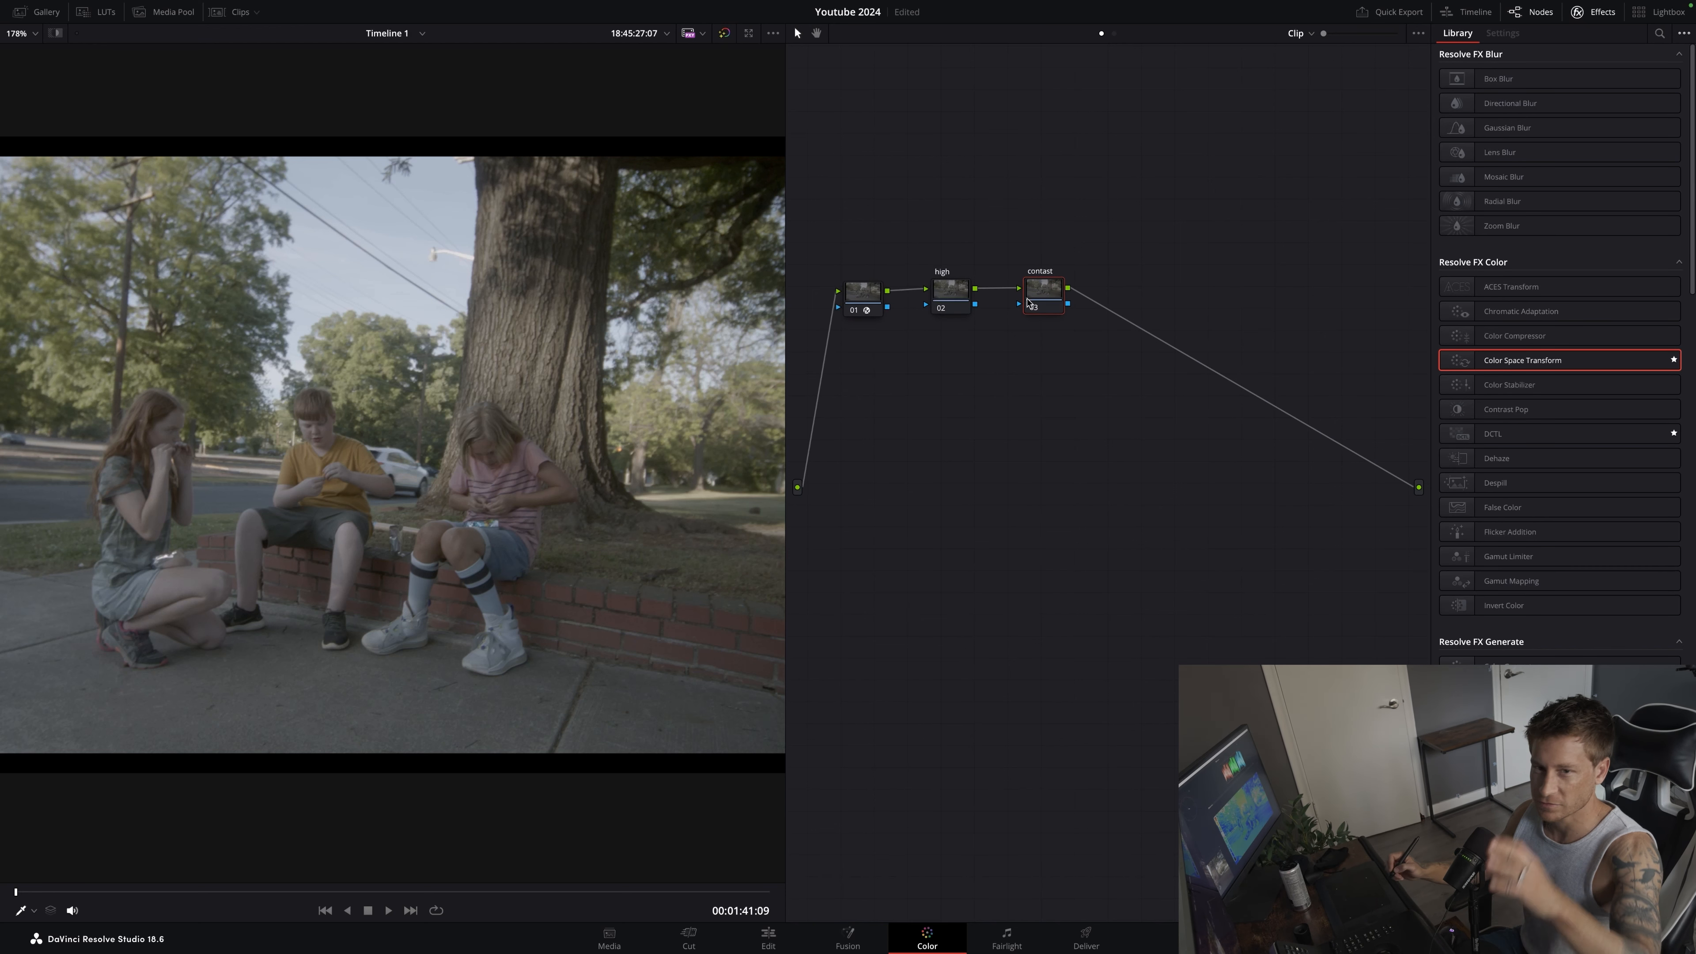
{"action": "left_click_drag", "start_coordinate": [1049, 300], "coordinate": [1043, 296]}
Add a serial node after the contast node and label it "sat"
{"action": "right_click", "coordinate": [1042, 296]}
{"action": "mouse_move", "coordinate": [1088, 361]}
{"action": "left_click", "coordinate": [1190, 365]}
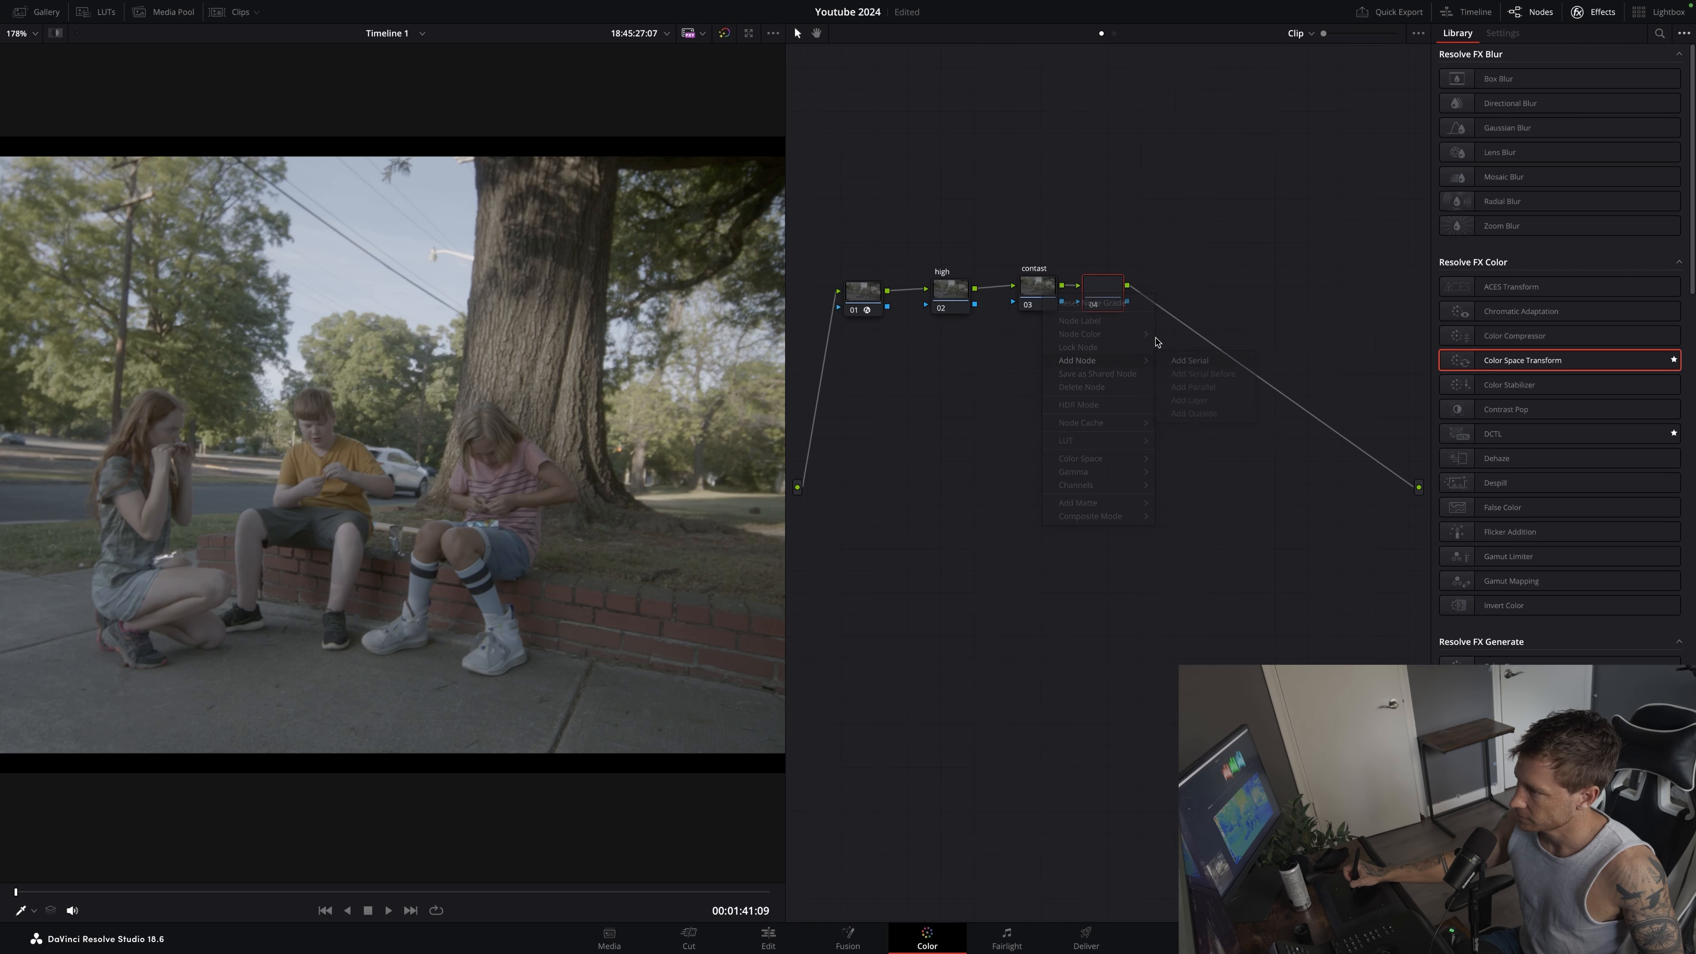
{"action": "right_click", "coordinate": [1121, 300]}
{"action": "left_click", "coordinate": [1152, 326]}
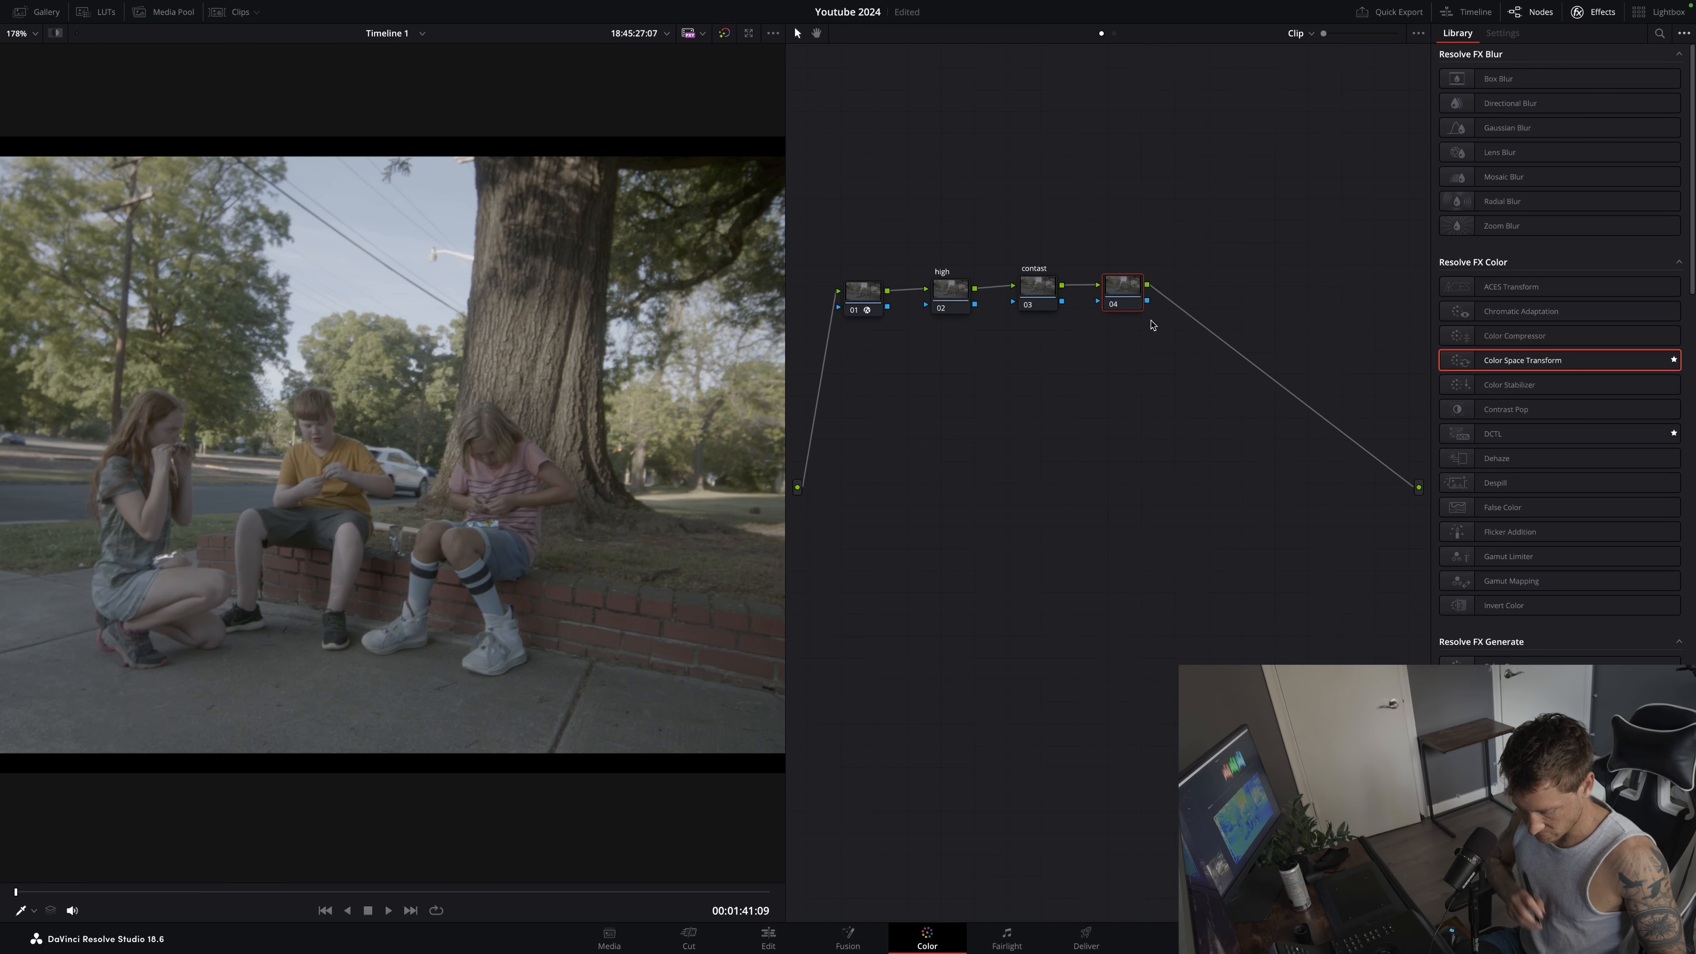
Add a serial node after the sat node and label it "bal"
{"action": "right_click", "coordinate": [1122, 294]}
{"action": "mouse_move", "coordinate": [1184, 364]}
{"action": "left_click", "coordinate": [1269, 364]}
{"action": "right_click", "coordinate": [1201, 302]}
{"action": "left_click", "coordinate": [1220, 323]}
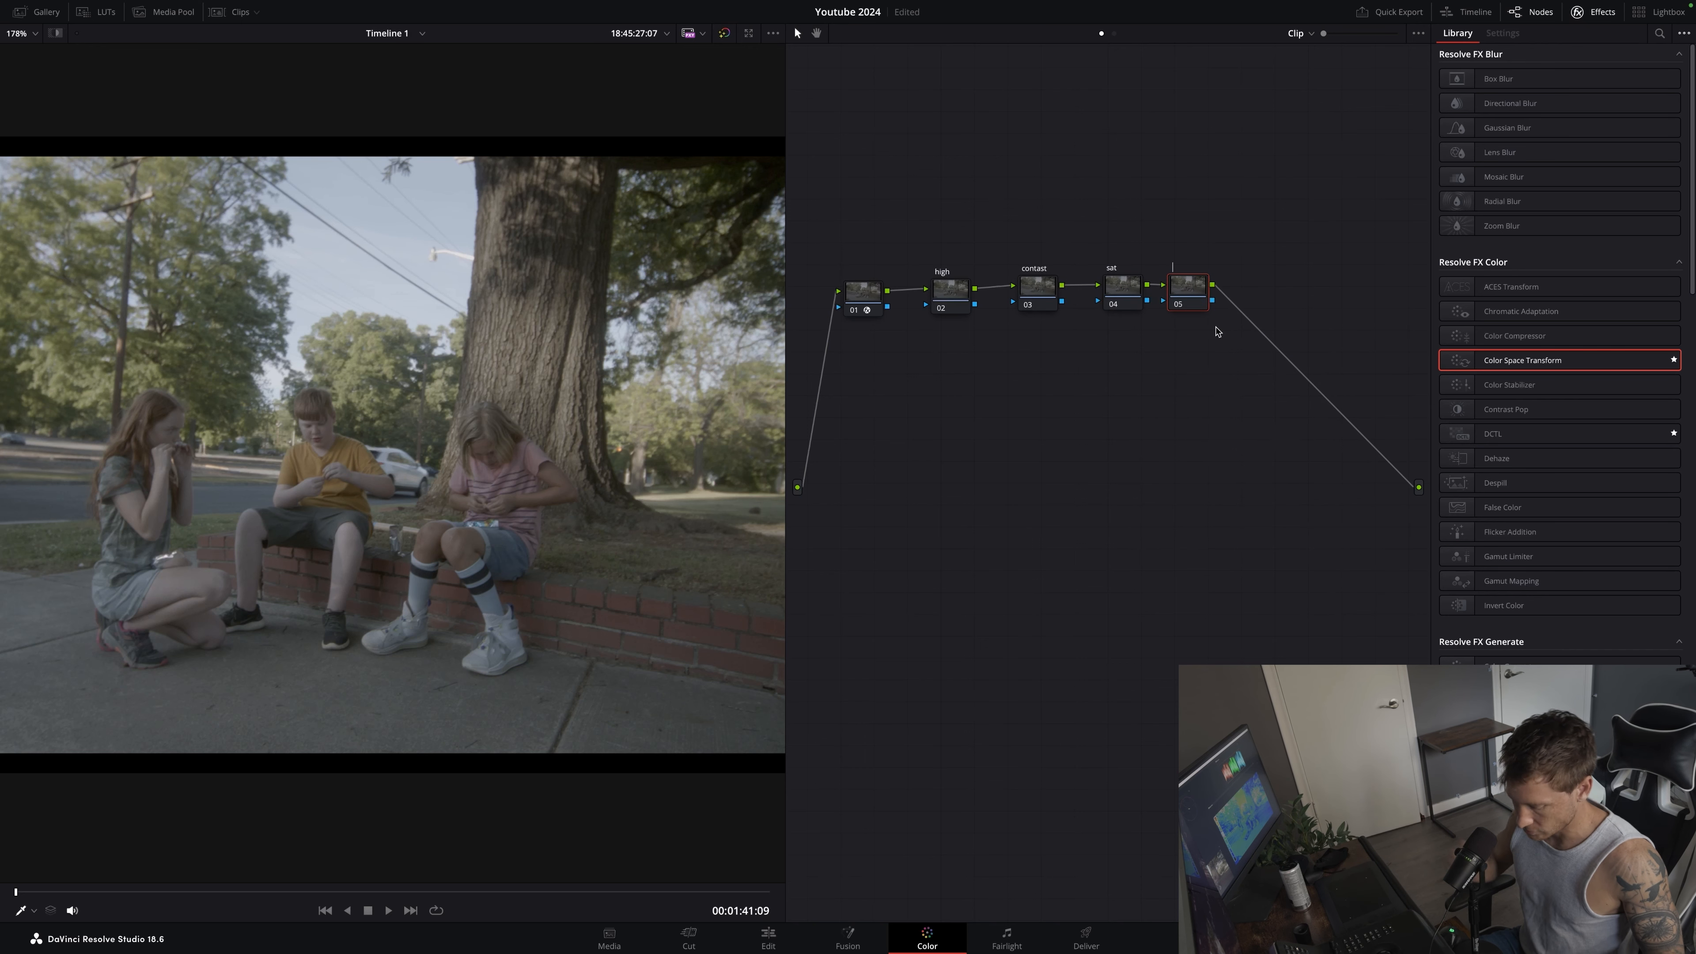
{"action": "type", "text": "bal"}
{"action": "key", "text": "Return"}
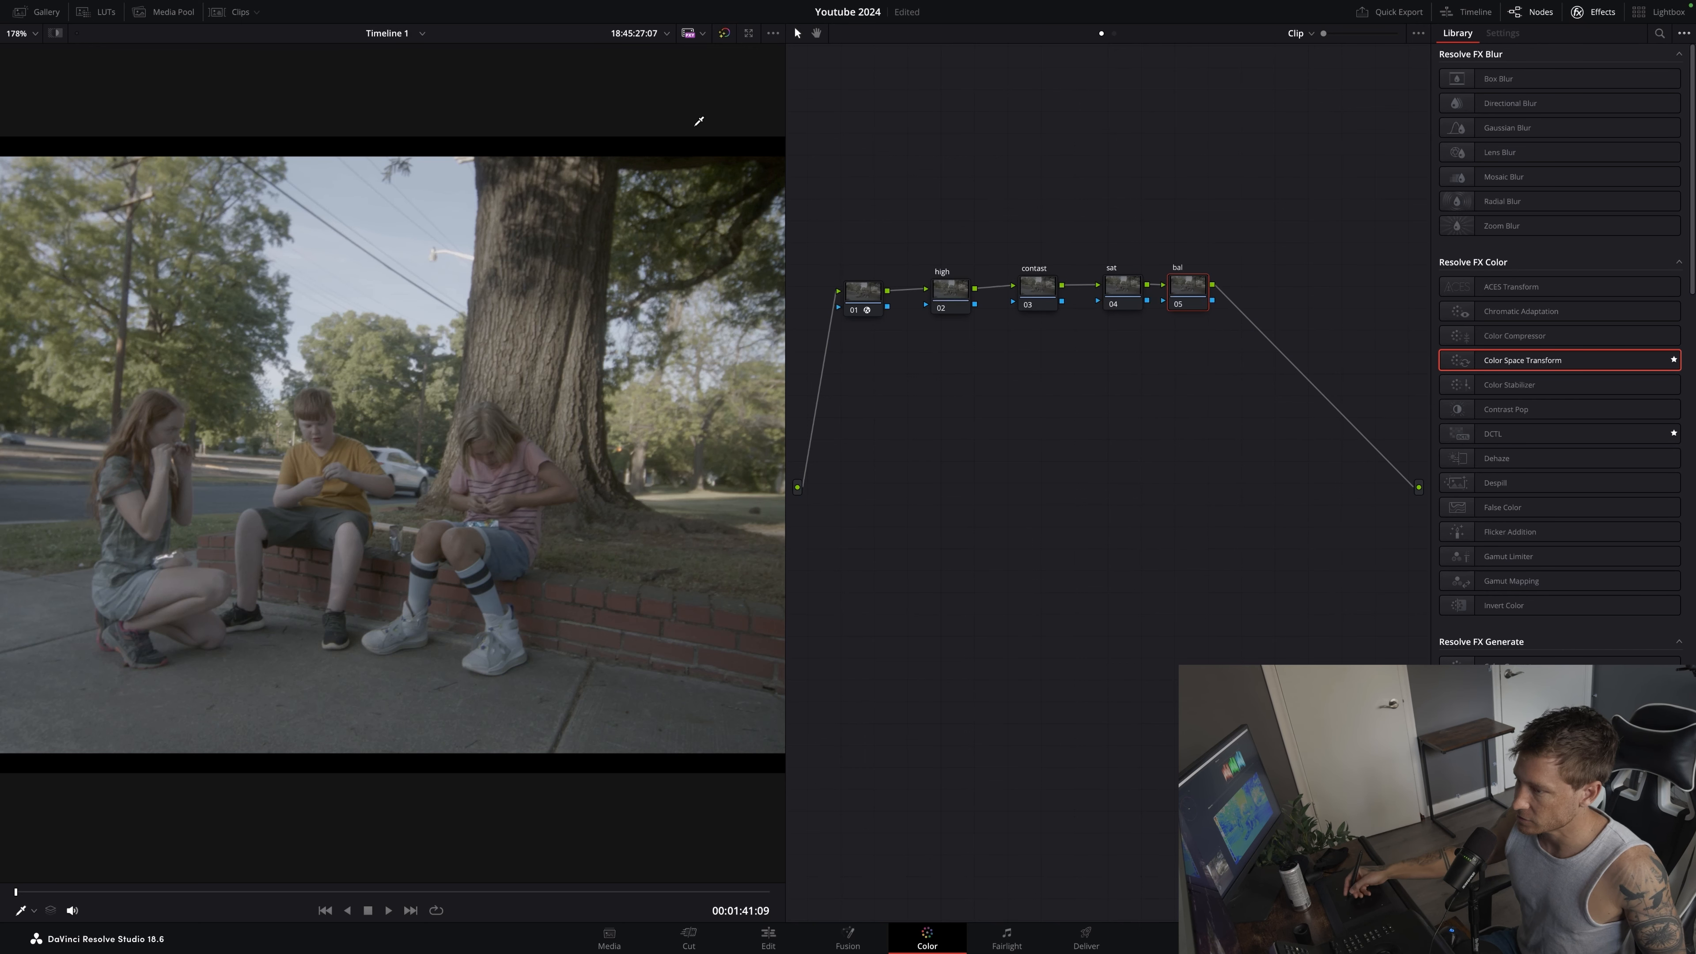
Restore the full grading layout and set the contast node's contrast to 1.307 and pivot to 0.375
{"action": "left_click_drag", "start_coordinate": [786, 399], "coordinate": [1068, 301]}
{"action": "left_click", "coordinate": [1227, 294]}
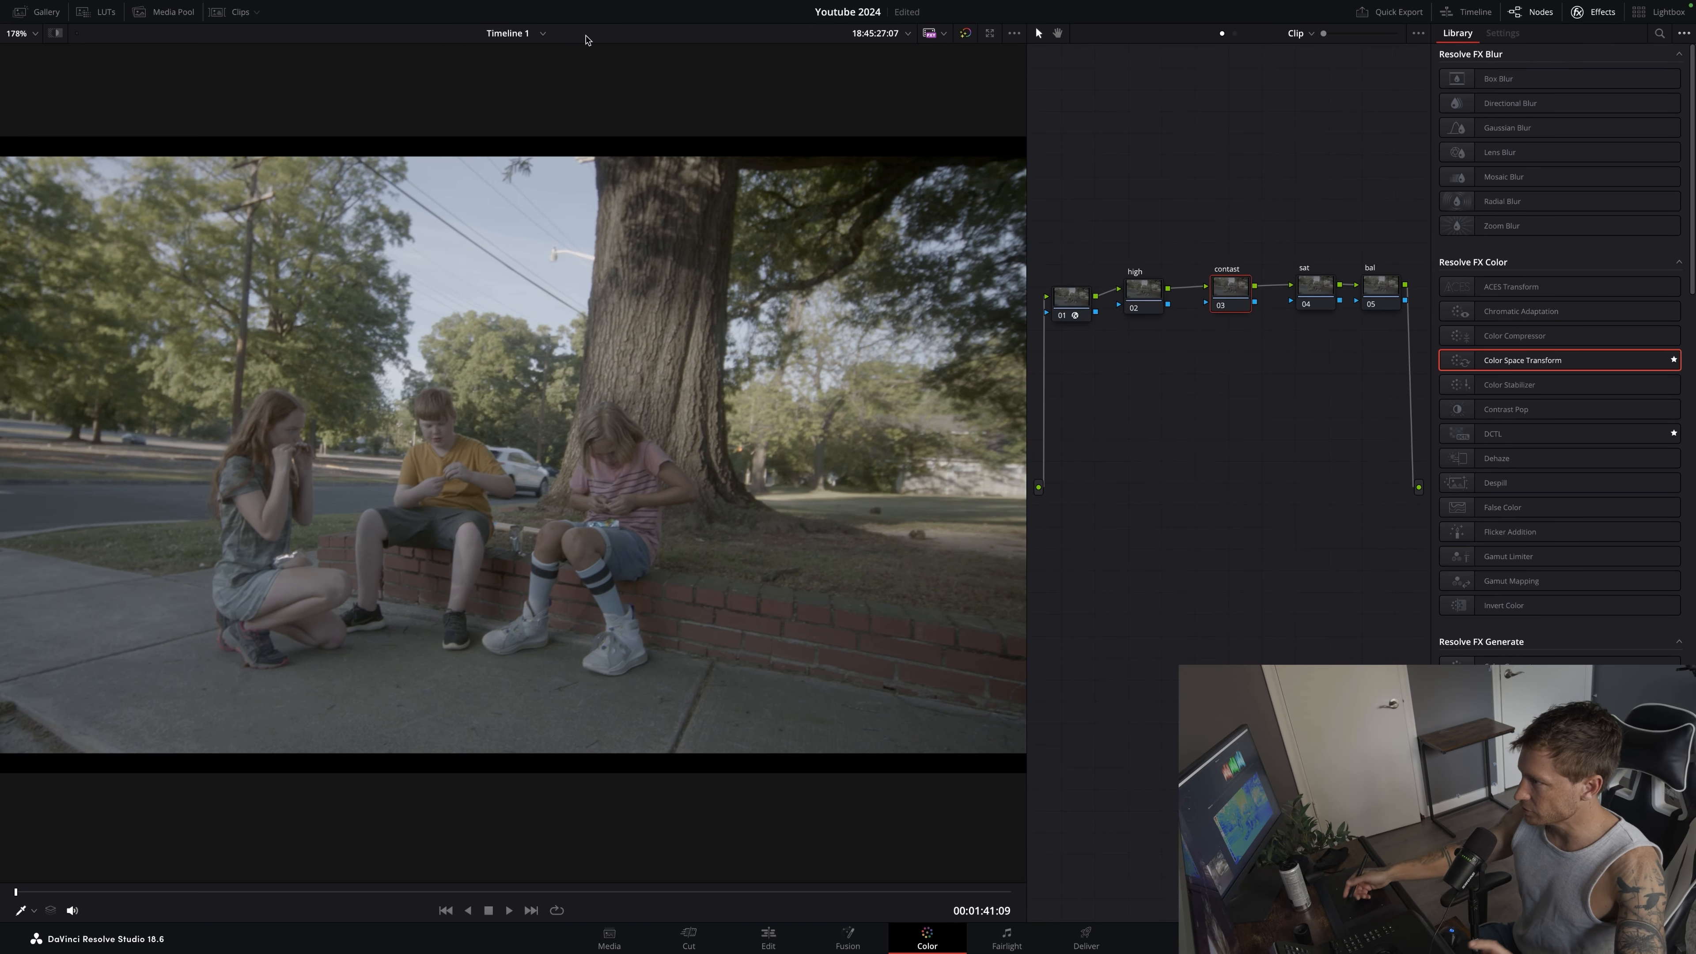
{"action": "key", "text": "alt+f"}
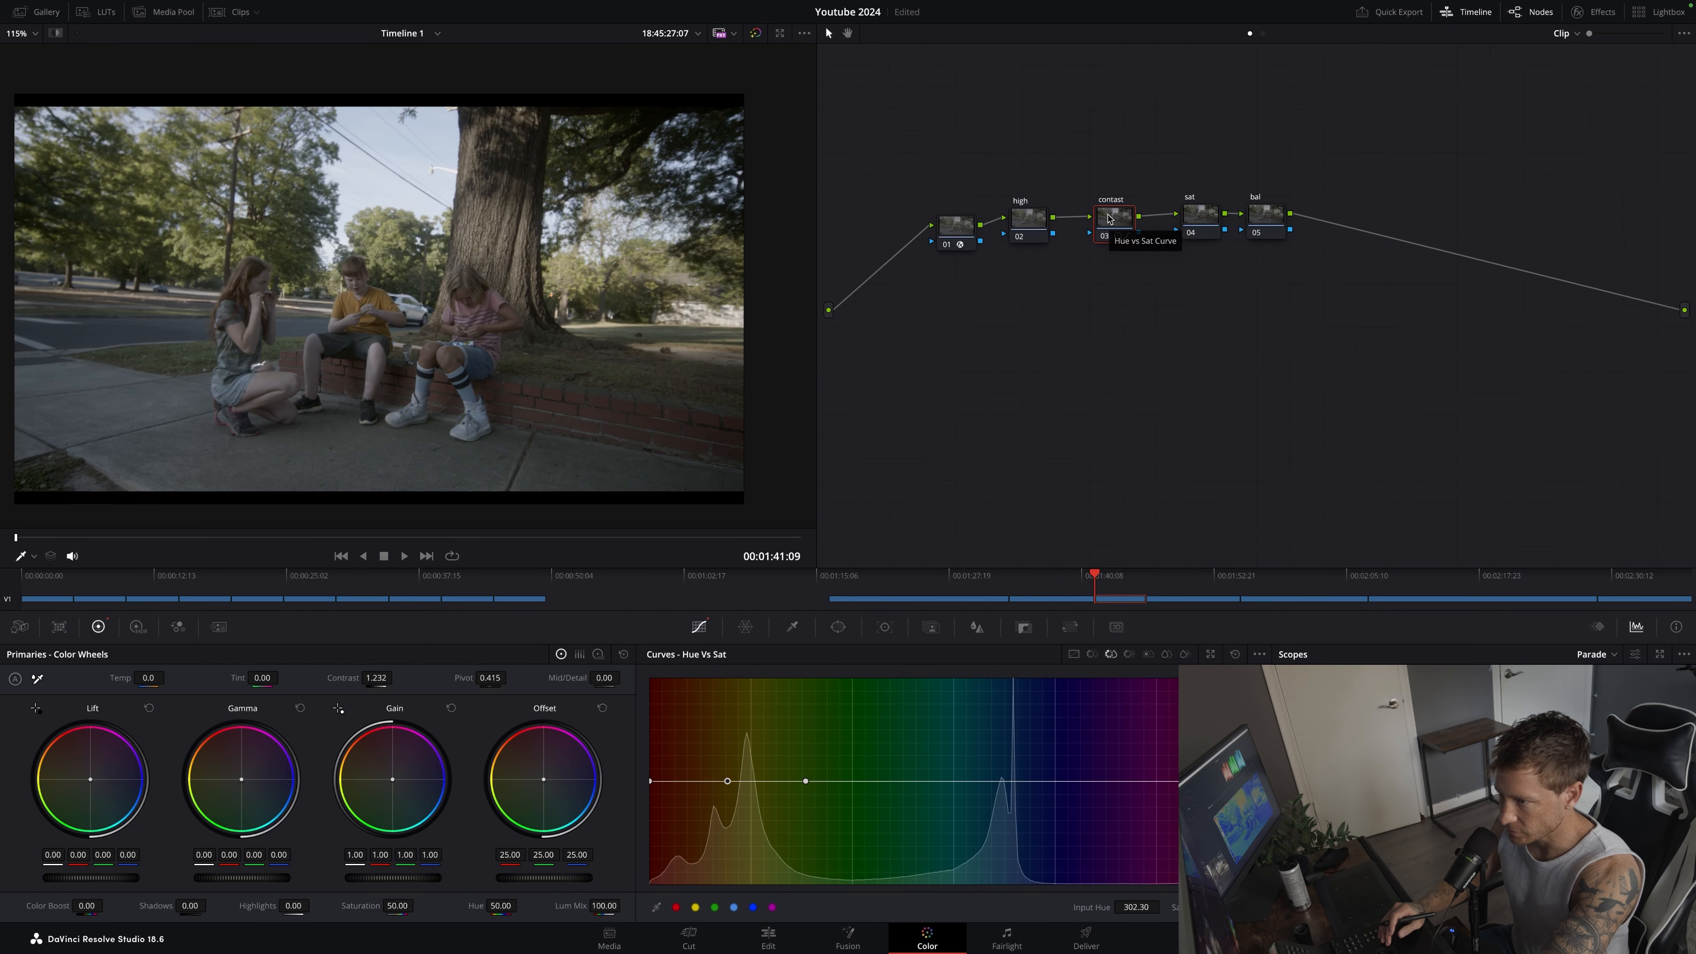
{"action": "scroll", "coordinate": [430, 267], "scroll_direction": "up", "scroll_amount": 3}
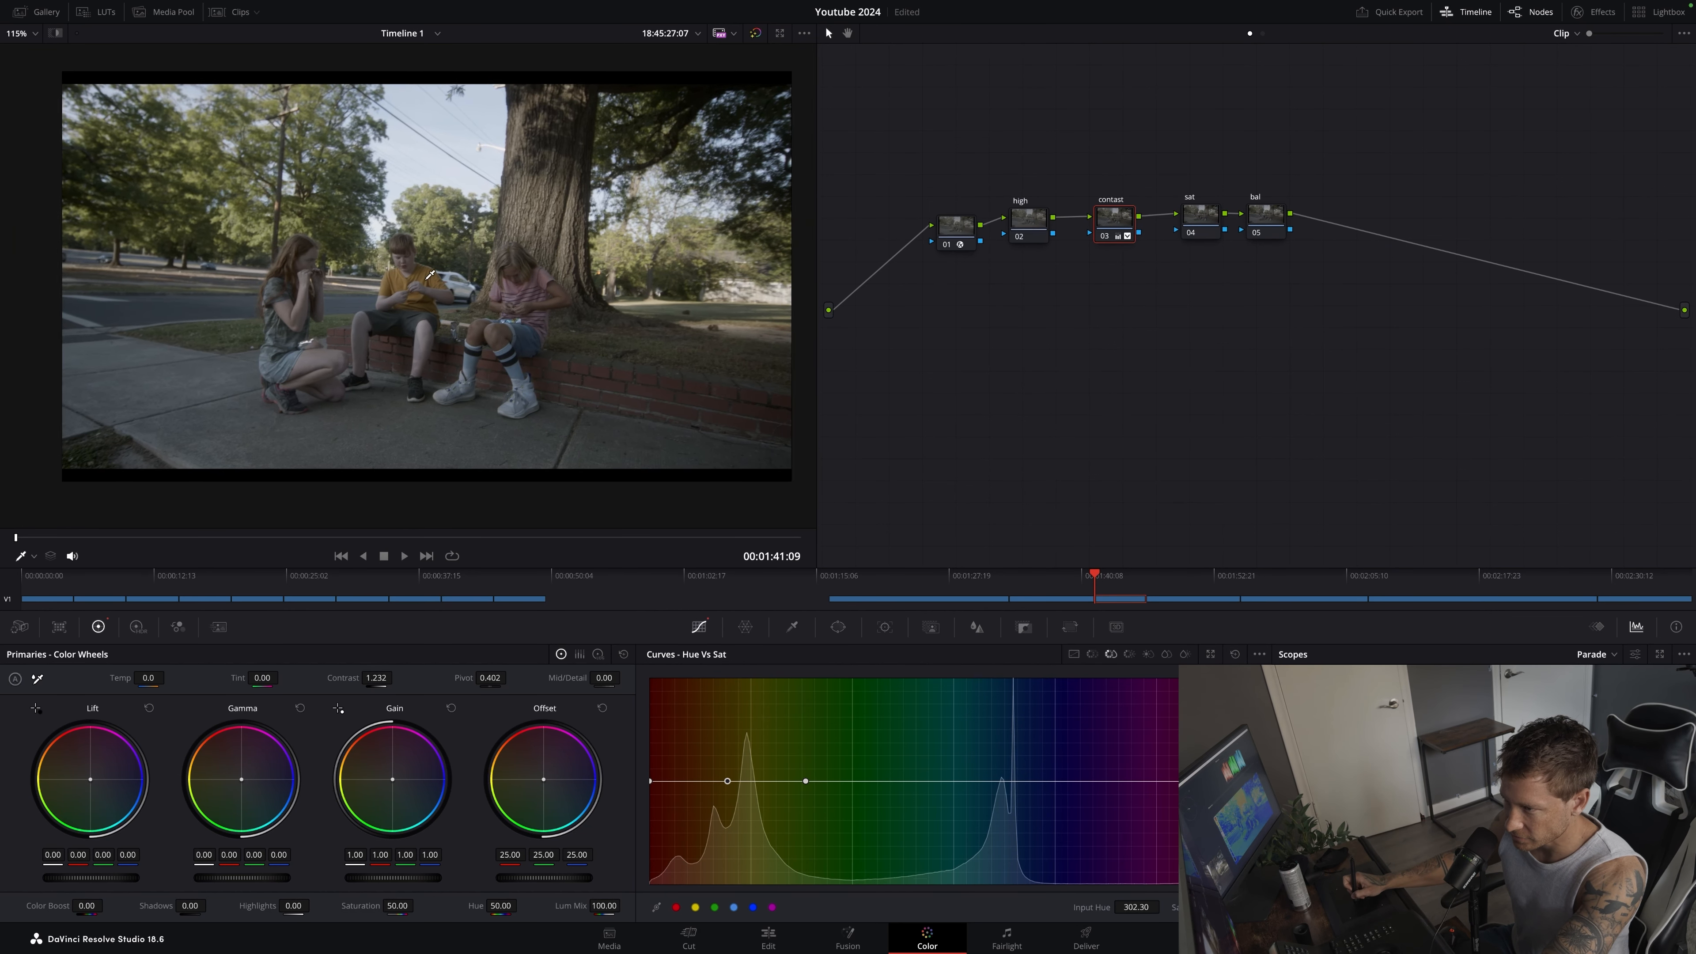
{"action": "scroll", "coordinate": [430, 267], "scroll_direction": "up", "scroll_amount": 2}
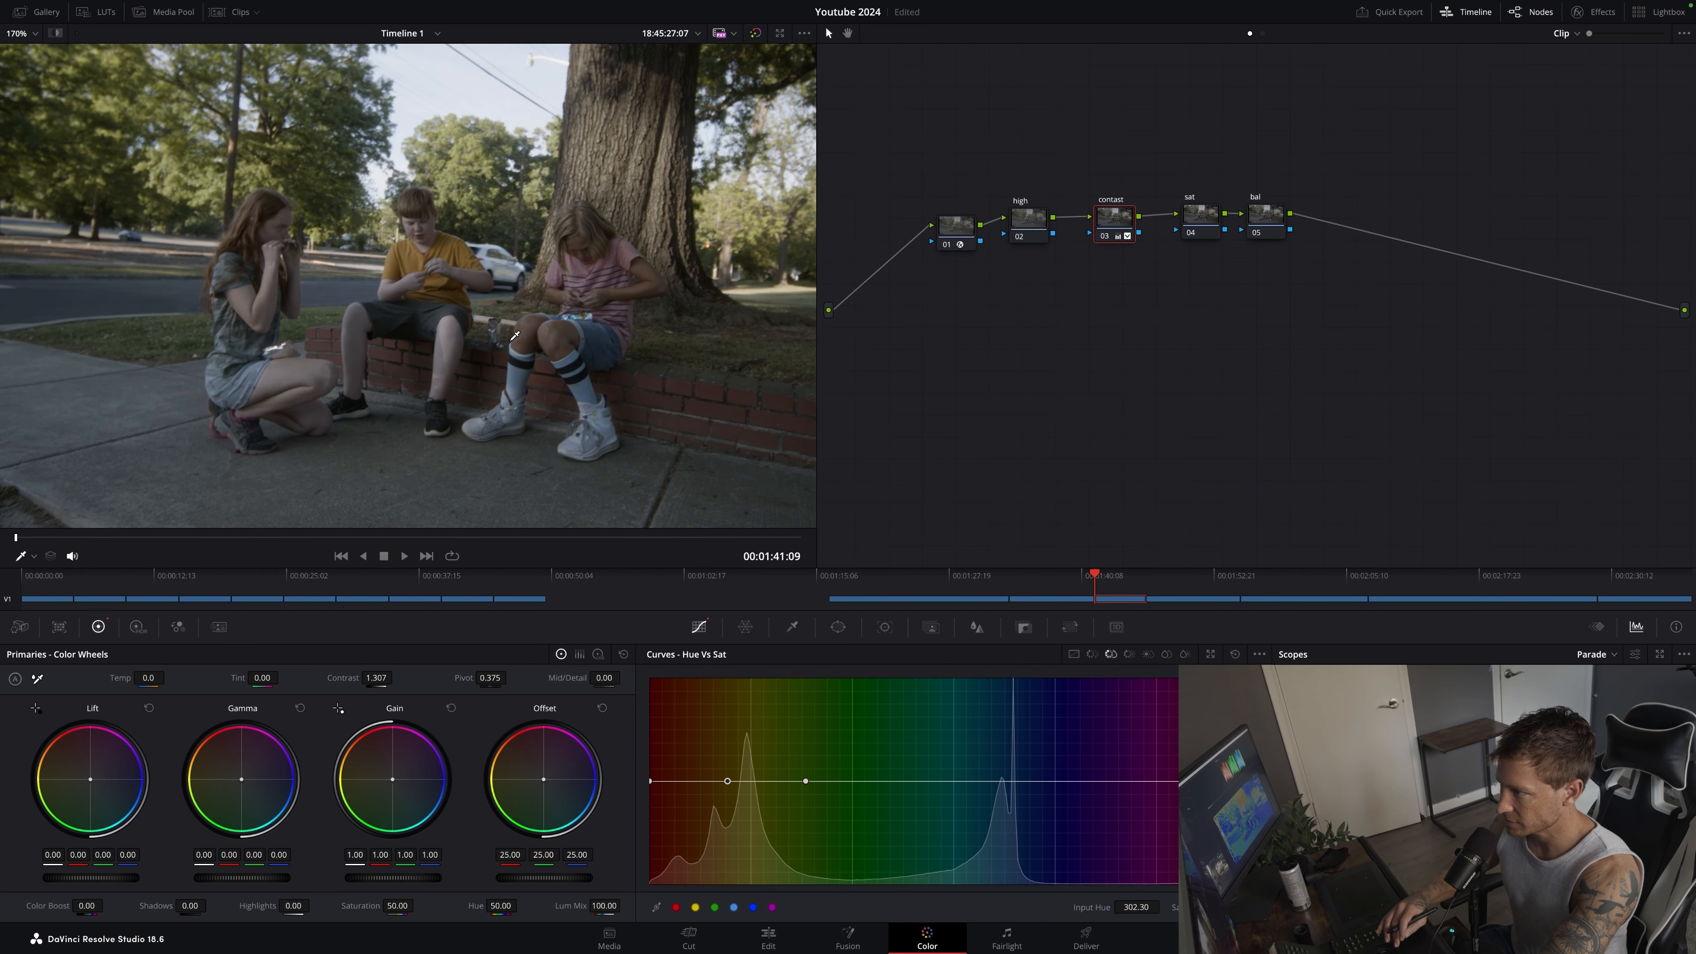
Set the sat node's saturation to 57.33 and refine the contast node to contrast 1.368, pivot 0.298 and gain 0.99
{"action": "left_click", "coordinate": [1199, 209]}
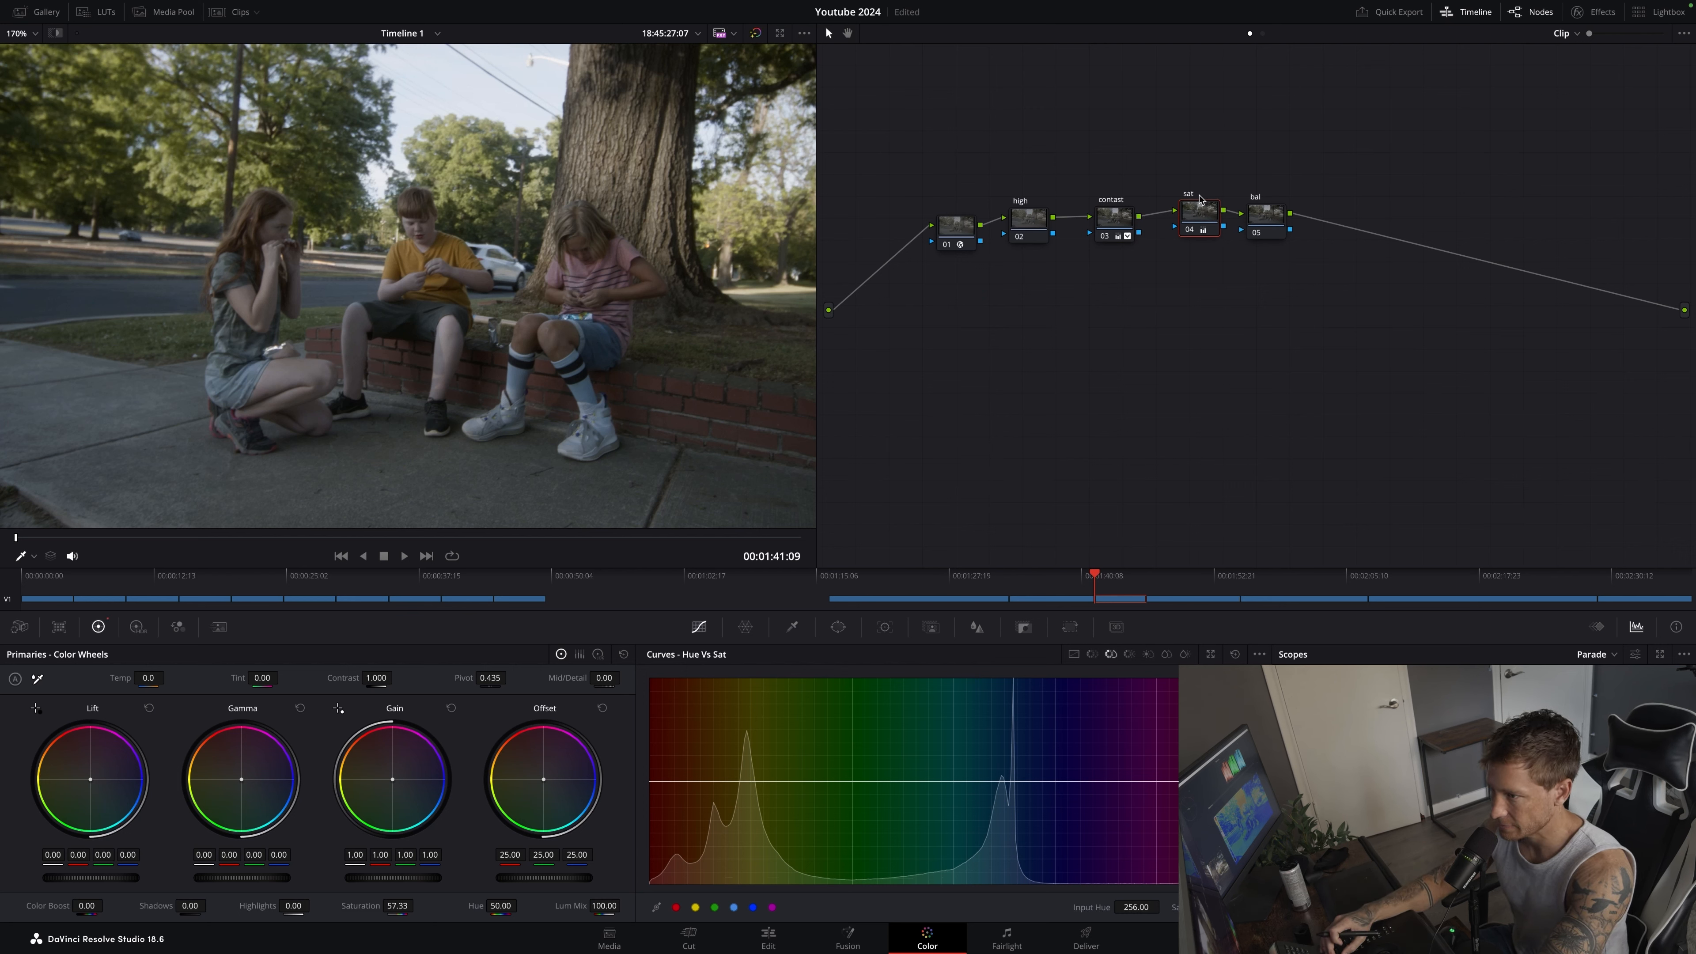
{"action": "left_click", "coordinate": [1134, 207]}
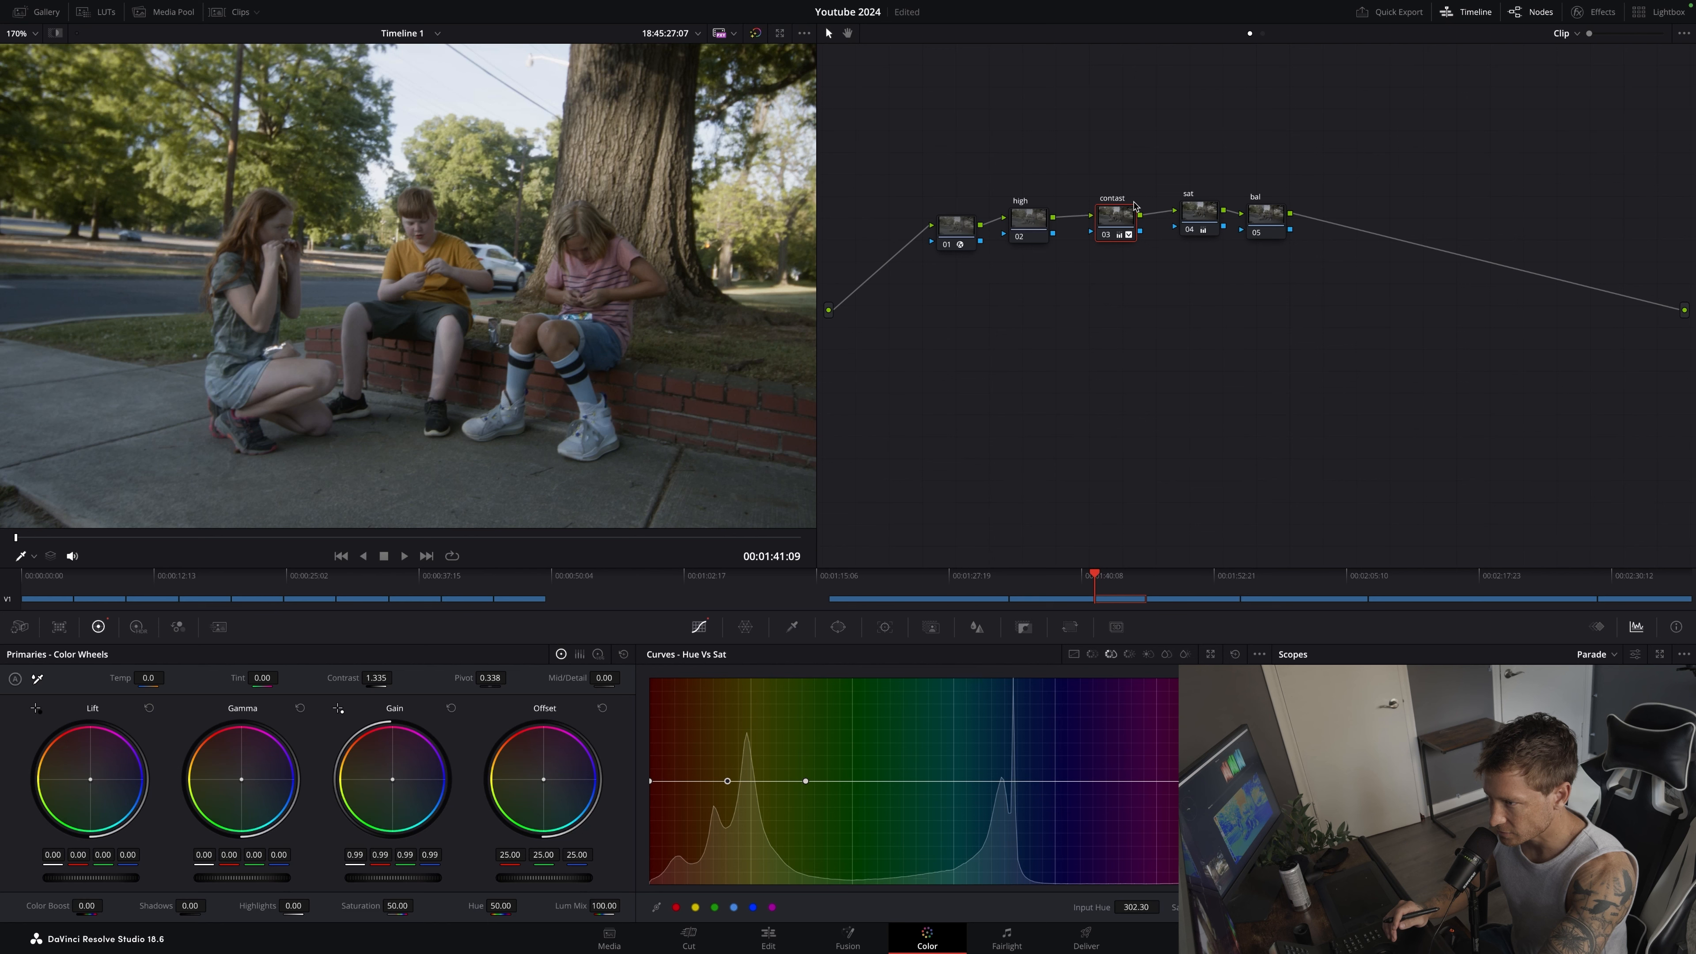
{"action": "scroll", "coordinate": [471, 307], "scroll_direction": "up", "scroll_amount": 5}
{"action": "left_click", "coordinate": [291, 315]}
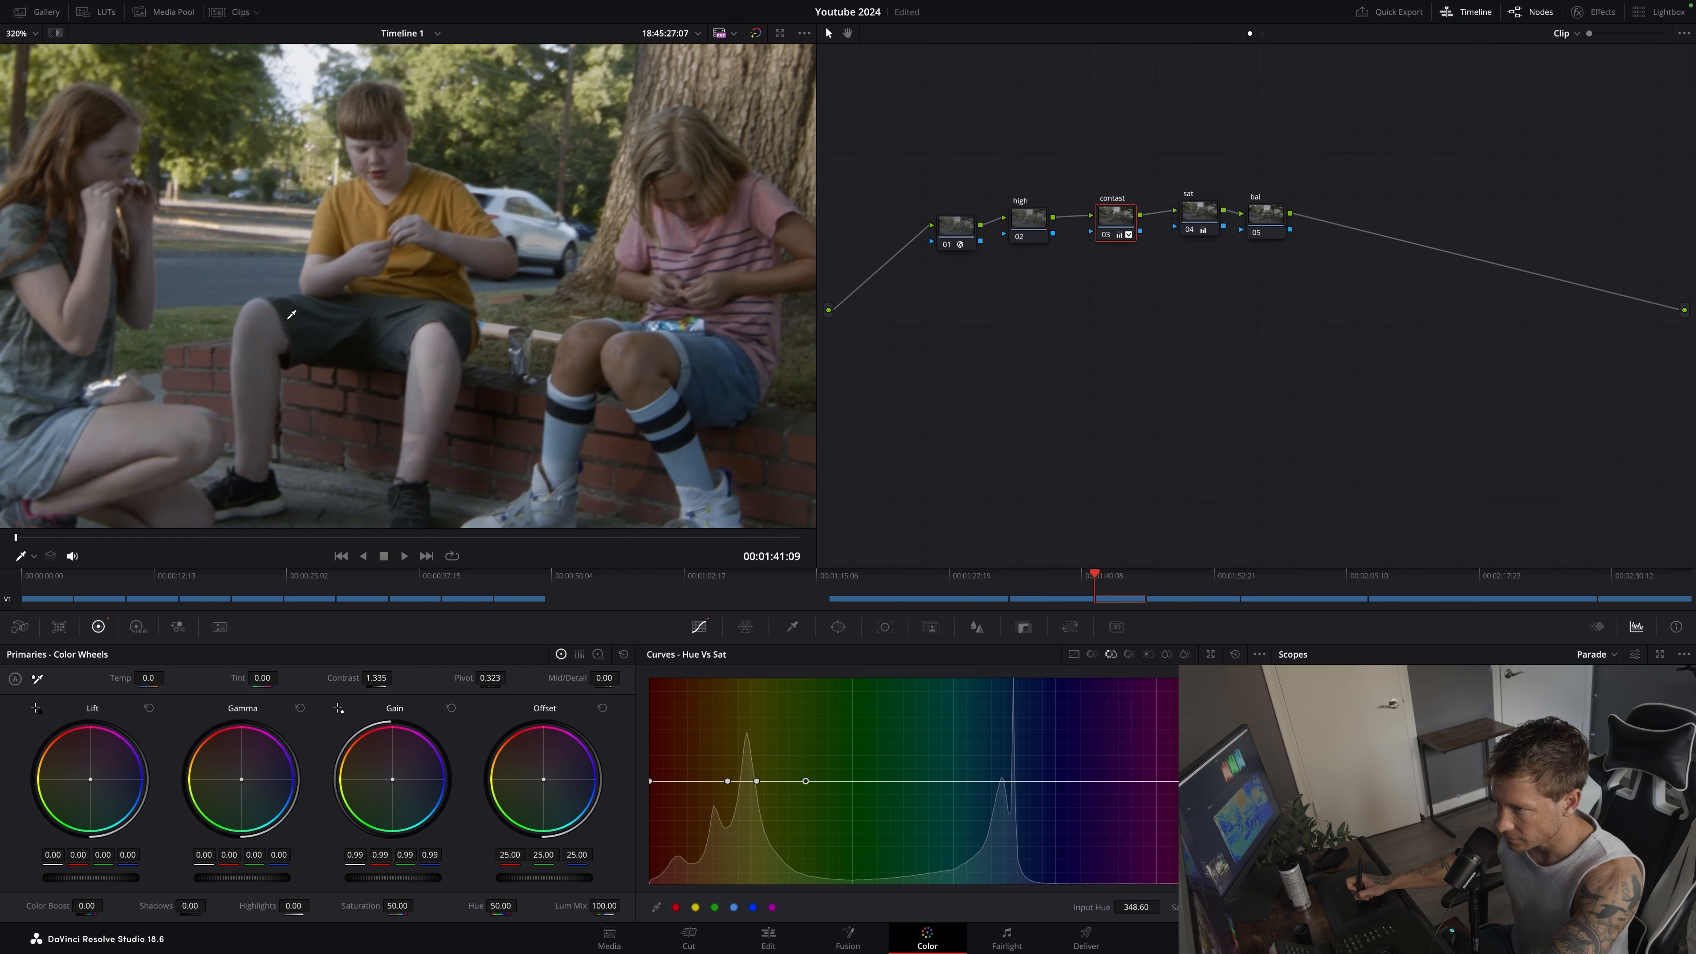
{"action": "scroll", "coordinate": [291, 314], "scroll_direction": "down", "scroll_amount": 2}
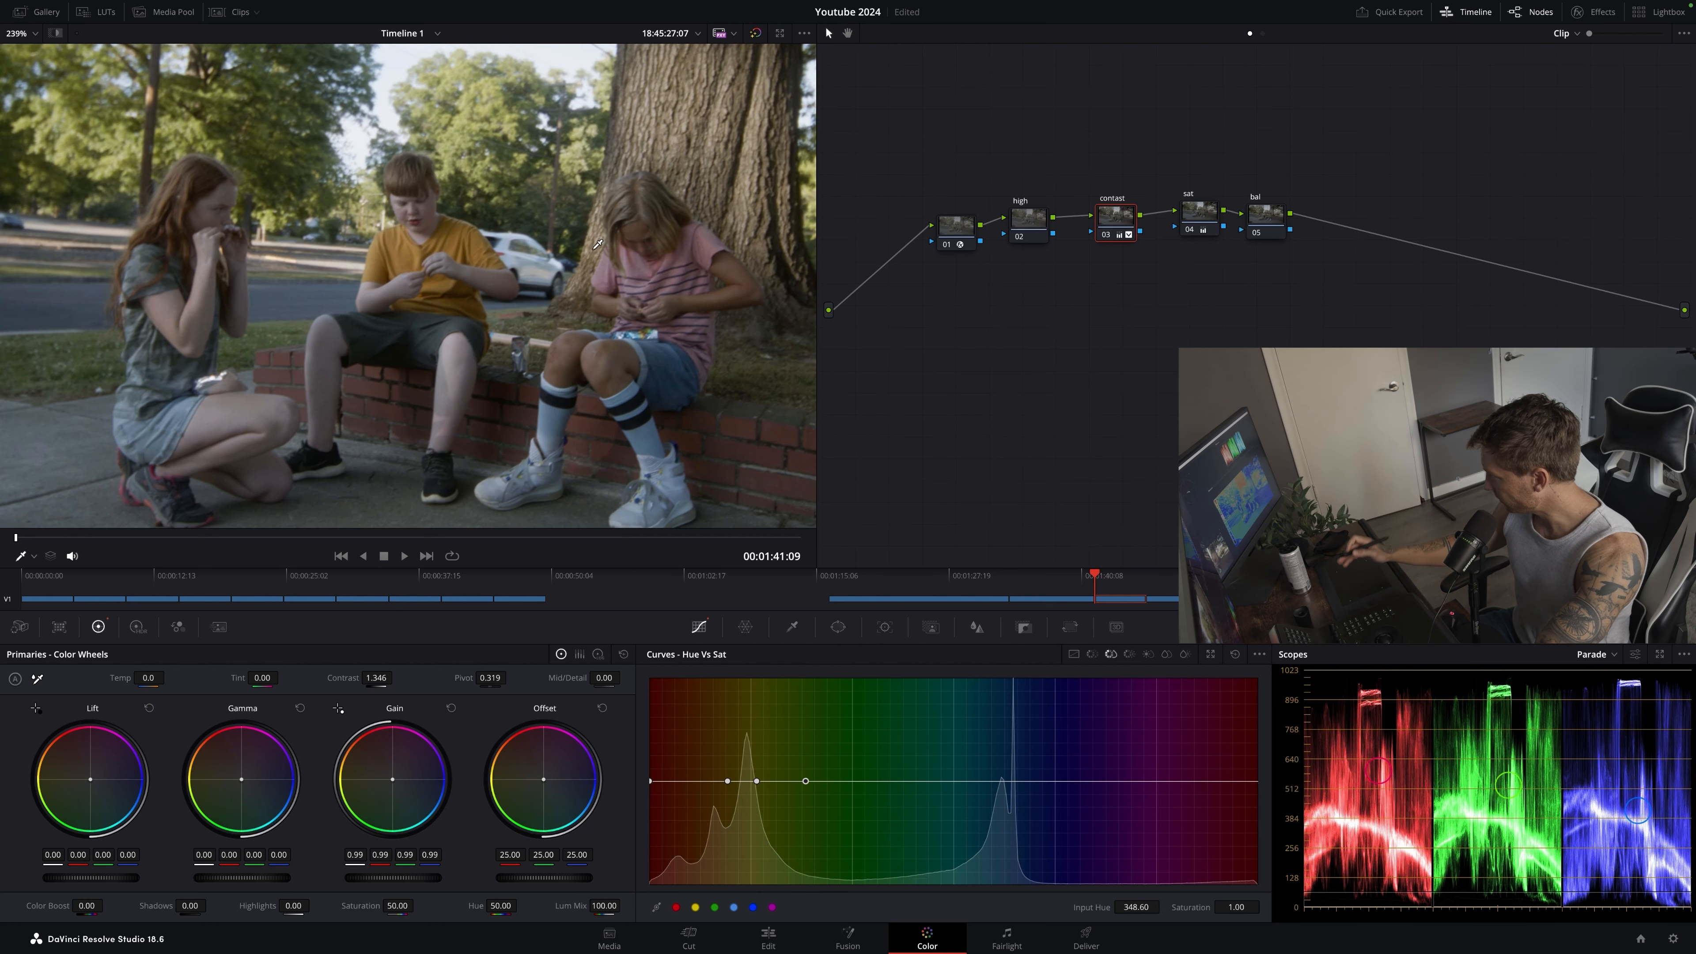
{"action": "key", "text": "super+z"}
{"action": "key", "text": "super+z"}
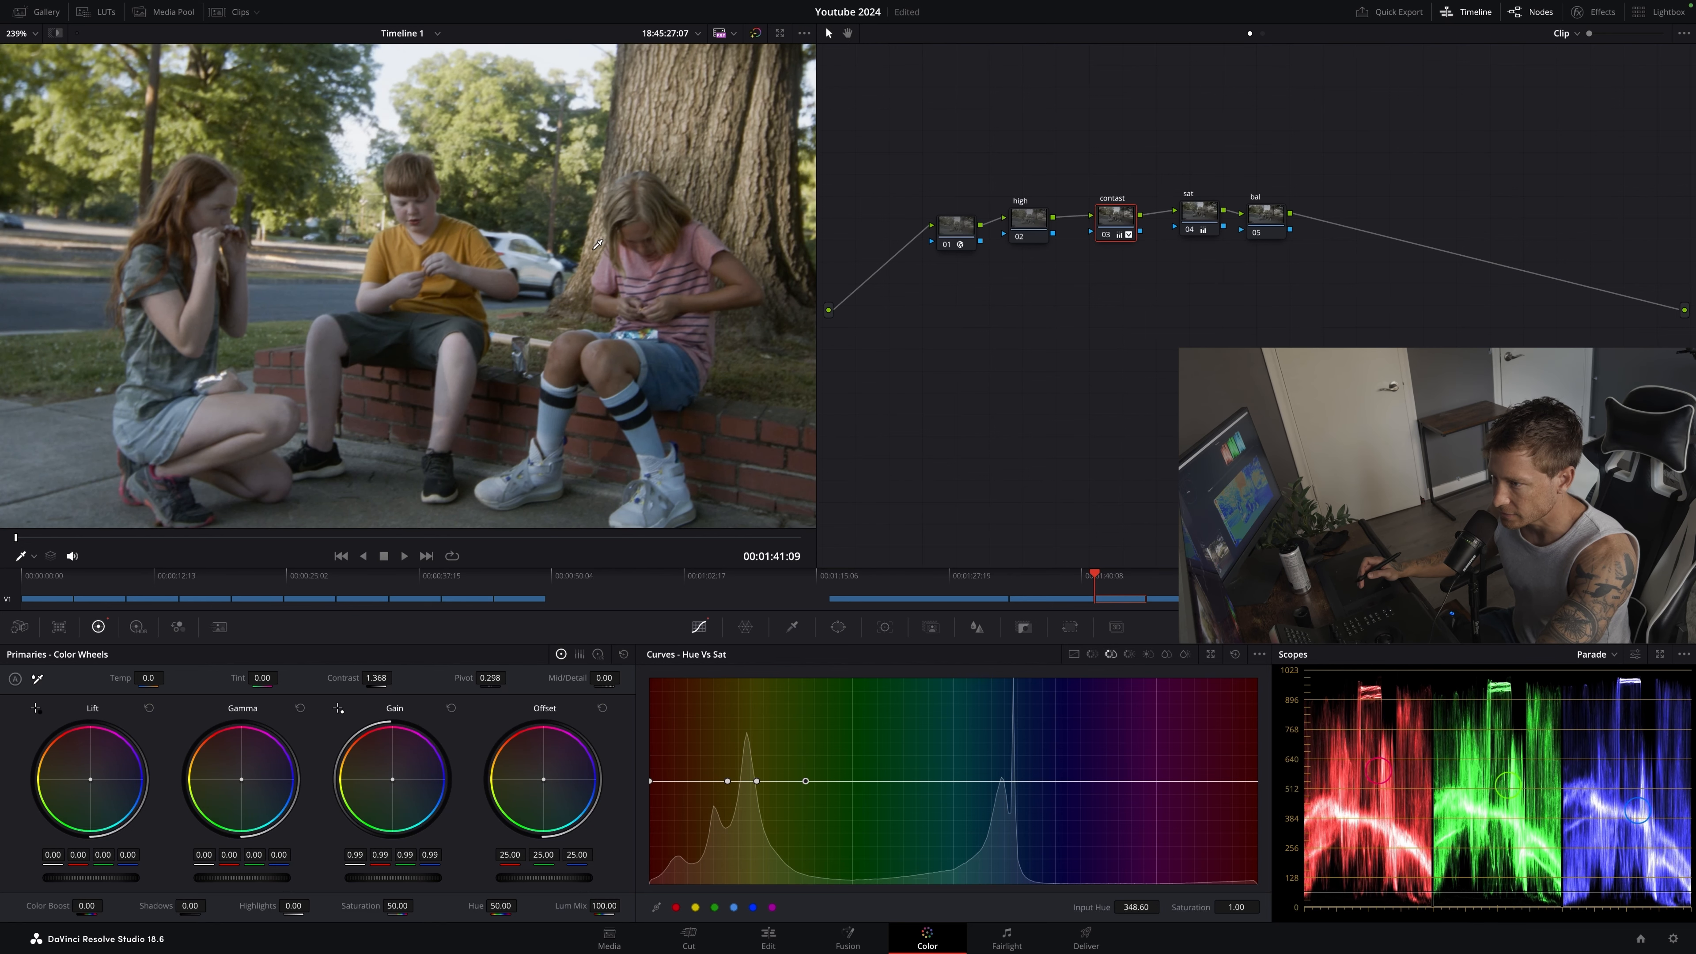
{"action": "left_click", "coordinate": [1200, 212]}
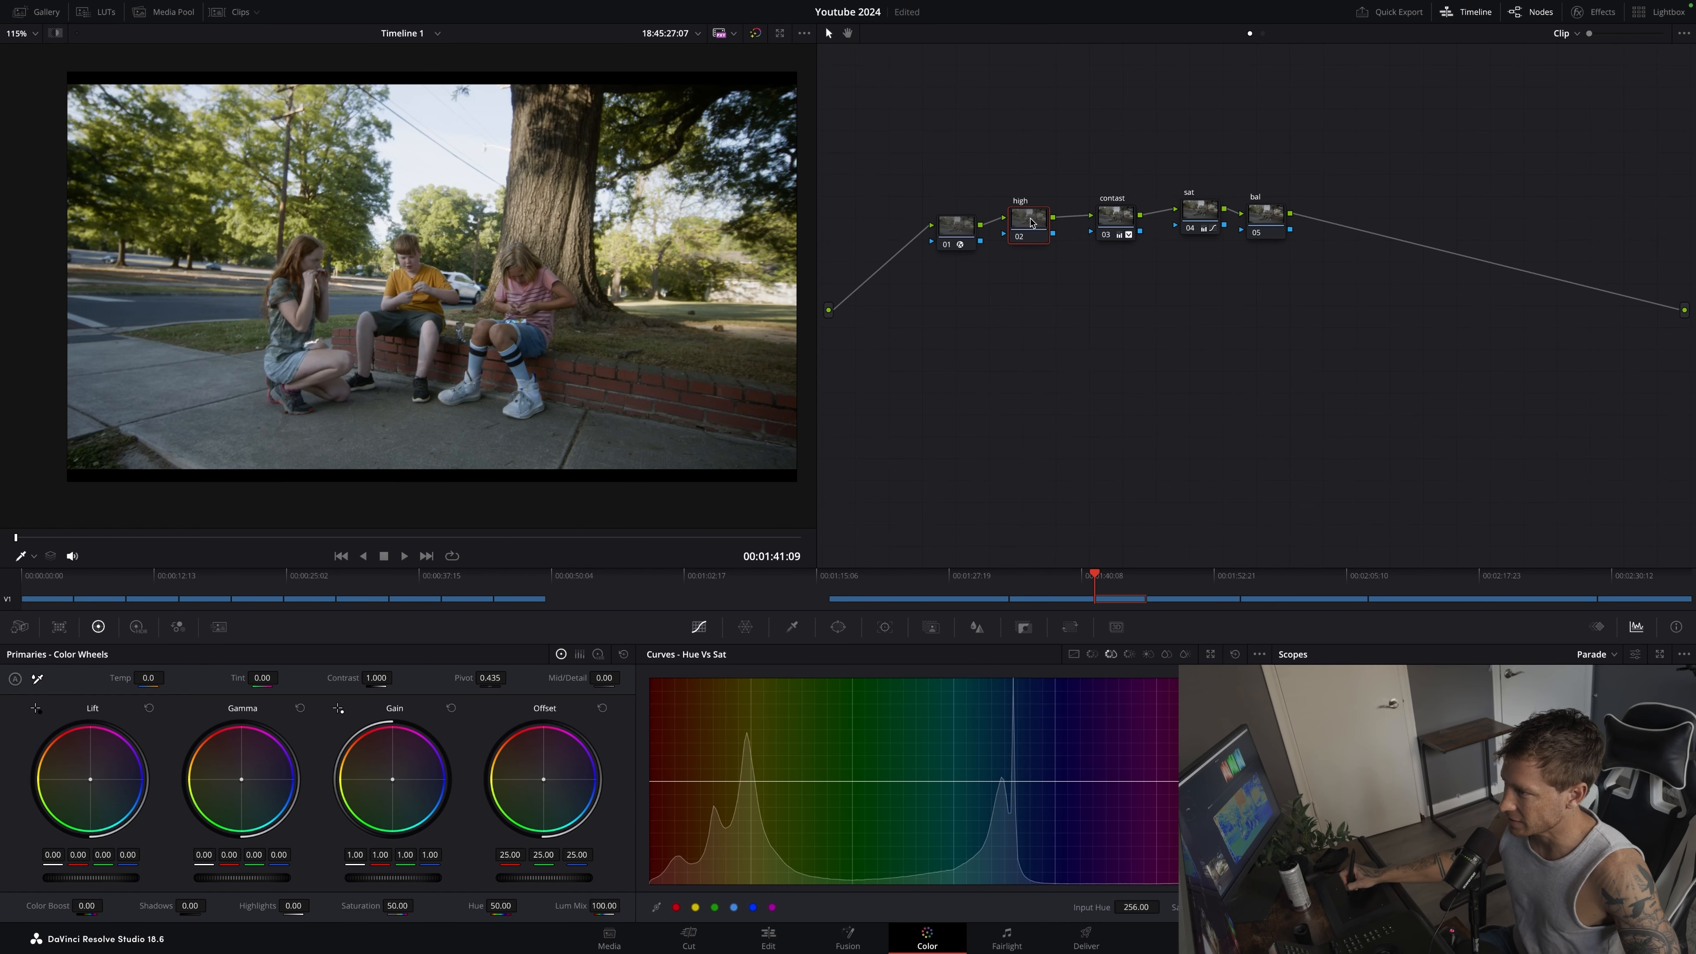
Qualify the brightest areas on the high node by luminance, with Low 62.2 and L. Soft 10.1, checking the selection with the highlight view
{"action": "left_click", "coordinate": [1074, 655]}
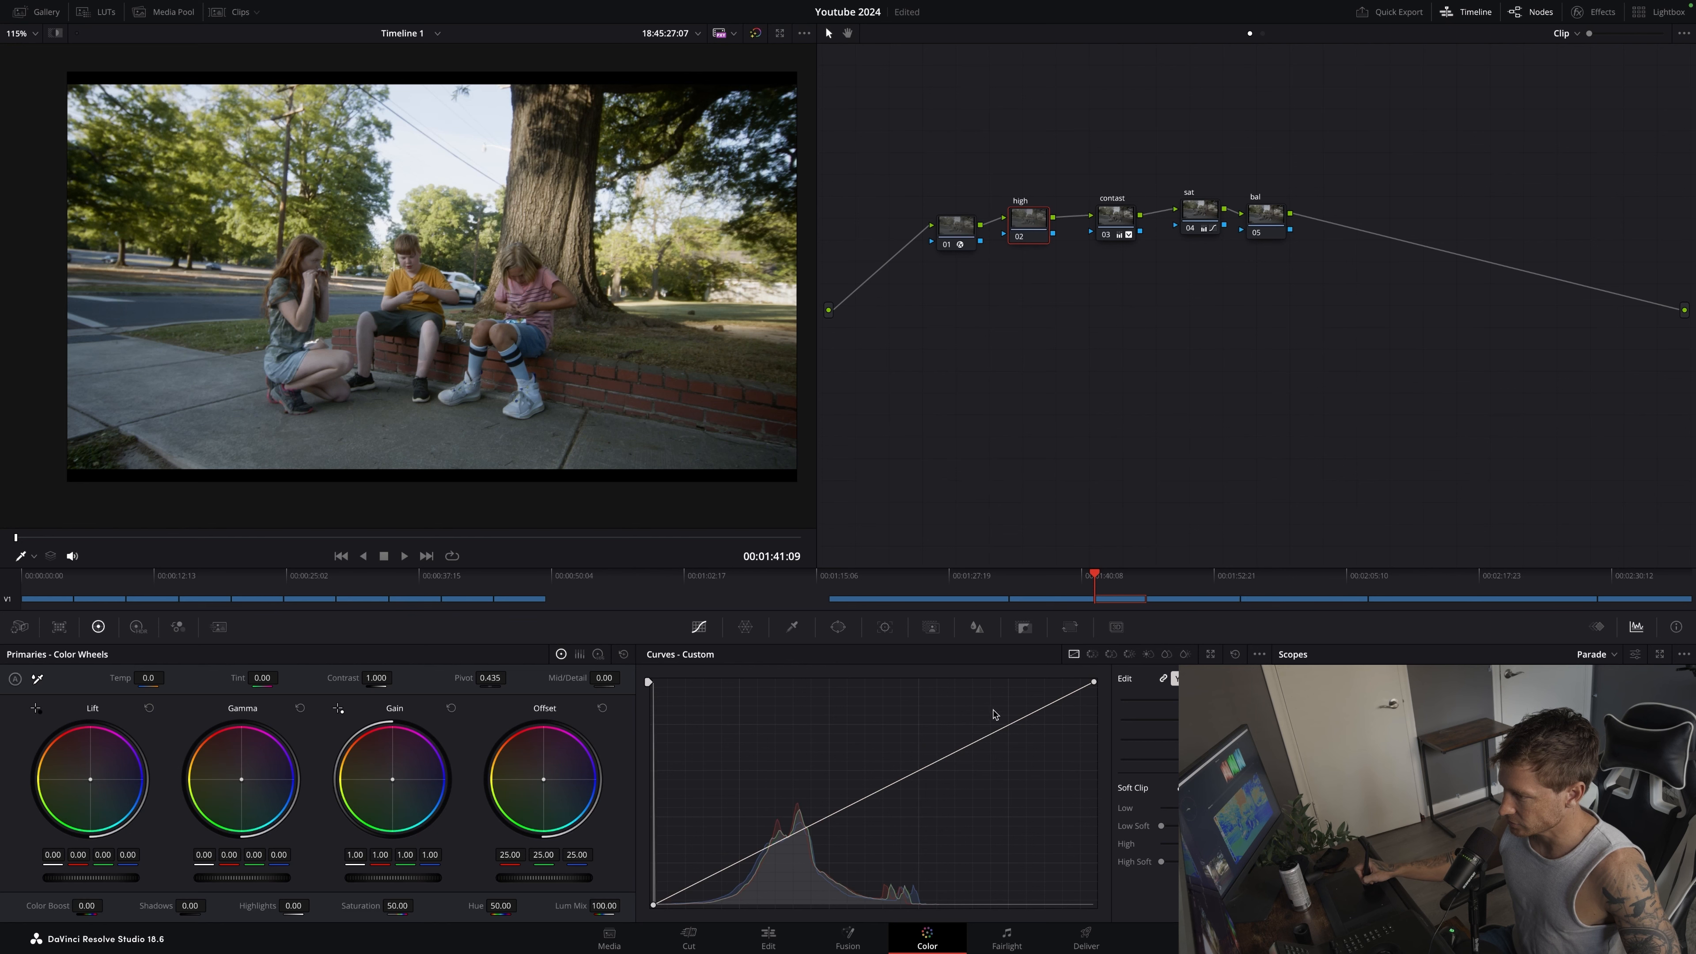
{"action": "left_click", "coordinate": [792, 626]}
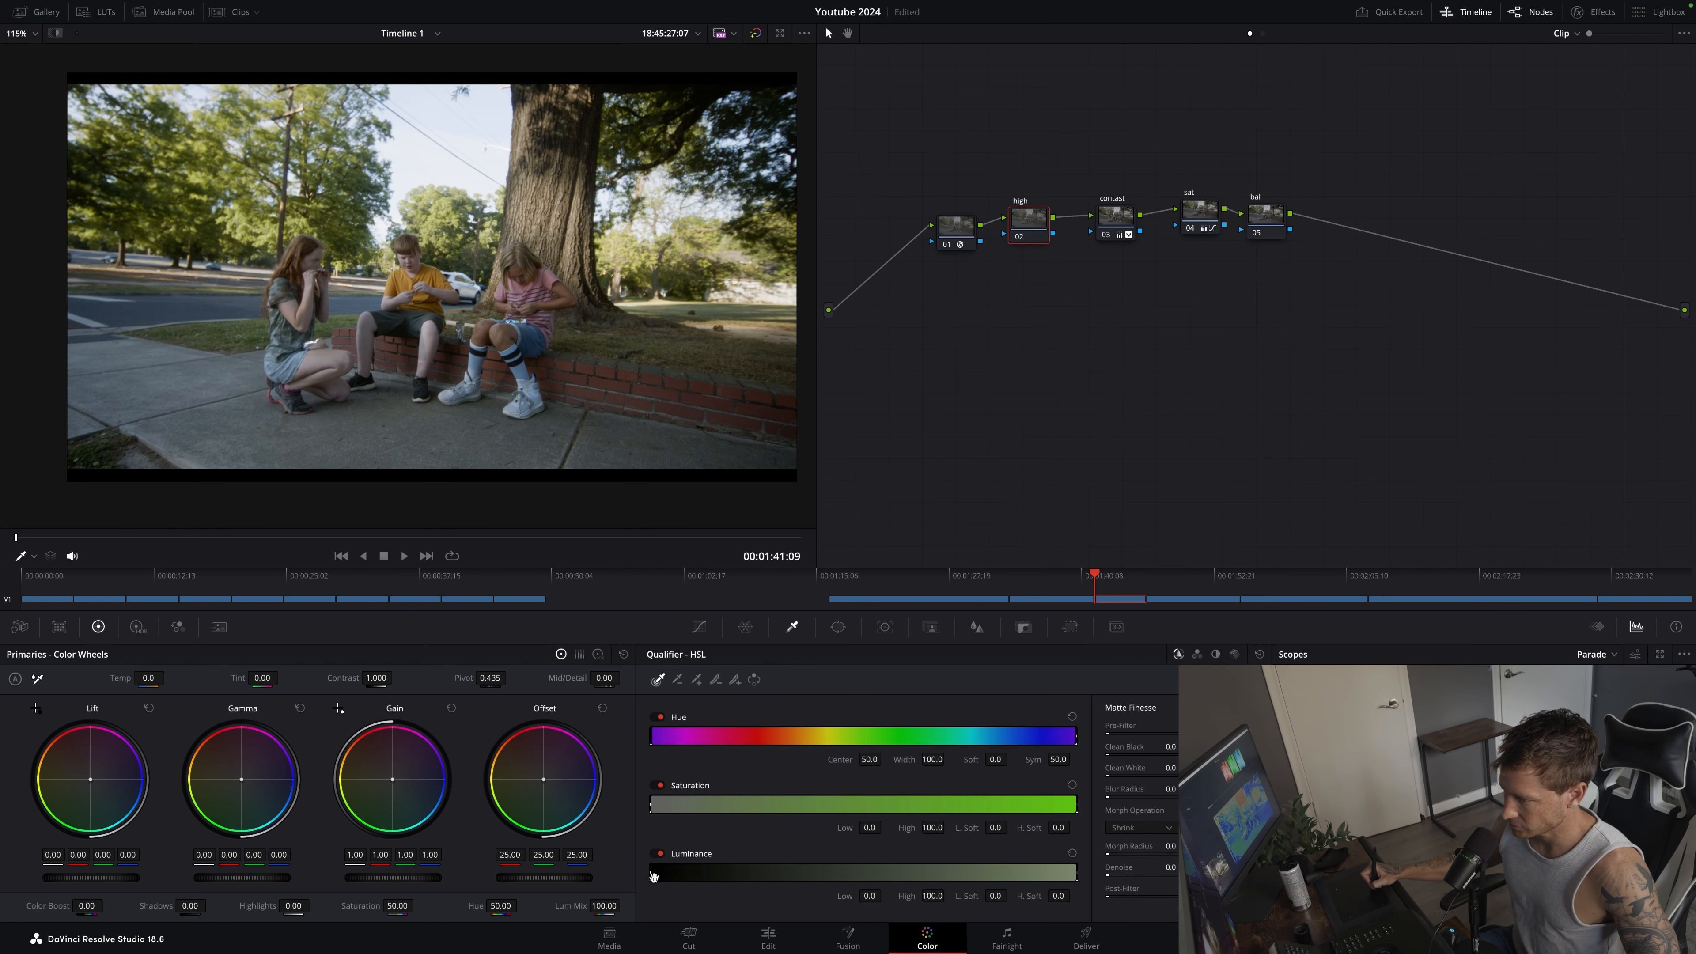
{"action": "left_click_drag", "start_coordinate": [653, 877], "coordinate": [713, 869]}
{"action": "key", "text": "shift+h"}
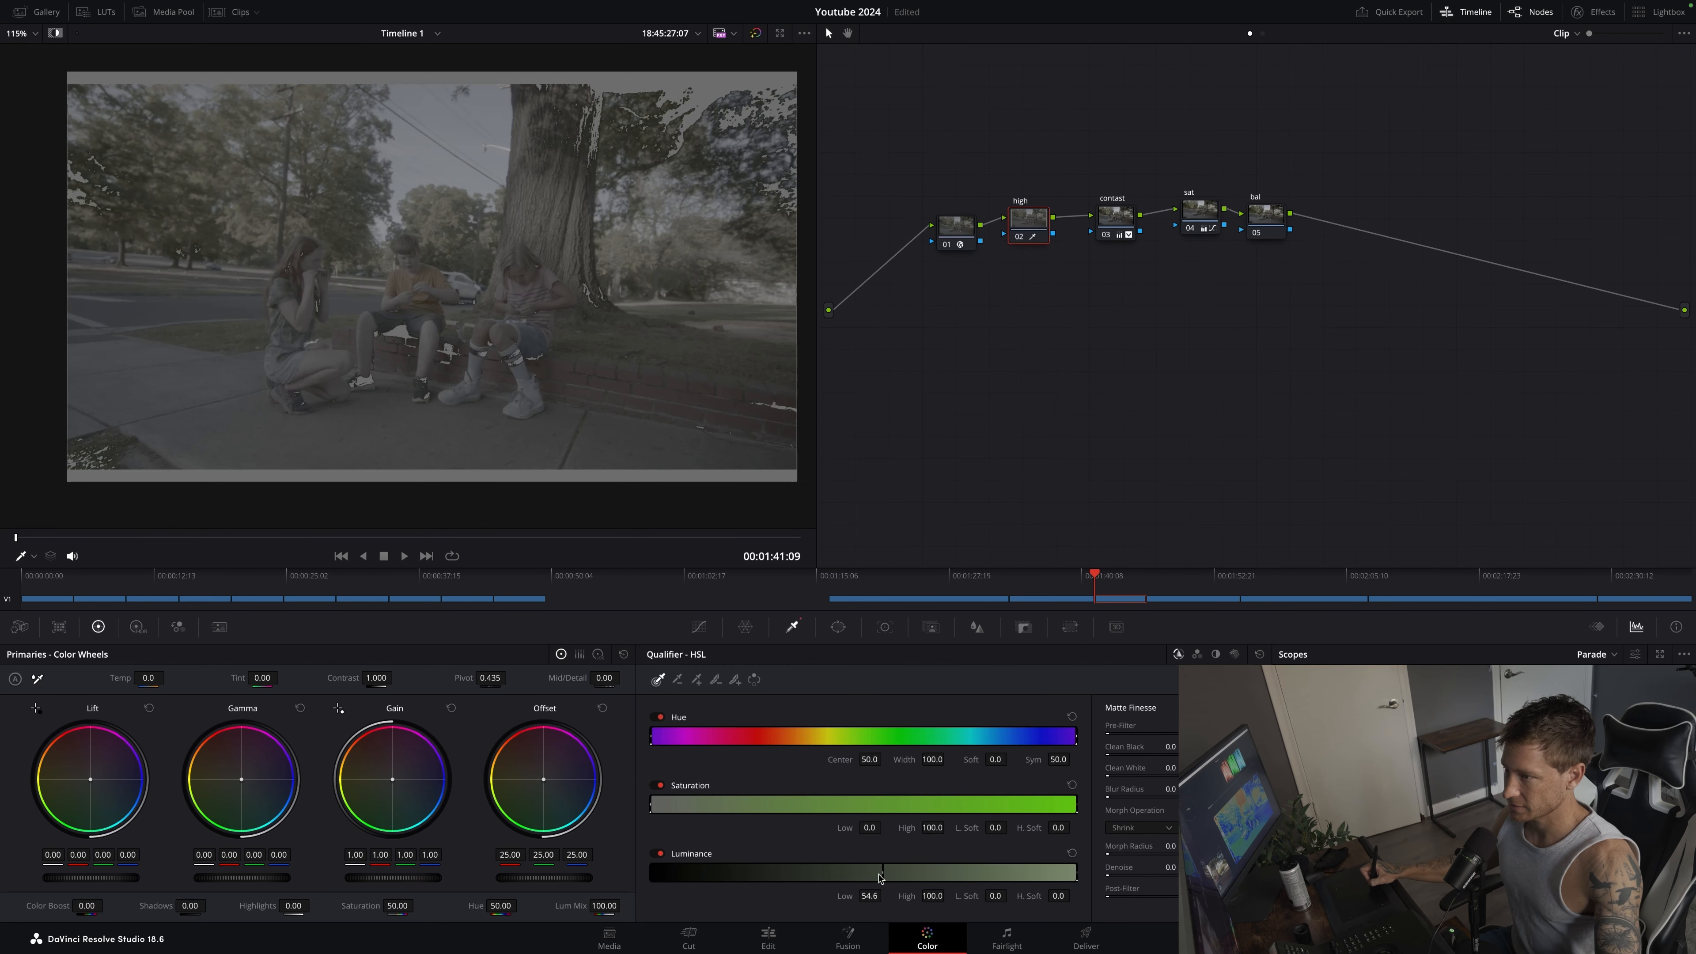
{"action": "left_click_drag", "start_coordinate": [890, 871], "coordinate": [921, 876]}
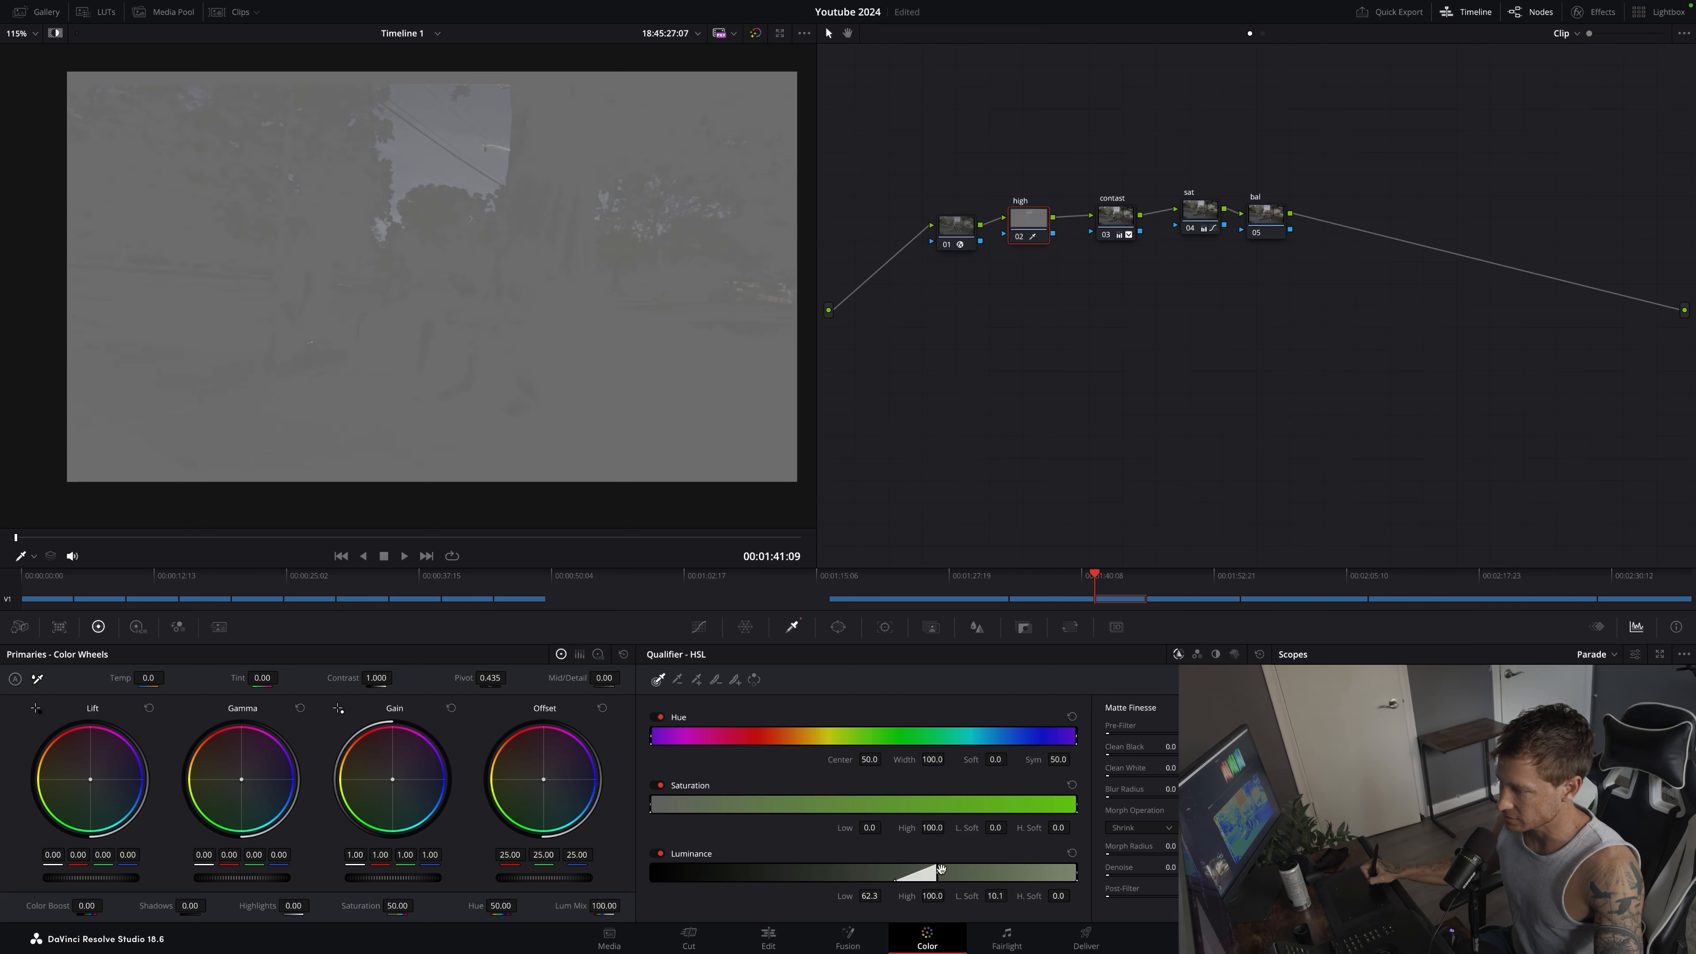
{"action": "key", "text": "shift+h"}
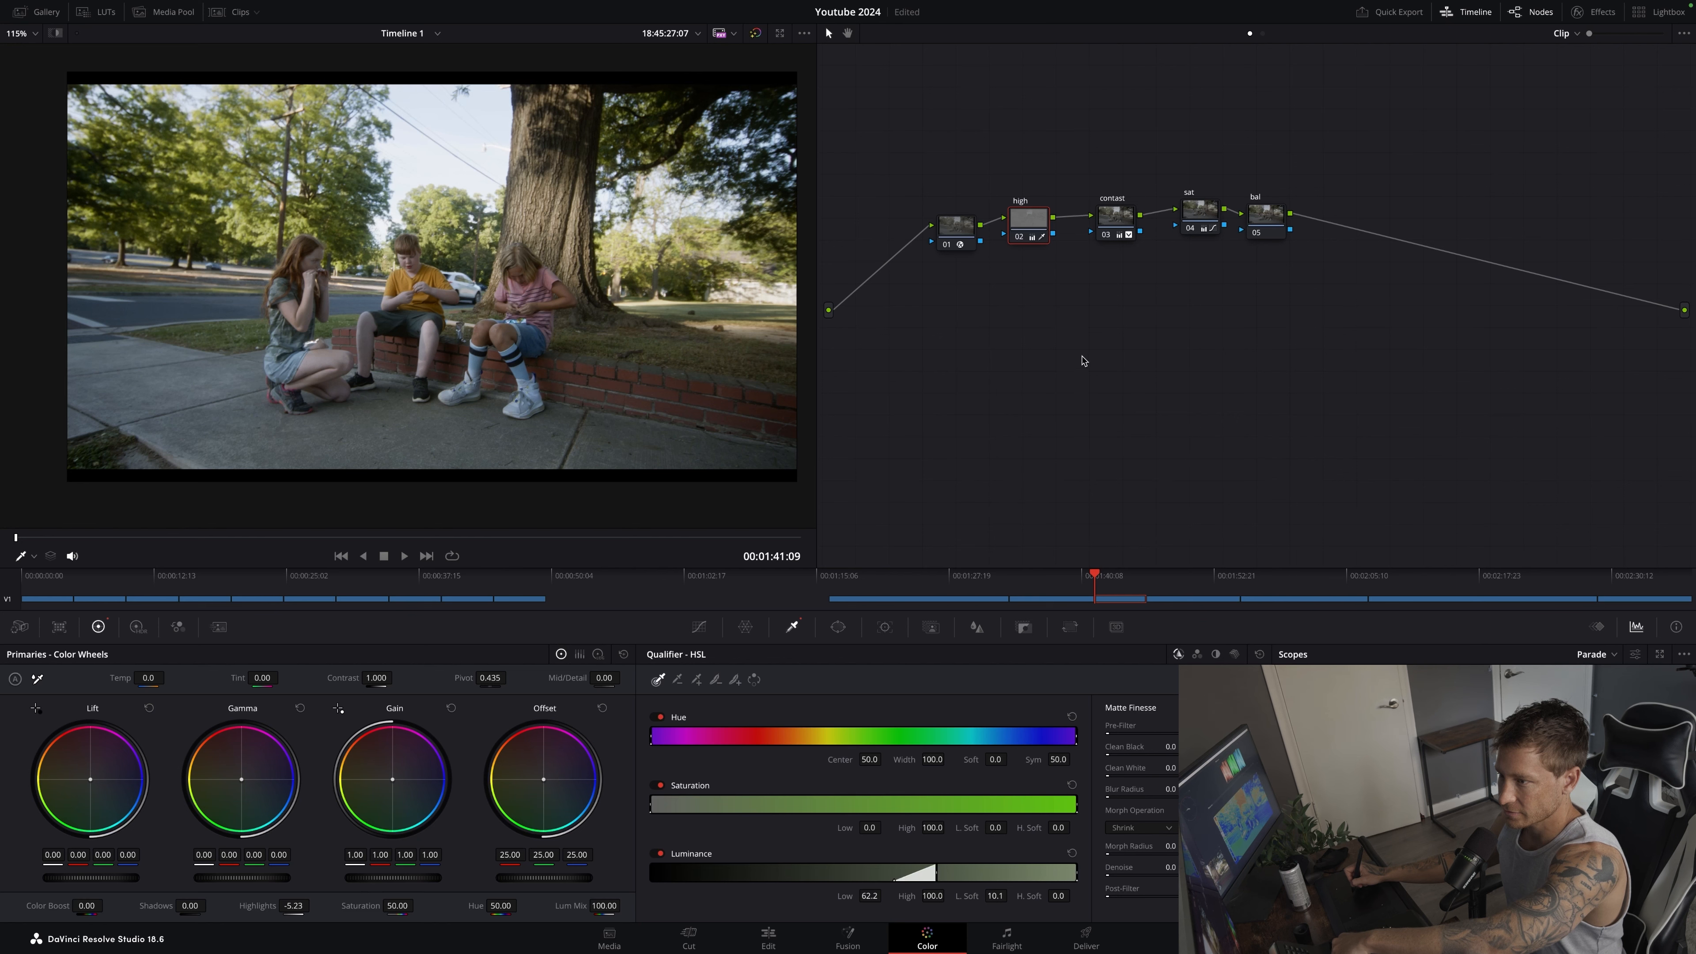
Lower the high node's Highlights to -62.23 and compare the image with the node off and on
{"action": "left_click_drag", "start_coordinate": [294, 905], "coordinate": [274, 907]}
{"action": "key", "text": "ctrl+d"}
{"action": "key", "text": "ctrl+d"}
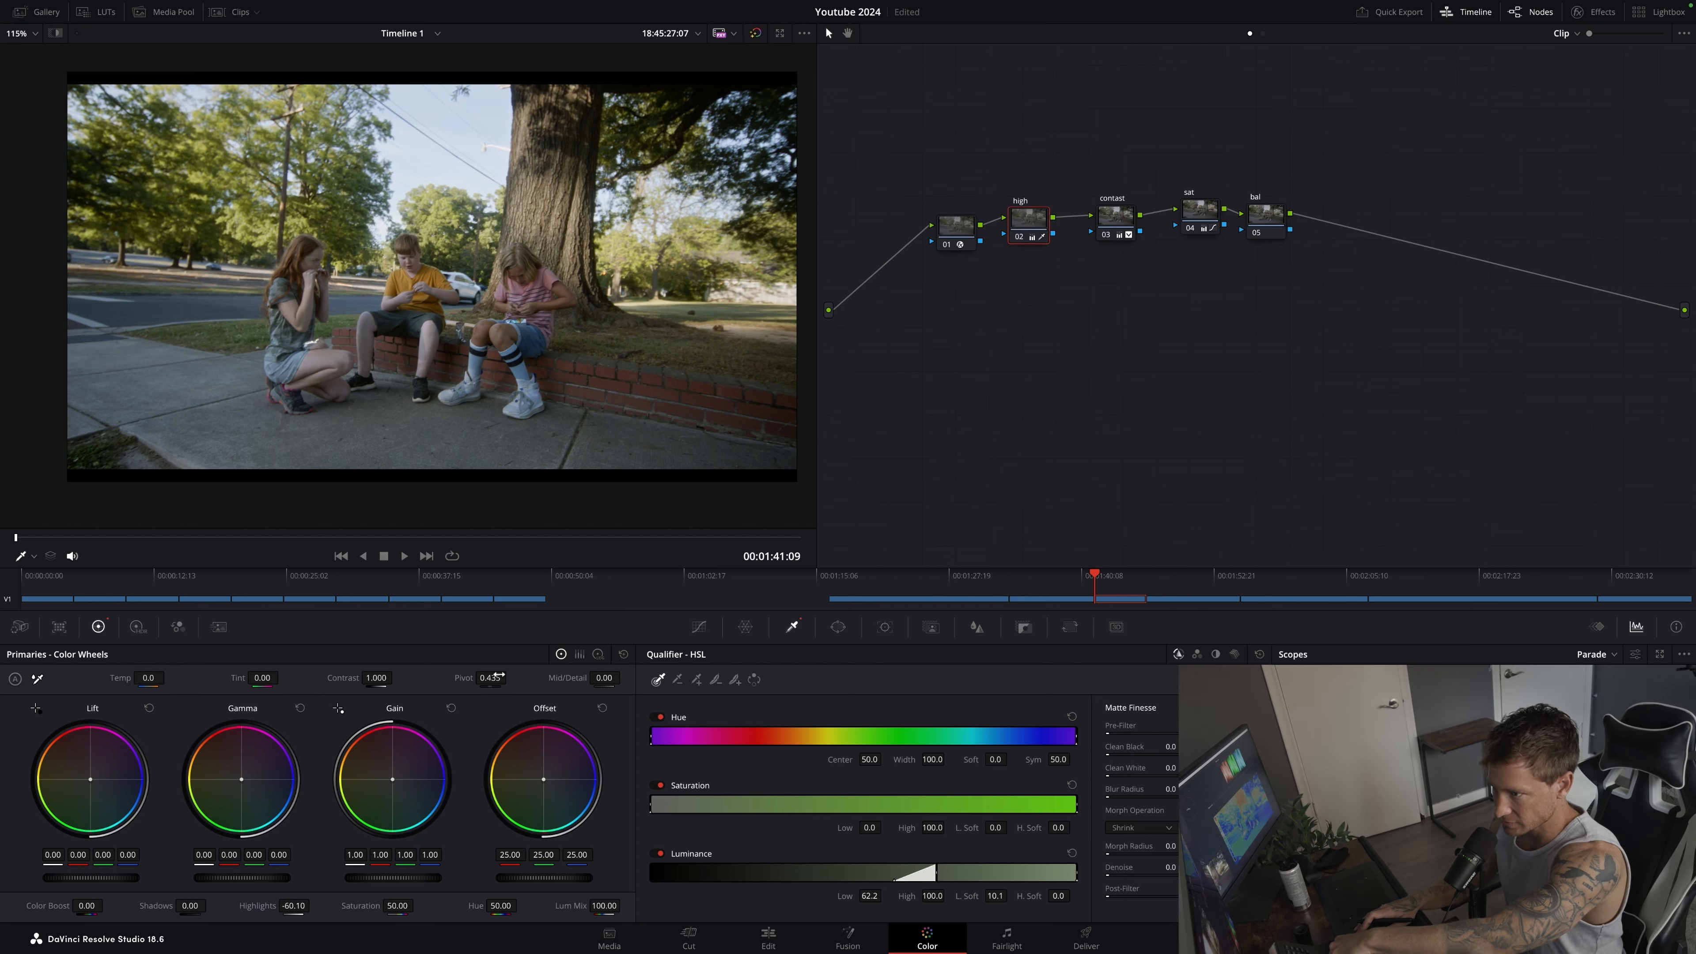
{"action": "key", "text": "super+d"}
{"action": "key", "text": "super+d"}
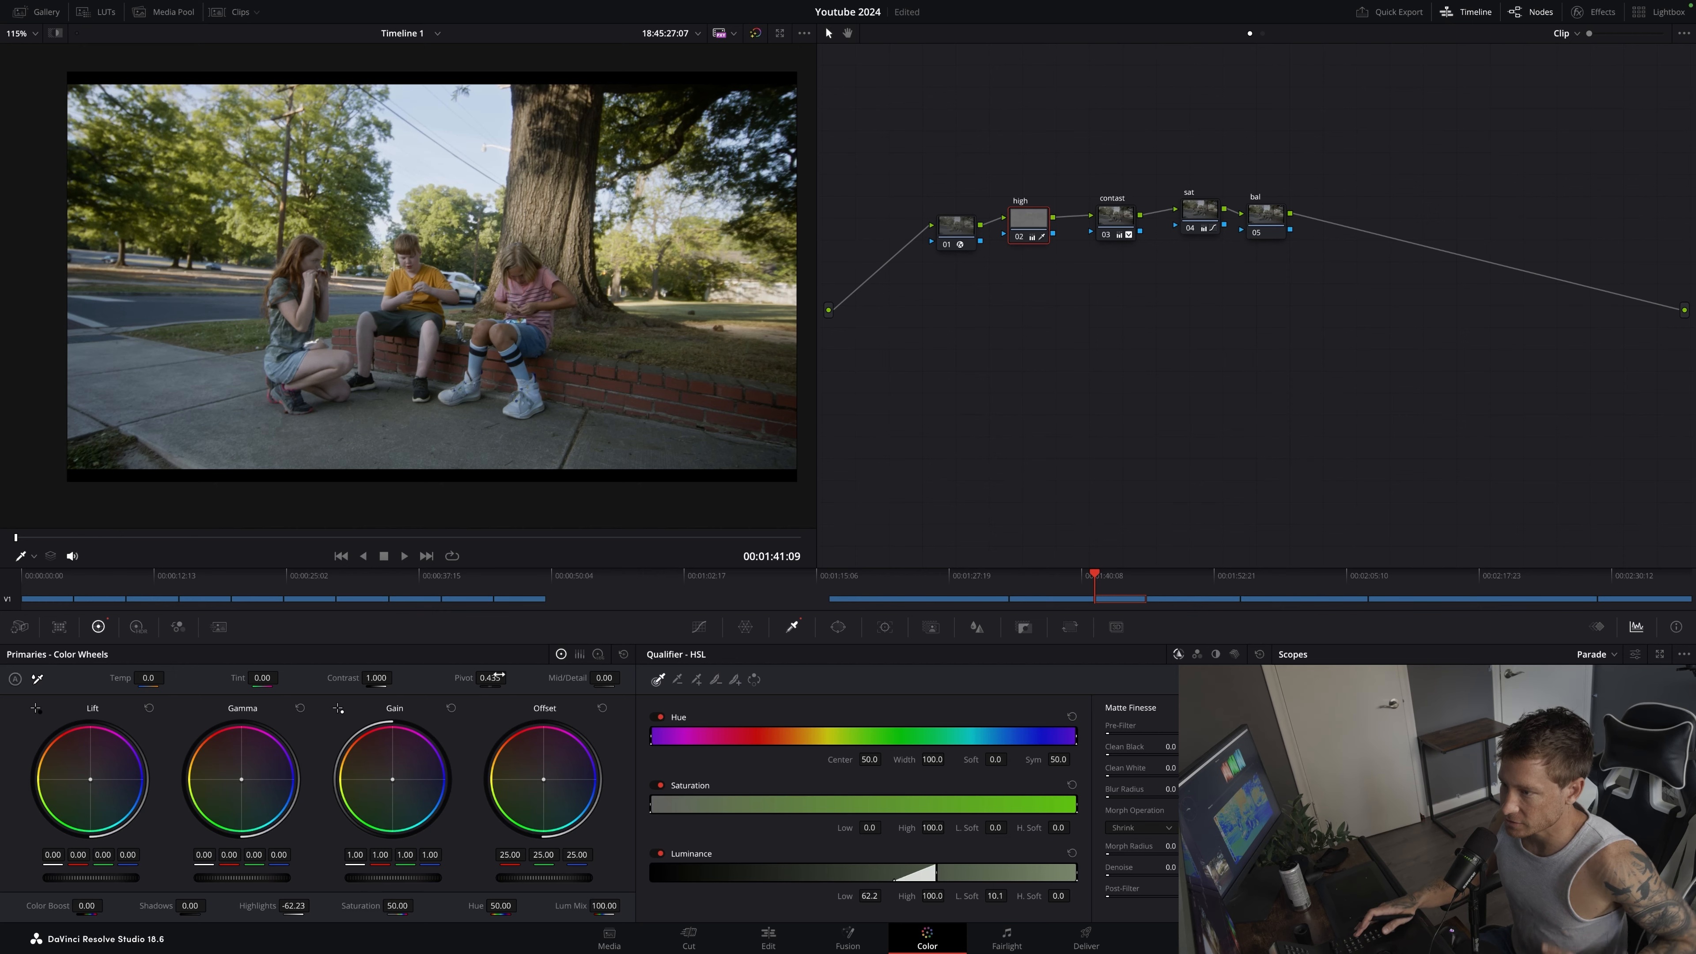
Play and scrub the clip to 00:01:42:22, compare the high node off and on, and inspect the image with the contast node selected
{"action": "key", "text": "space"}
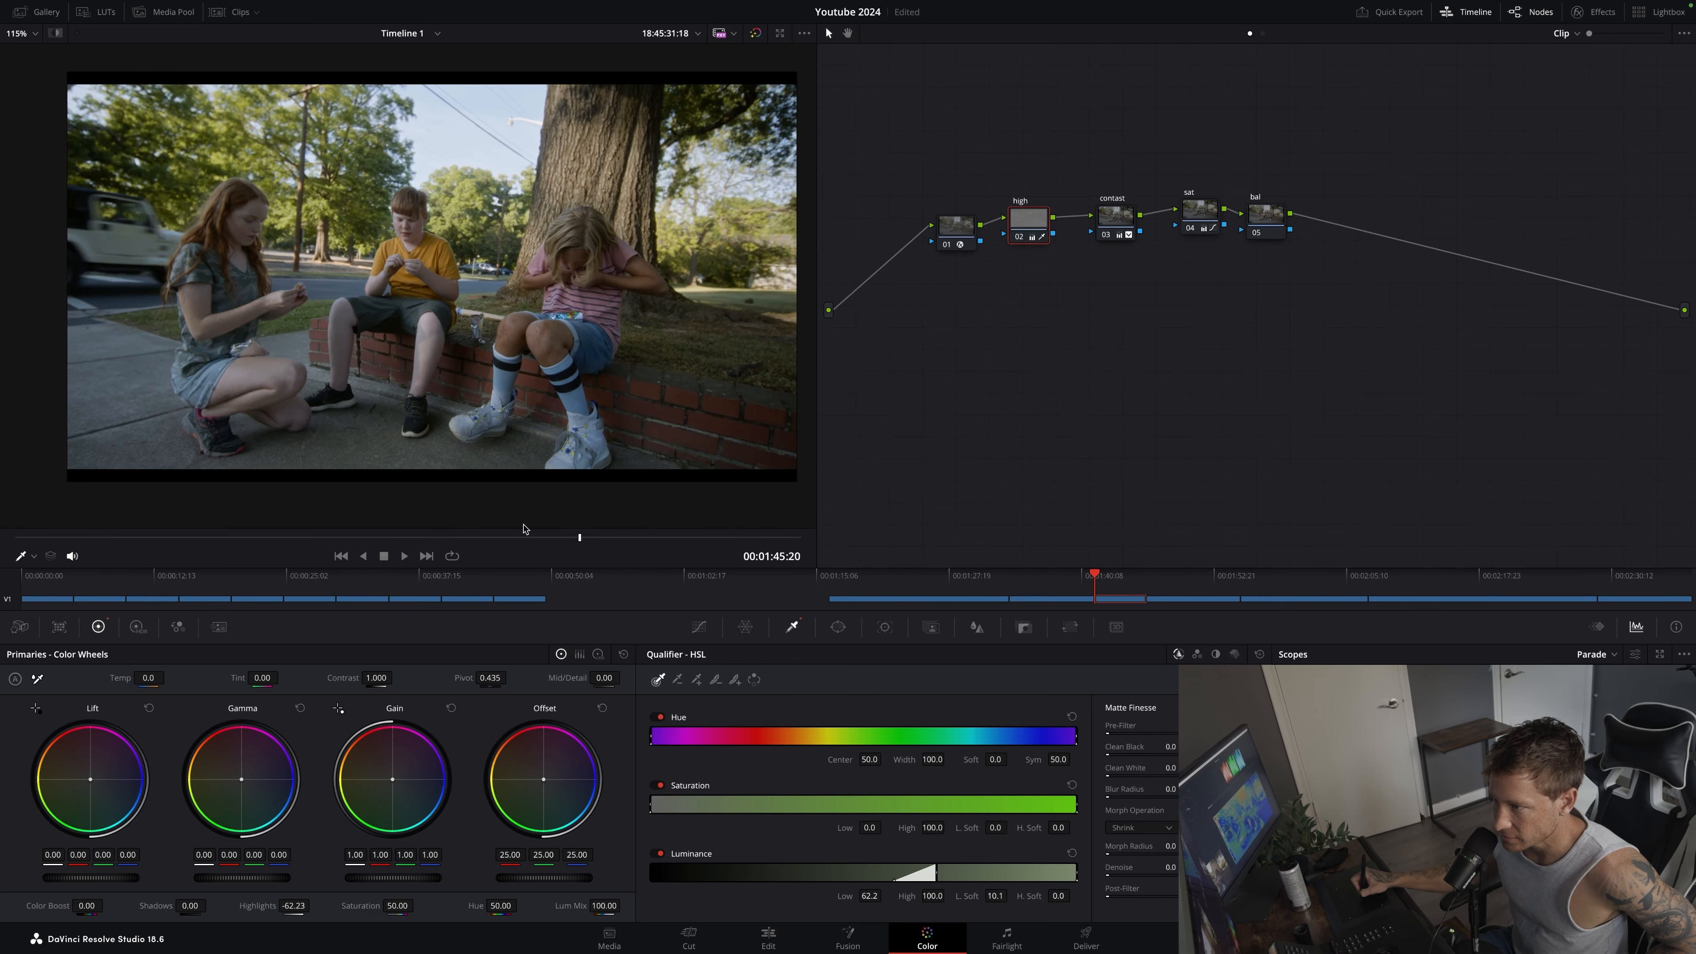
{"action": "left_click_drag", "start_coordinate": [165, 537], "coordinate": [264, 537]}
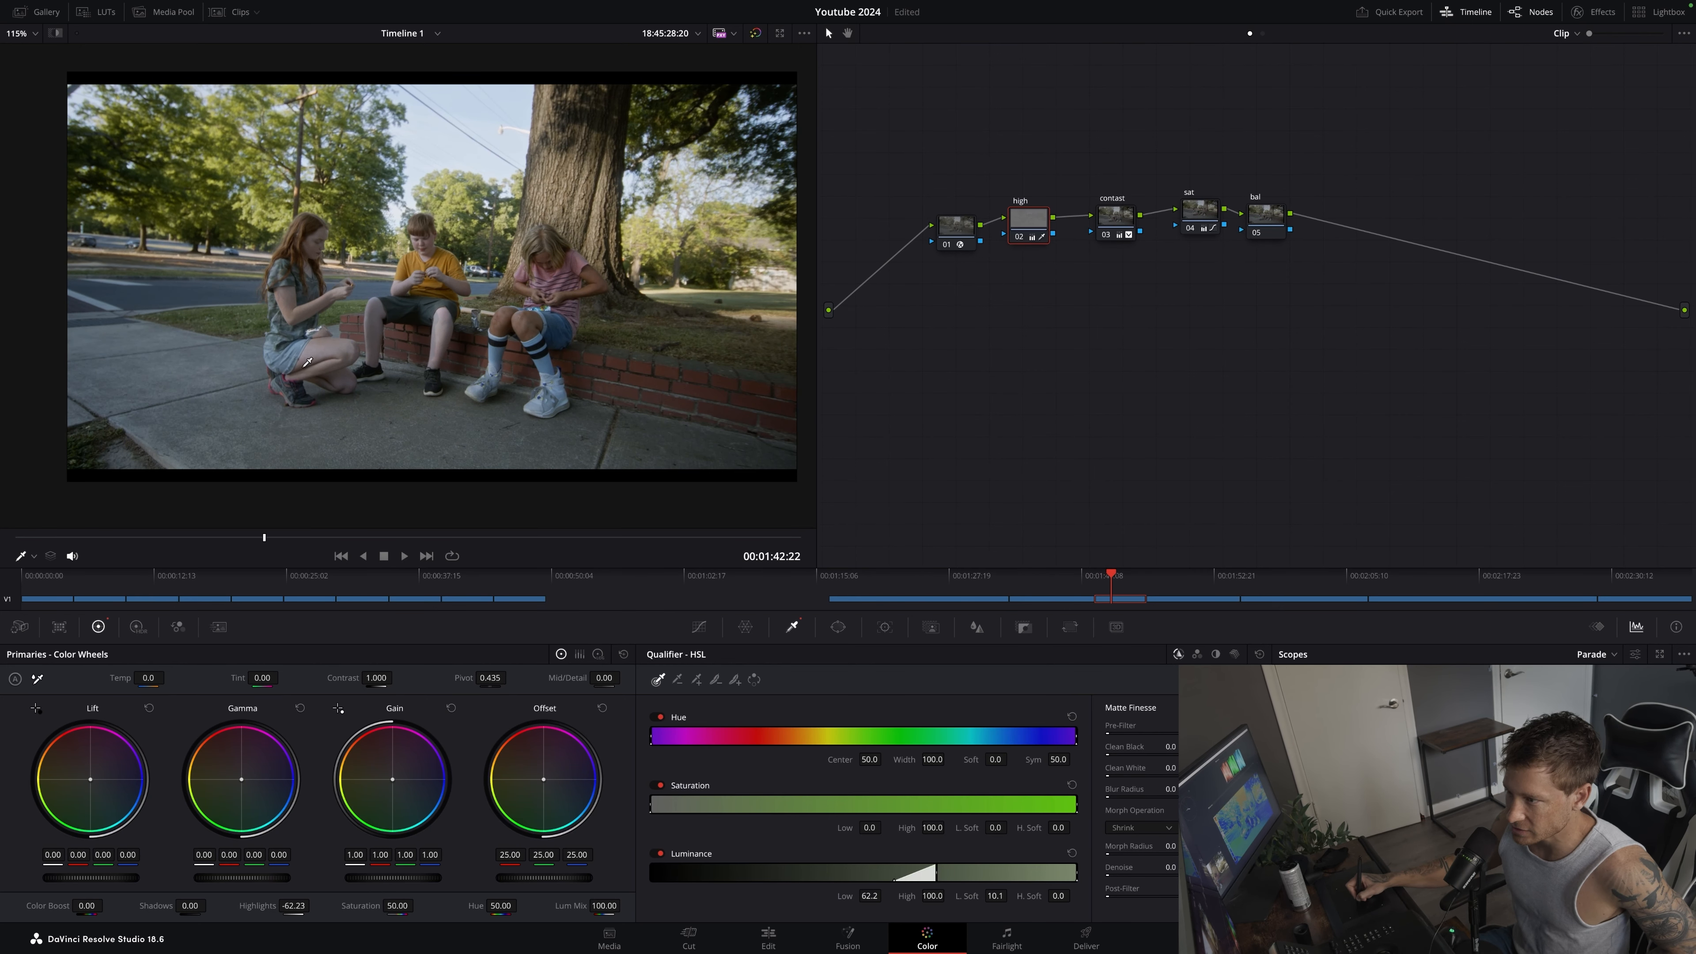
{"action": "key", "text": "super+d"}
{"action": "key", "text": "super+d"}
{"action": "key", "text": "super+d"}
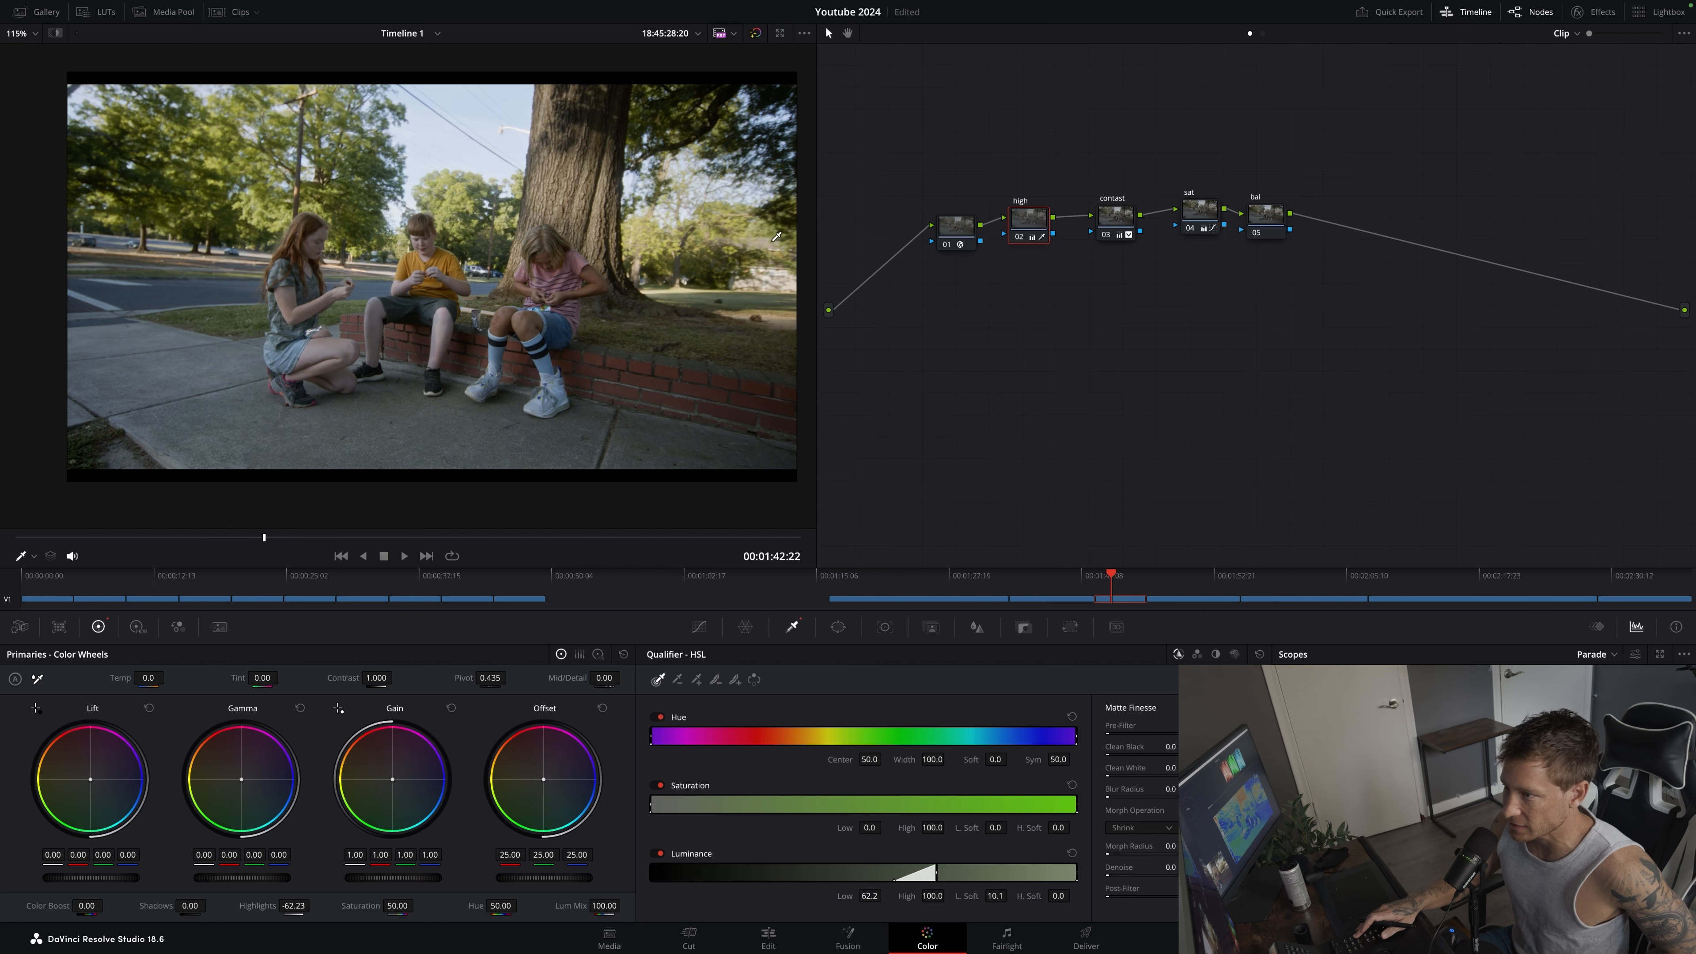
{"action": "left_click", "coordinate": [1117, 215]}
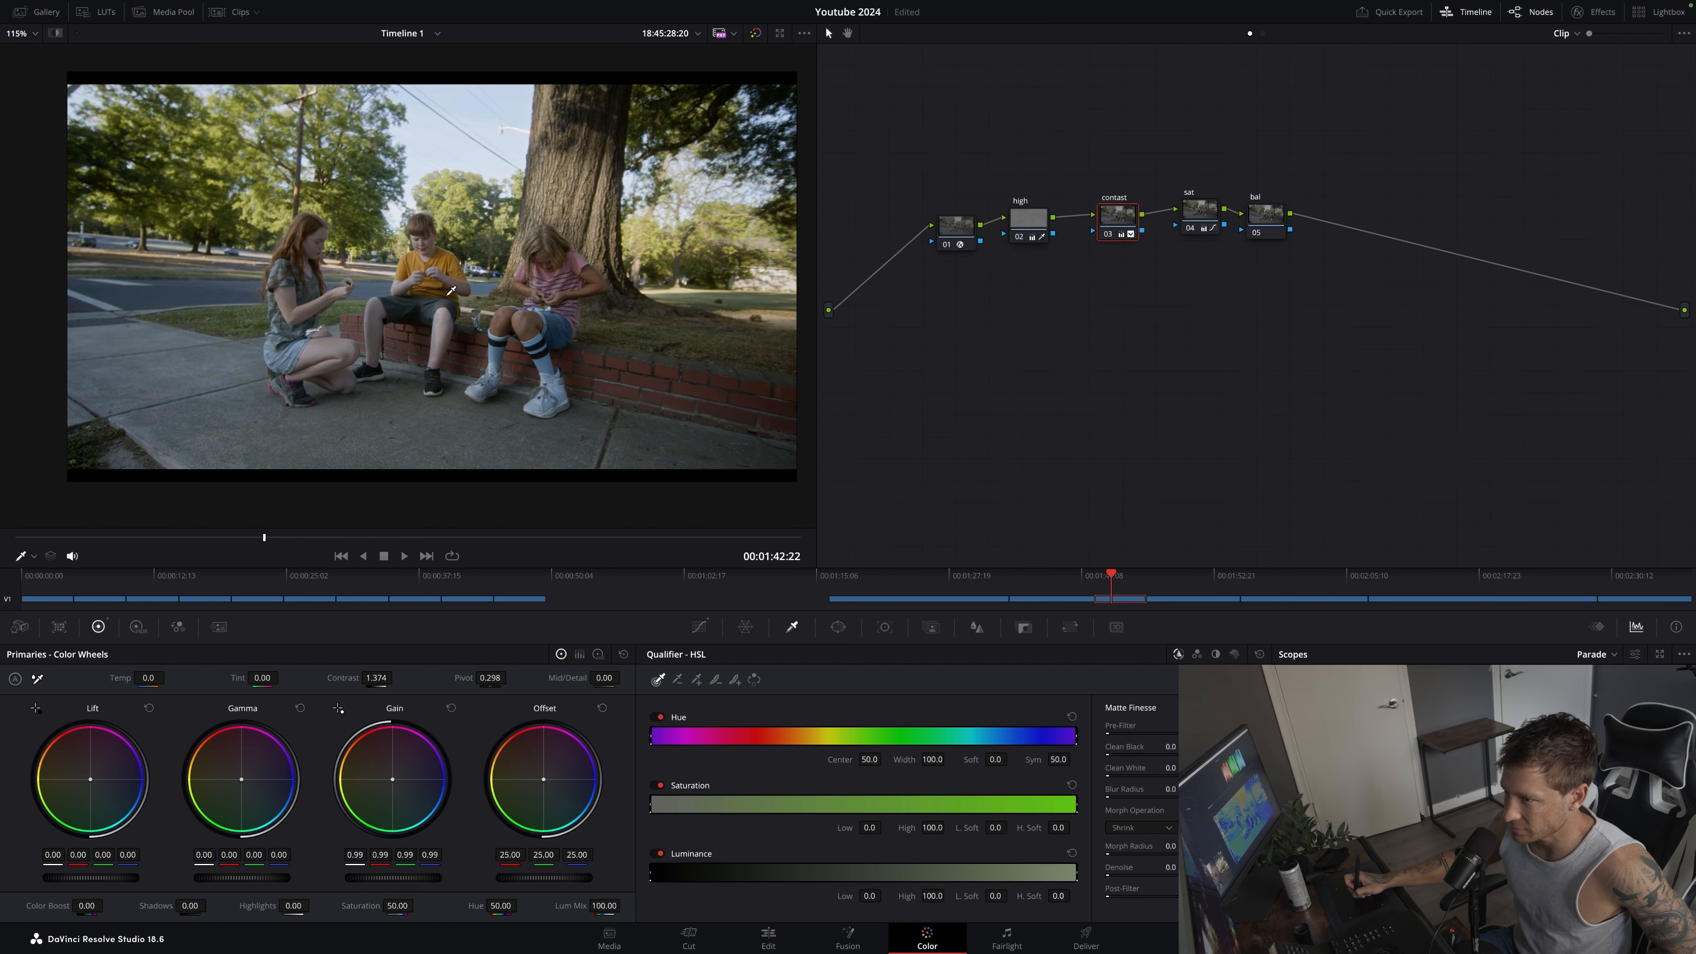
{"action": "scroll", "coordinate": [414, 308], "scroll_direction": "up", "scroll_amount": 5}
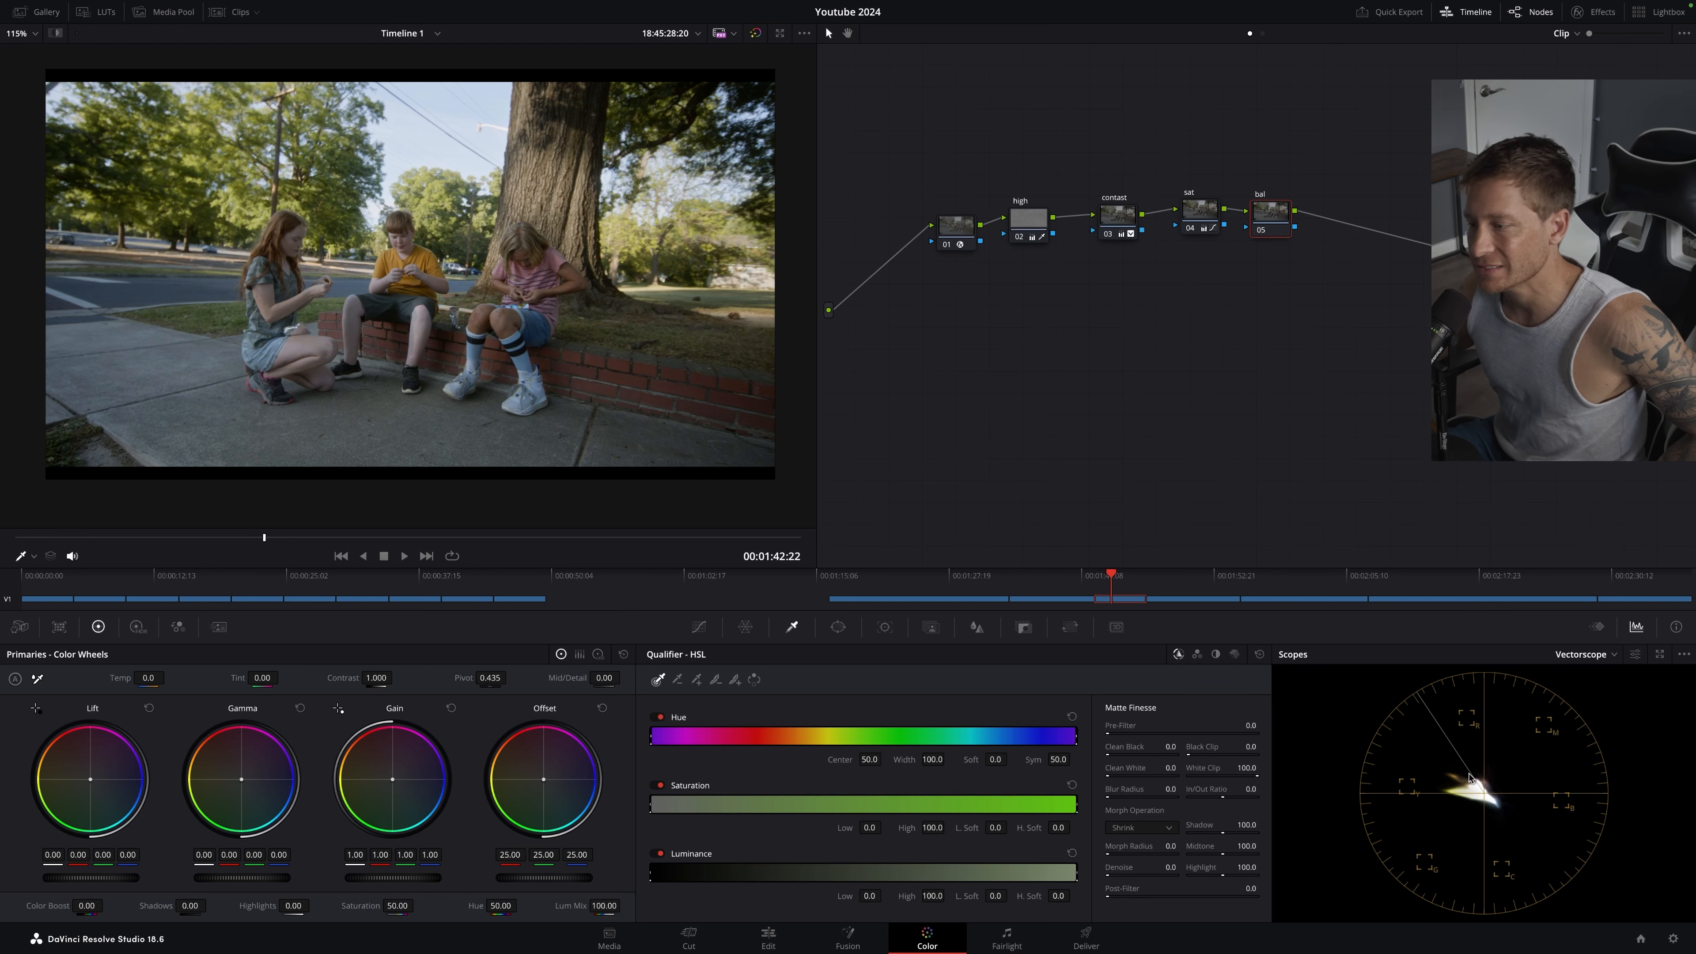
Add a serial node after bal with four more nodes branching alongside it into a shared mixer, centre the mixer, and select the uppermost branch
{"action": "key", "text": "alt+s"}
{"action": "left_click_drag", "start_coordinate": [1340, 220], "coordinate": [1371, 124]}
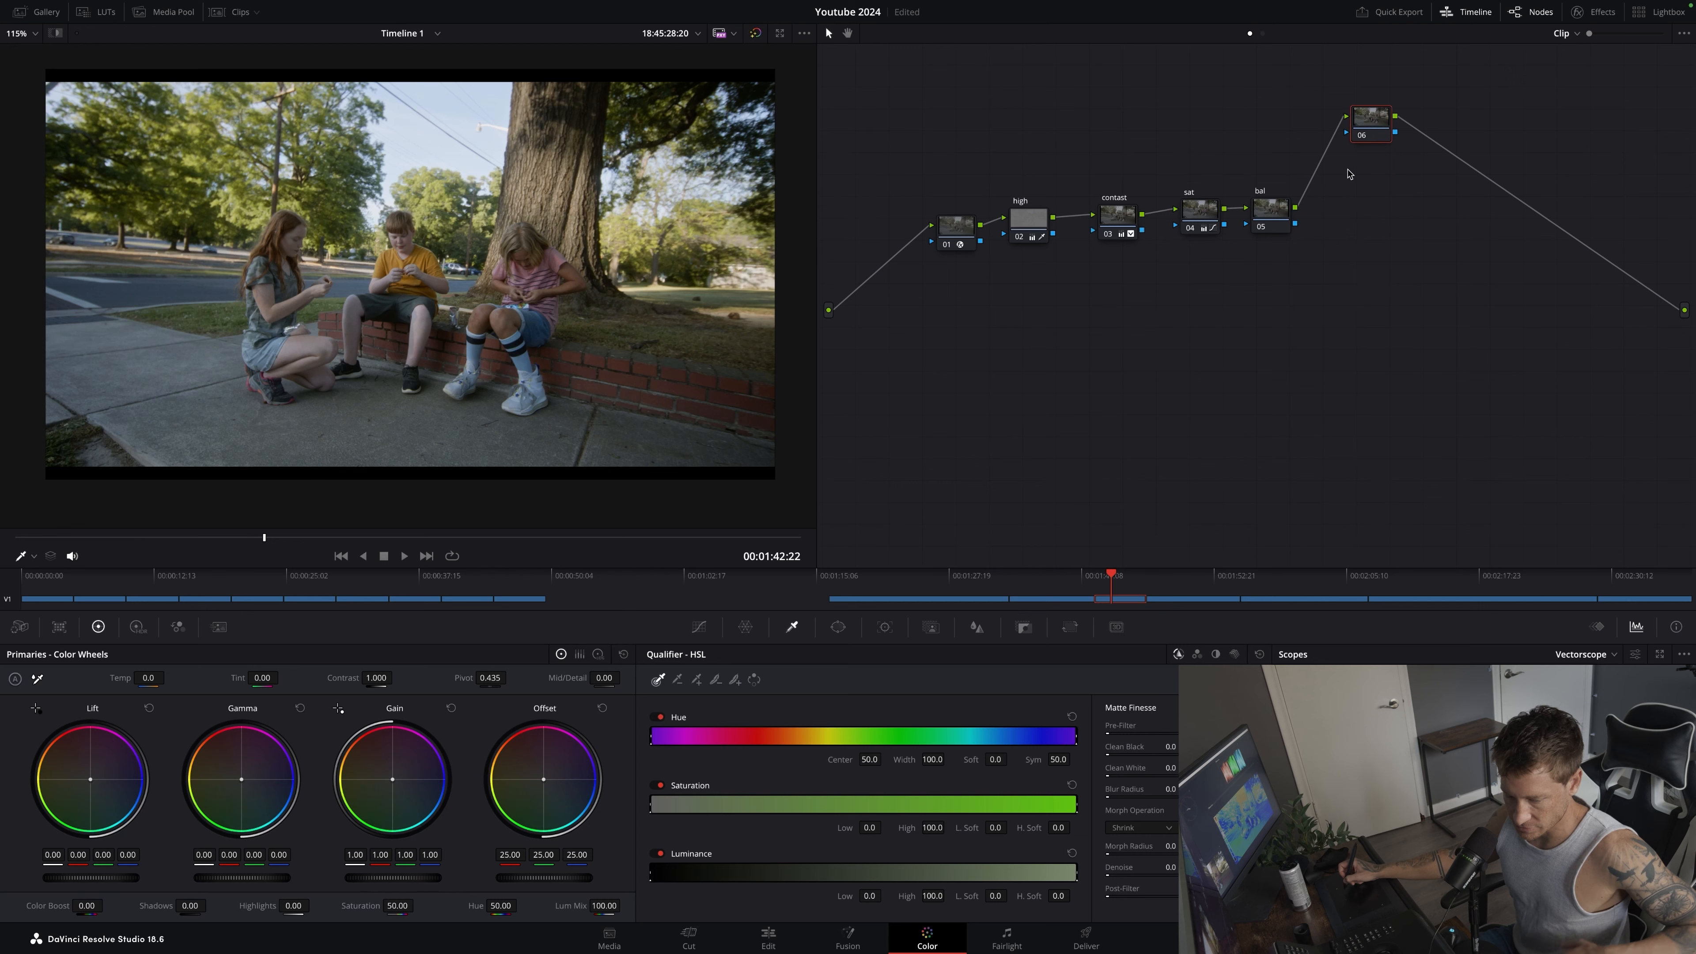
{"action": "key", "text": "alt+l"}
{"action": "key", "text": "alt+l"}
{"action": "key", "text": "alt+l"}
{"action": "key", "text": "alt+l"}
{"action": "left_click", "coordinate": [1441, 118]}
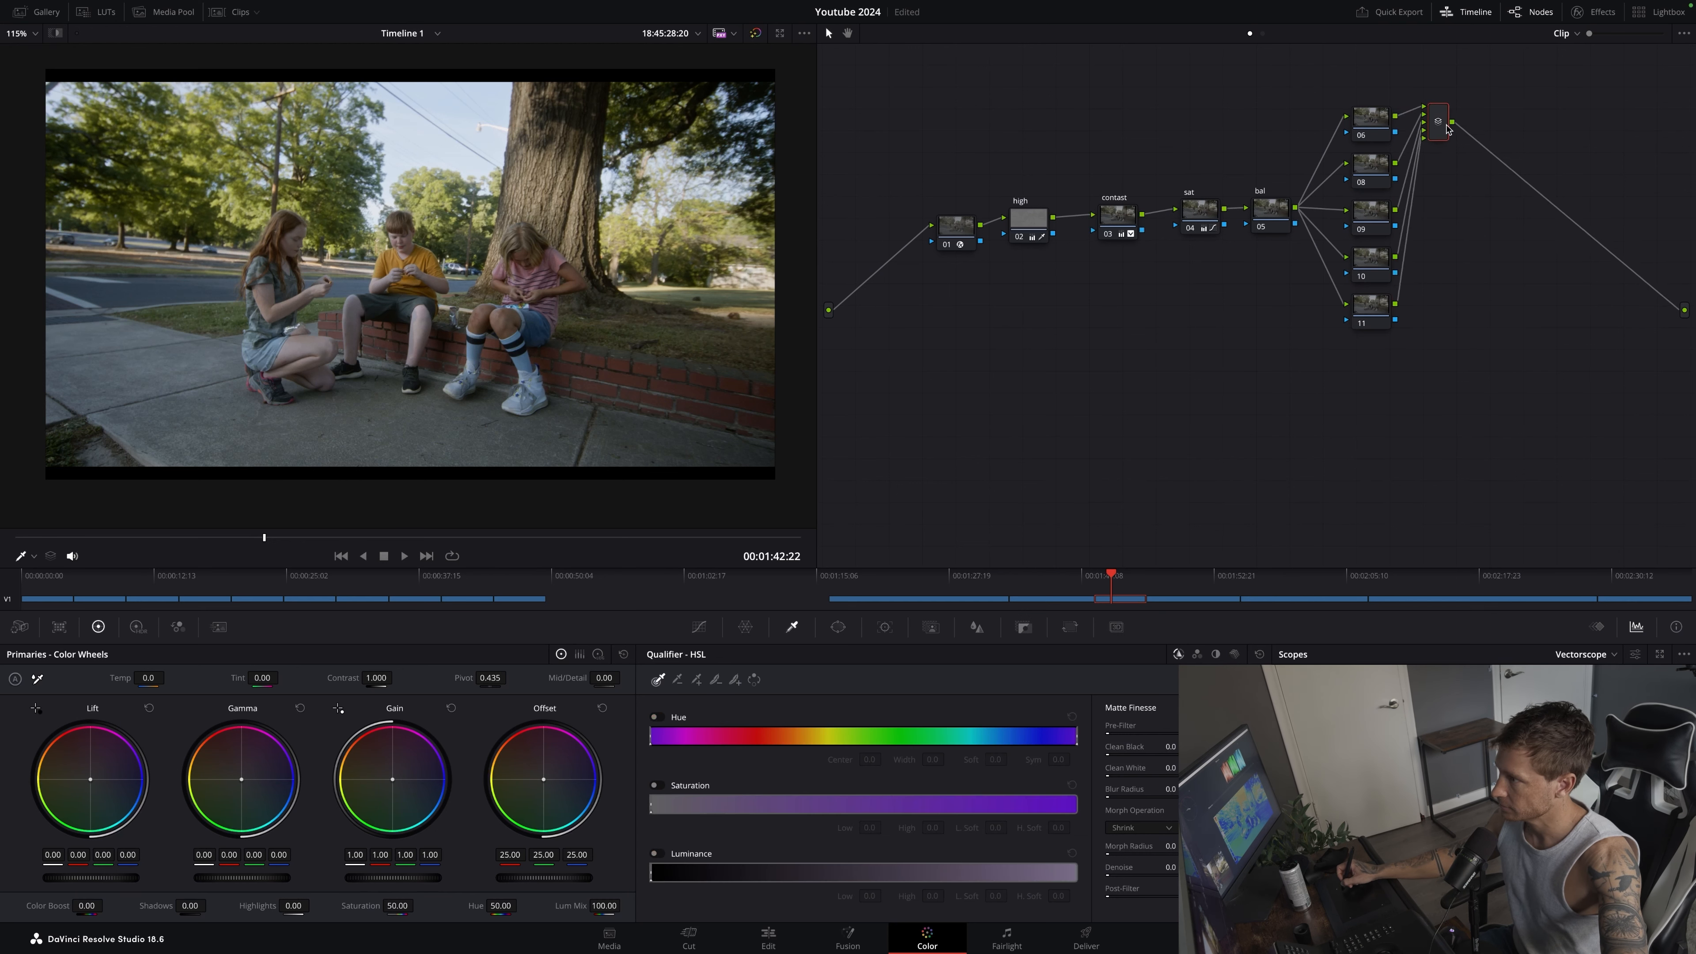
{"action": "left_click_drag", "start_coordinate": [1443, 116], "coordinate": [1467, 216]}
{"action": "left_click", "coordinate": [1370, 122]}
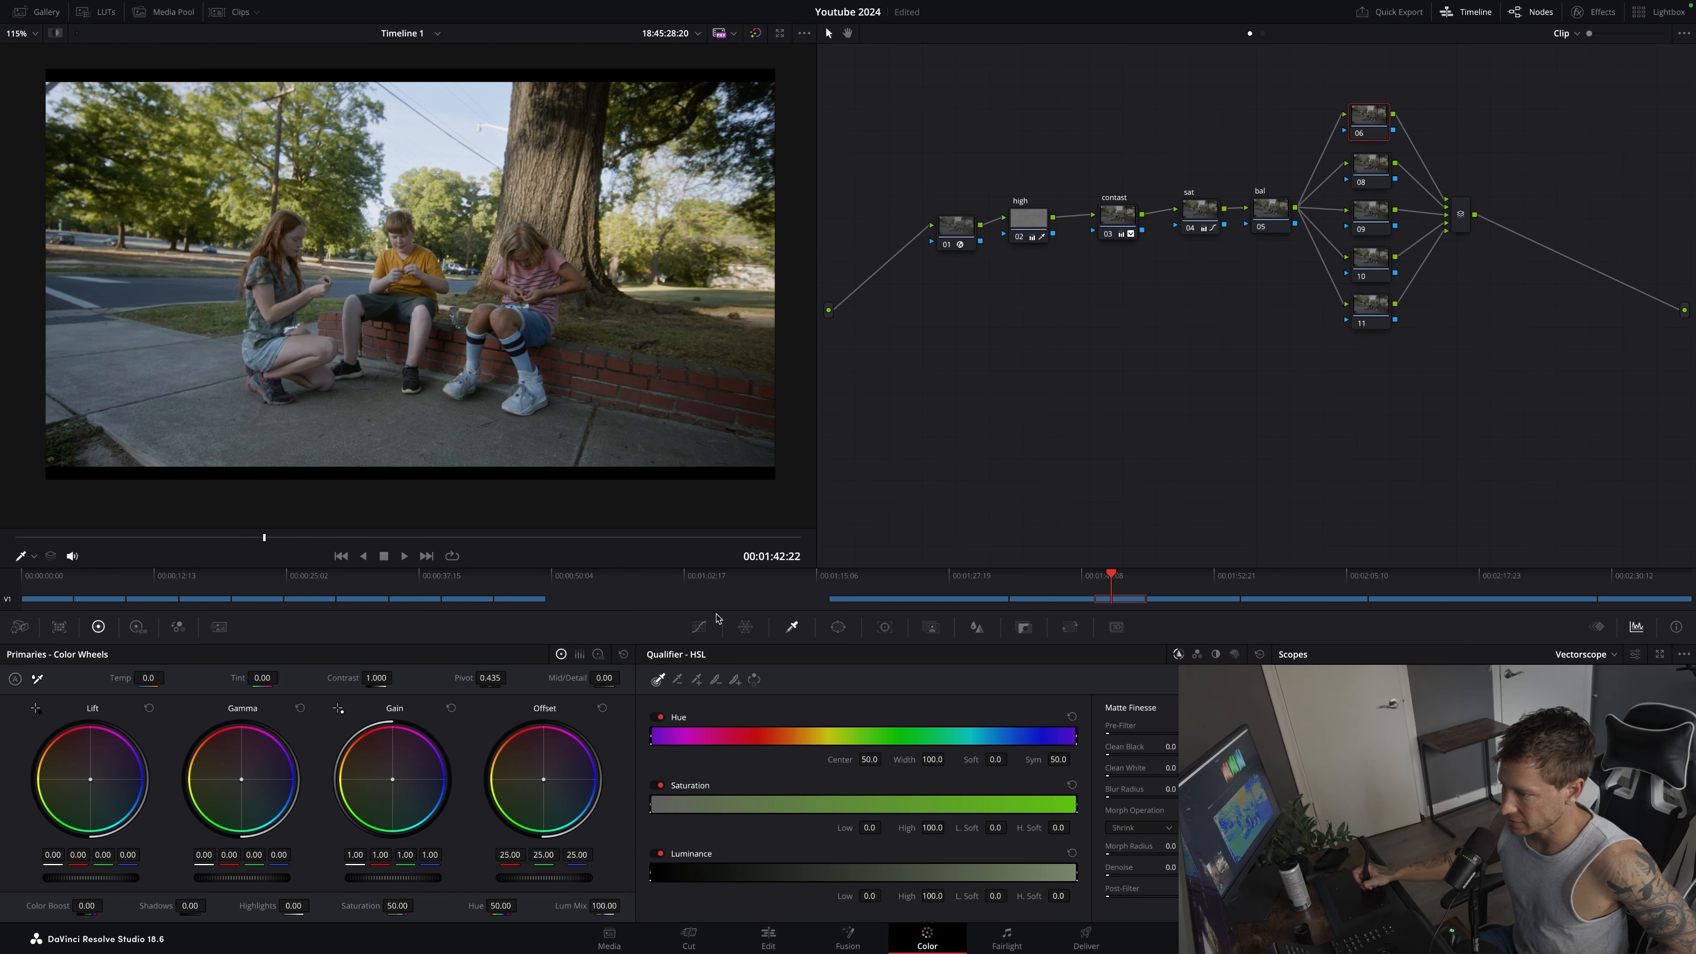
On the uppermost branch node, lower the yellows on the Hue Vs Sat curve to 0.75 at hue 316 and set Saturation to 57.12
{"action": "left_click", "coordinate": [700, 626]}
{"action": "left_click", "coordinate": [1110, 654]}
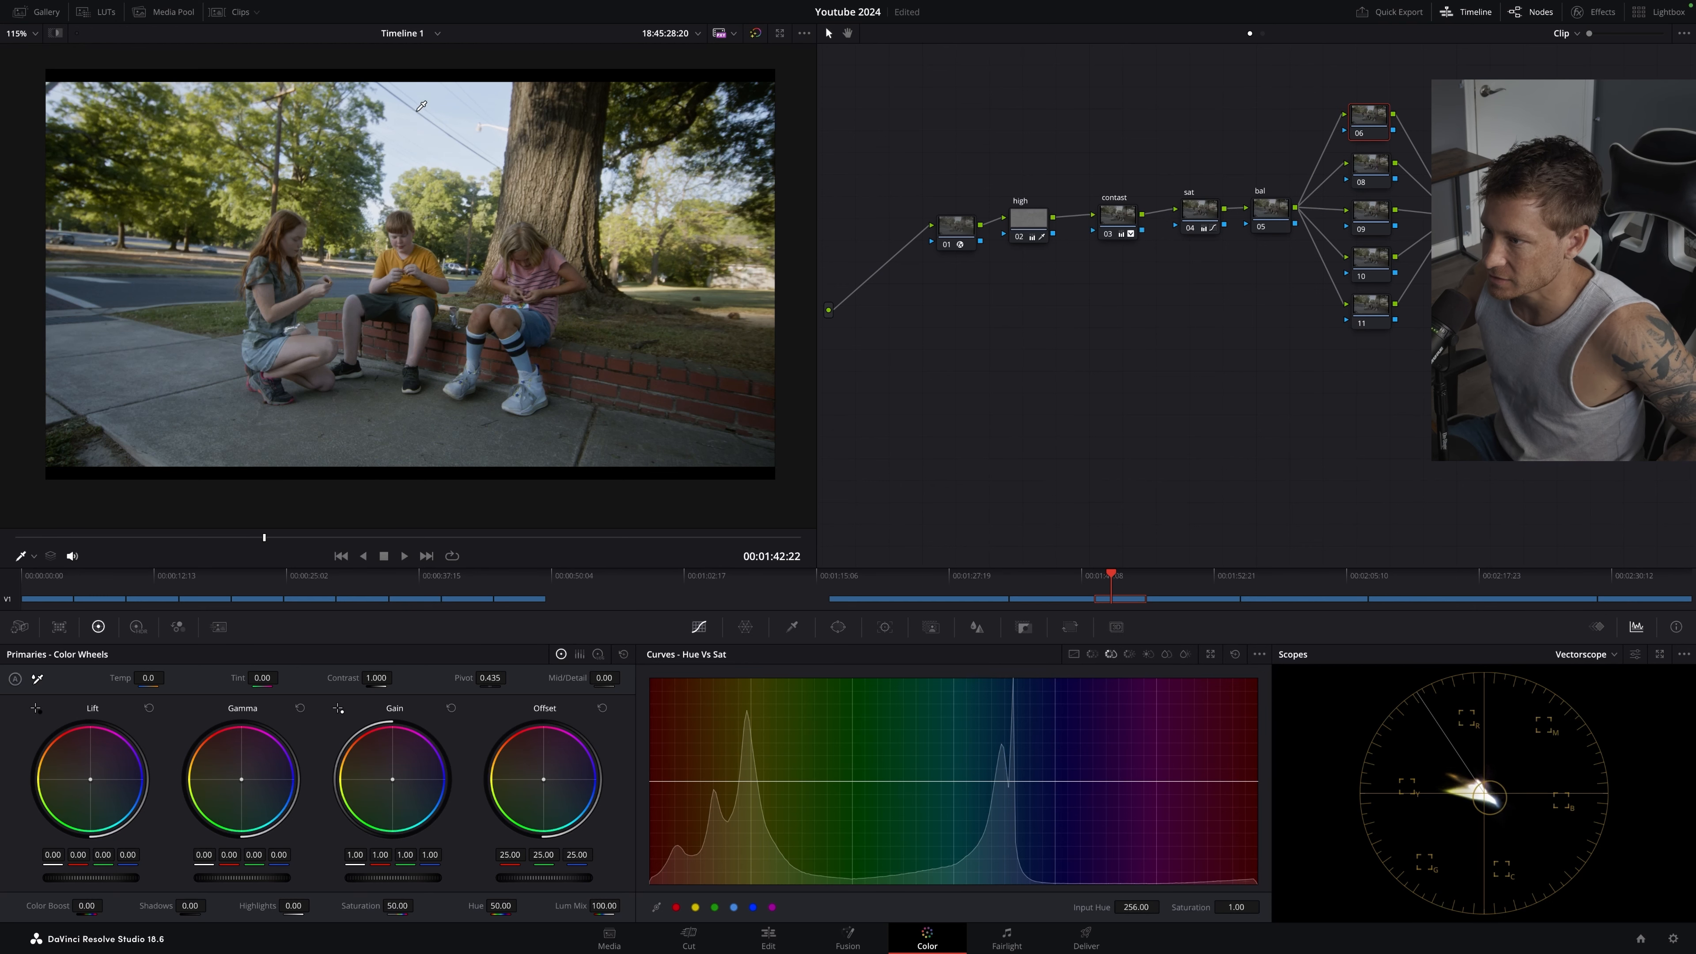
{"action": "left_click", "coordinate": [1269, 213]}
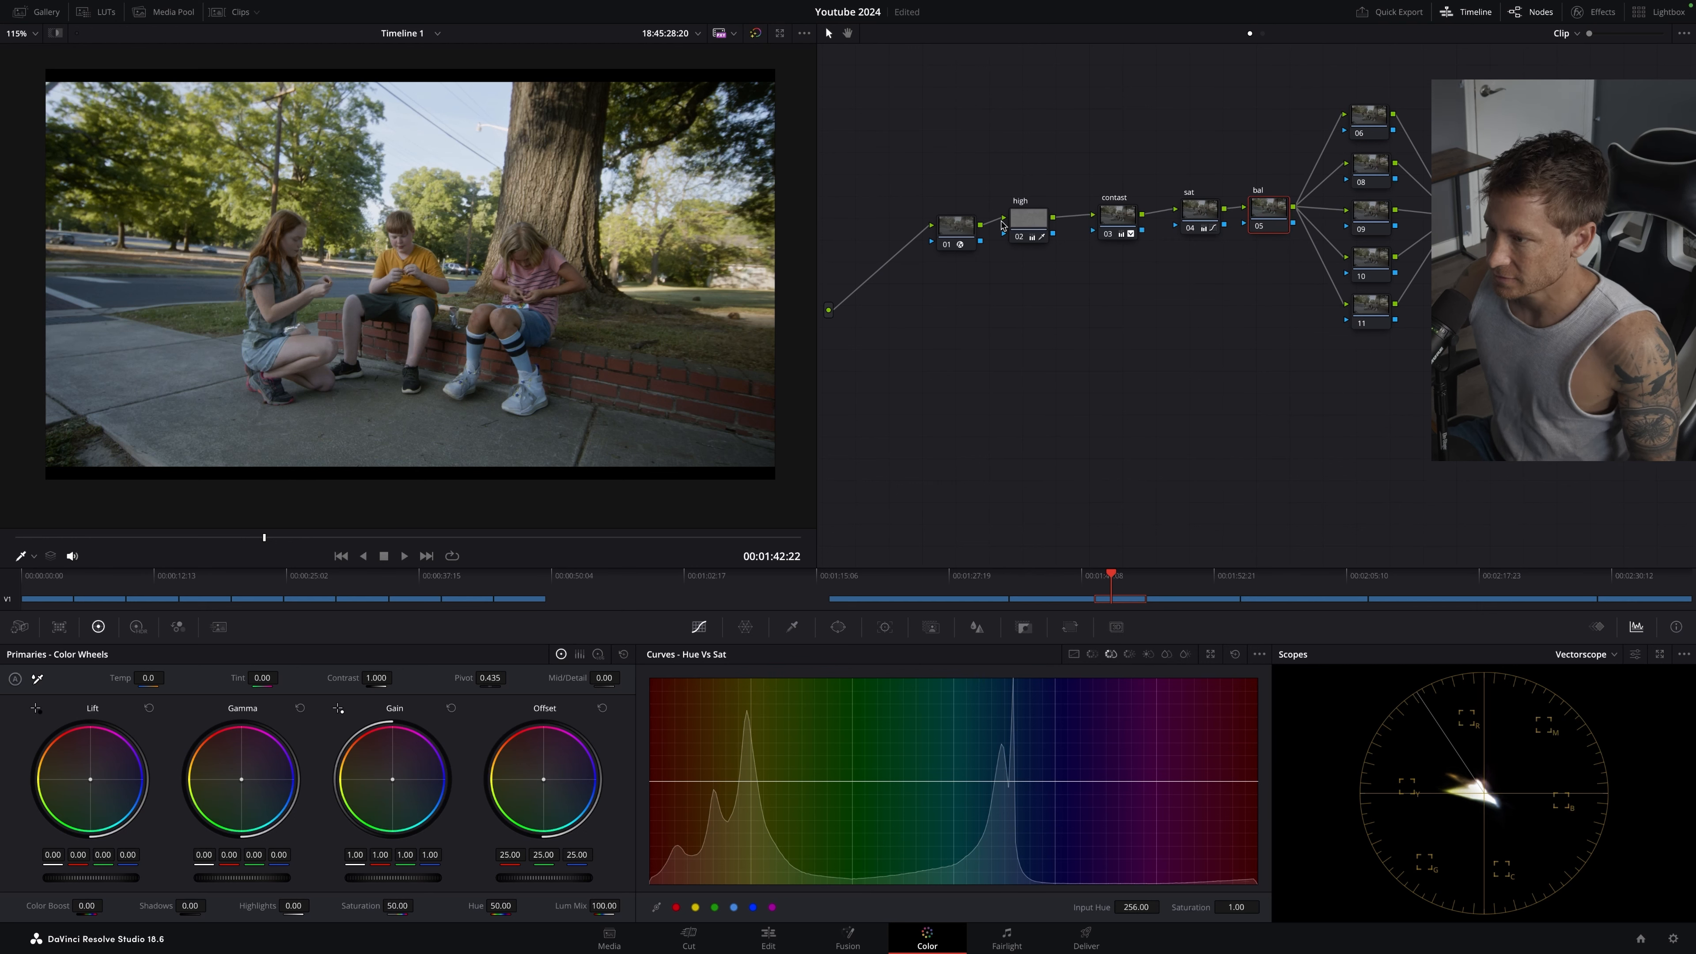
{"action": "left_click", "coordinate": [1370, 119]}
{"action": "left_click_drag", "start_coordinate": [1375, 117], "coordinate": [1373, 118]}
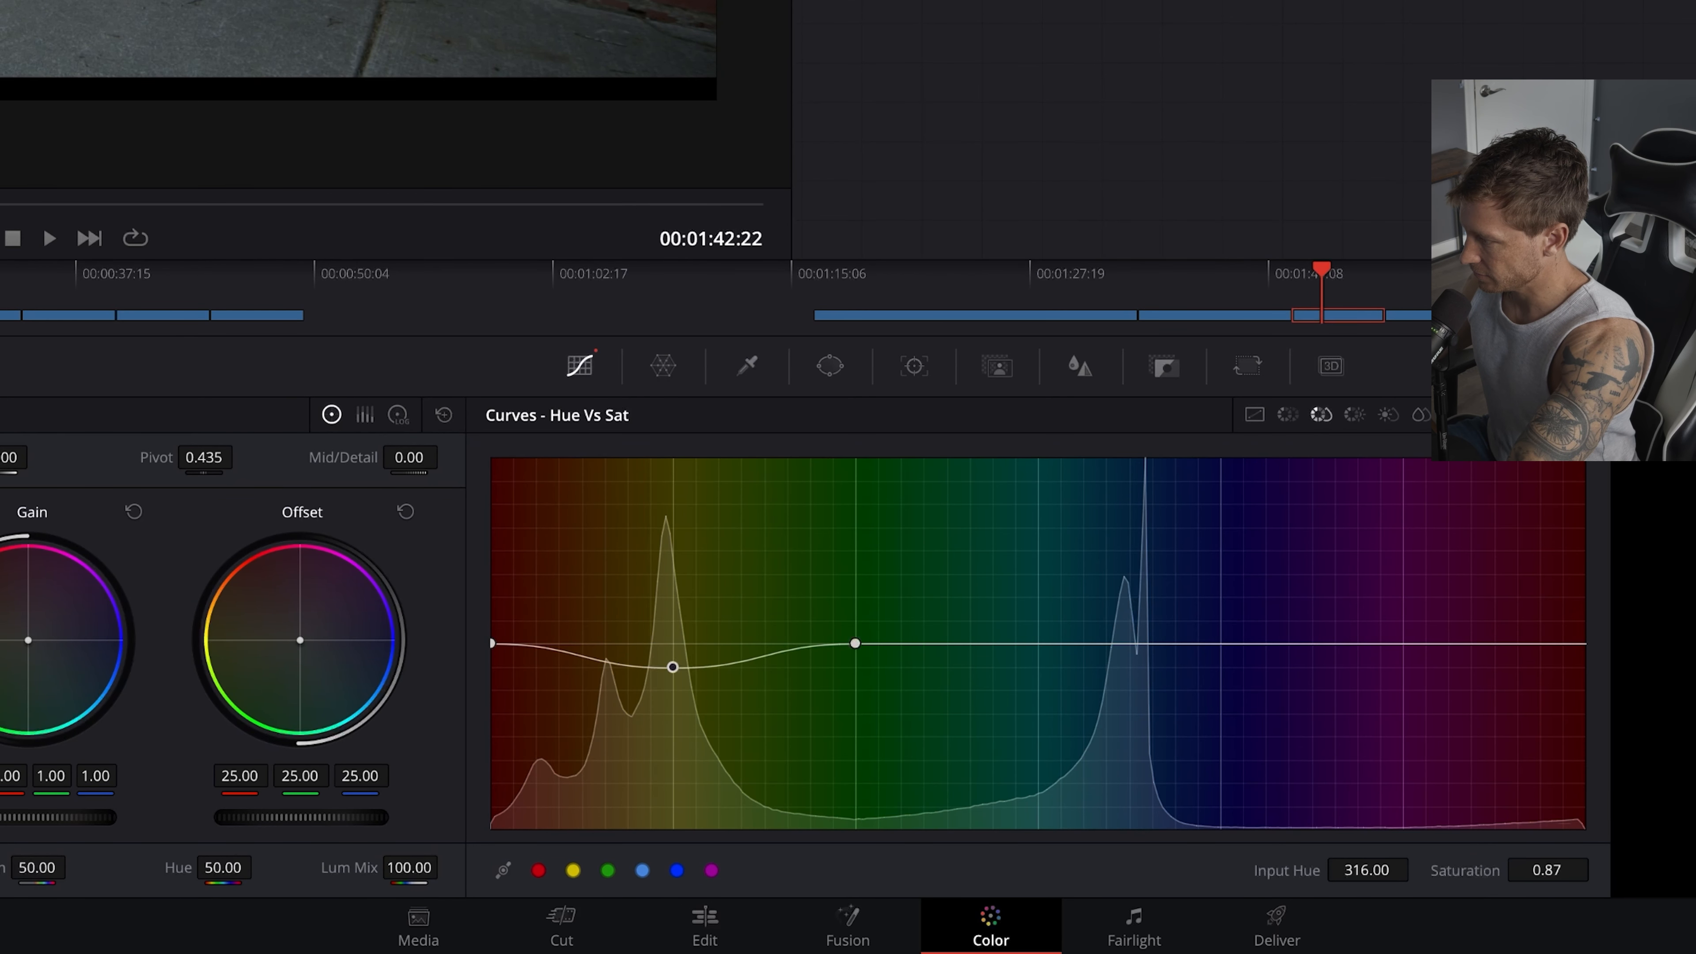
{"action": "left_click_drag", "start_coordinate": [673, 675], "coordinate": [673, 681]}
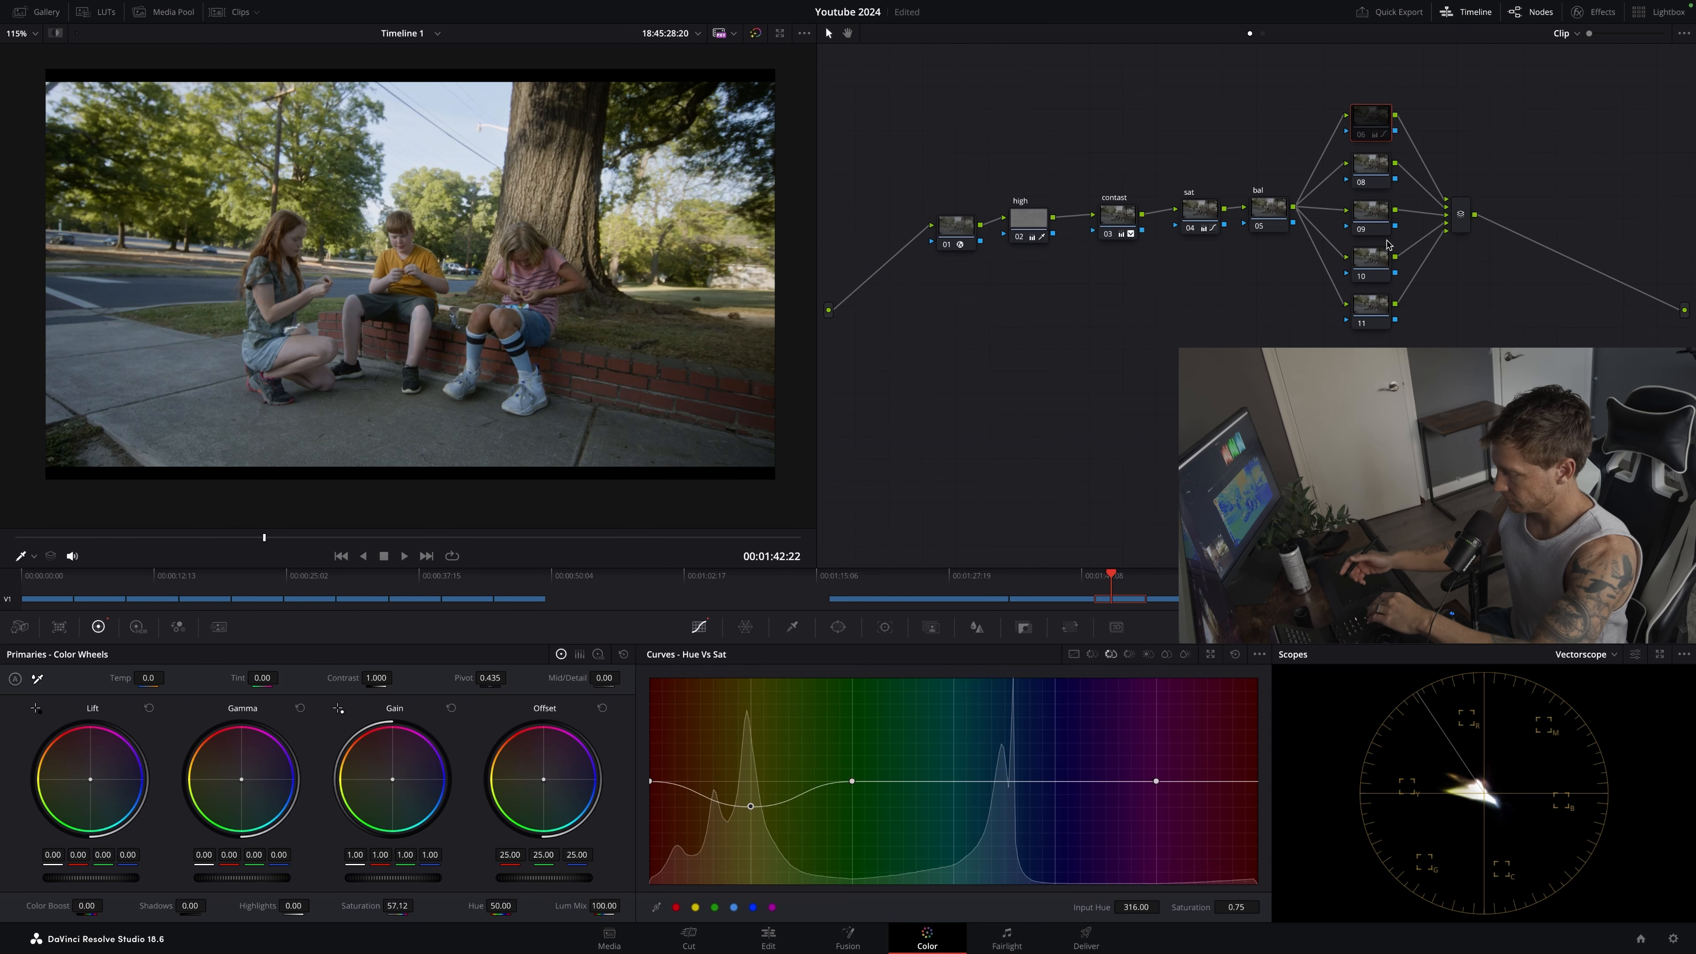
On the second branch node, lower the Hue Vs Lum curve to 0.75 at hue 303.01, keeping an anchor point in the greens
{"action": "left_click", "coordinate": [1370, 170]}
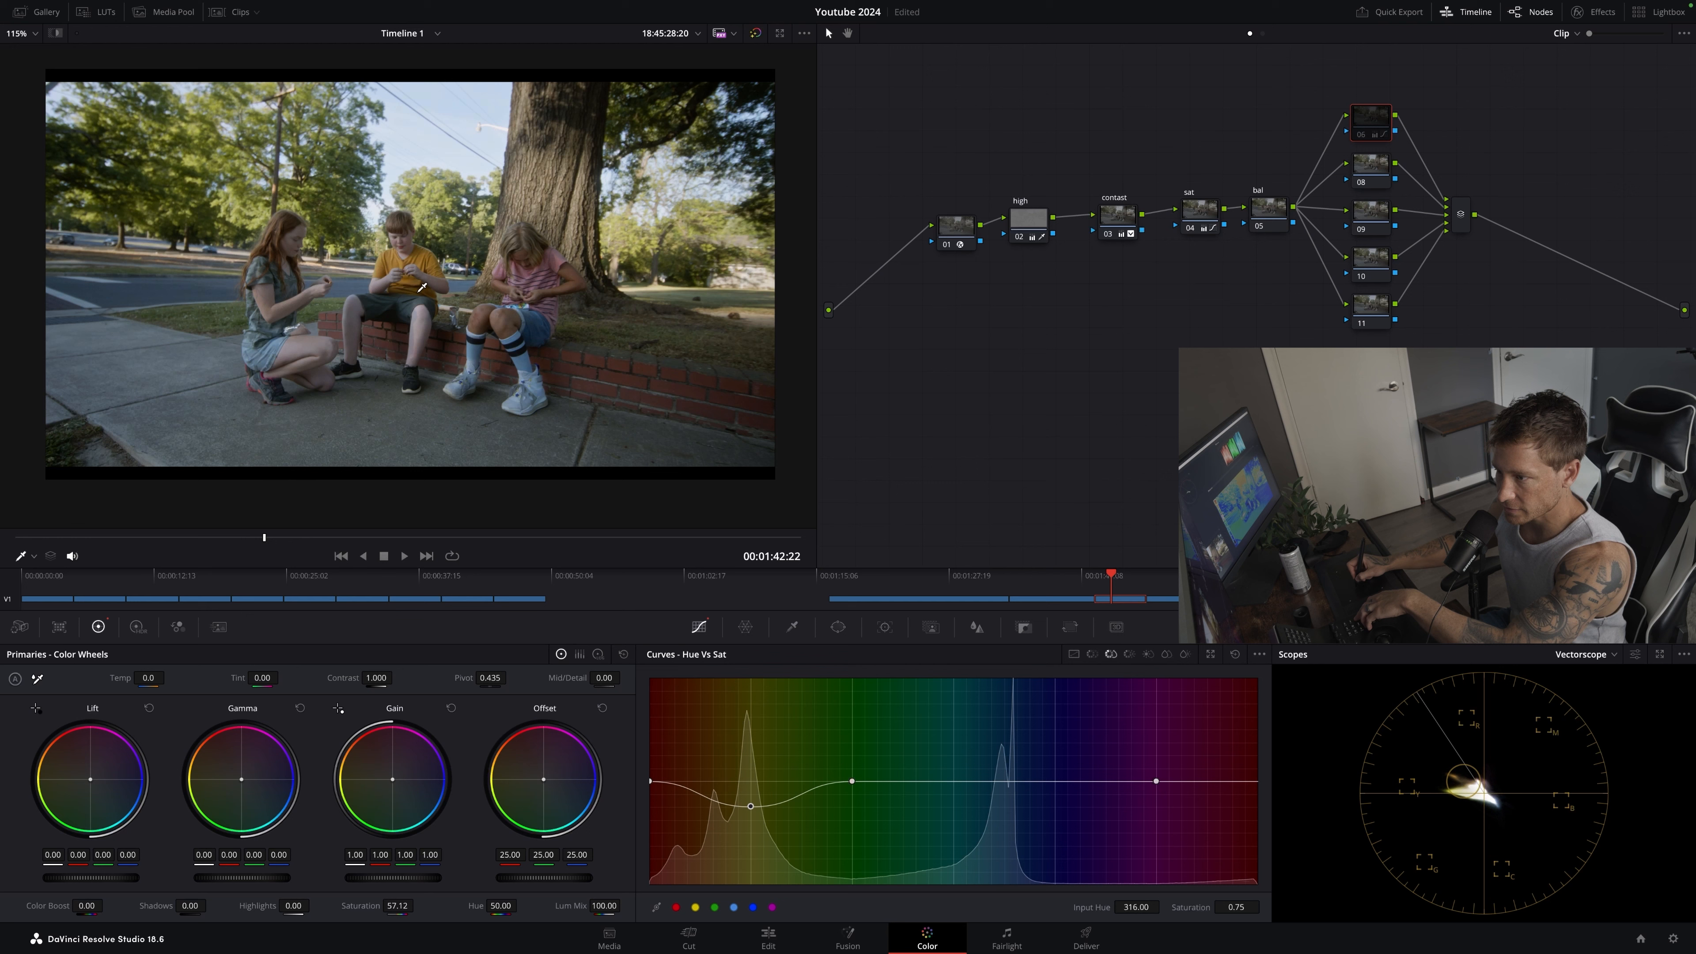
{"action": "left_click", "coordinate": [1146, 660]}
{"action": "left_click", "coordinate": [1129, 656]}
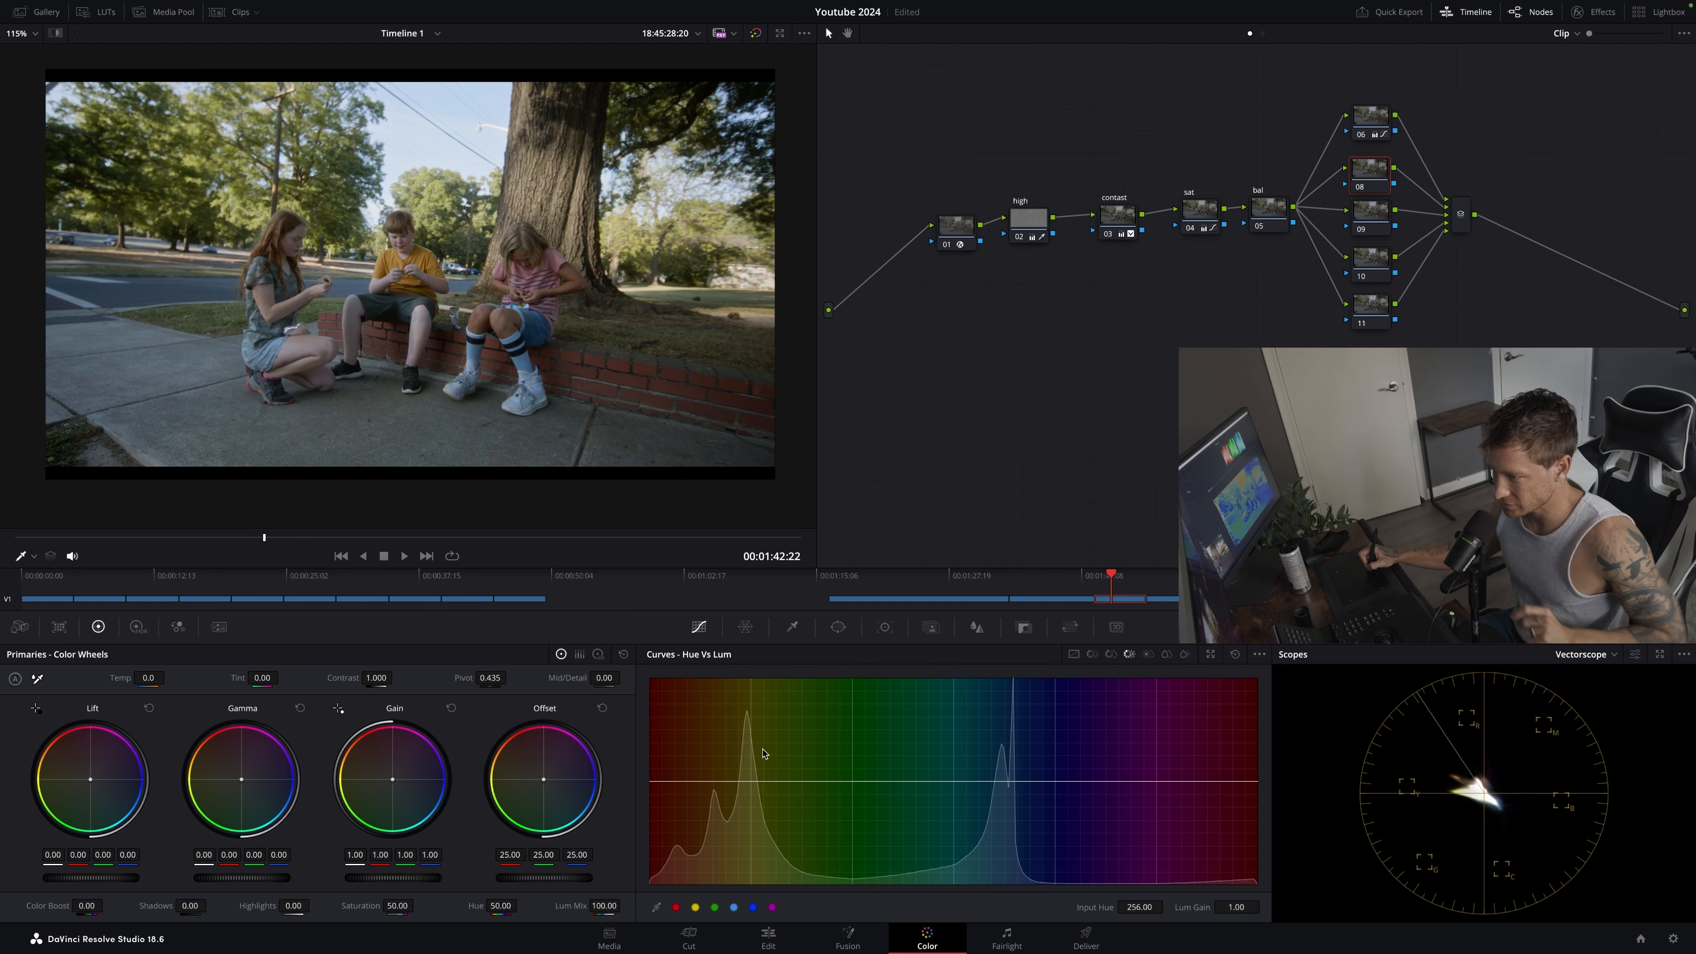
{"action": "left_click", "coordinate": [854, 781]}
{"action": "mouse_move", "coordinate": [730, 781]}
{"action": "left_mouse_down"}
{"action": "mouse_move", "coordinate": [727, 823]}
{"action": "mouse_move", "coordinate": [723, 808]}
{"action": "left_mouse_up"}
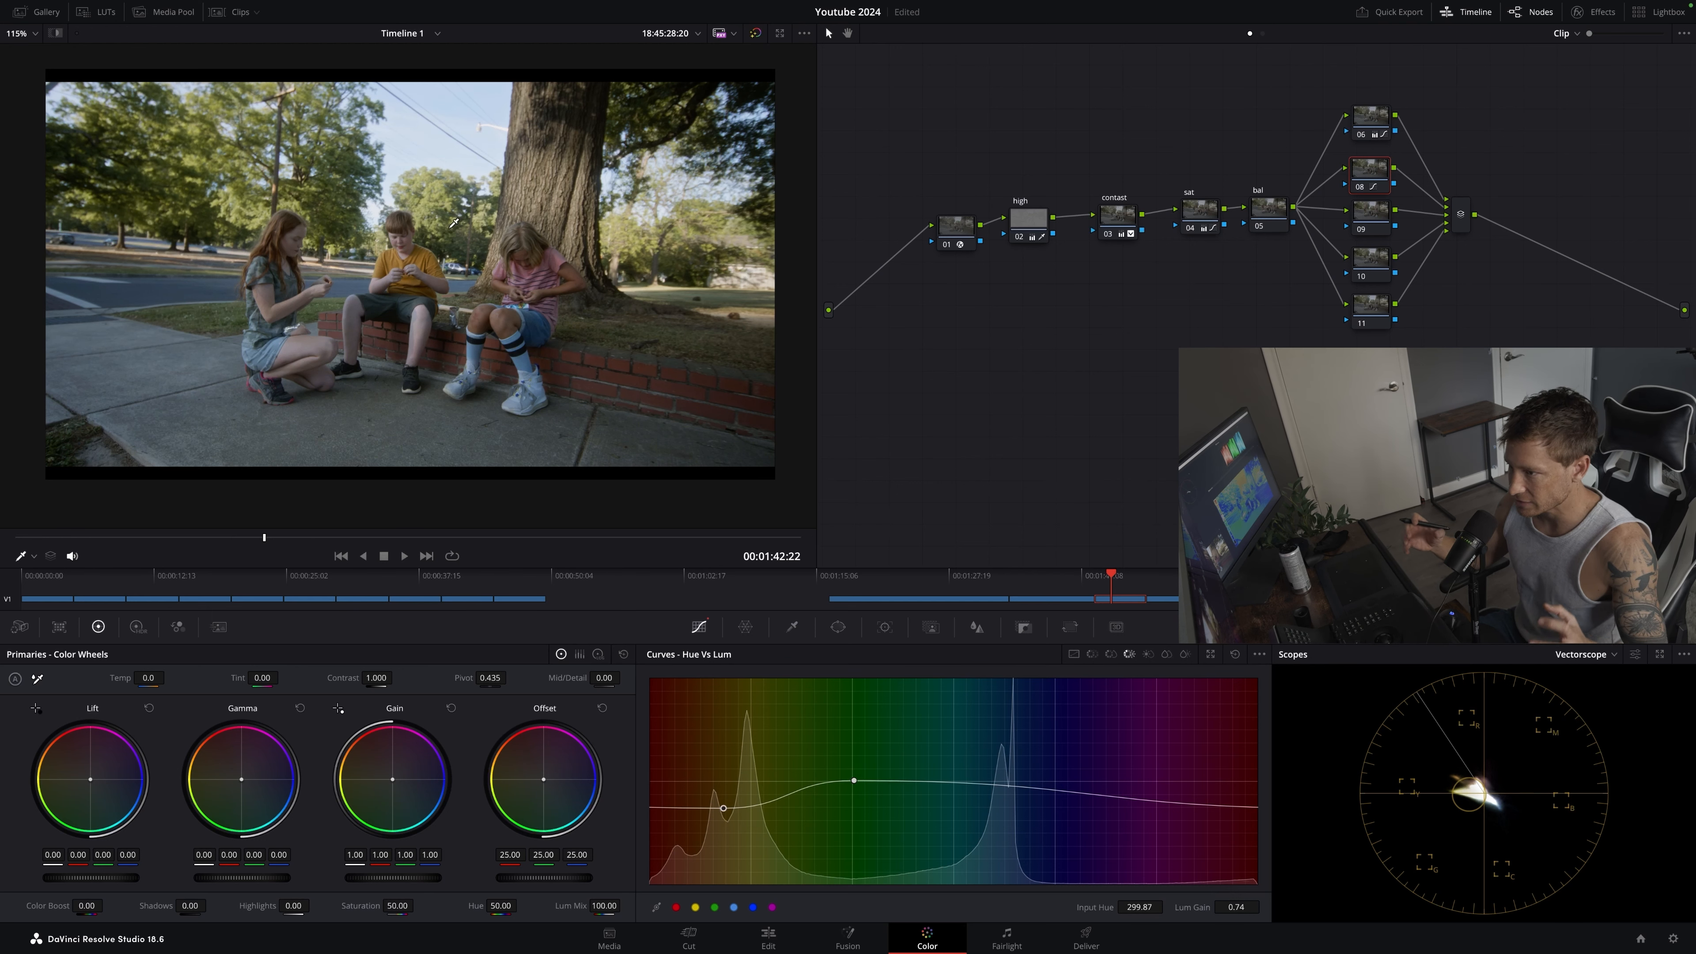
{"action": "left_click_drag", "start_coordinate": [732, 811], "coordinate": [729, 807]}
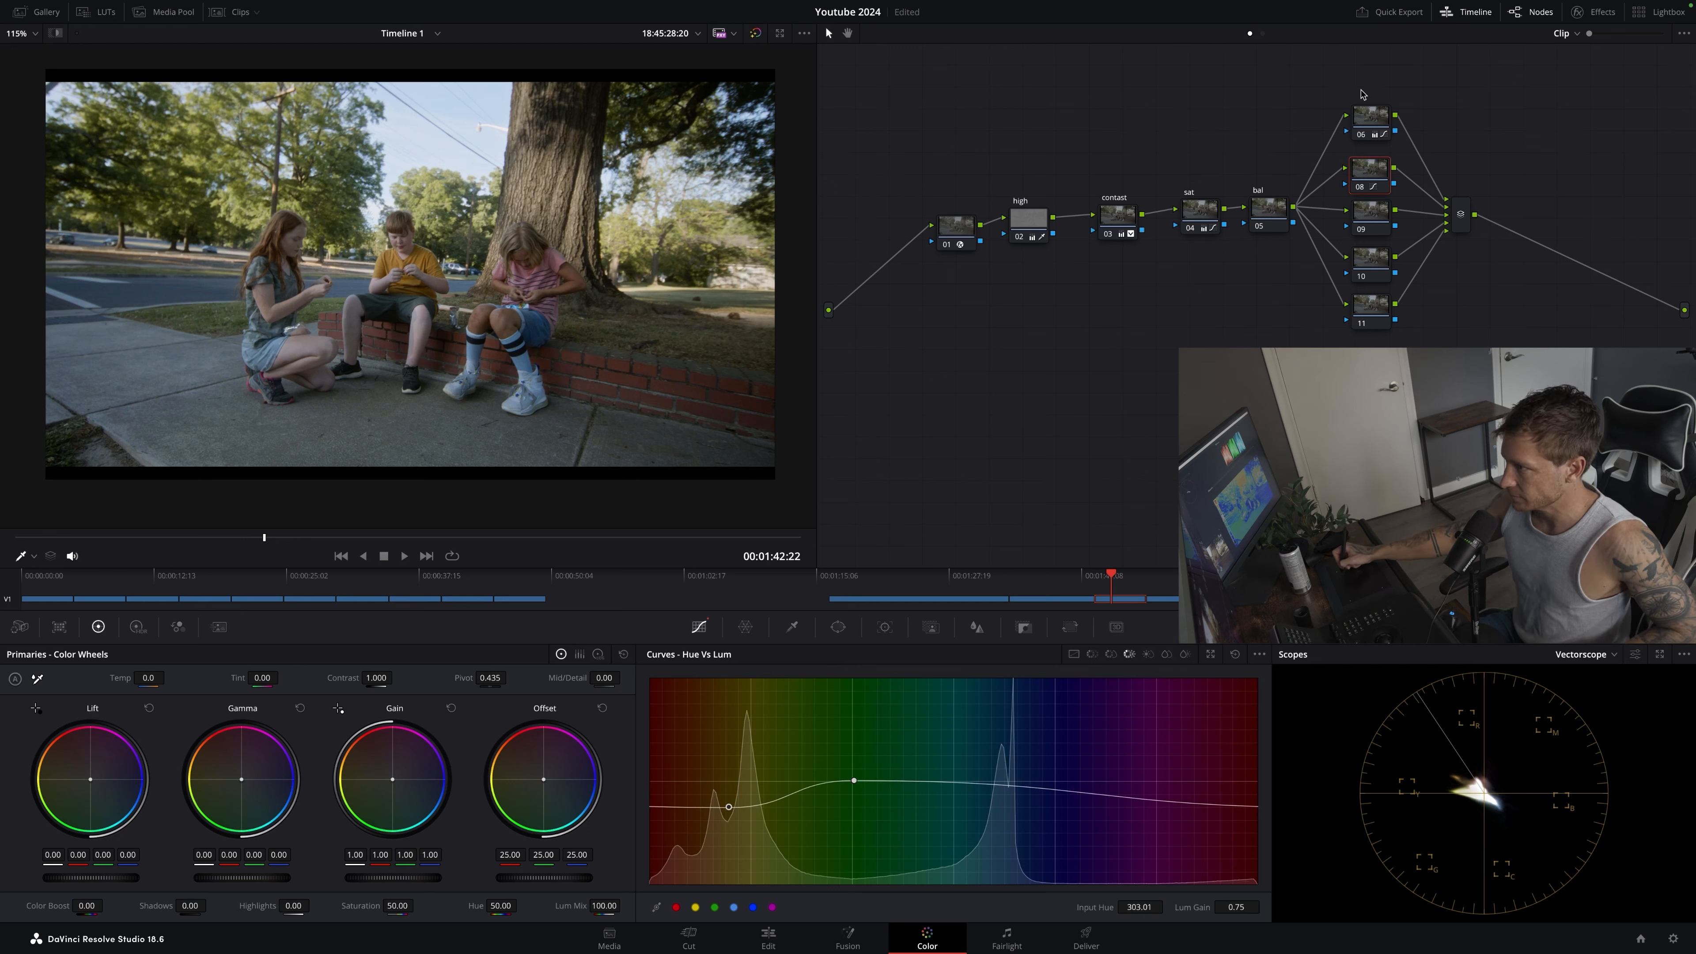
Add two serial nodes after the mixer and give the first of them a slight blur with radius 0.51
{"action": "left_click", "coordinate": [1122, 219]}
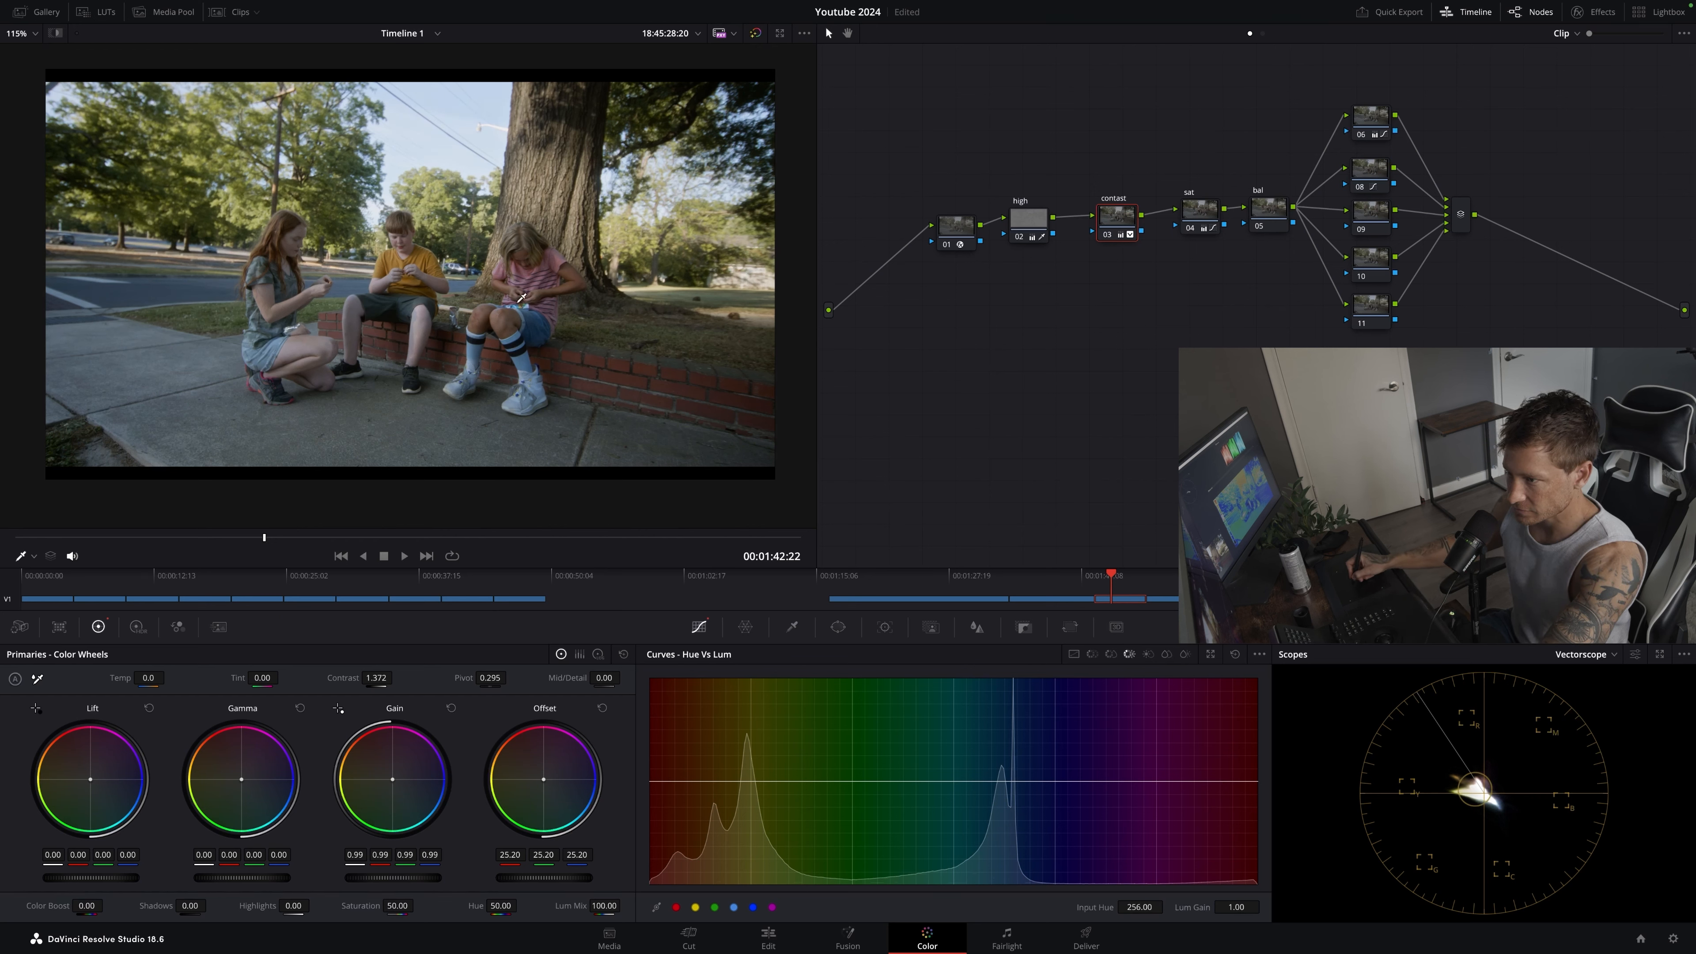
{"action": "left_click_drag", "start_coordinate": [1461, 213], "coordinate": [1523, 273]}
{"action": "right_click", "coordinate": [1458, 219]}
{"action": "left_click", "coordinate": [1422, 229]}
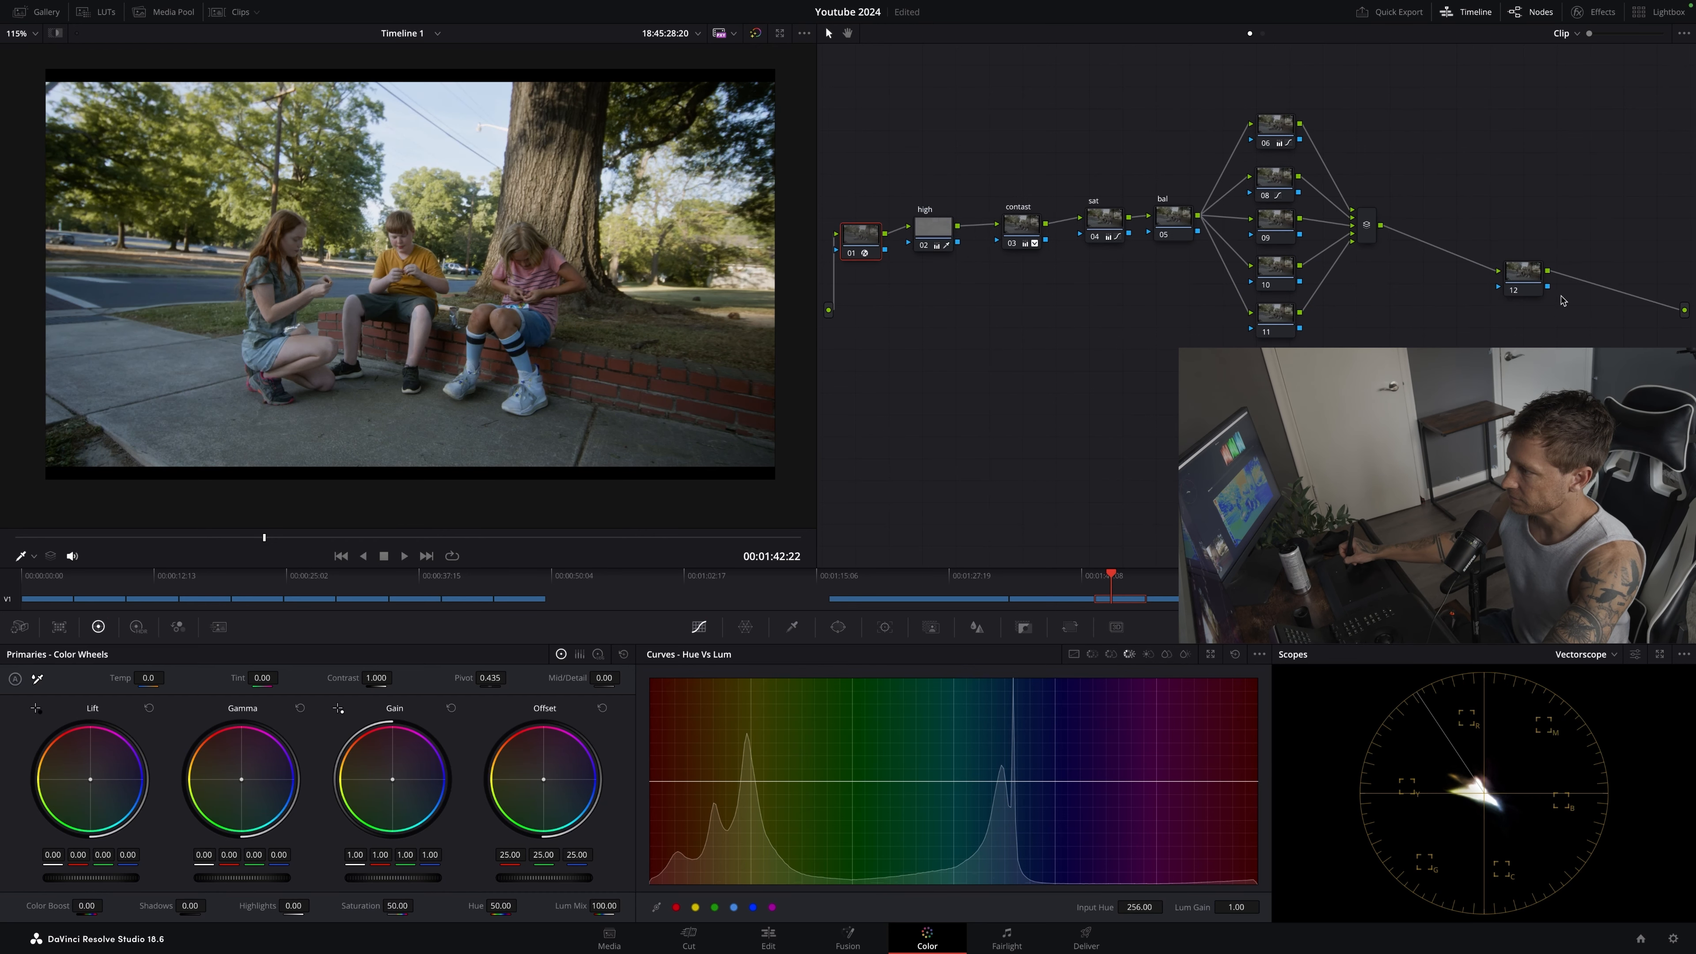
{"action": "left_click_drag", "start_coordinate": [1508, 273], "coordinate": [1429, 287]}
{"action": "right_click", "coordinate": [1445, 304]}
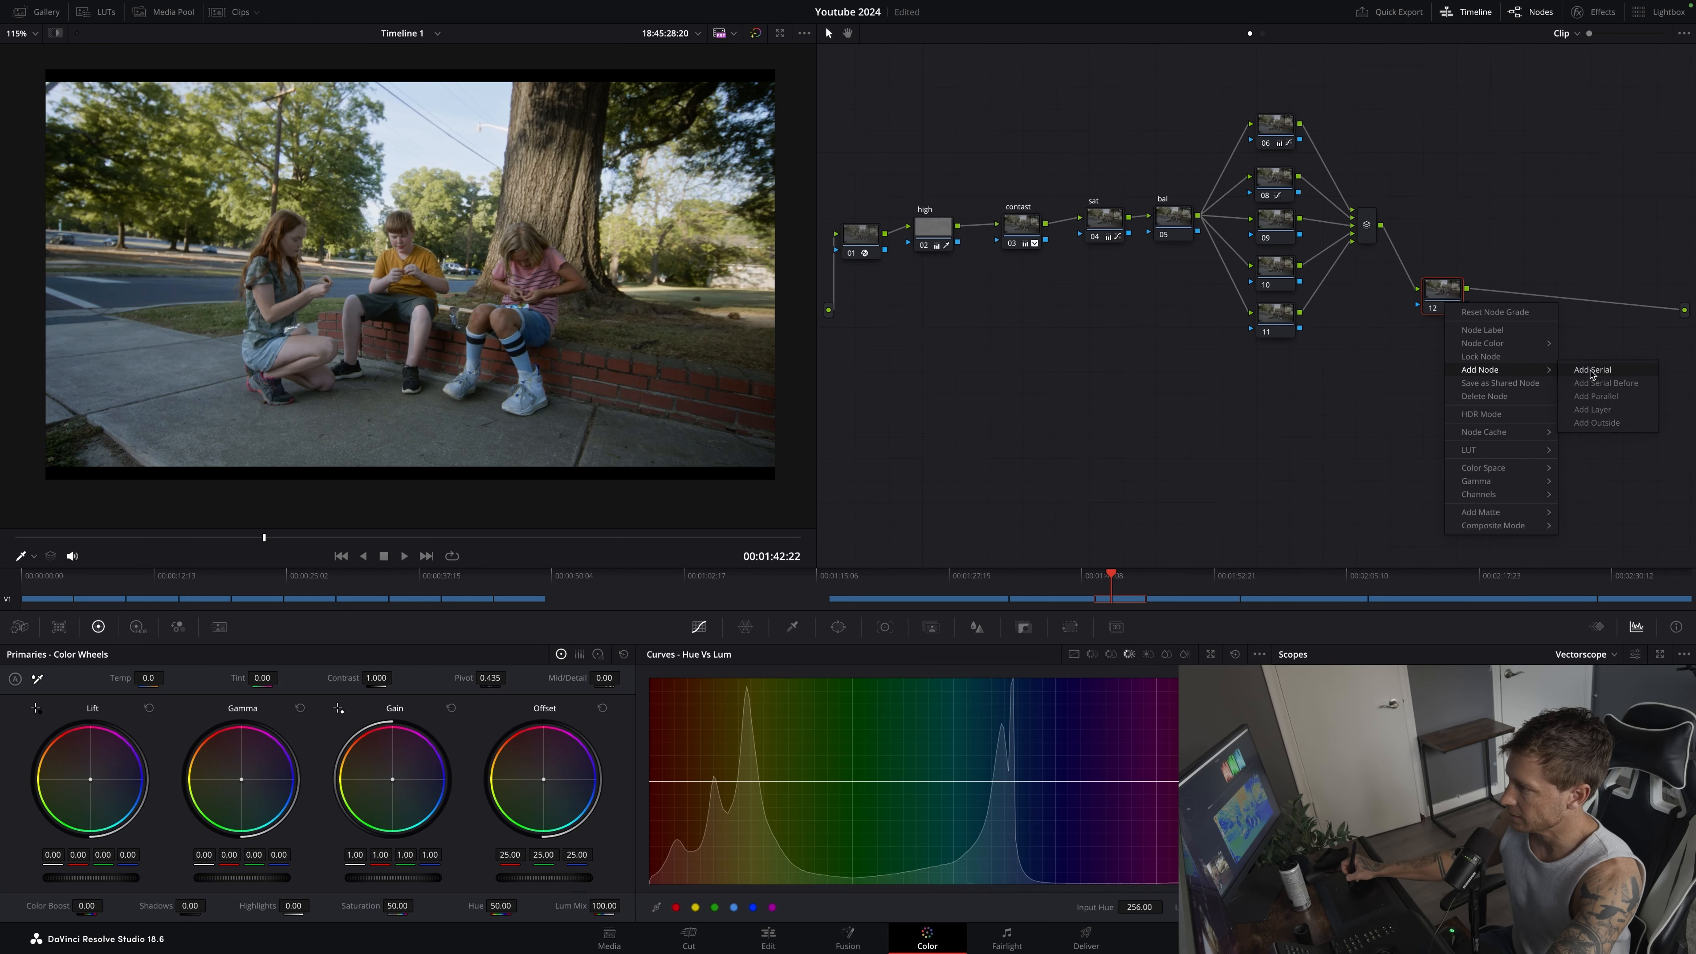
{"action": "left_click", "coordinate": [1590, 374]}
{"action": "key", "text": "b"}
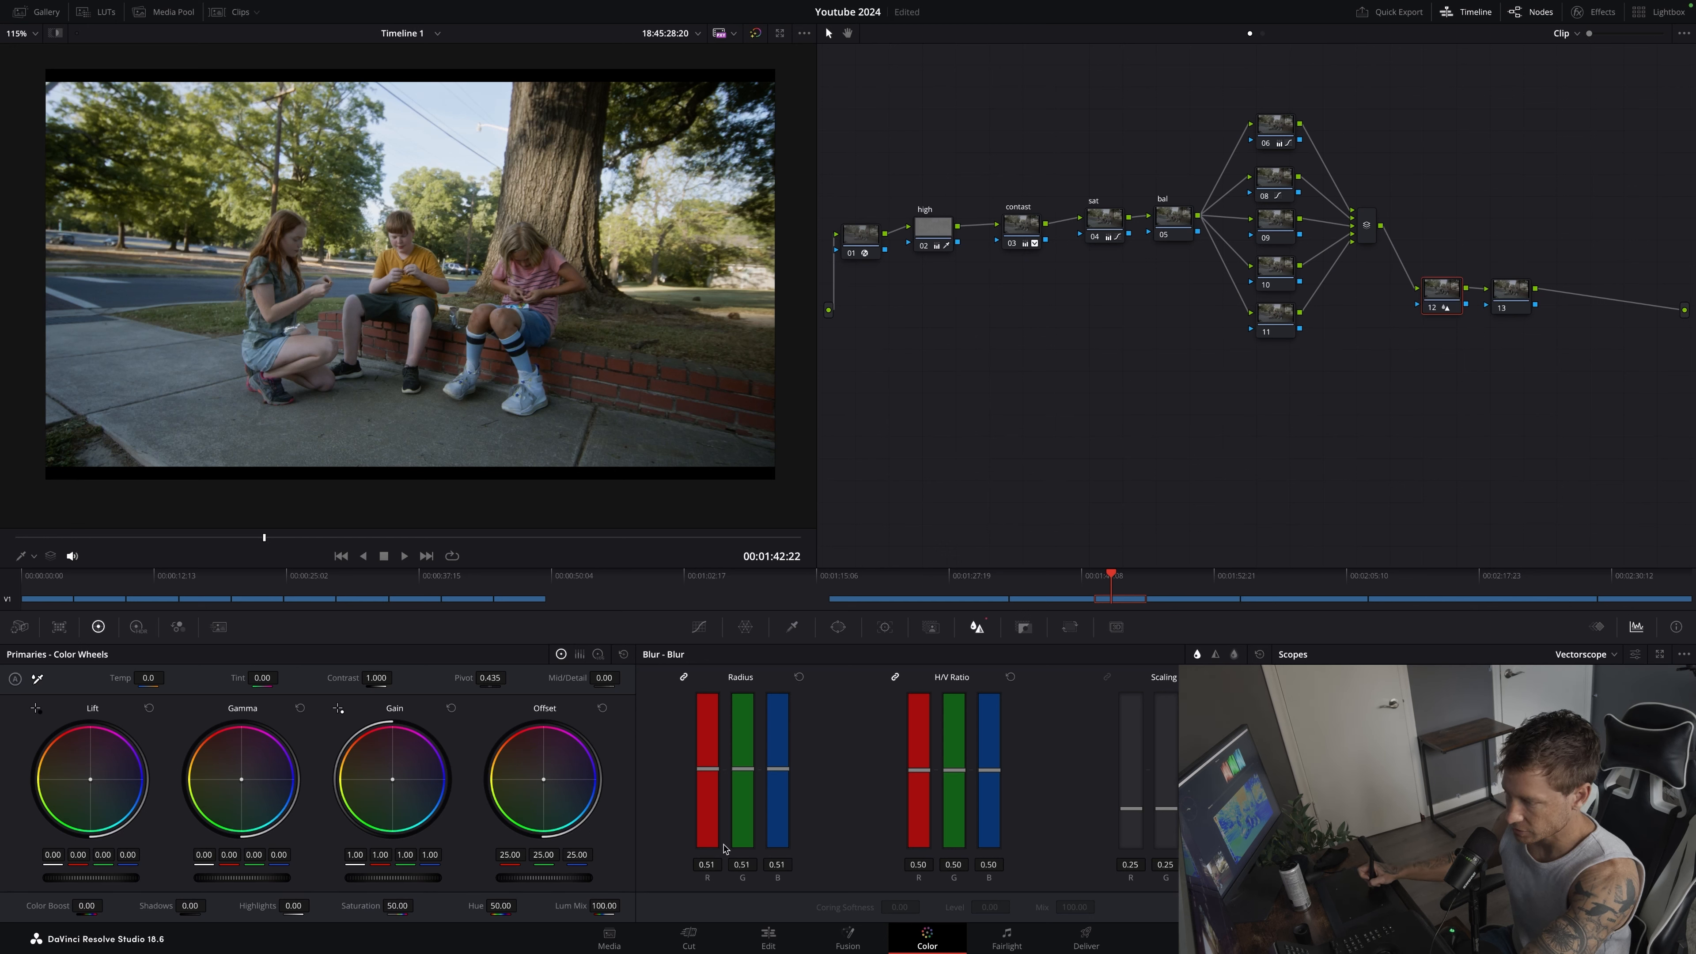
Search the effects library for "fil" and apply Film Grain to the last node
{"action": "left_click", "coordinate": [1593, 12]}
{"action": "left_click", "coordinate": [1659, 33]}
{"action": "type", "text": "fil"}
{"action": "left_click_drag", "start_coordinate": [1501, 197], "coordinate": [1393, 297]}
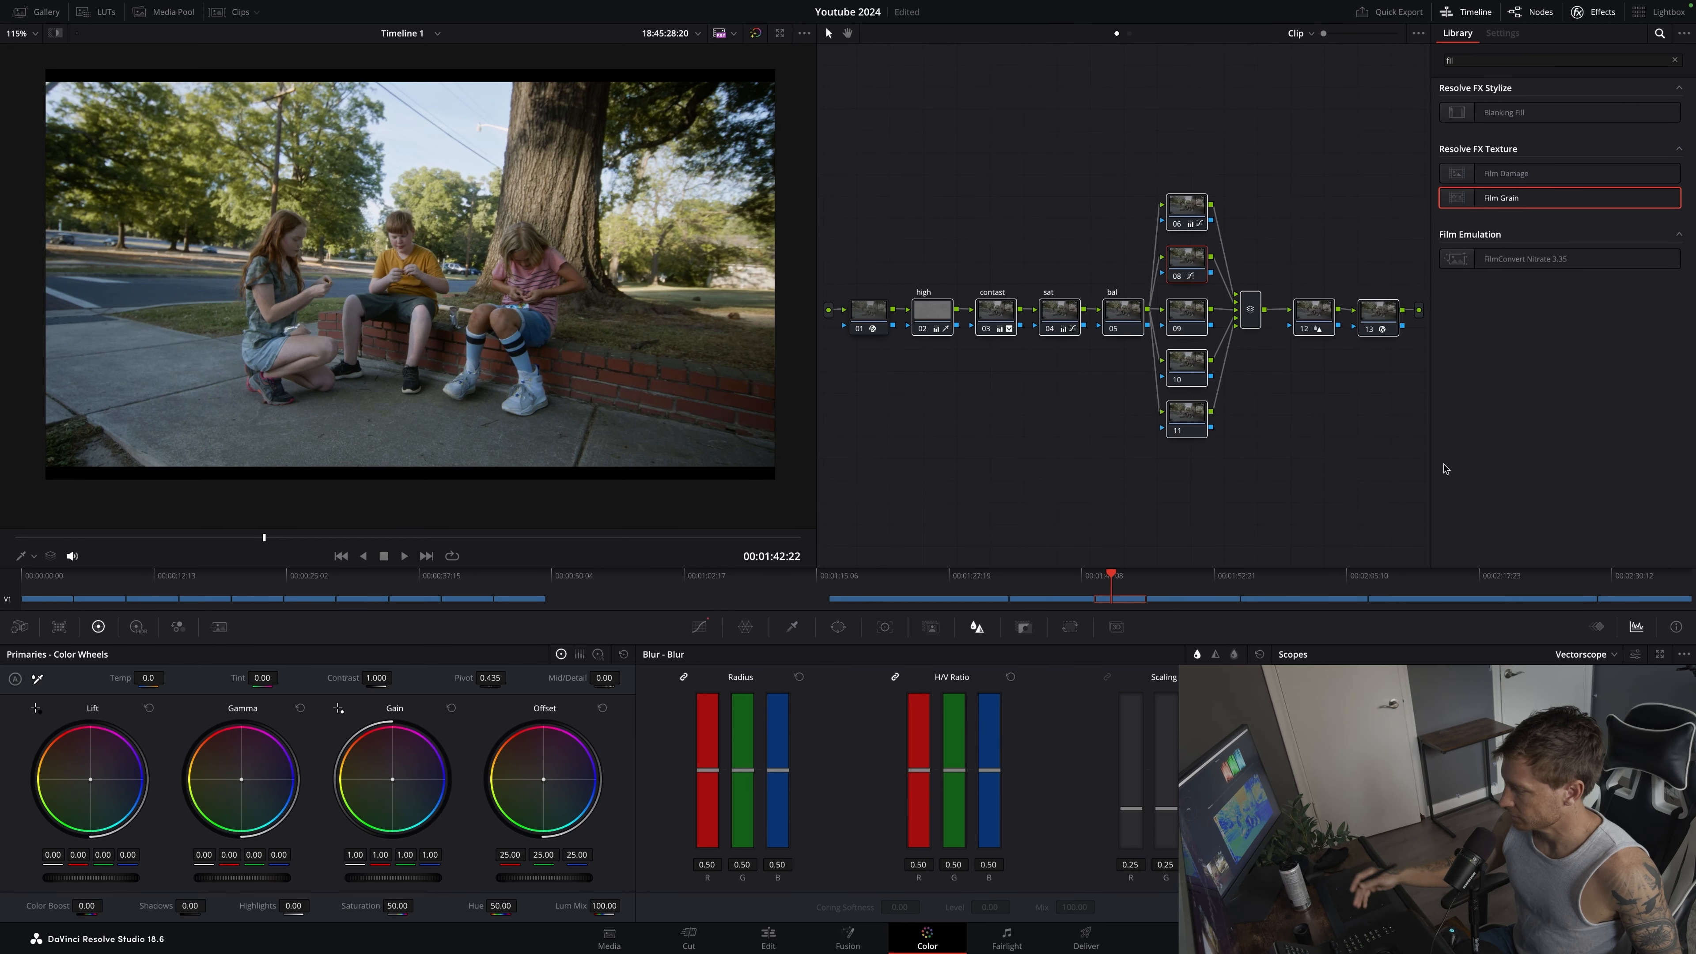
Set the contast node's Contrast to 1.355 and Pivot to 0.320, and compare the high node off and on
{"action": "key", "text": "super+d"}
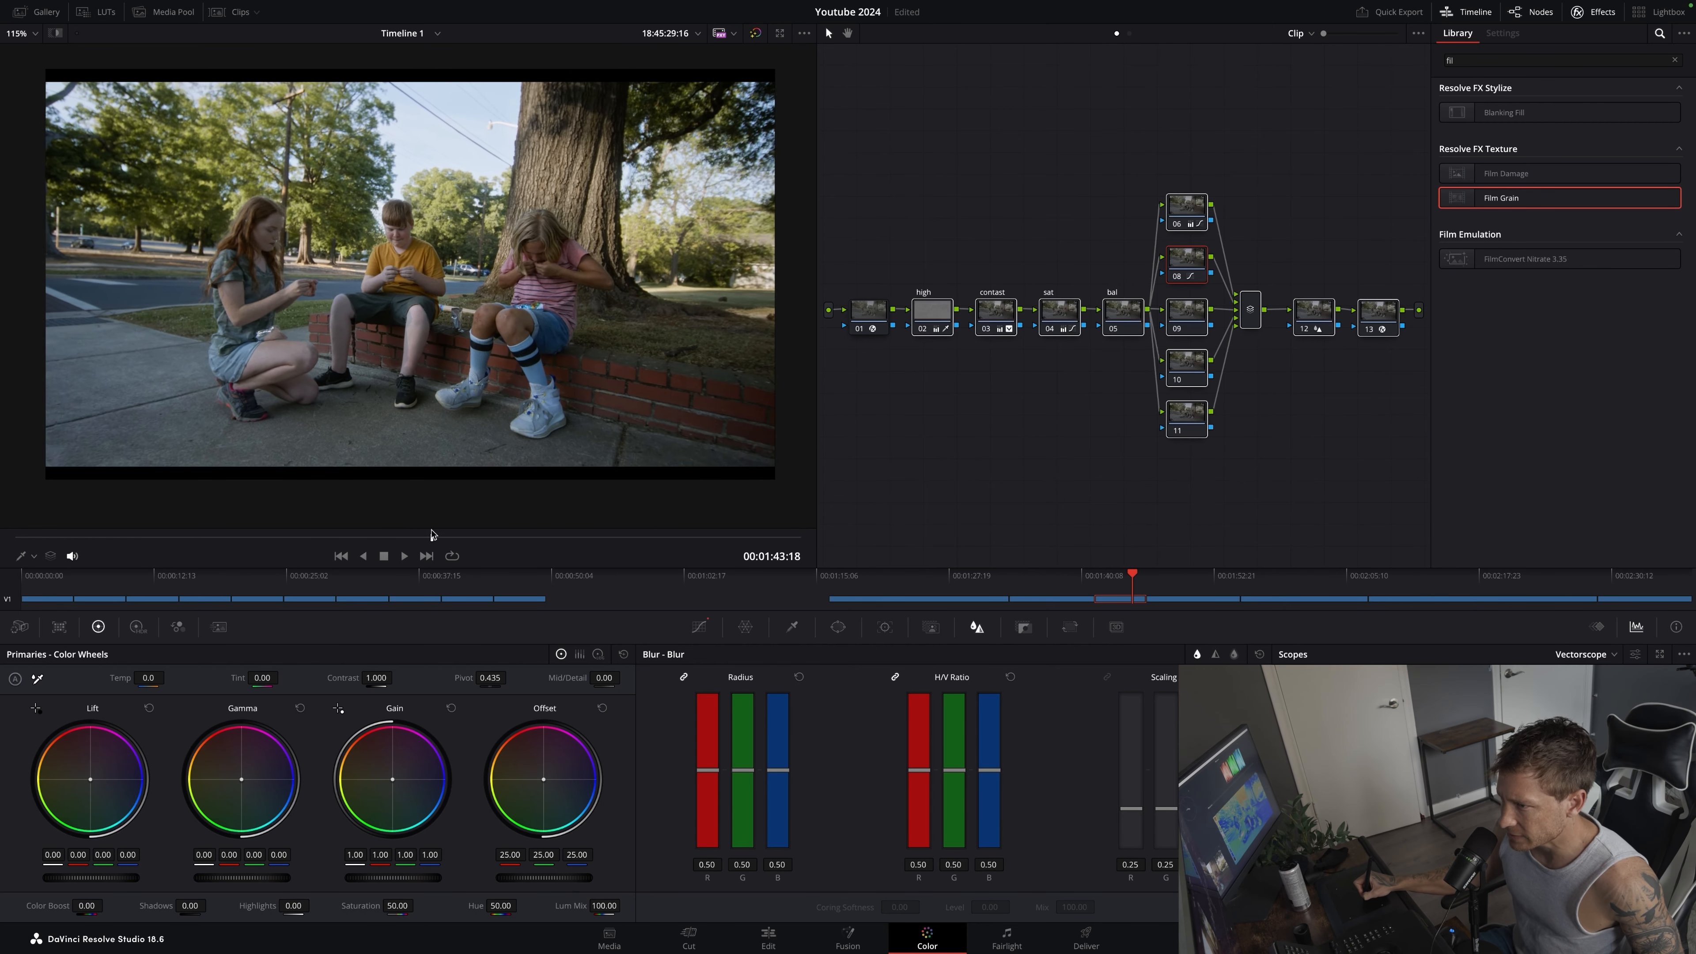
{"action": "left_click", "coordinate": [1014, 297]}
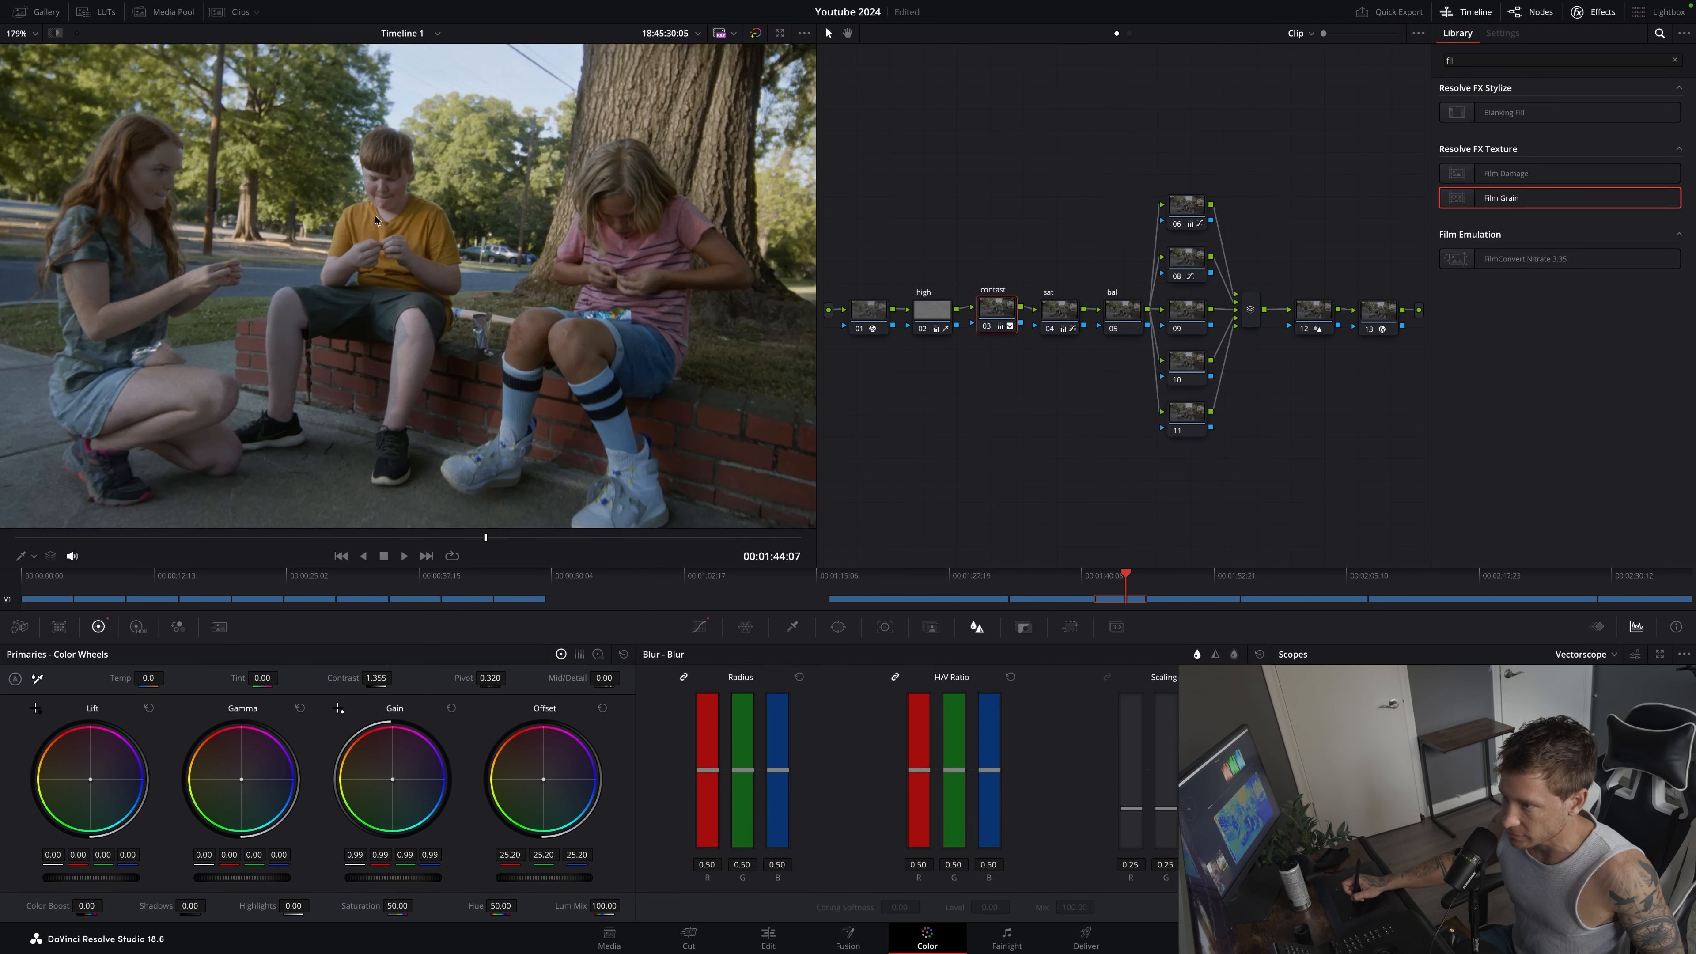
{"action": "left_click", "coordinate": [947, 309]}
{"action": "key", "text": "ctrl+d"}
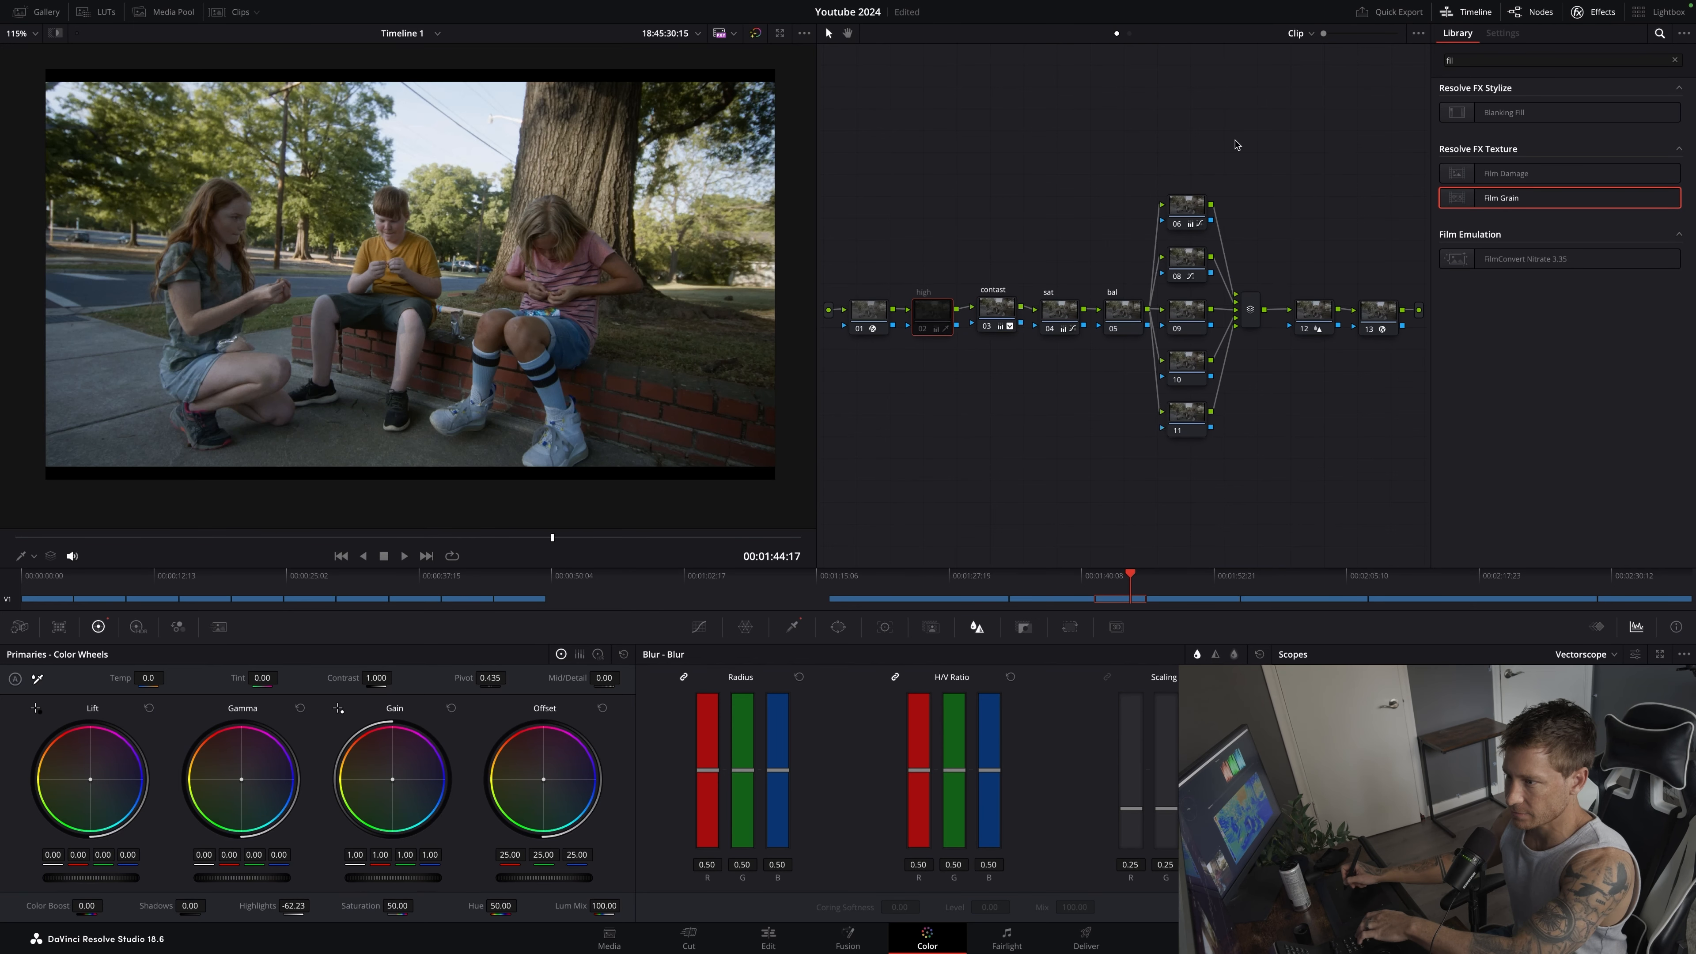
{"action": "key", "text": "super+d"}
{"action": "key", "text": "super+d"}
{"action": "key", "text": "super+d"}
Compare the image with every node after the first one off and on
{"action": "key", "text": "super+minus"}
{"action": "left_click_drag", "start_coordinate": [1415, 128], "coordinate": [917, 494]}
{"action": "key", "text": "ctrl+d"}
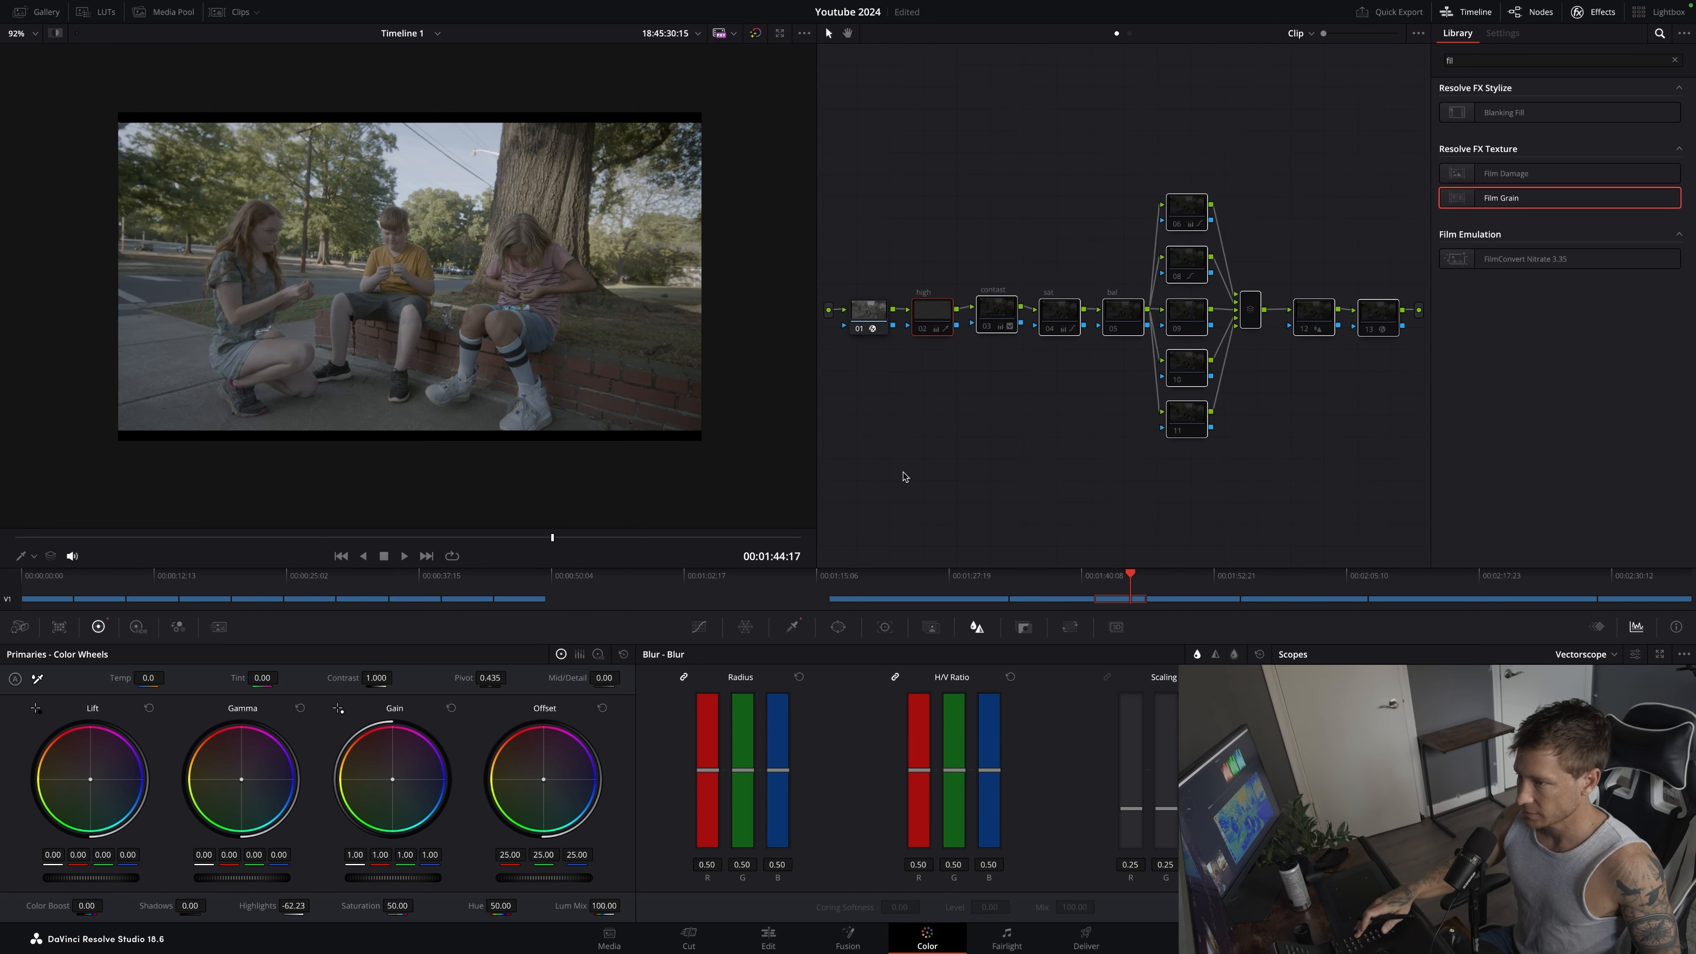
{"action": "key", "text": "ctrl+d"}
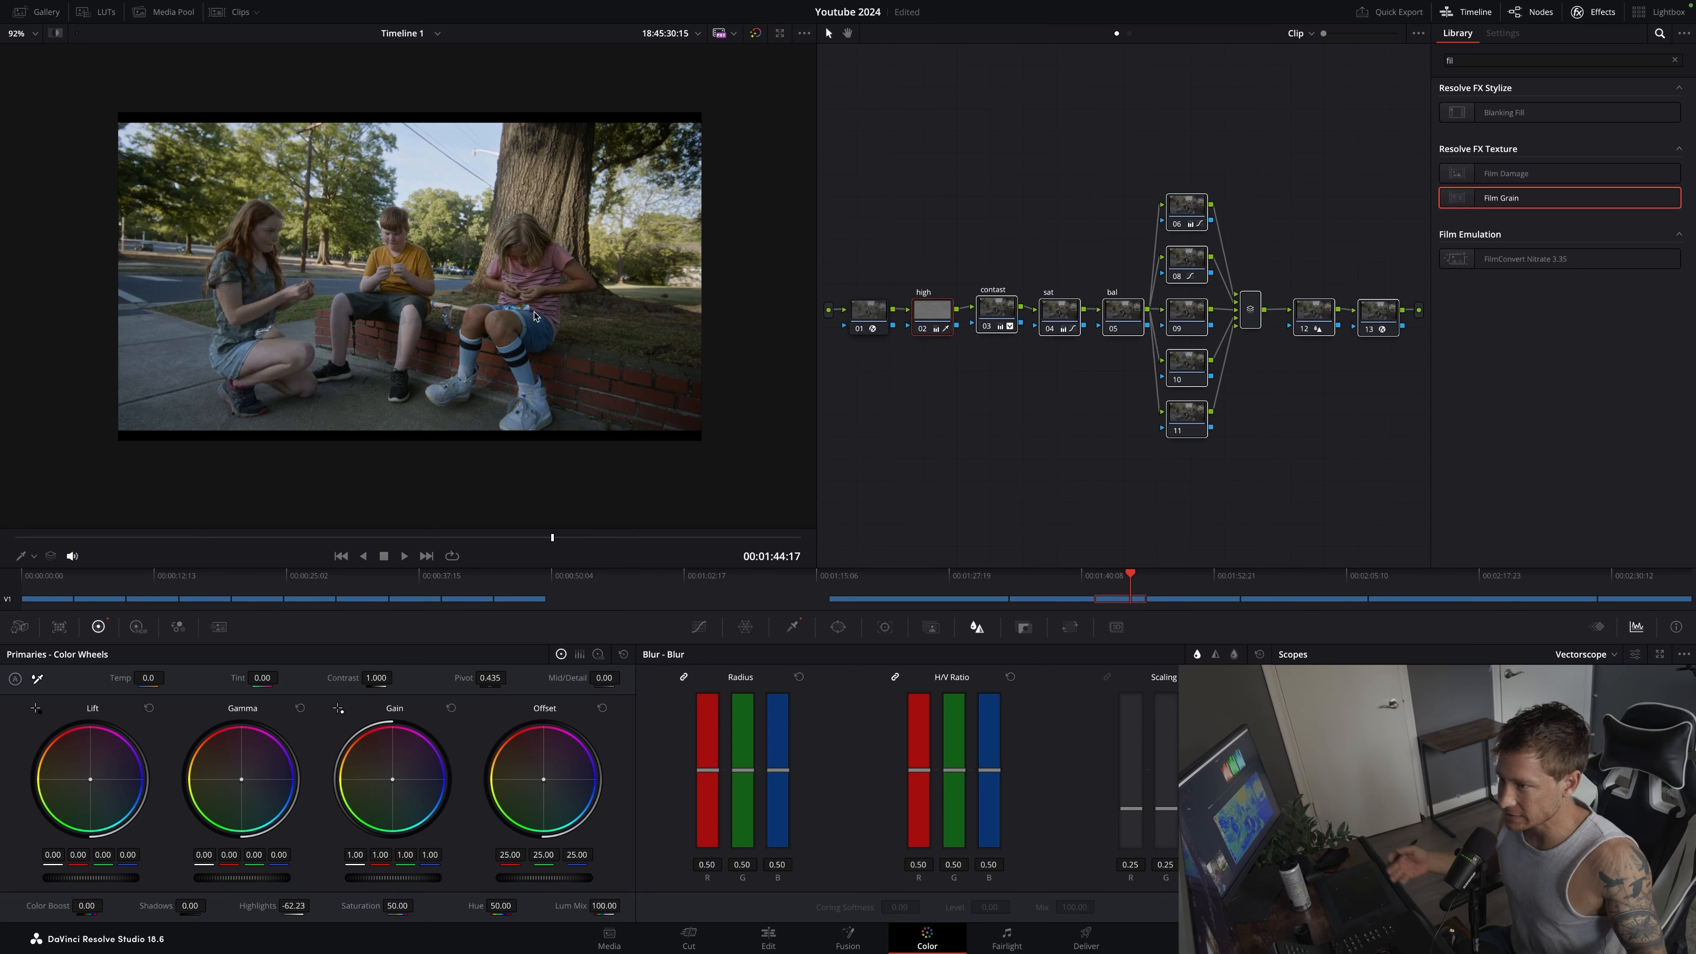
Pull down the yellow range of the Hue Vs Lum curve on the middle branch node
{"action": "left_click", "coordinate": [1187, 311]}
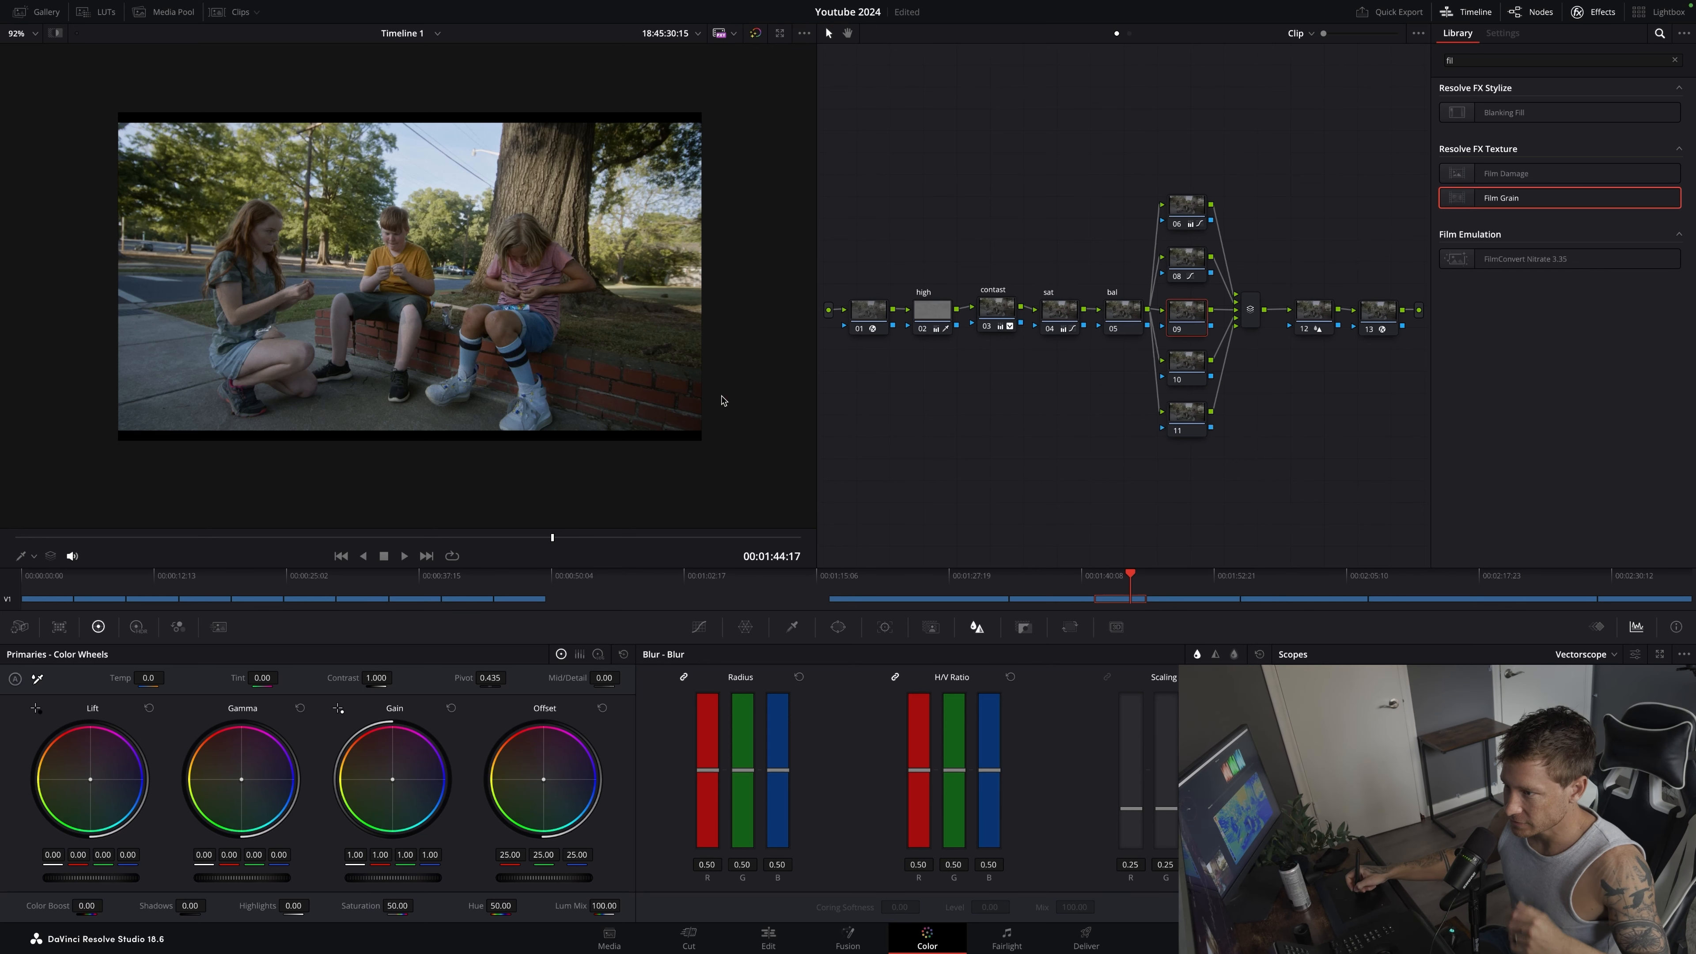
{"action": "left_click", "coordinate": [701, 630]}
{"action": "left_click_drag", "start_coordinate": [793, 800], "coordinate": [758, 824]}
{"action": "left_click_drag", "start_coordinate": [865, 824], "coordinate": [1012, 785]}
{"action": "mouse_move", "coordinate": [763, 828]}
{"action": "left_mouse_down"}
{"action": "mouse_move", "coordinate": [746, 808]}
{"action": "mouse_move", "coordinate": [744, 824]}
{"action": "left_mouse_up"}
Set the contast node's Pivot to 0.300, select all nodes after the first, and review the clip from 00:01:42:02
{"action": "left_click", "coordinate": [997, 312]}
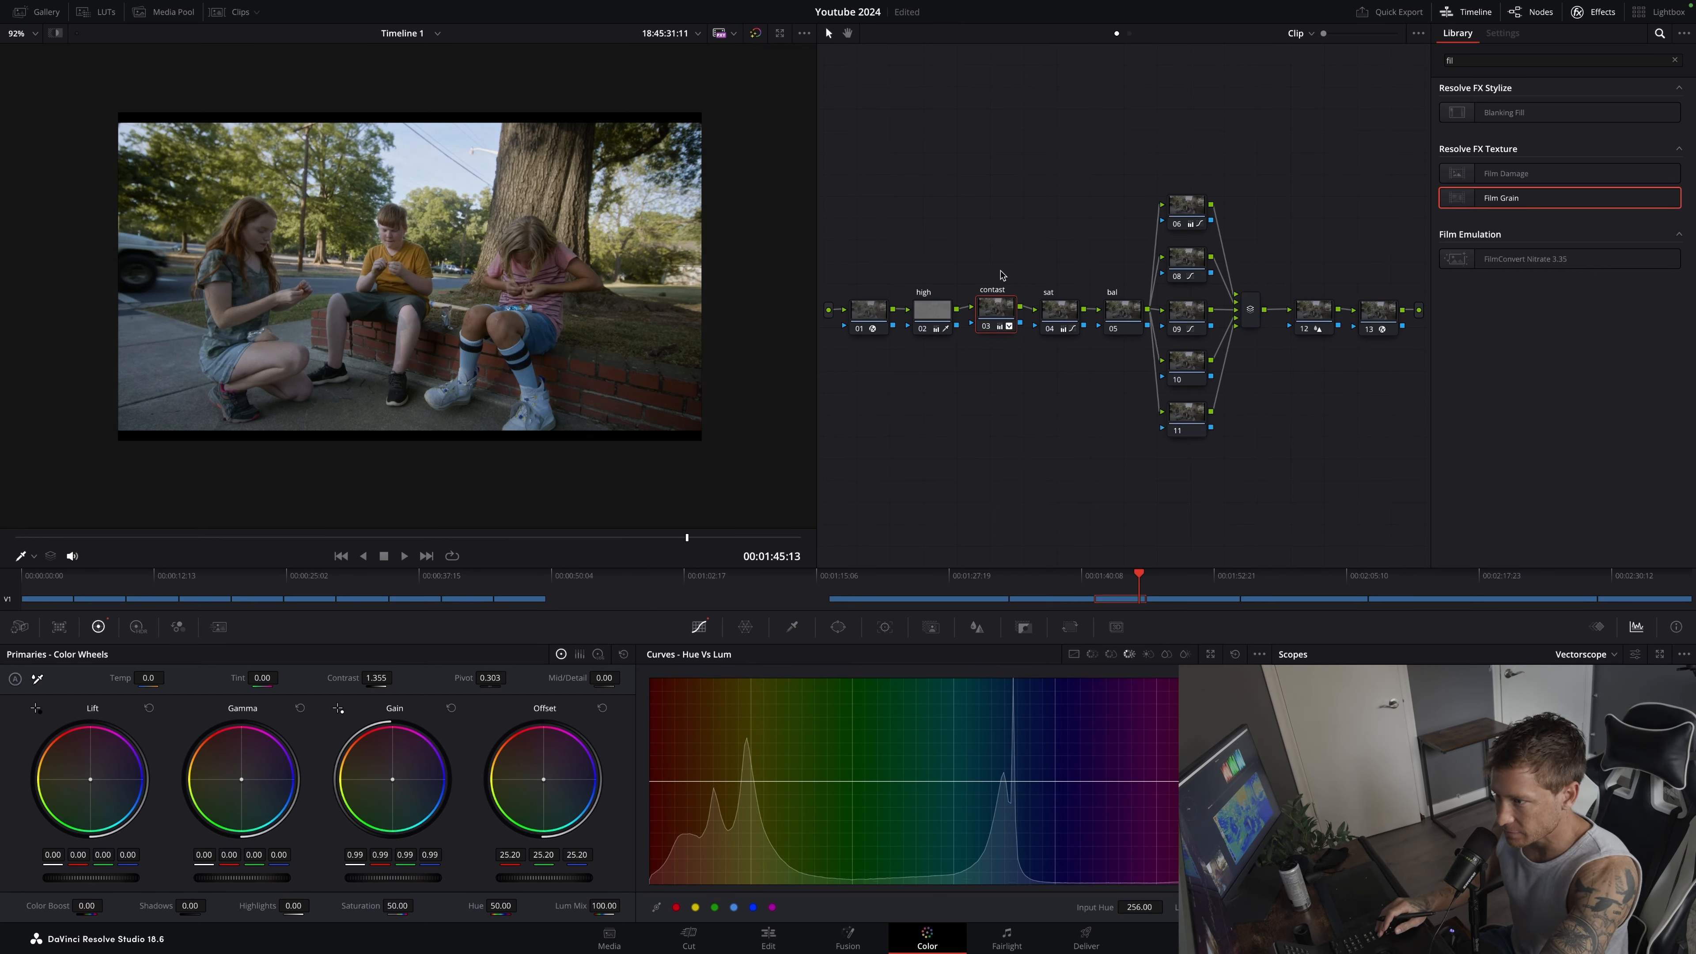
{"action": "left_click_drag", "start_coordinate": [1420, 154], "coordinate": [905, 508]}
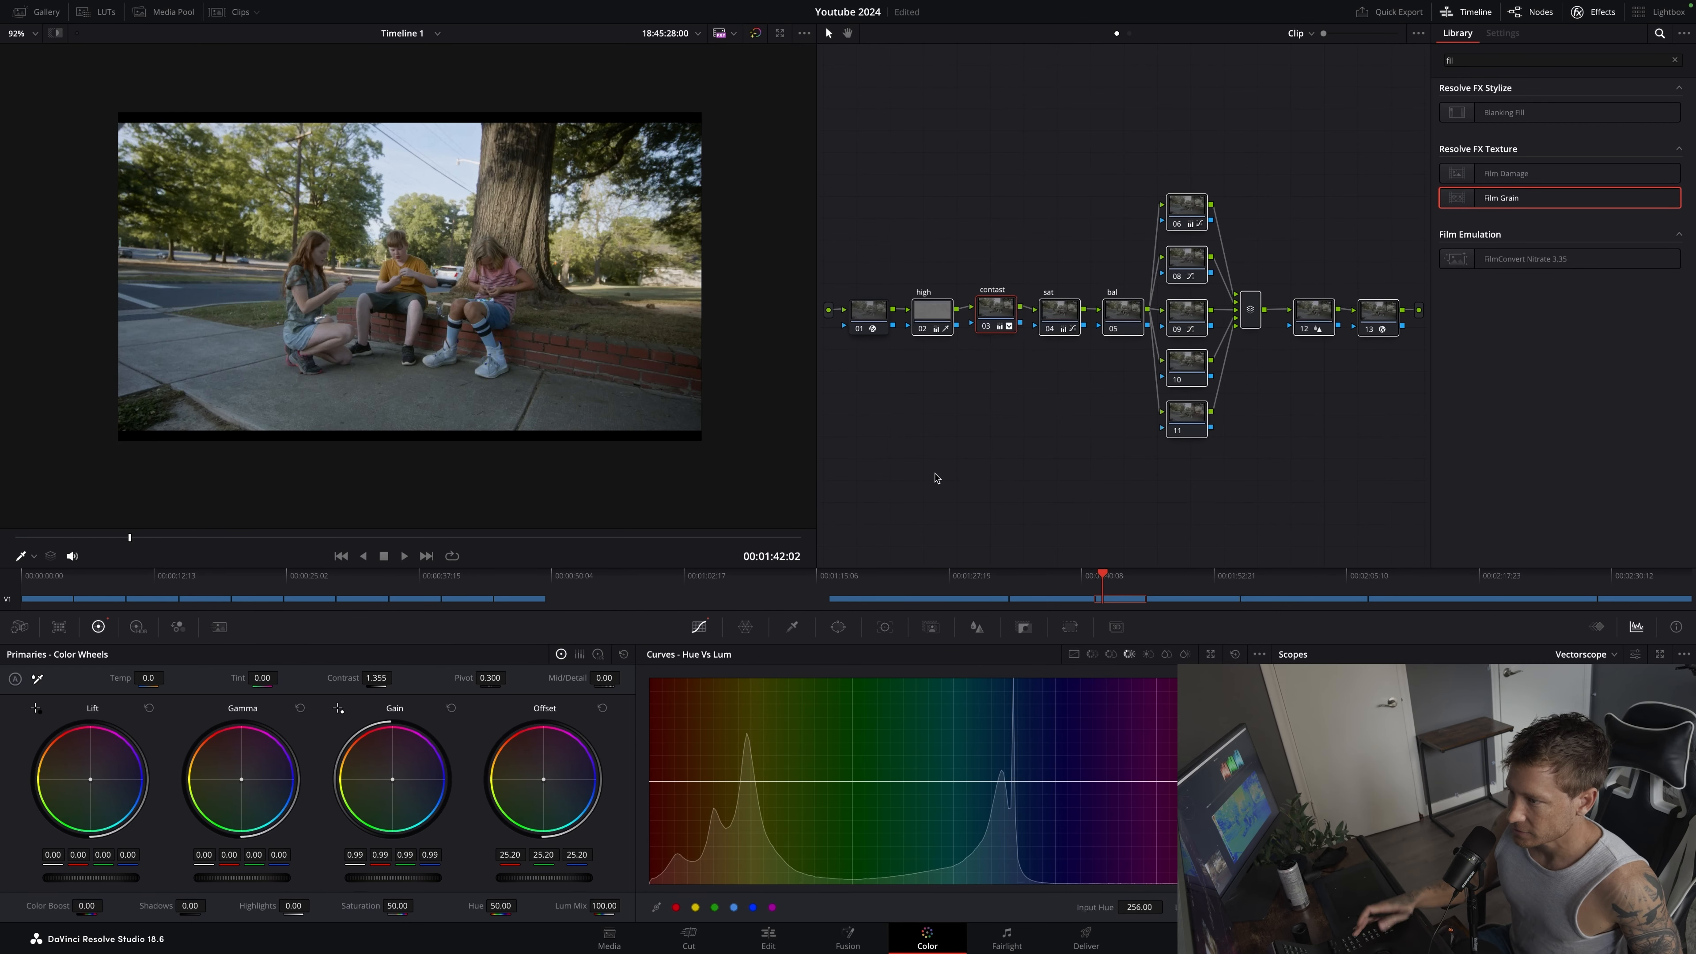
{"action": "key", "text": "space"}
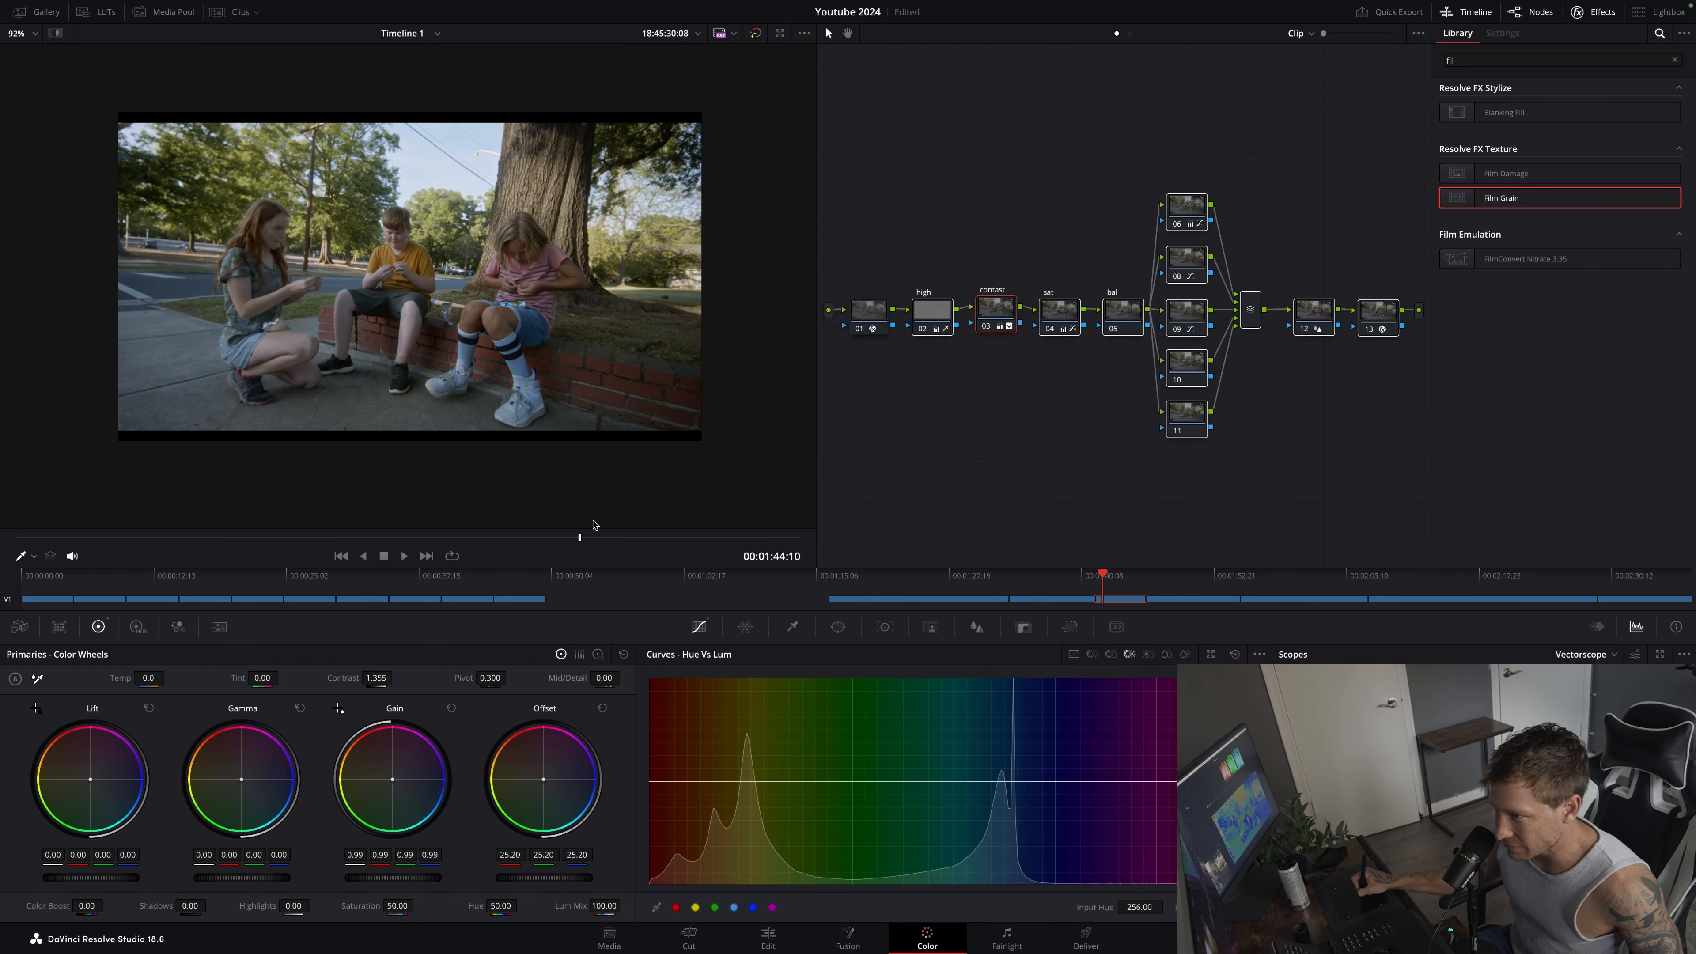
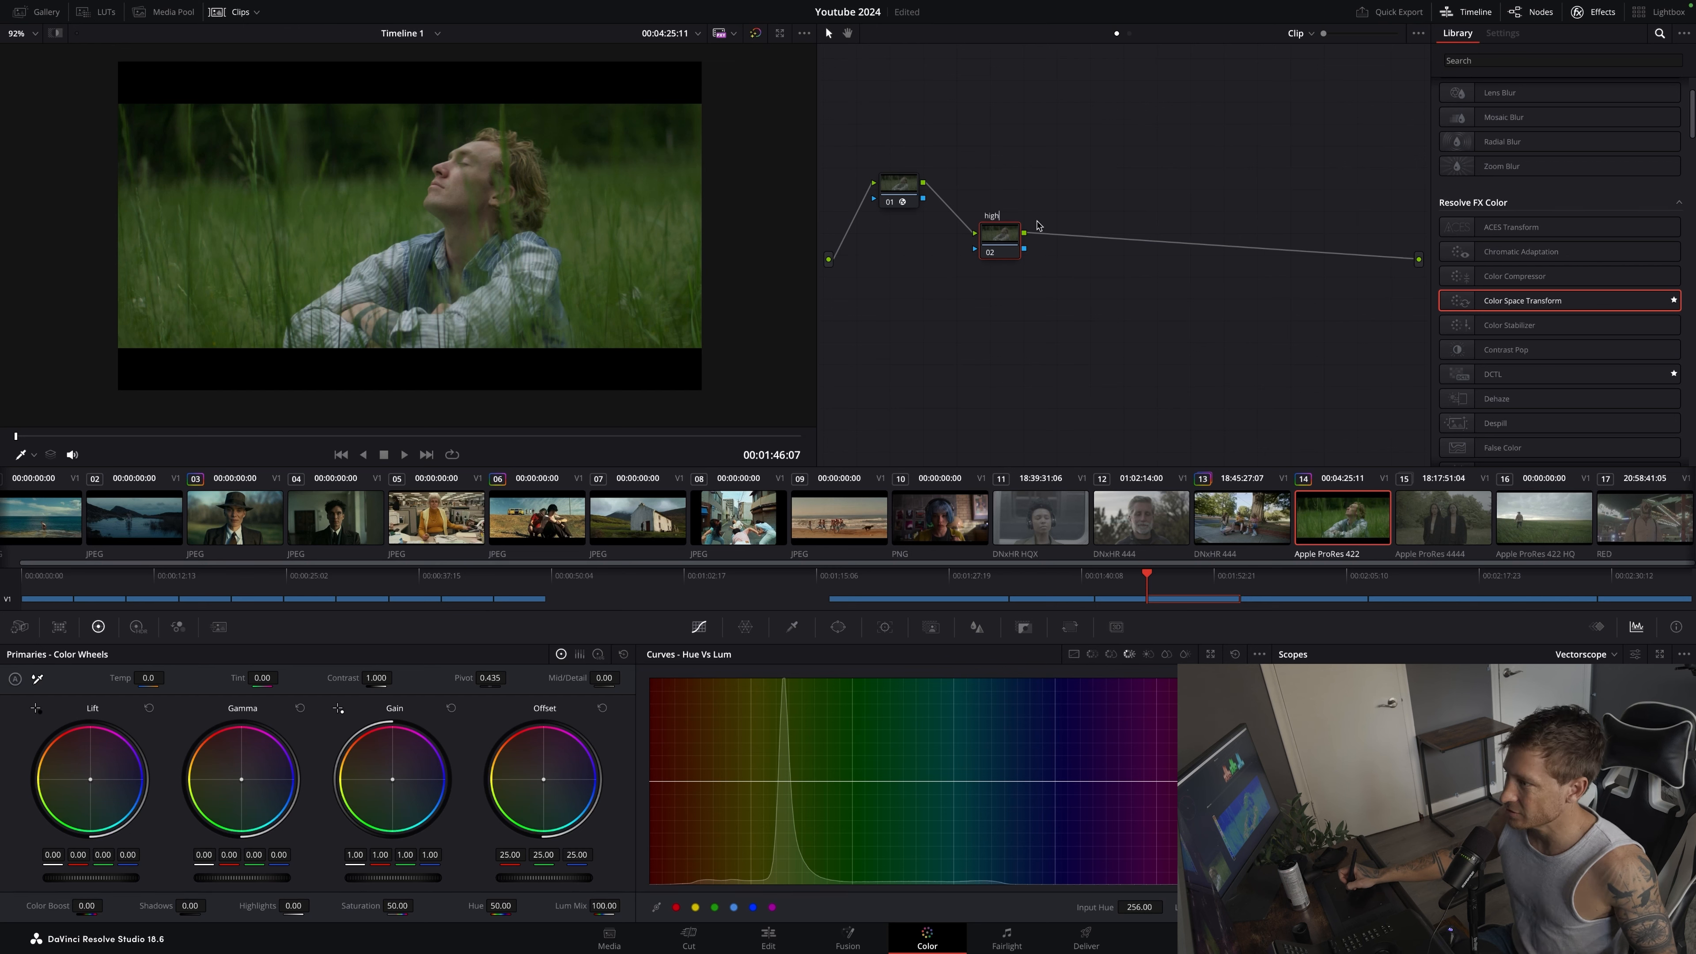
Place the high node closer to the first node, add a serial node after it, and label the new node contrast
{"action": "left_click_drag", "start_coordinate": [1000, 237], "coordinate": [981, 233]}
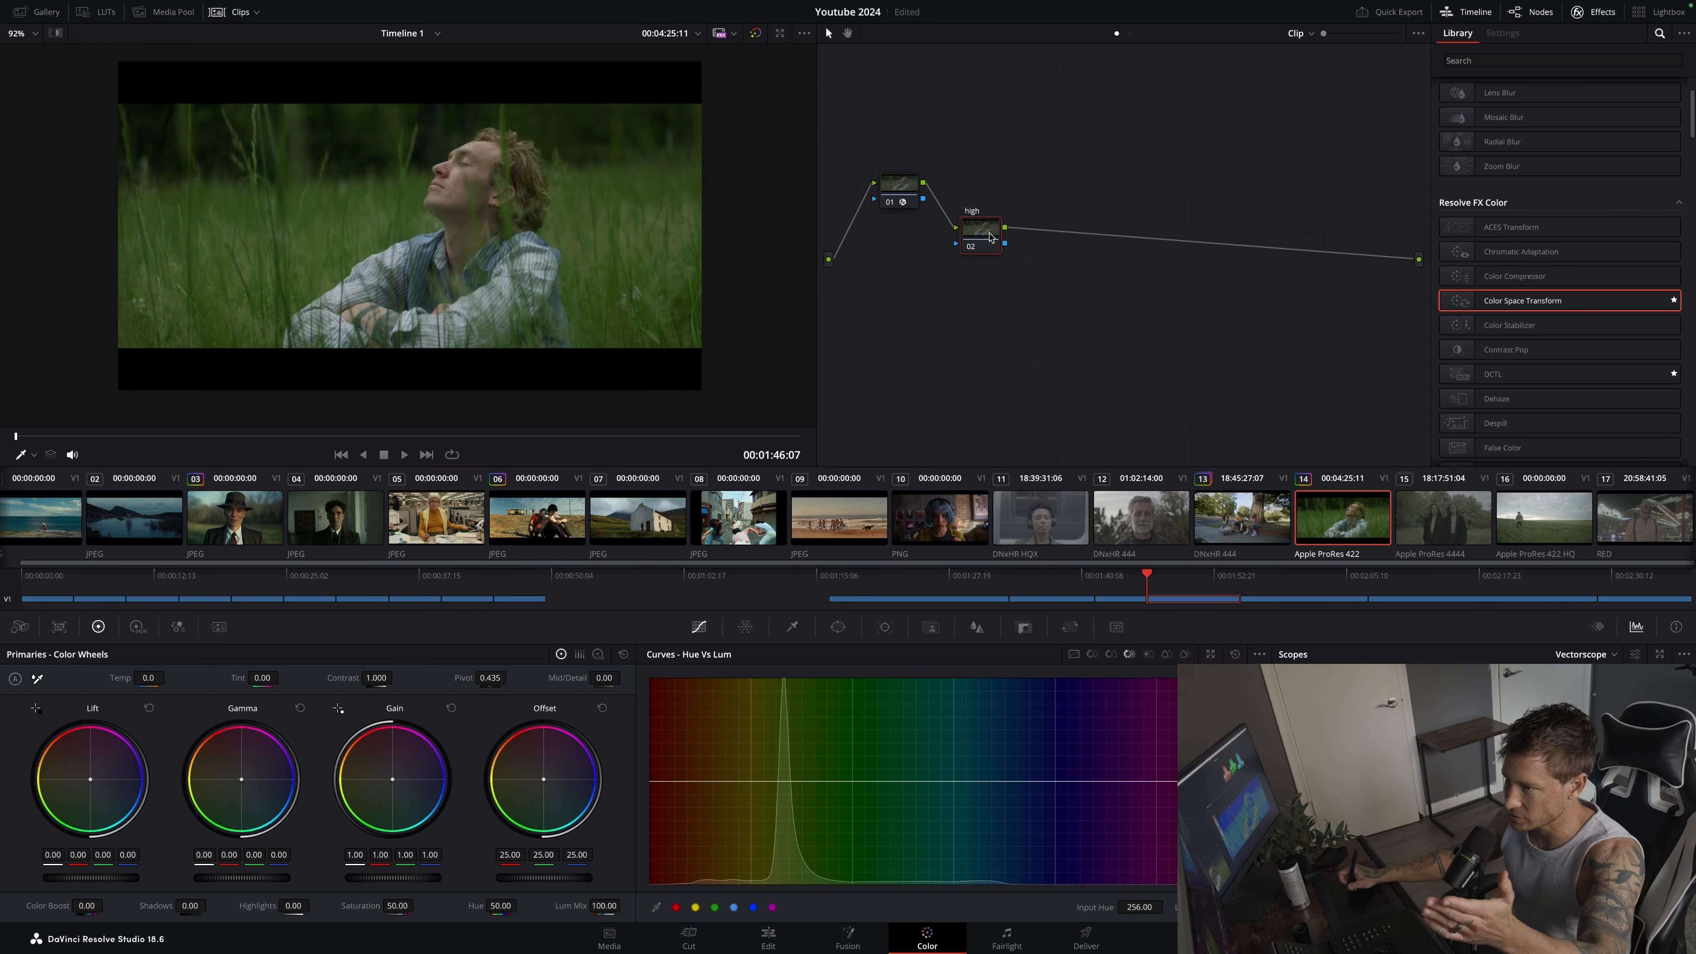
{"action": "right_click", "coordinate": [981, 235]}
{"action": "mouse_move", "coordinate": [1019, 297]}
{"action": "left_click", "coordinate": [1125, 301]}
{"action": "right_click", "coordinate": [1054, 232]}
{"action": "left_click", "coordinate": [1080, 258]}
{"action": "type", "text": "c"}
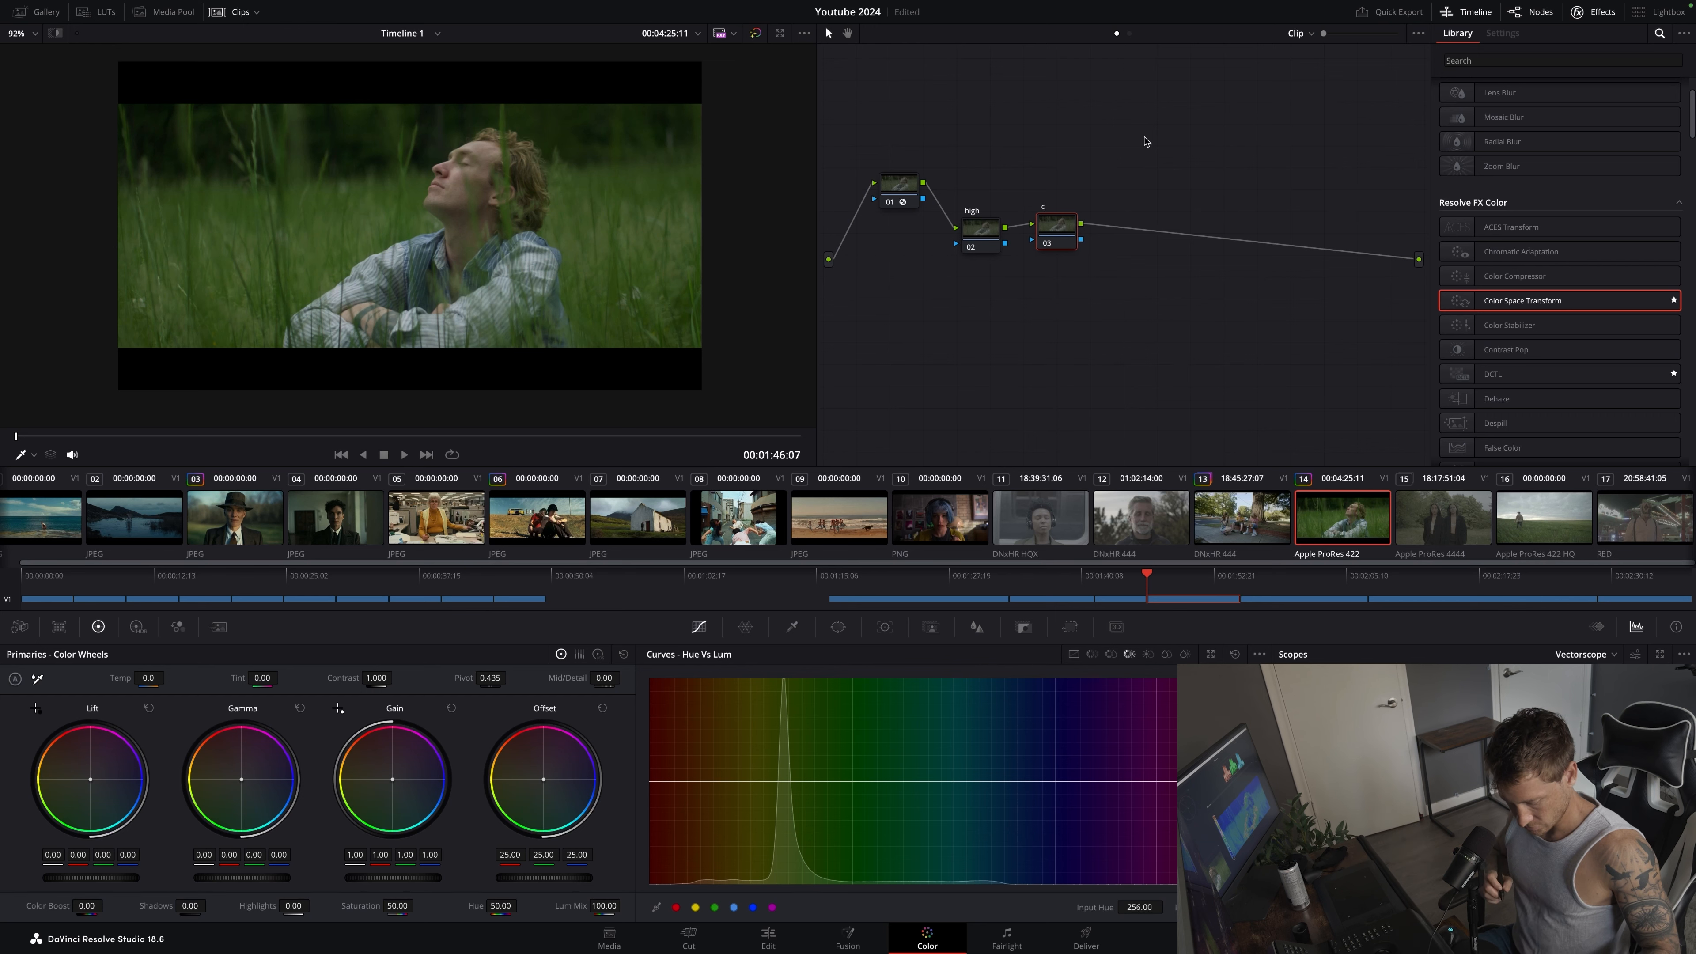
{"action": "type", "text": "ontras"}
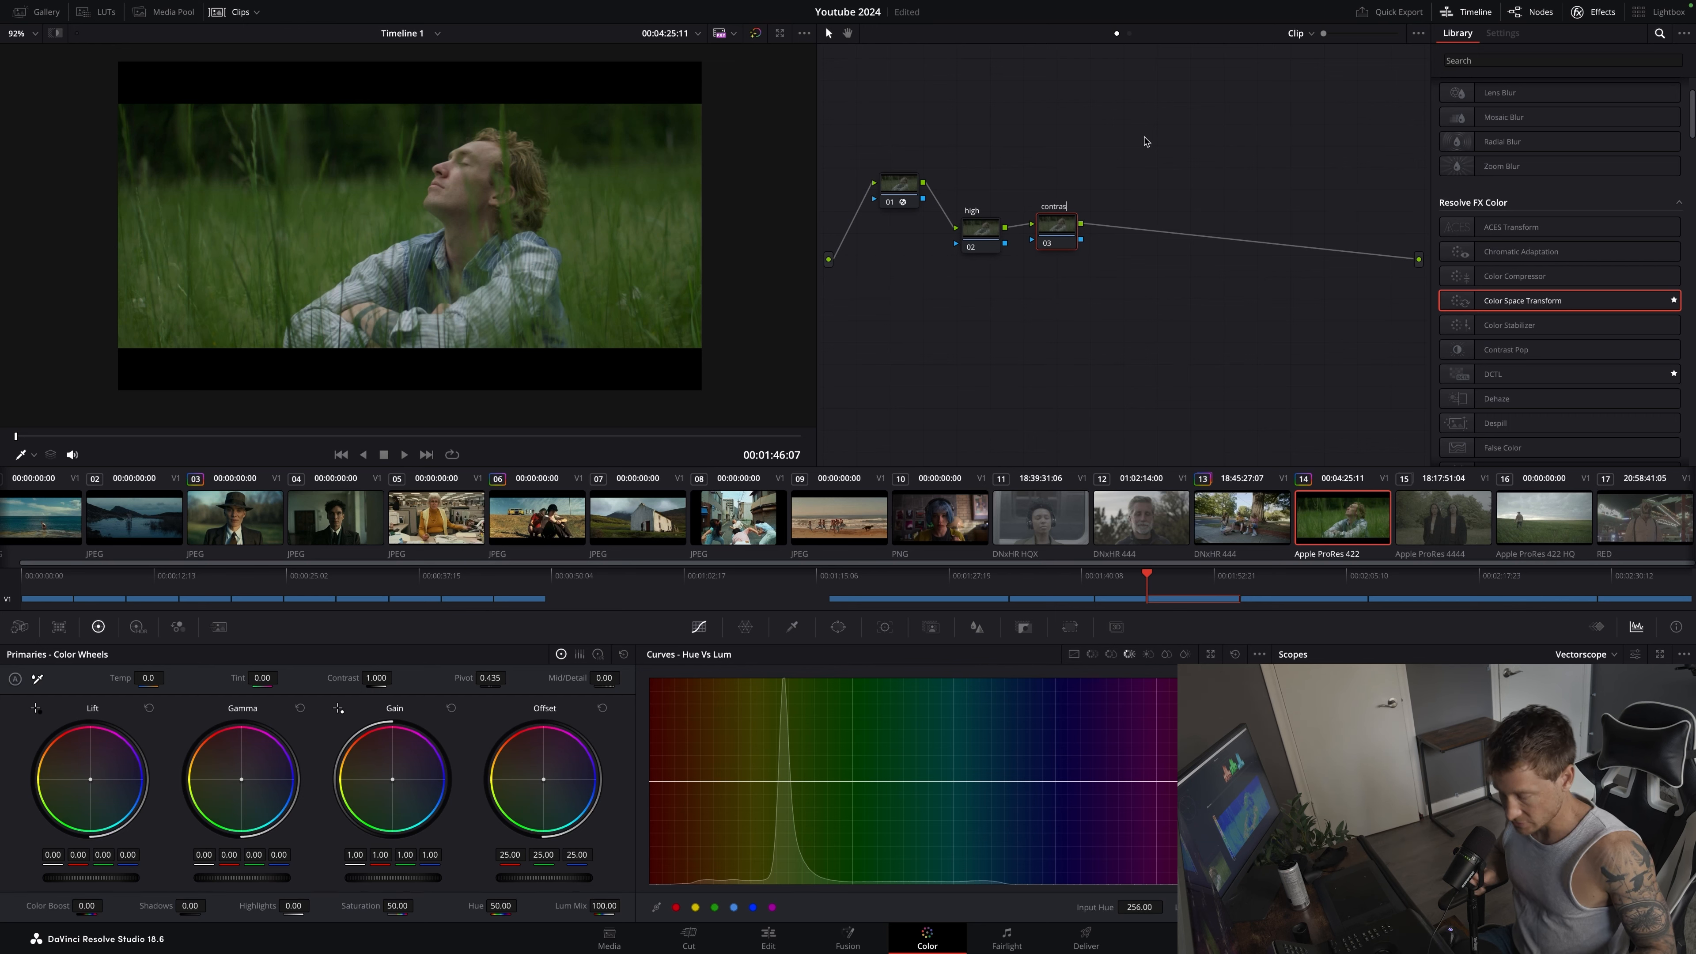
{"action": "type", "text": "t"}
{"action": "key", "text": "Return"}
Add a serial node after the contrast node and label it sat
{"action": "right_click", "coordinate": [1061, 233]}
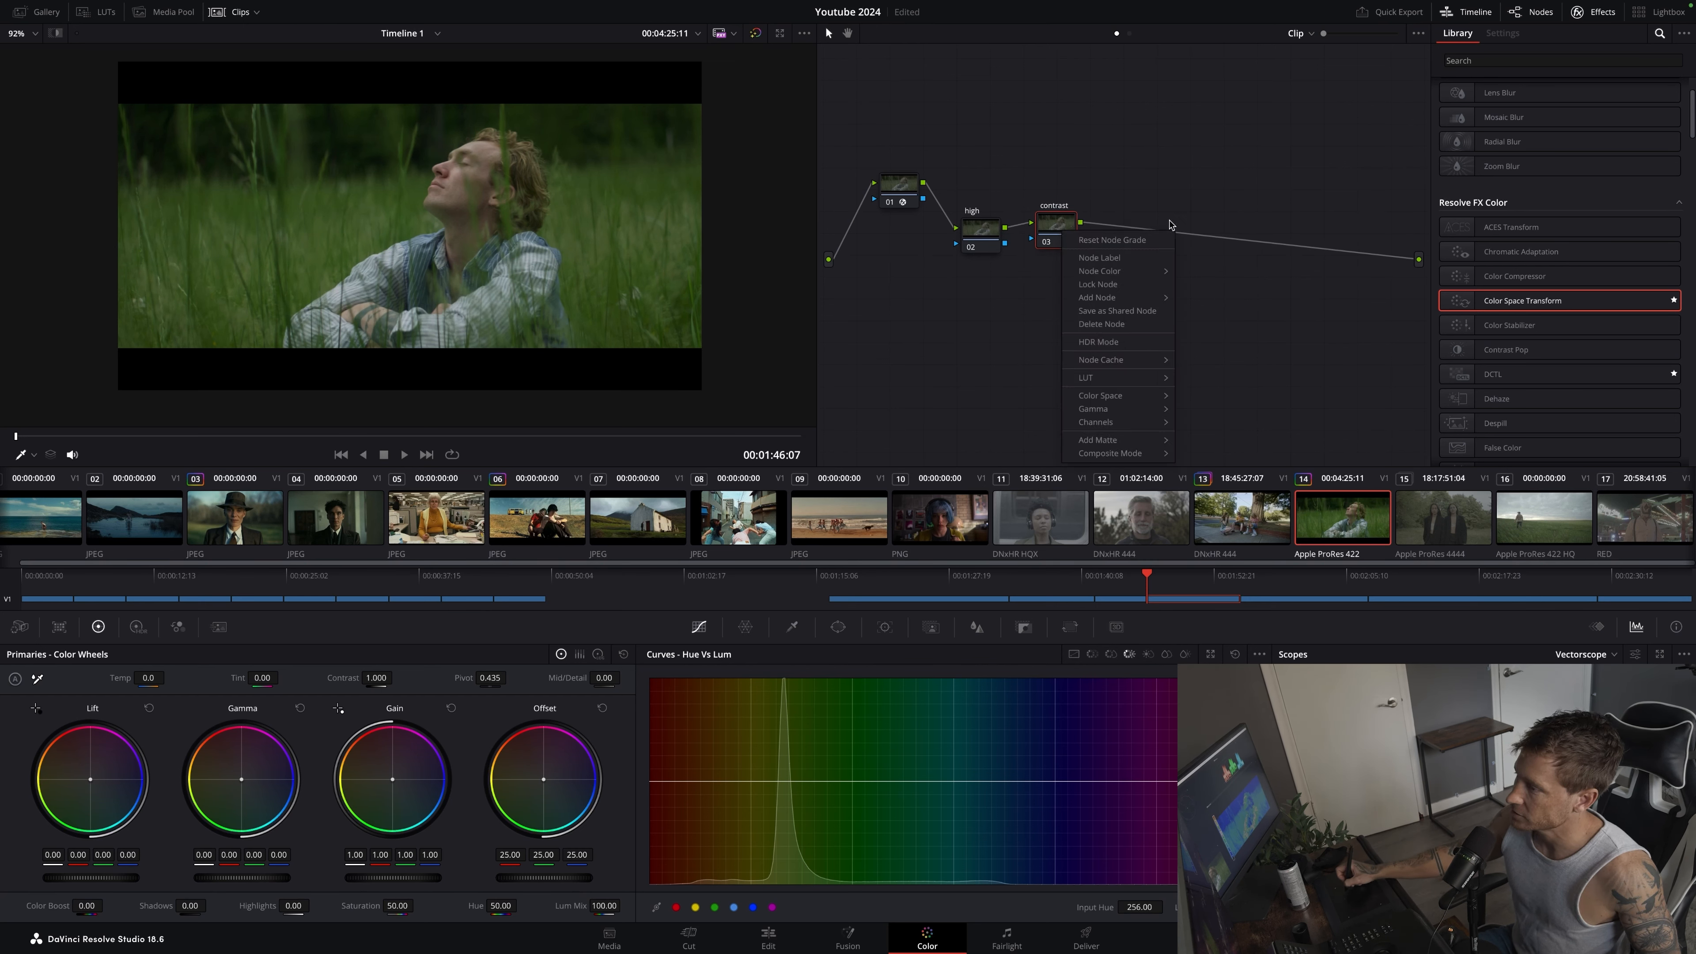
{"action": "left_click", "coordinate": [1201, 298]}
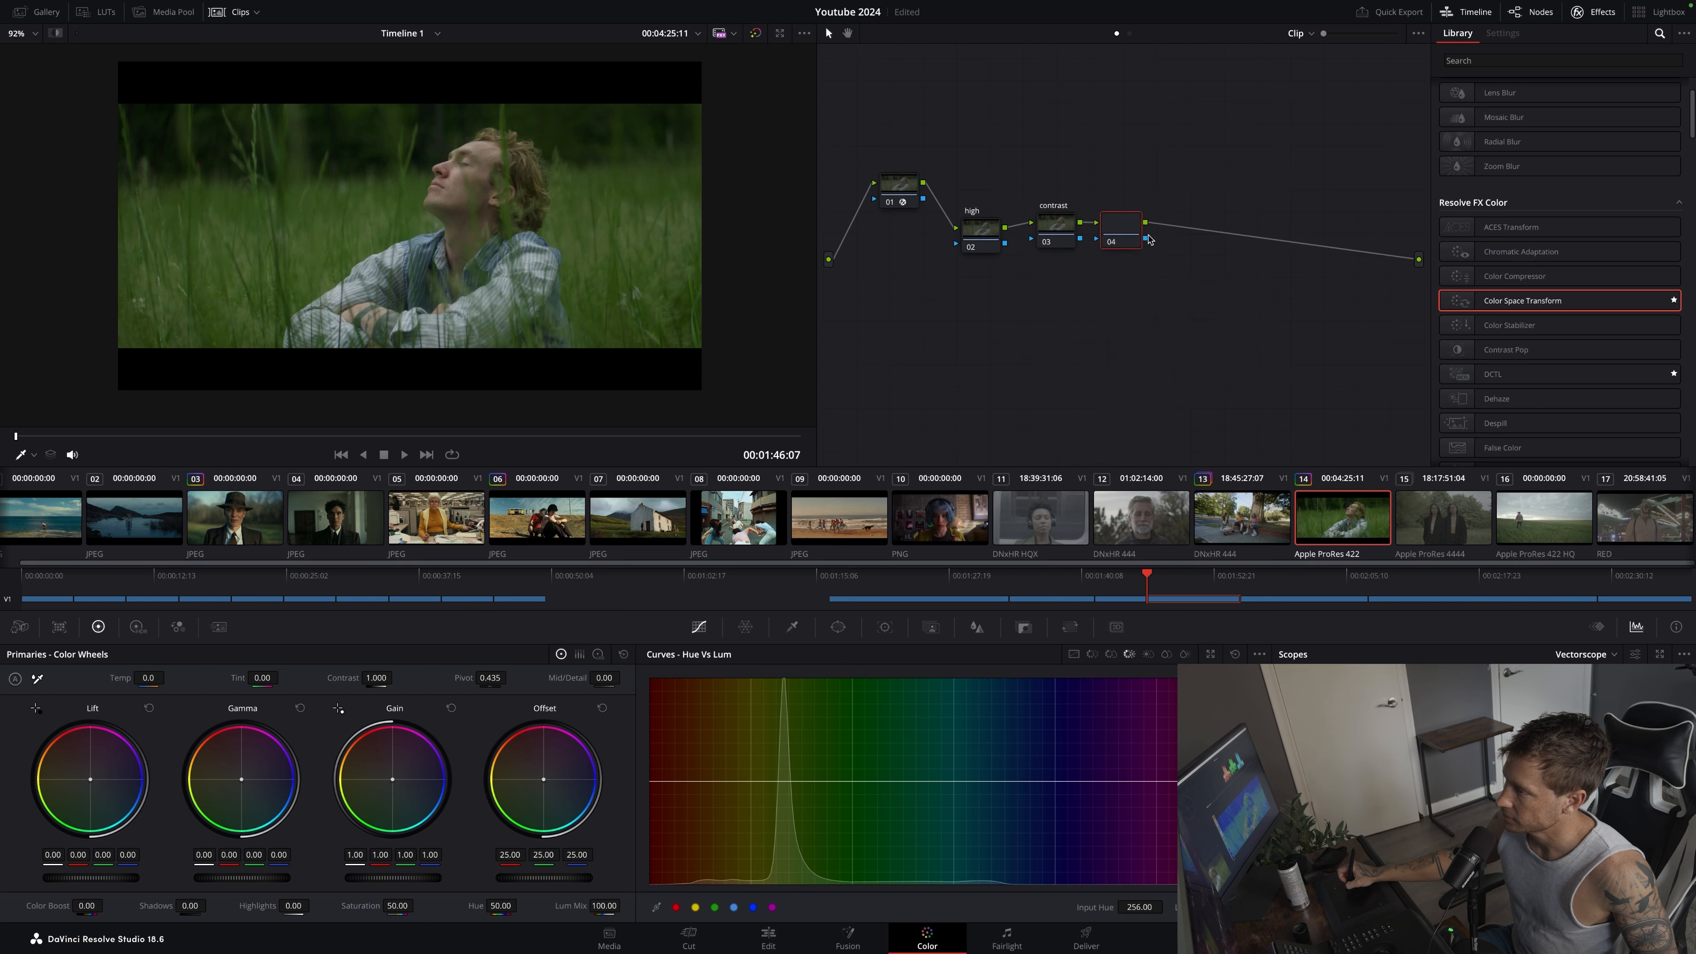
{"action": "right_click", "coordinate": [1126, 232]}
{"action": "left_click", "coordinate": [1152, 262]}
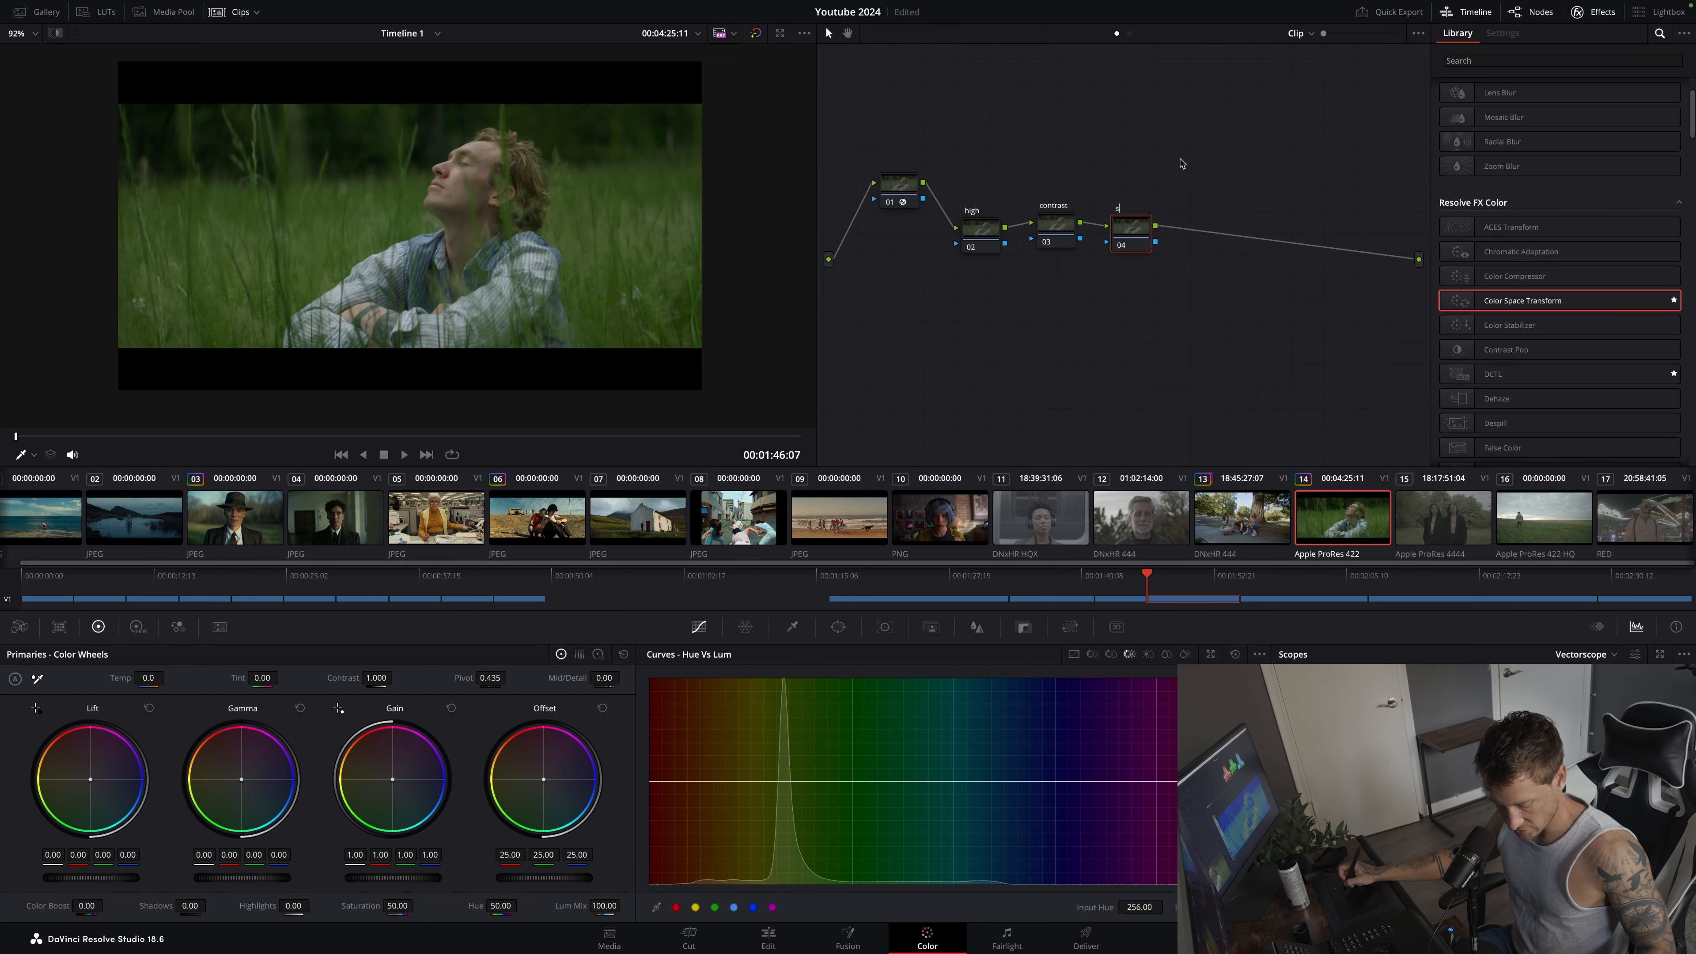
Add a serial node after the sat node and label it bal
{"action": "right_click", "coordinate": [1133, 230]}
{"action": "mouse_move", "coordinate": [1175, 297]}
{"action": "left_click", "coordinate": [1276, 298]}
{"action": "right_click", "coordinate": [1199, 229]}
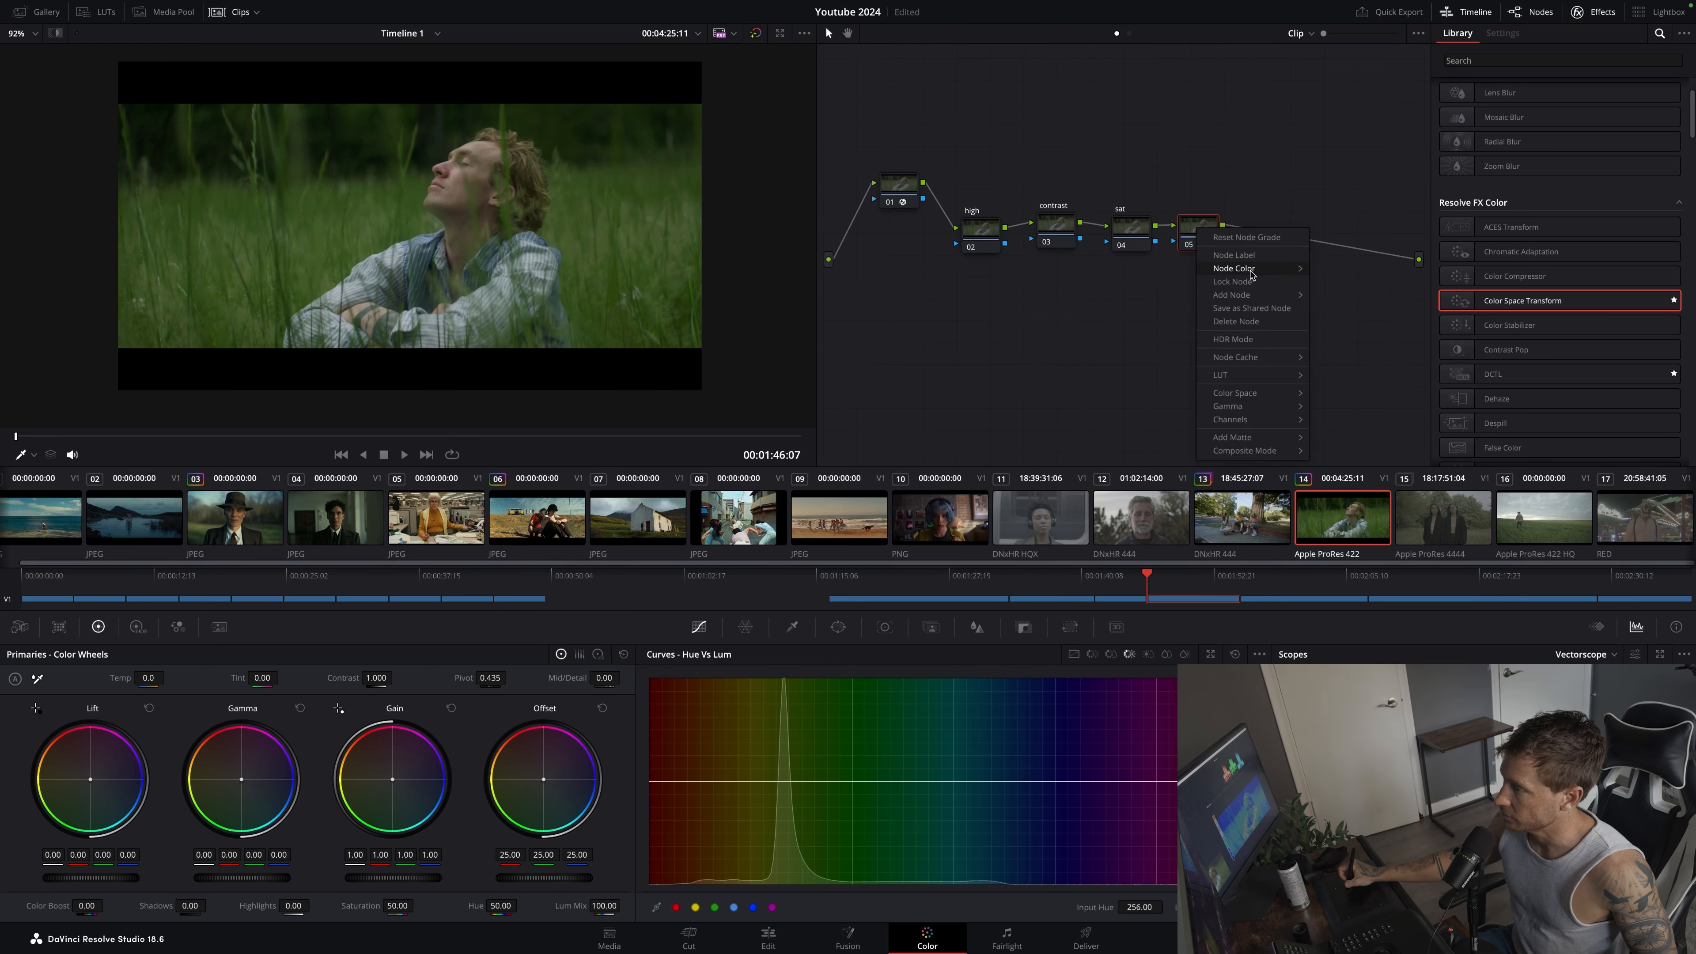
{"action": "left_click", "coordinate": [1240, 258]}
{"action": "type", "text": "bal"}
On the contrast node, set Contrast to 1.125, Pivot to 0.427 and Offset to 23.82
{"action": "left_click", "coordinate": [1056, 227]}
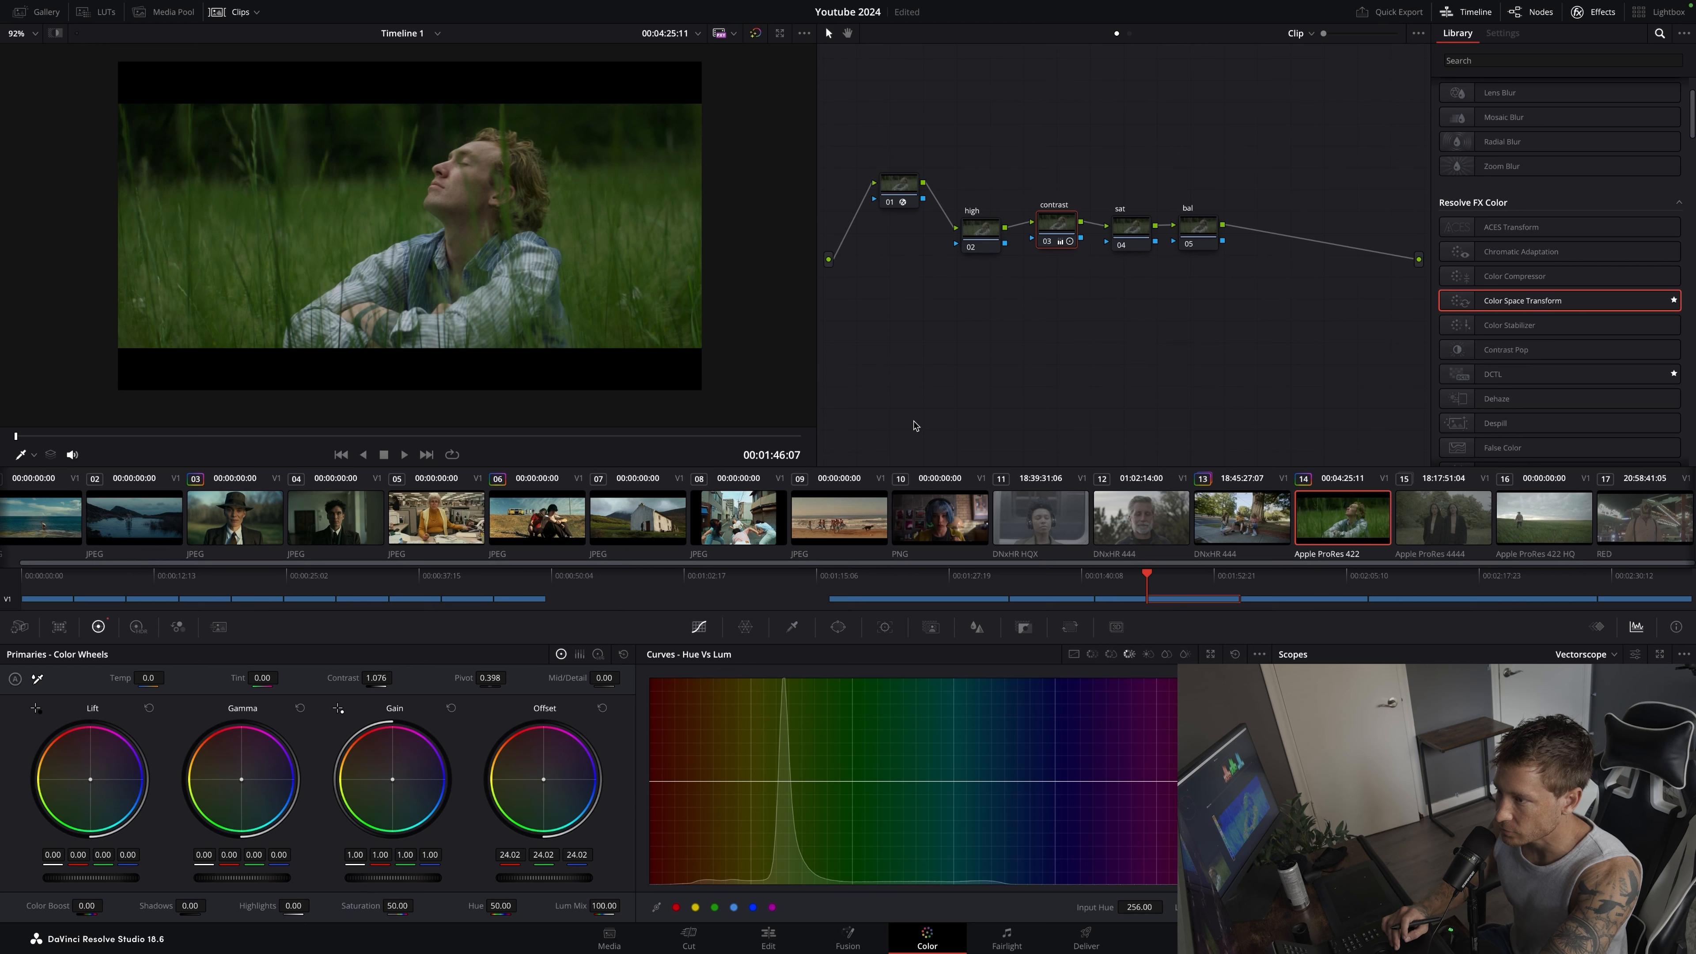
{"action": "mouse_move", "coordinate": [503, 5]}
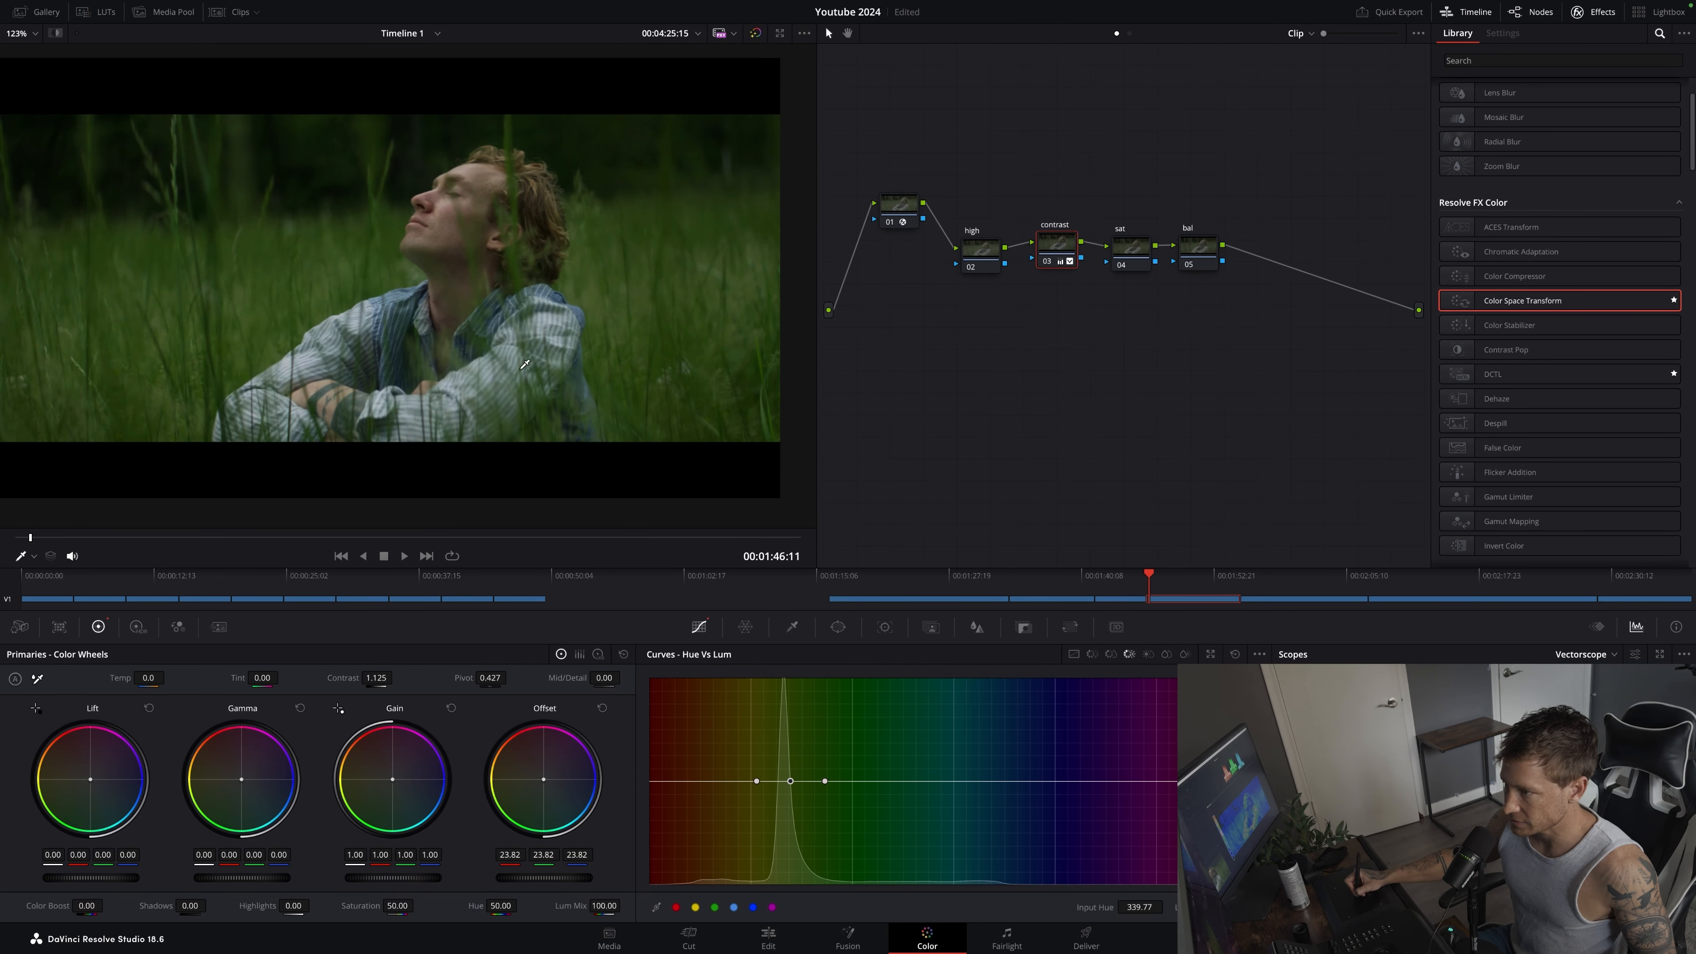
Try a slight Gamma color shift on the bal node and reset that node's grade
{"action": "left_click", "coordinate": [1198, 254]}
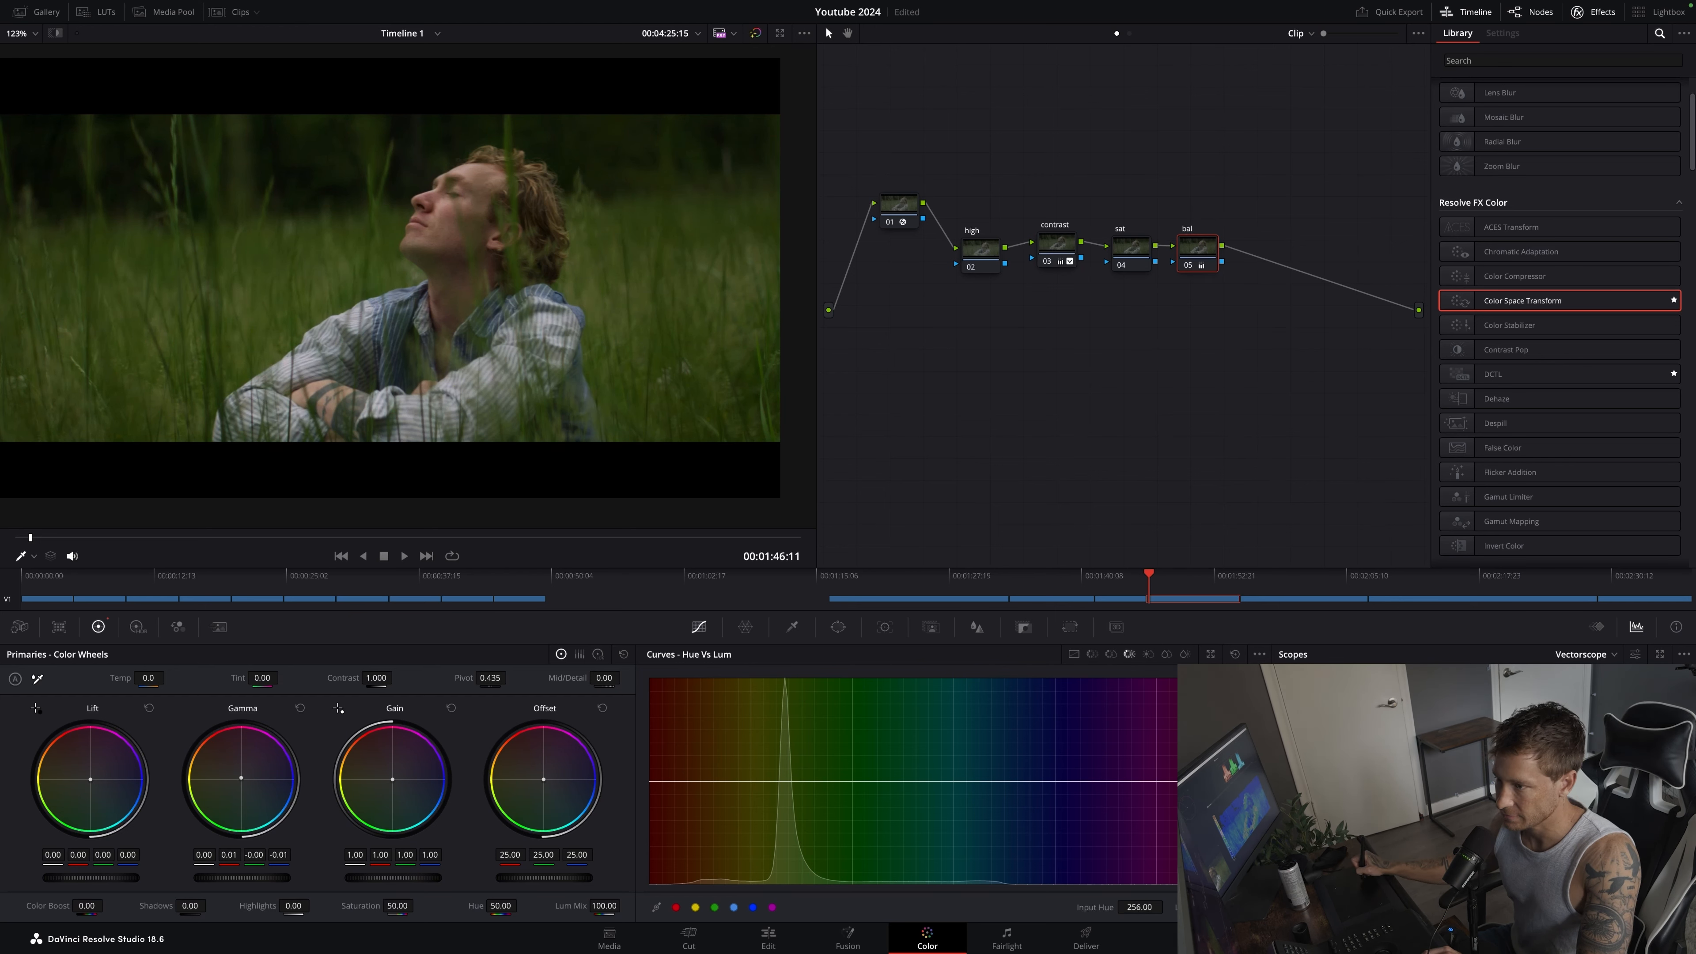
{"action": "right_click", "coordinate": [1197, 242]}
{"action": "left_click", "coordinate": [1219, 257]}
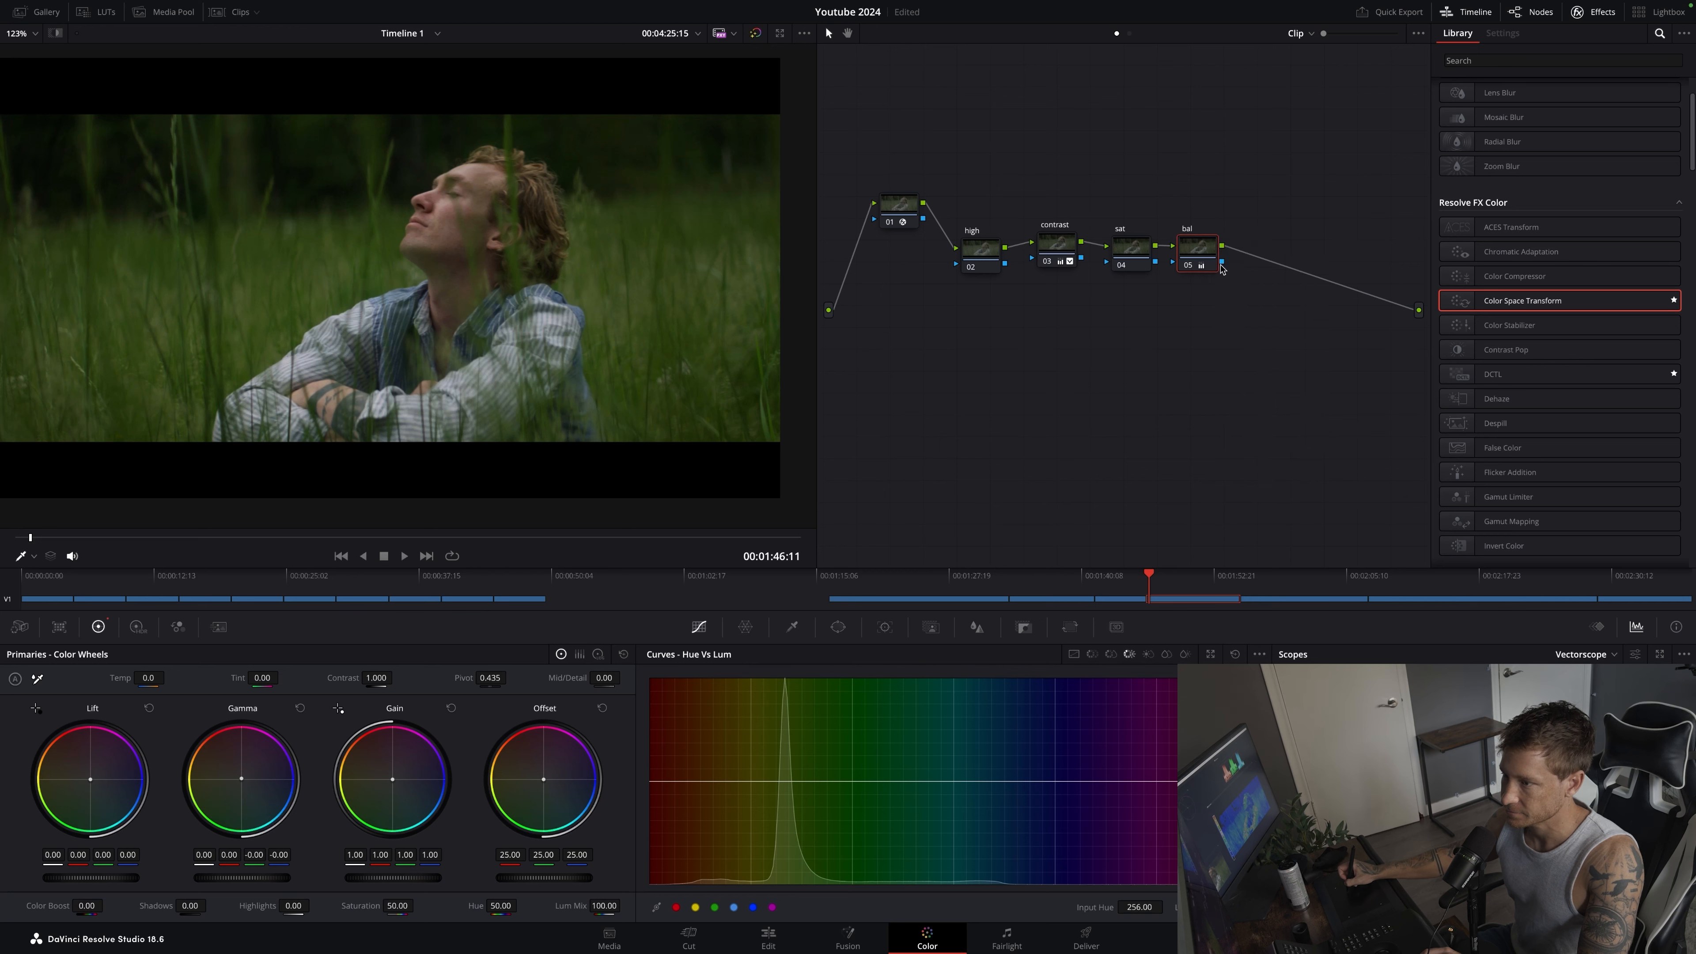
{"action": "right_click", "coordinate": [1195, 257]}
{"action": "key", "text": "Escape"}
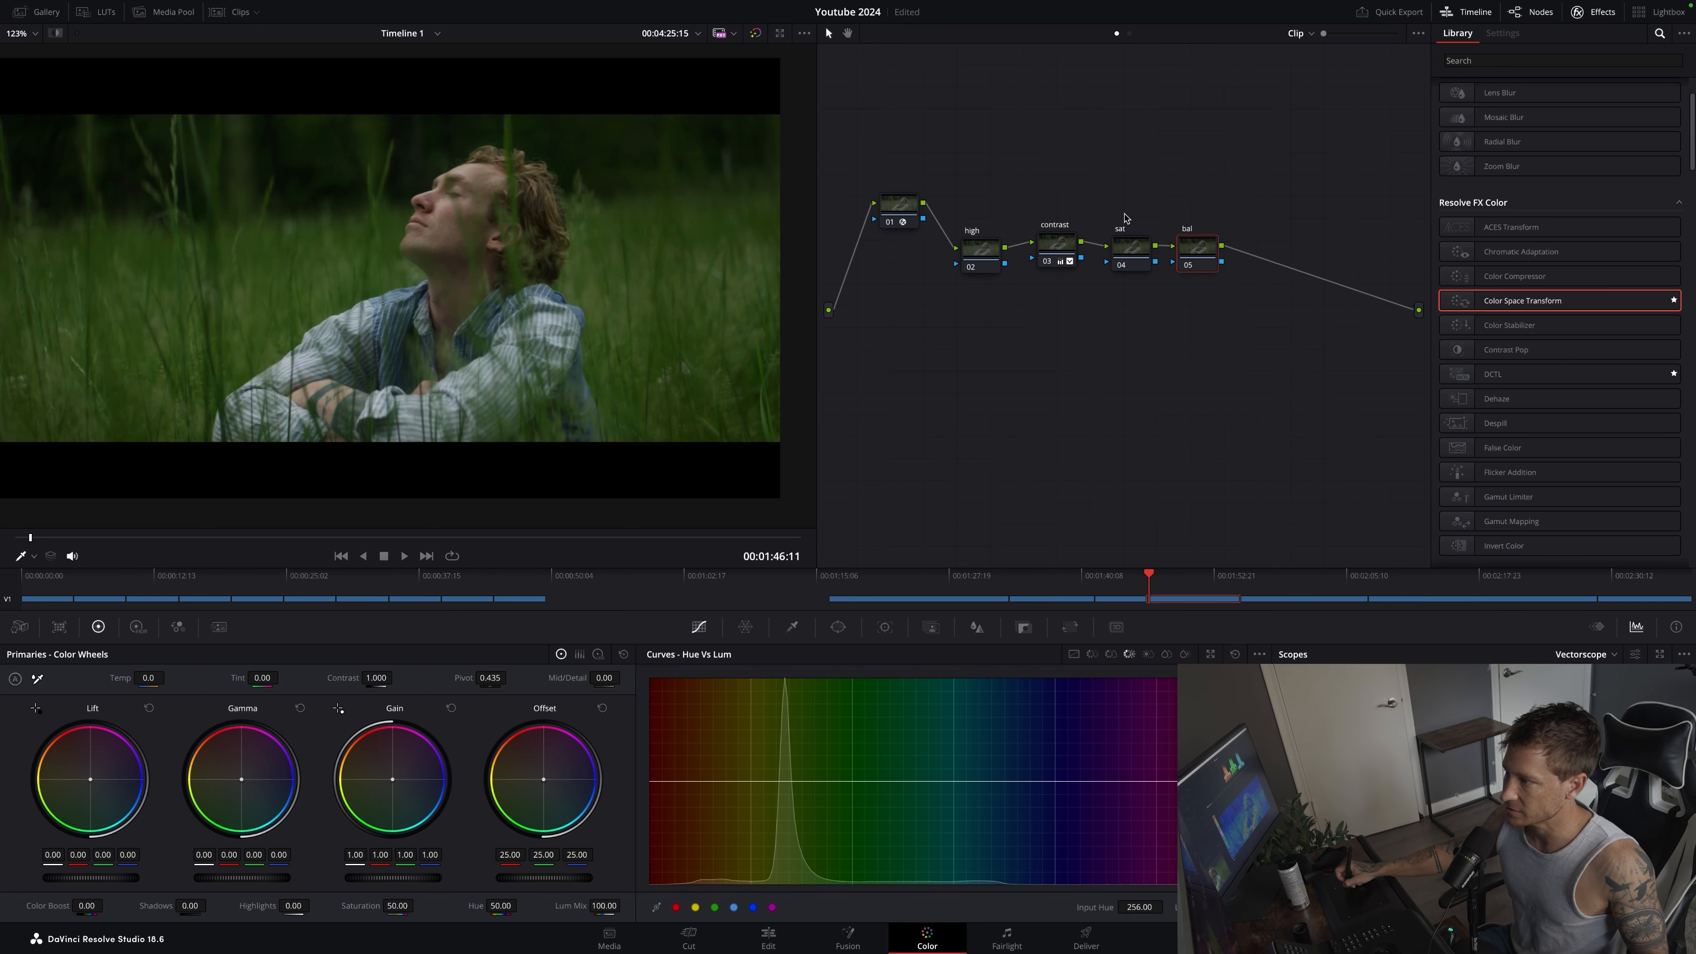
Add a serial node after the bal node, branch it with two parallel nodes, and space the uppermost branch node above the others
{"action": "left_click_drag", "start_coordinate": [1207, 253], "coordinate": [1199, 251]}
{"action": "right_click", "coordinate": [1201, 254]}
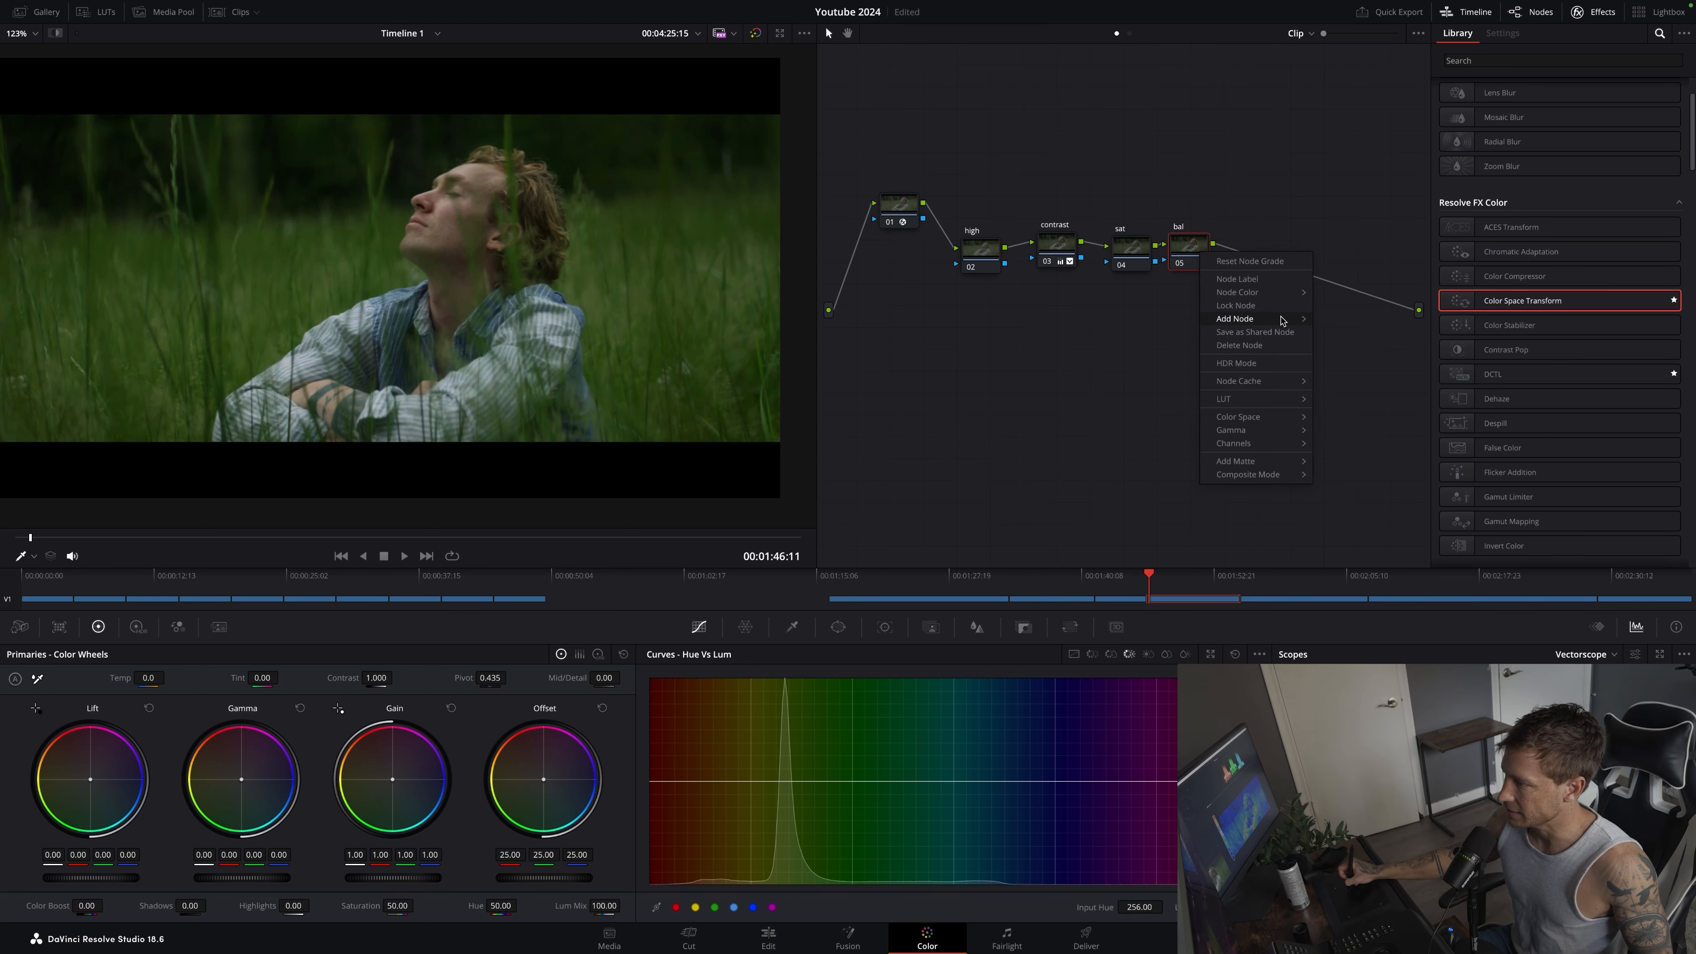
{"action": "left_click", "coordinate": [1355, 321]}
{"action": "left_click_drag", "start_coordinate": [1257, 250], "coordinate": [1351, 213]}
{"action": "key", "text": "alt+p"}
{"action": "key", "text": "alt+p"}
{"action": "left_click_drag", "start_coordinate": [1282, 158], "coordinate": [1287, 158]}
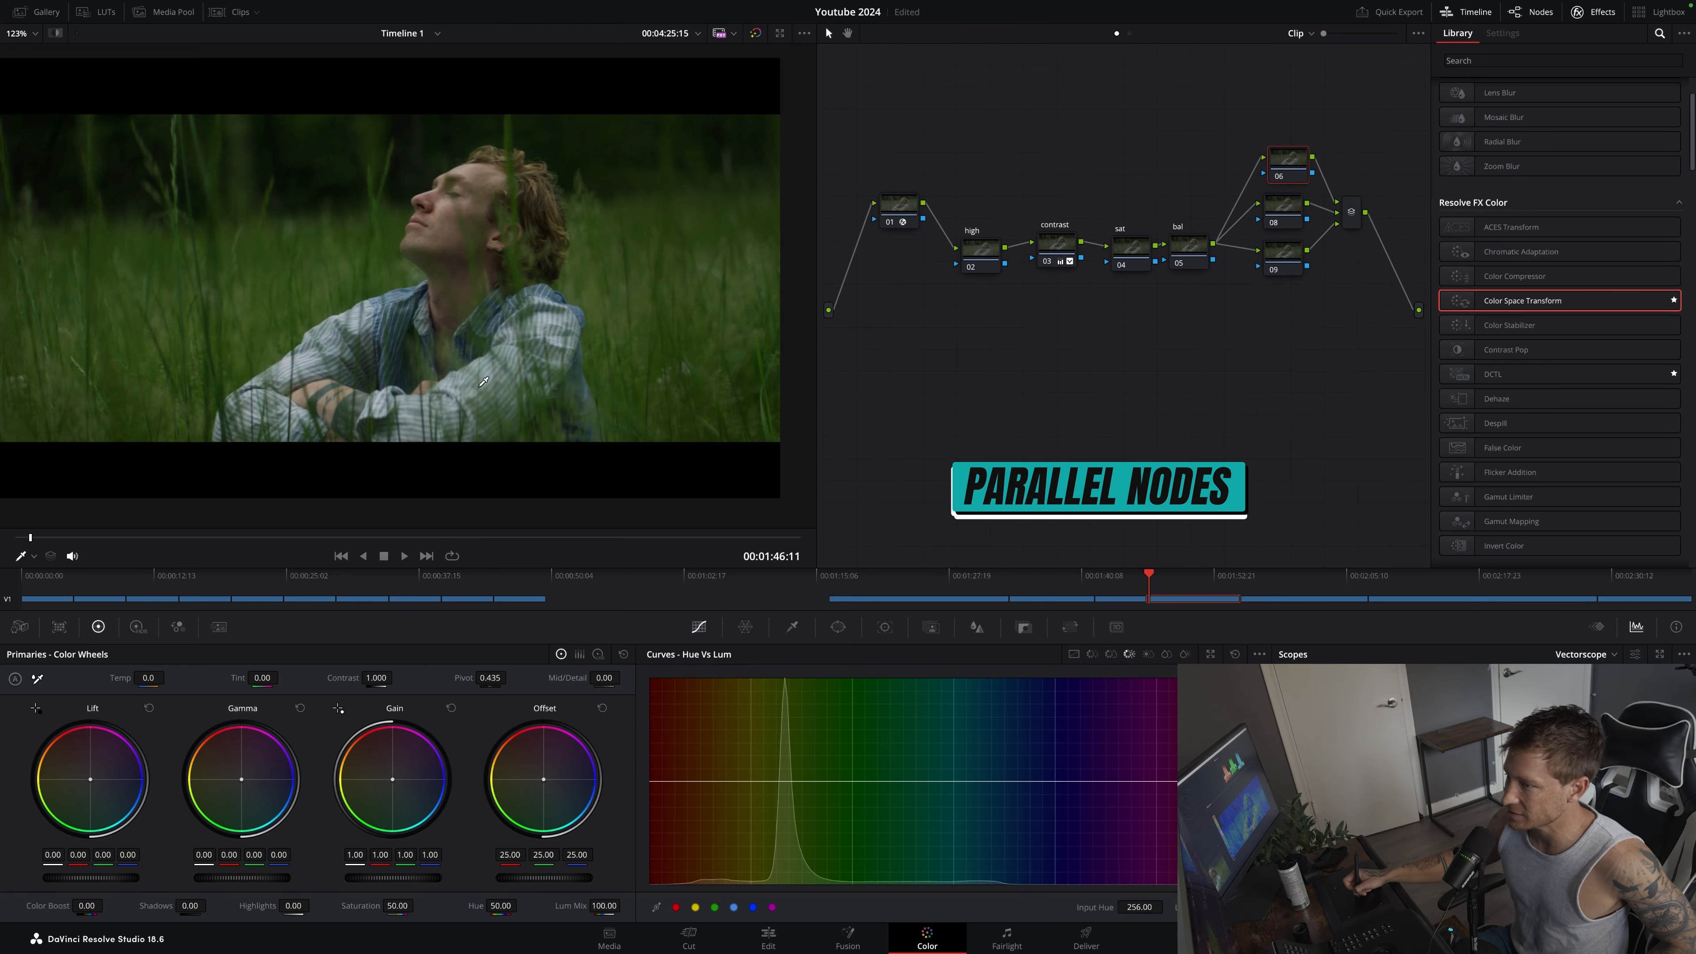
{"action": "left_click_drag", "start_coordinate": [1288, 161], "coordinate": [1282, 135]}
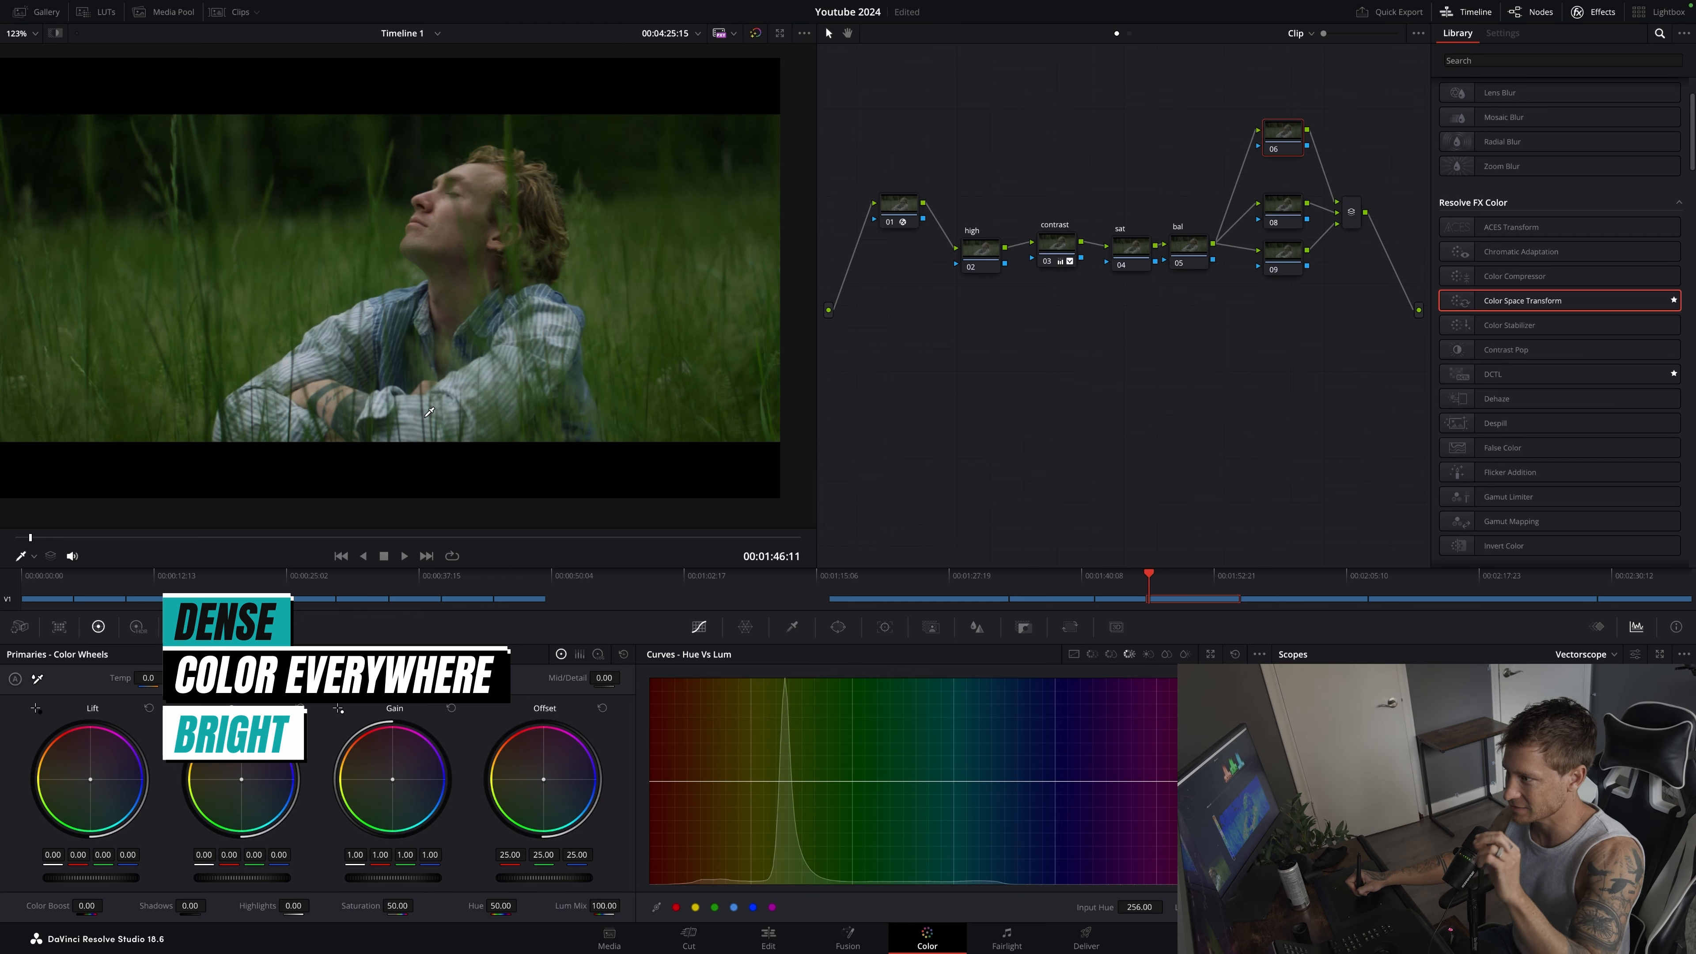
On the uppermost branch node, use Hue Vs Sat to lower yellow-green saturation at Input Hue 334.74 and slightly raise cyan saturation
{"action": "left_click", "coordinate": [715, 908]}
{"action": "left_click_drag", "start_coordinate": [852, 781], "coordinate": [700, 781]}
{"action": "mouse_move", "coordinate": [790, 823]}
{"action": "left_mouse_down"}
{"action": "mouse_move", "coordinate": [780, 784]}
{"action": "mouse_move", "coordinate": [781, 806]}
{"action": "left_mouse_up"}
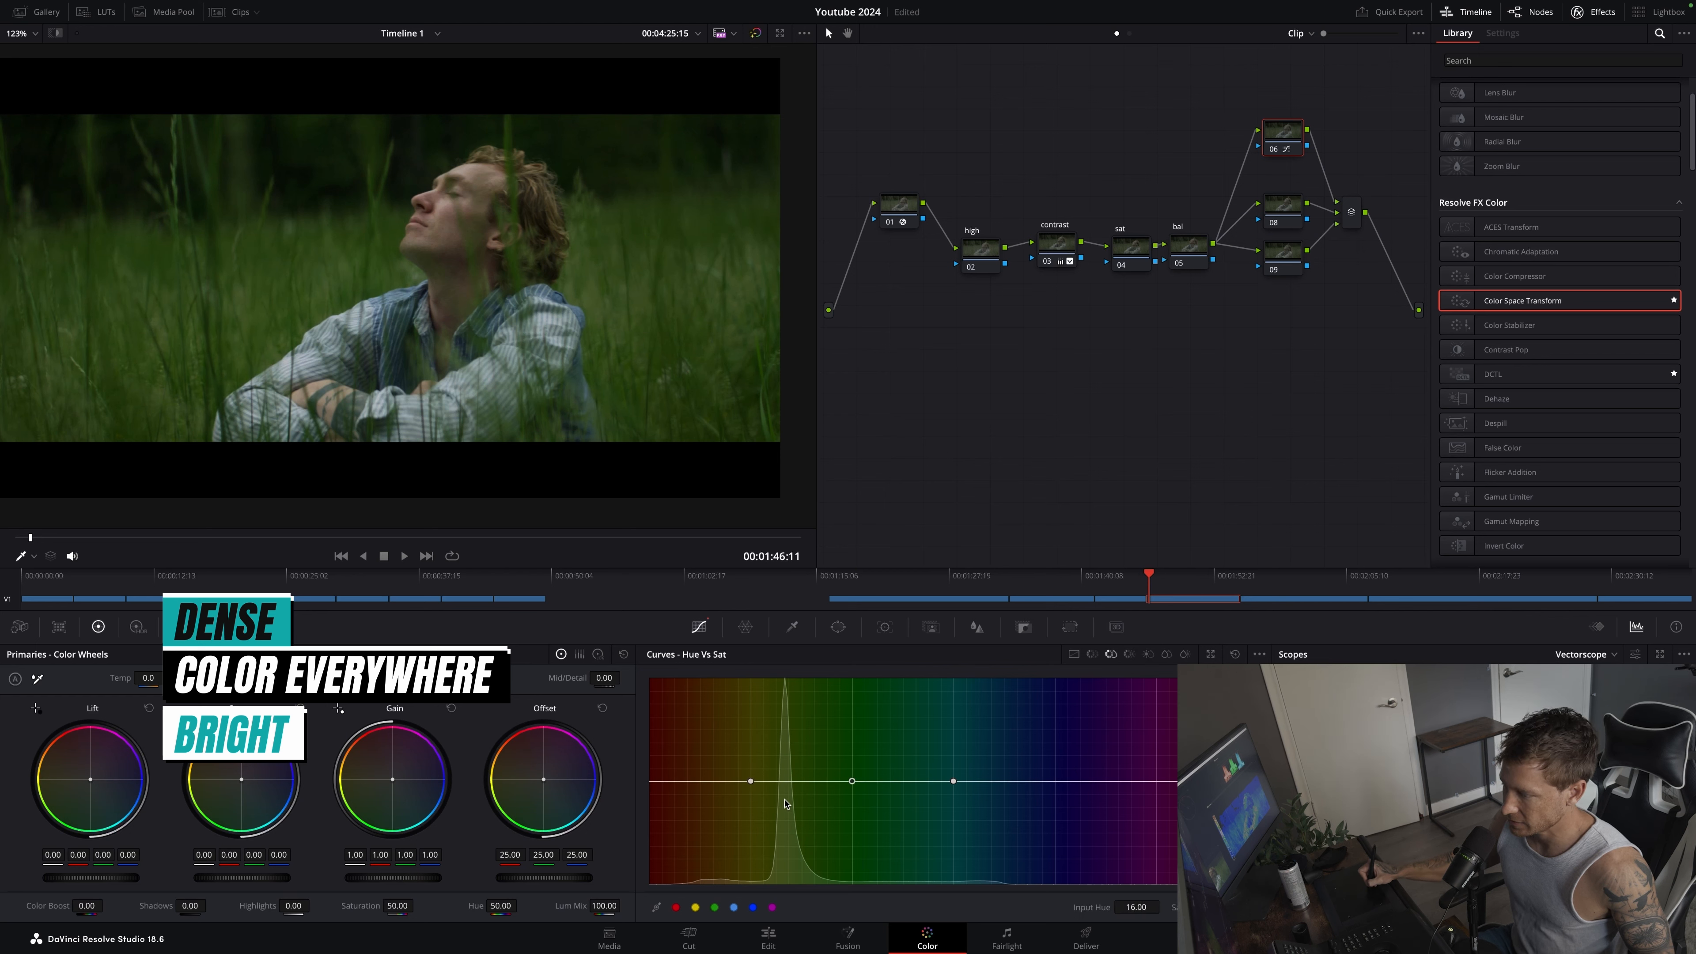
{"action": "left_click_drag", "start_coordinate": [751, 781], "coordinate": [691, 782]}
{"action": "left_click_drag", "start_coordinate": [852, 781], "coordinate": [788, 791]}
{"action": "left_click_drag", "start_coordinate": [953, 783], "coordinate": [952, 777]}
{"action": "left_click_drag", "start_coordinate": [788, 804], "coordinate": [785, 806]}
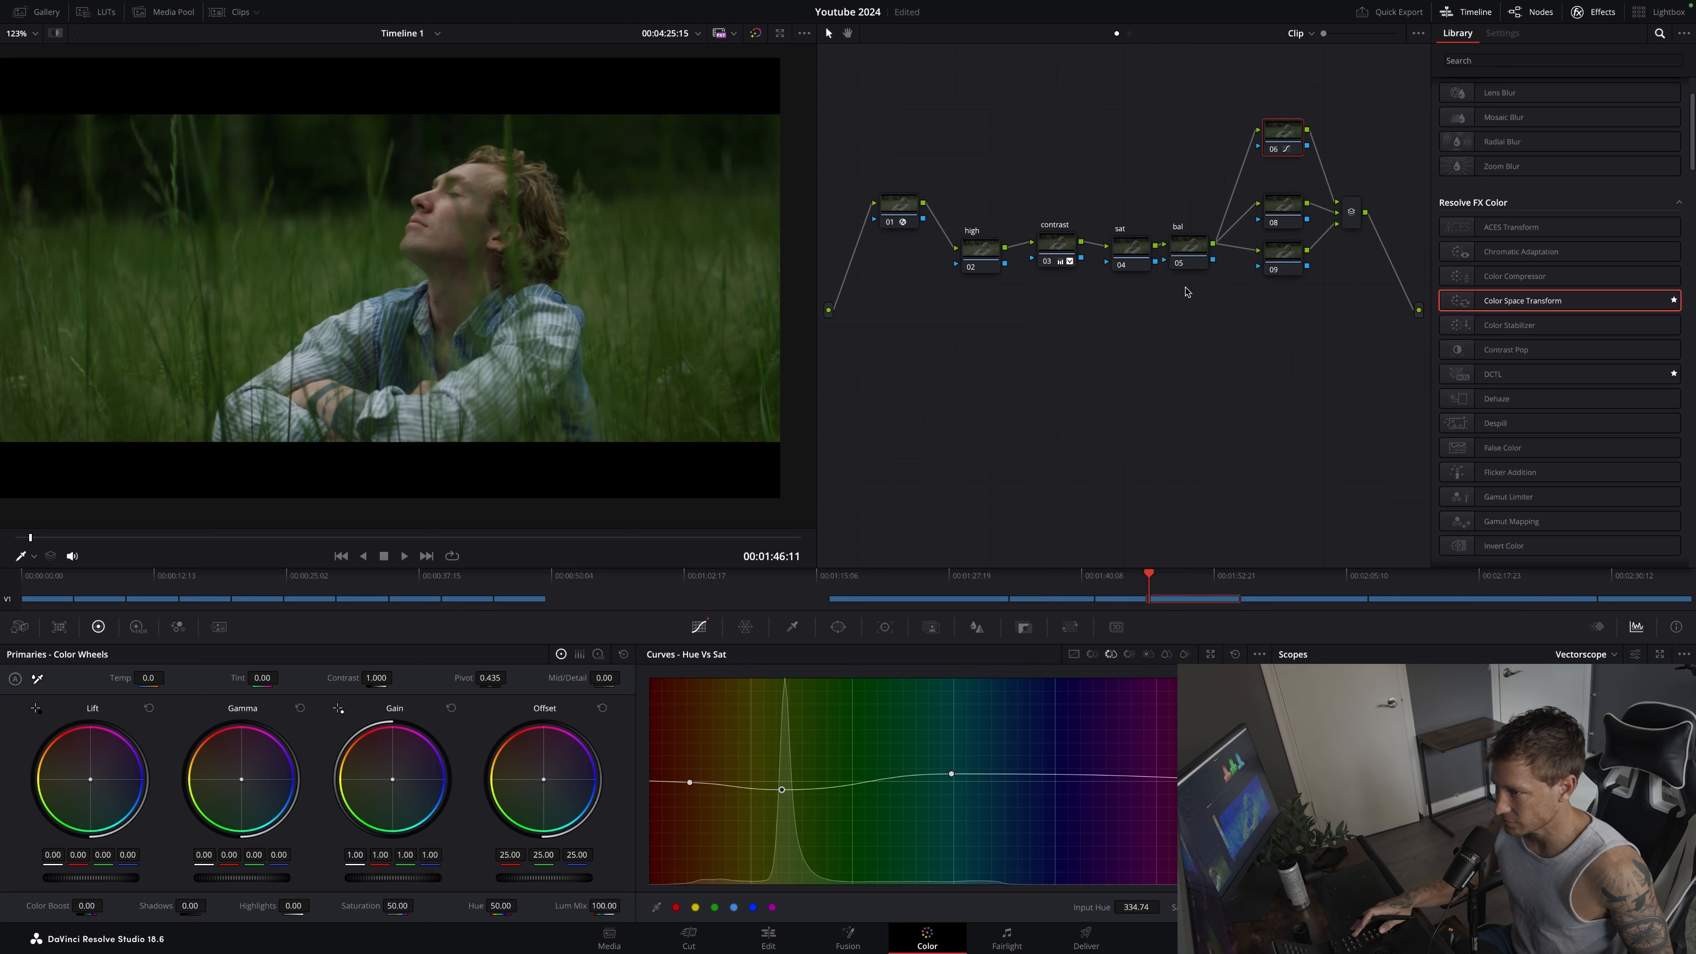
Compare the image with all nodes after the color space transform disabled and enabled
{"action": "mouse_move", "coordinate": [1388, 66]}
{"action": "left_mouse_down"}
{"action": "mouse_move", "coordinate": [998, 401]}
{"action": "mouse_move", "coordinate": [969, 401]}
{"action": "left_mouse_up"}
{"action": "left_click", "coordinate": [1270, 346]}
{"action": "left_click_drag", "start_coordinate": [1382, 78], "coordinate": [1259, 229]}
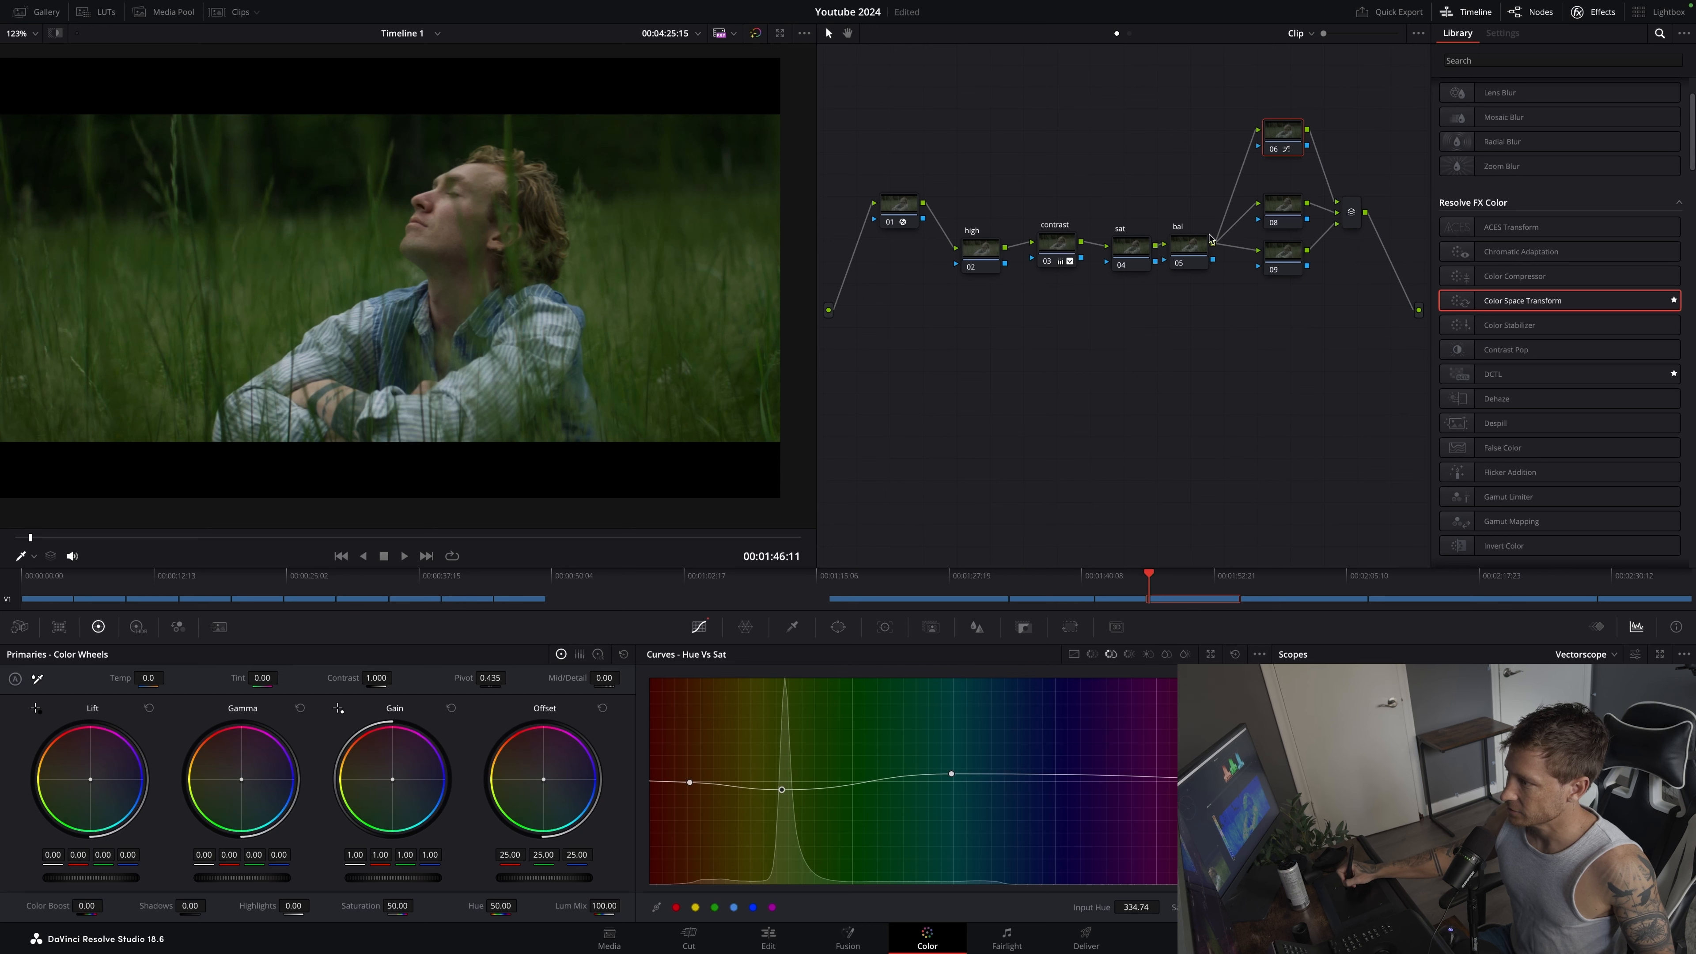
{"action": "left_click", "coordinate": [1057, 251]}
{"action": "left_click_drag", "start_coordinate": [1372, 149], "coordinate": [969, 352]}
{"action": "key", "text": "super+d"}
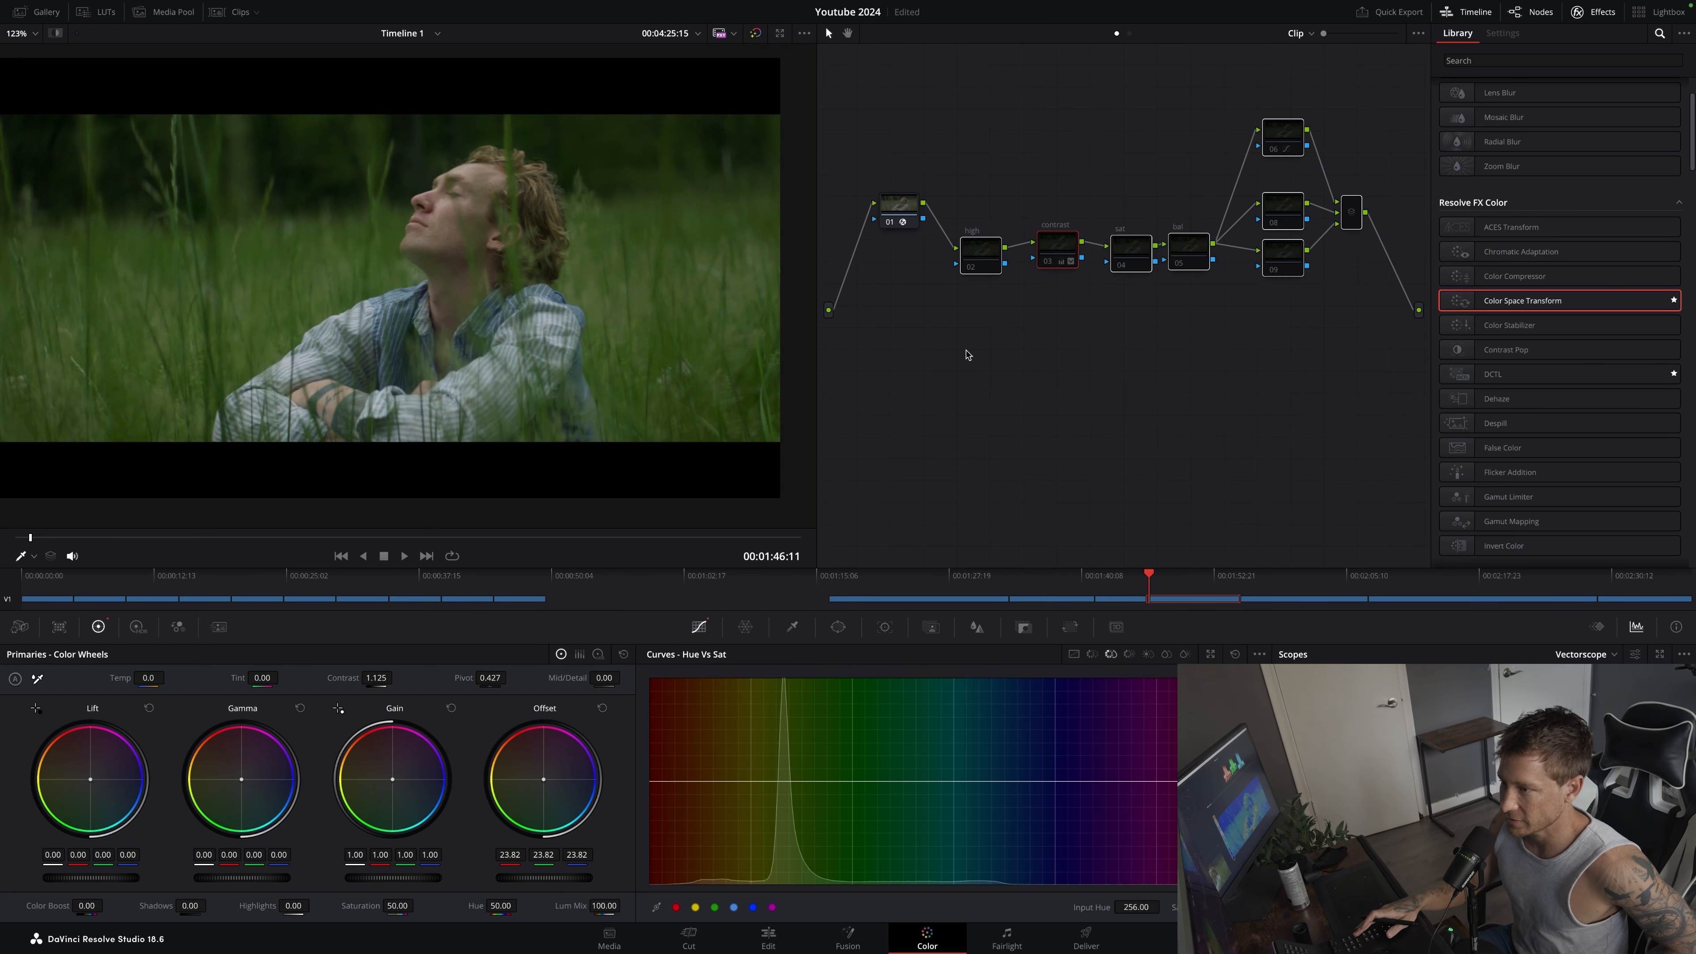
{"action": "key", "text": "super+d"}
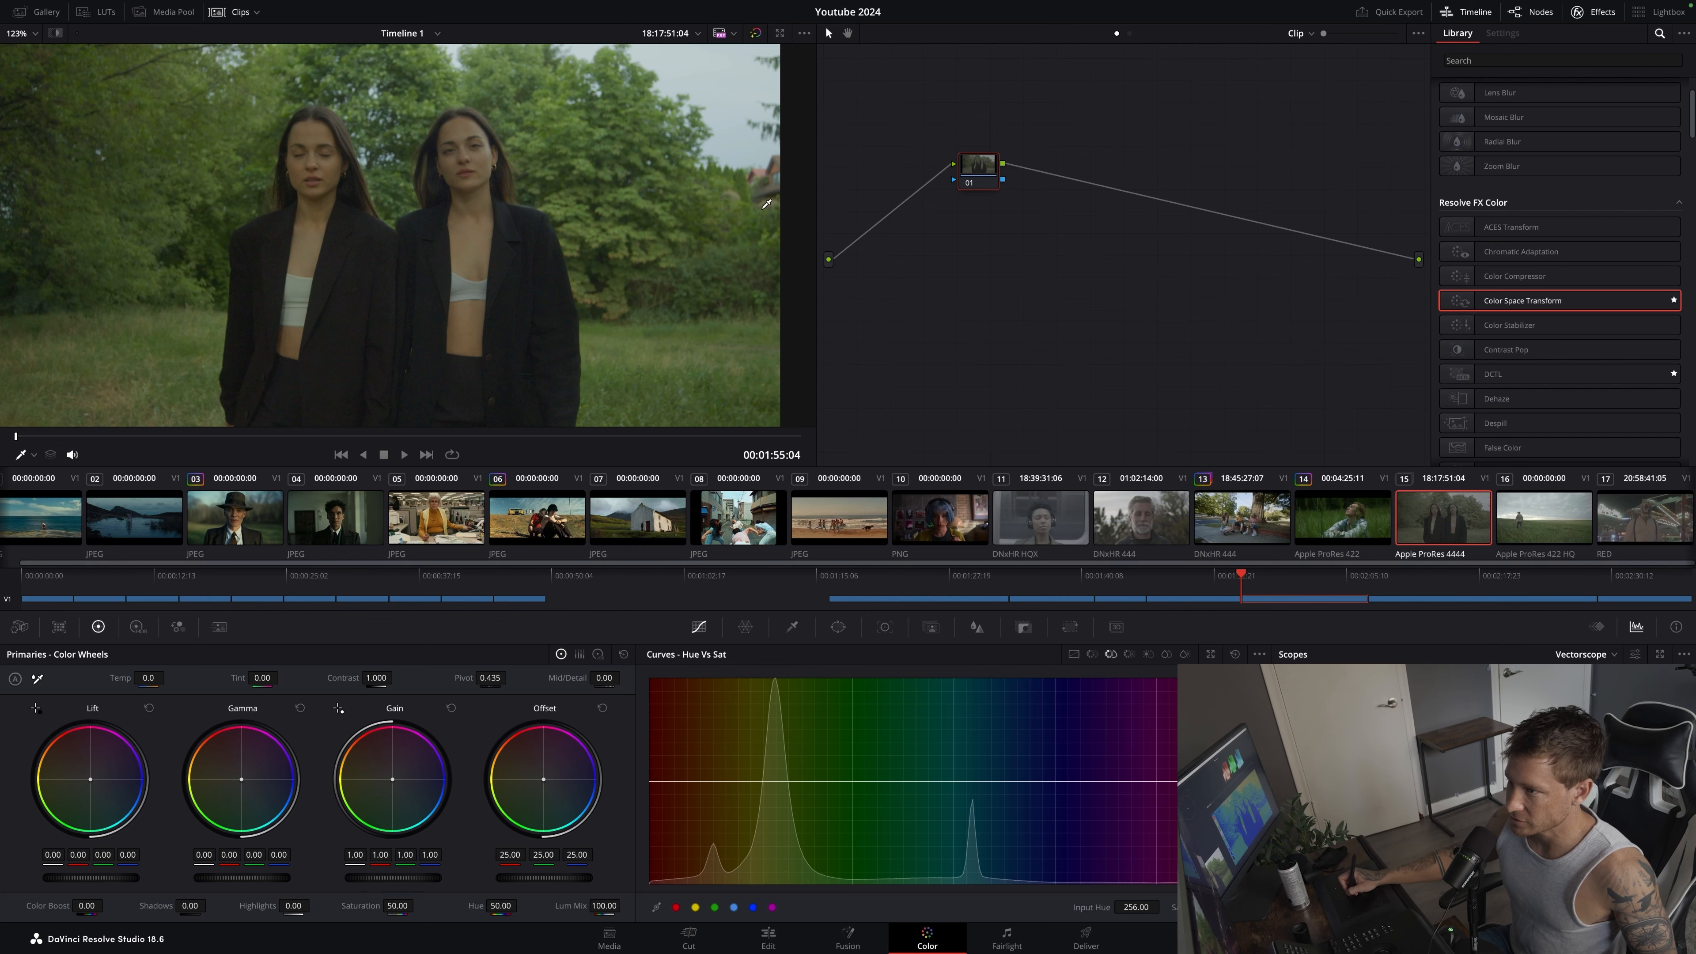
Give clip 15's first node clip 13's Color Space Transform, outputting DaVinci Wide Gamut and DaVinci Intermediate
{"action": "scroll", "coordinate": [535, 193], "scroll_direction": "down", "scroll_amount": 2}
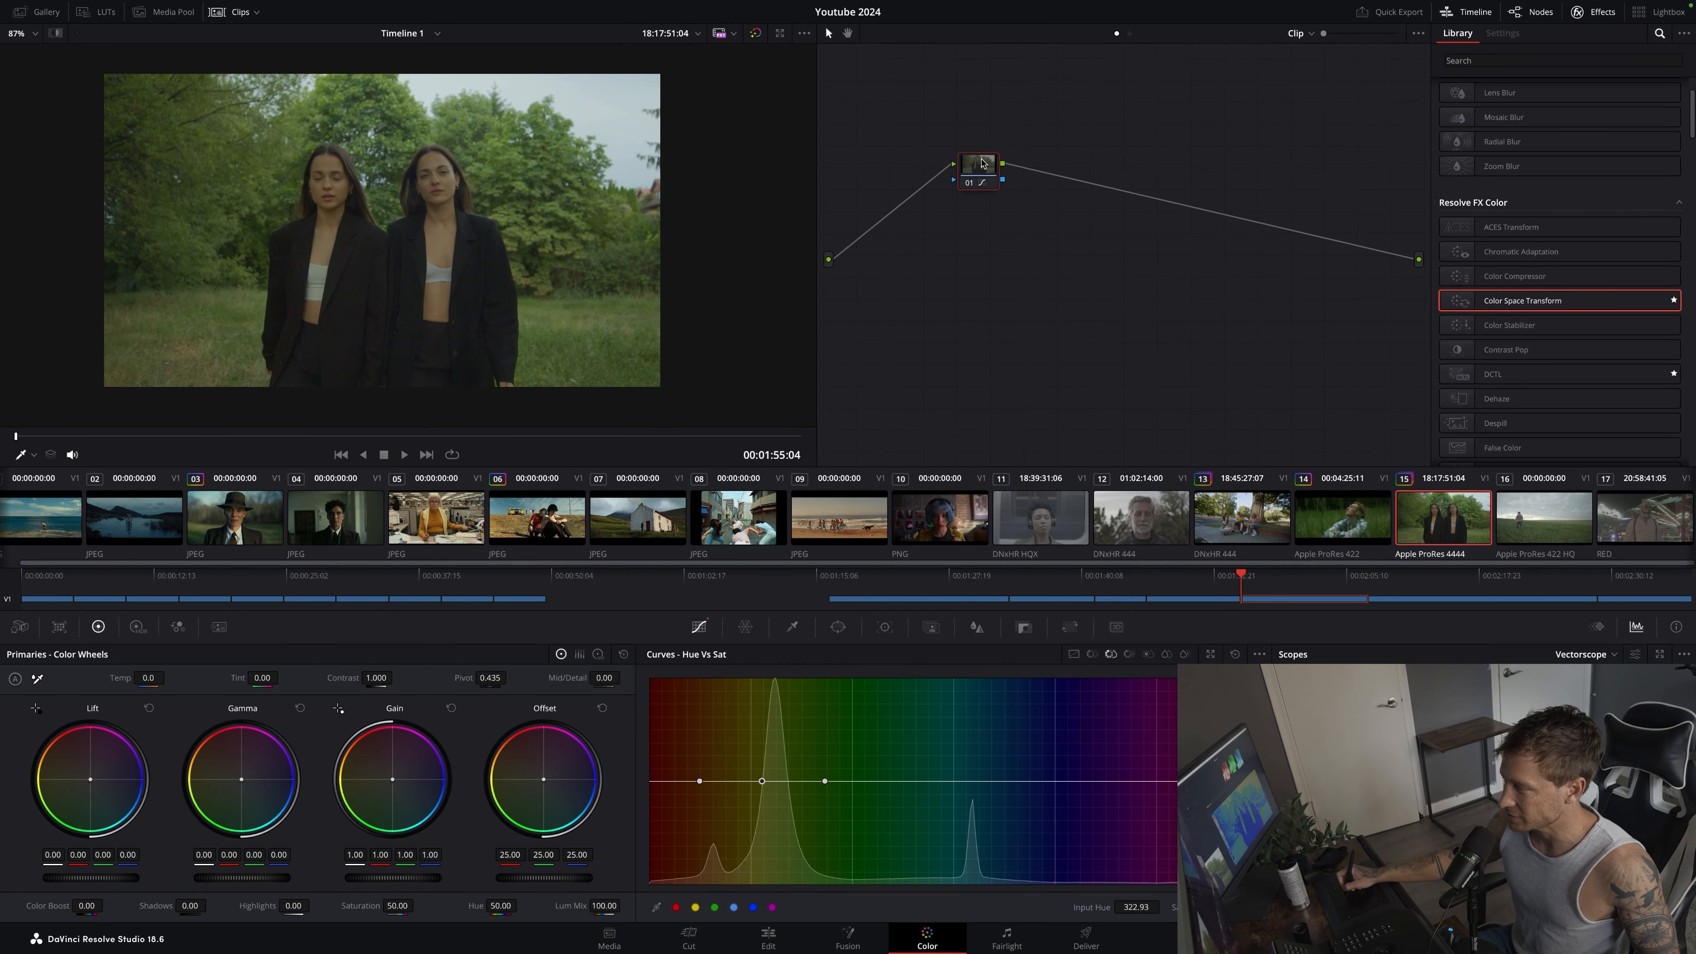
{"action": "left_click", "coordinate": [1254, 523]}
{"action": "left_click", "coordinate": [875, 294]}
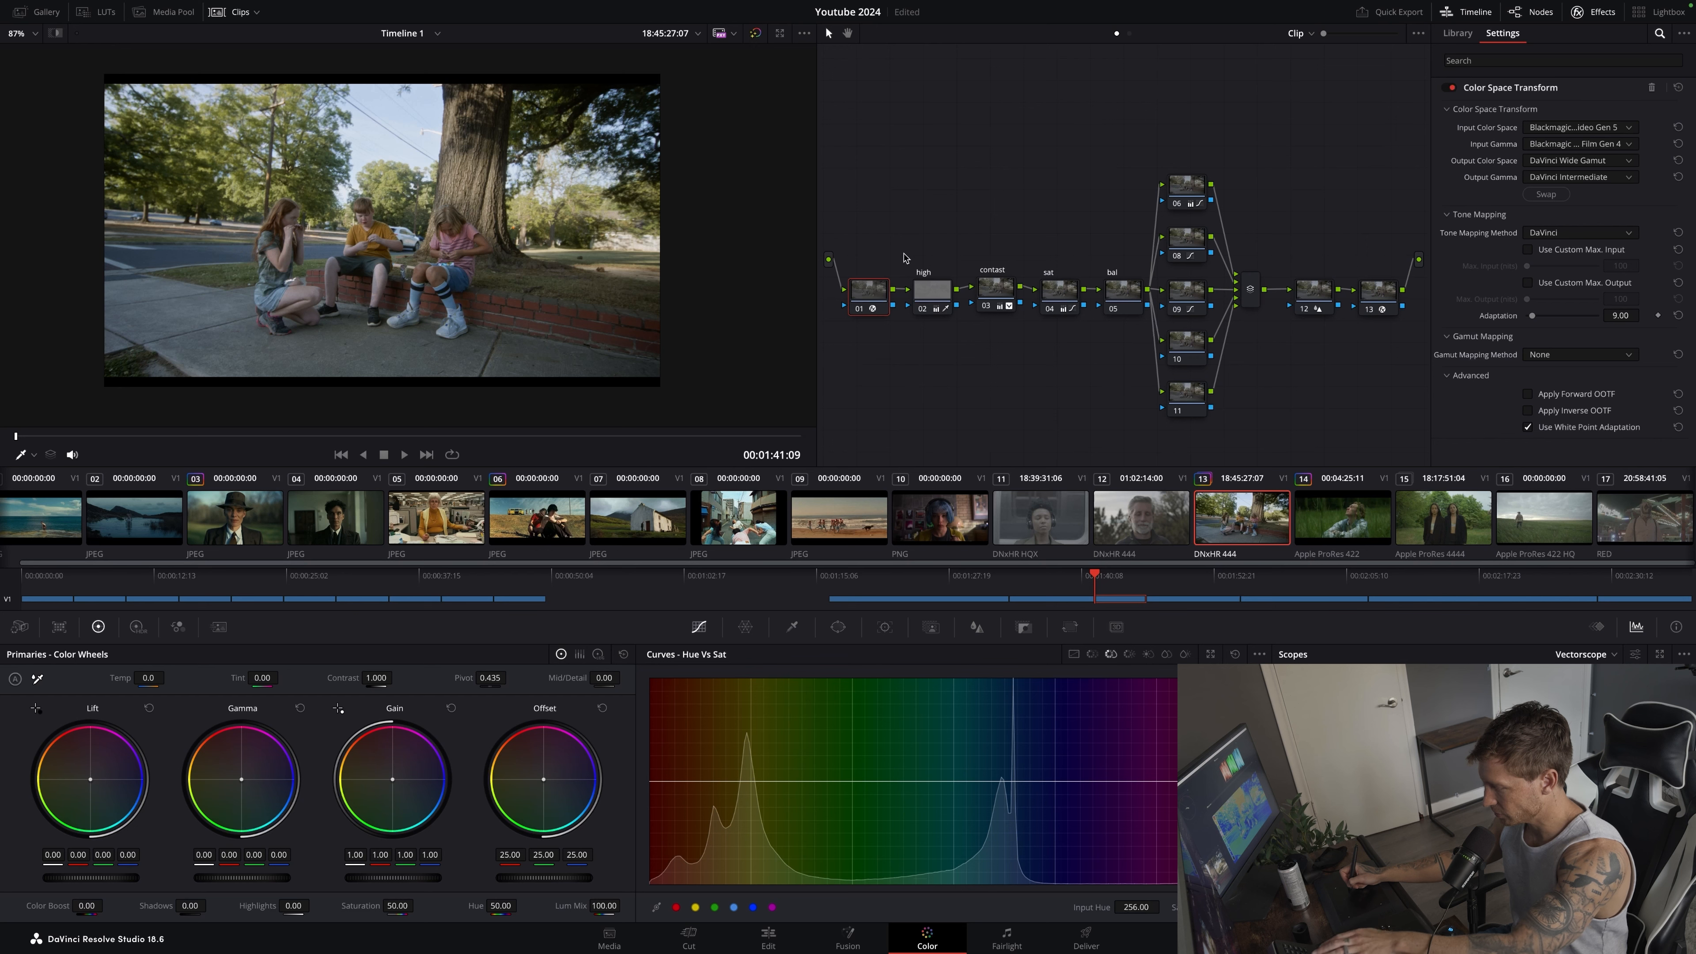
{"action": "left_click", "coordinate": [1479, 522]}
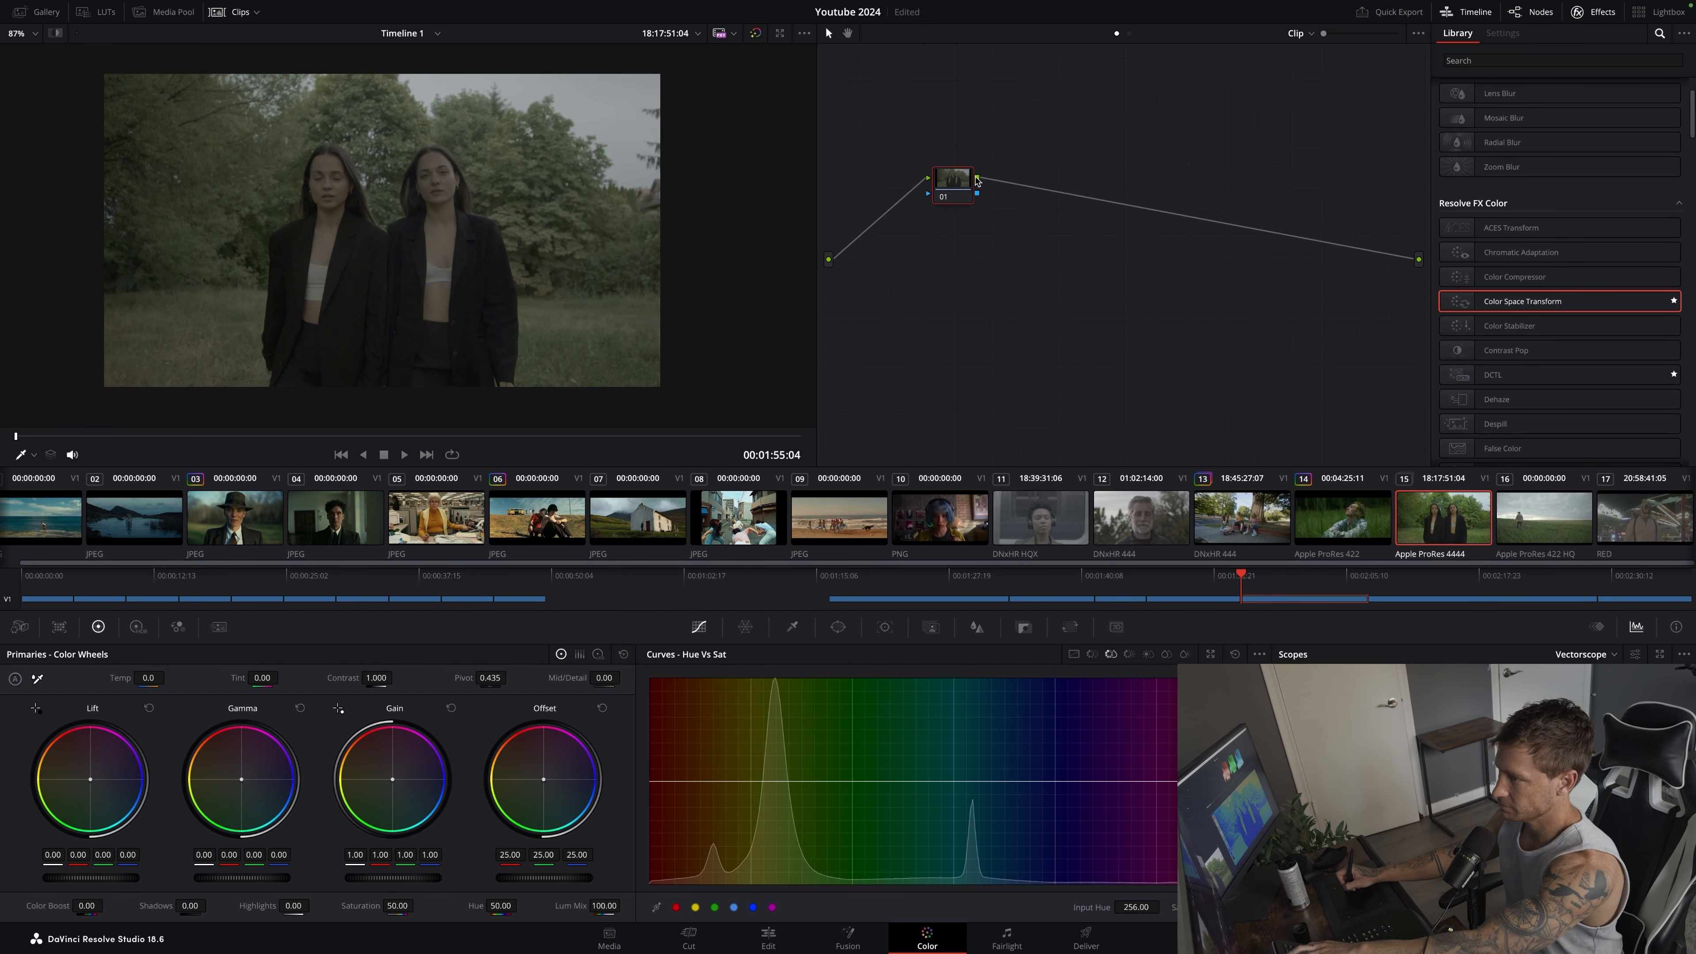
{"action": "left_click_drag", "start_coordinate": [976, 181], "coordinate": [968, 182]}
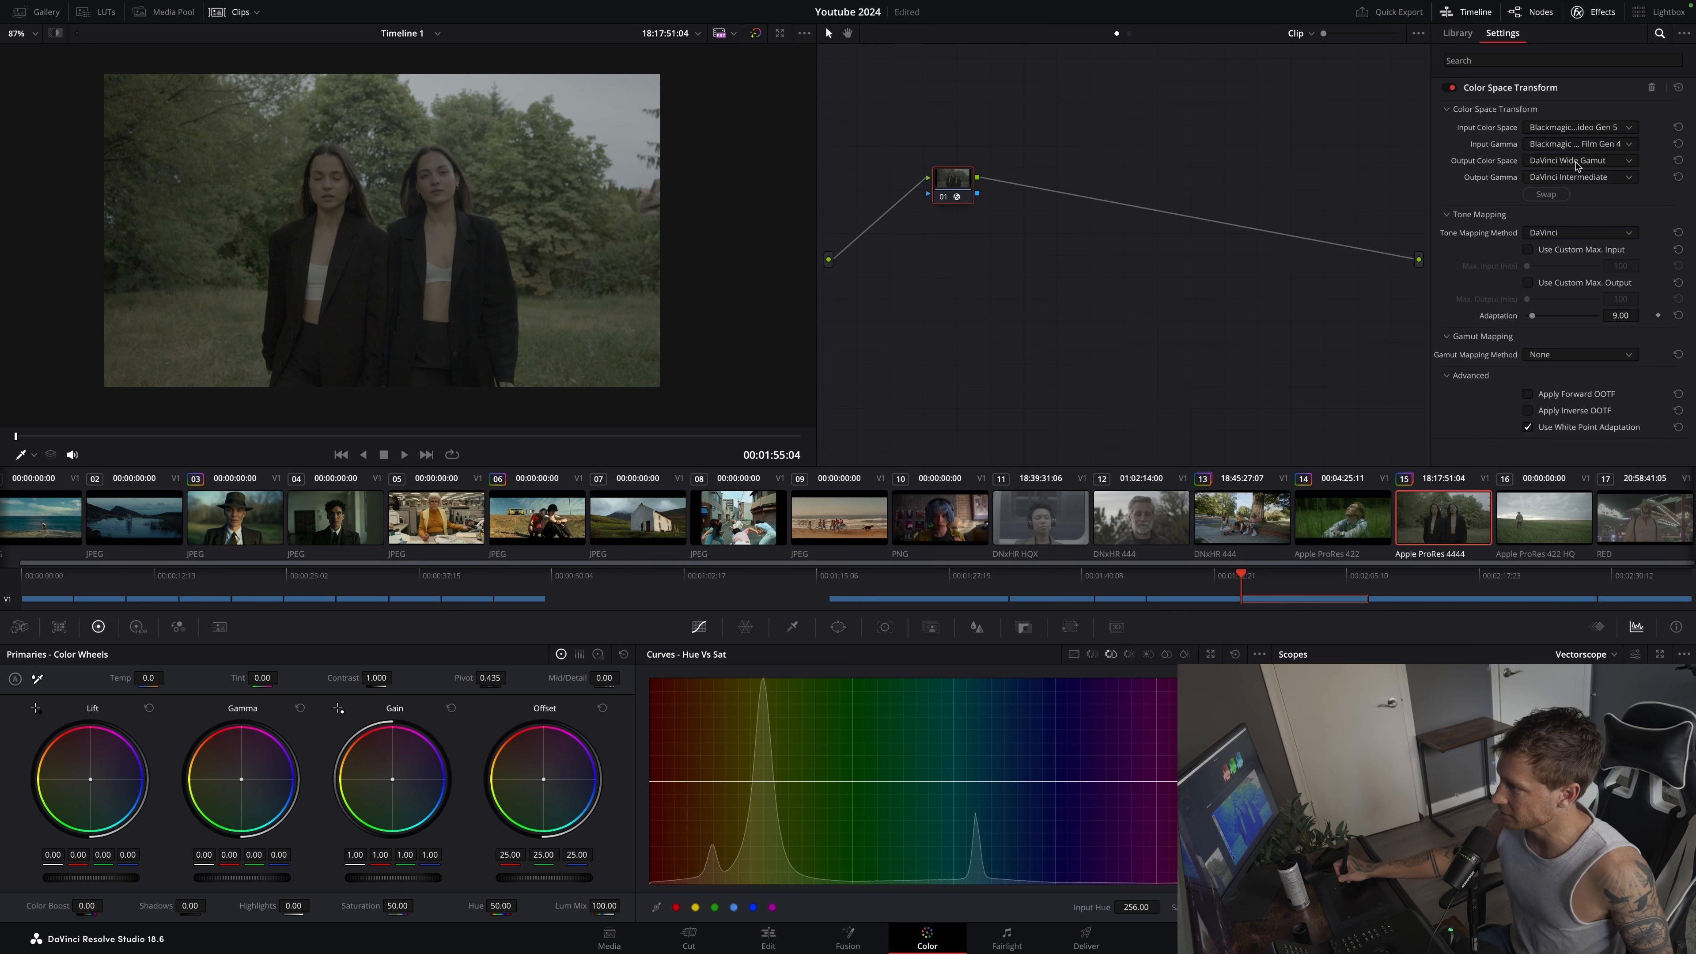
Add a serial node after clip 15's color space transform node and label it high
{"action": "right_click", "coordinate": [951, 184]}
{"action": "mouse_move", "coordinate": [982, 254]}
{"action": "left_click", "coordinate": [1095, 254]}
{"action": "left_click", "coordinate": [931, 198]}
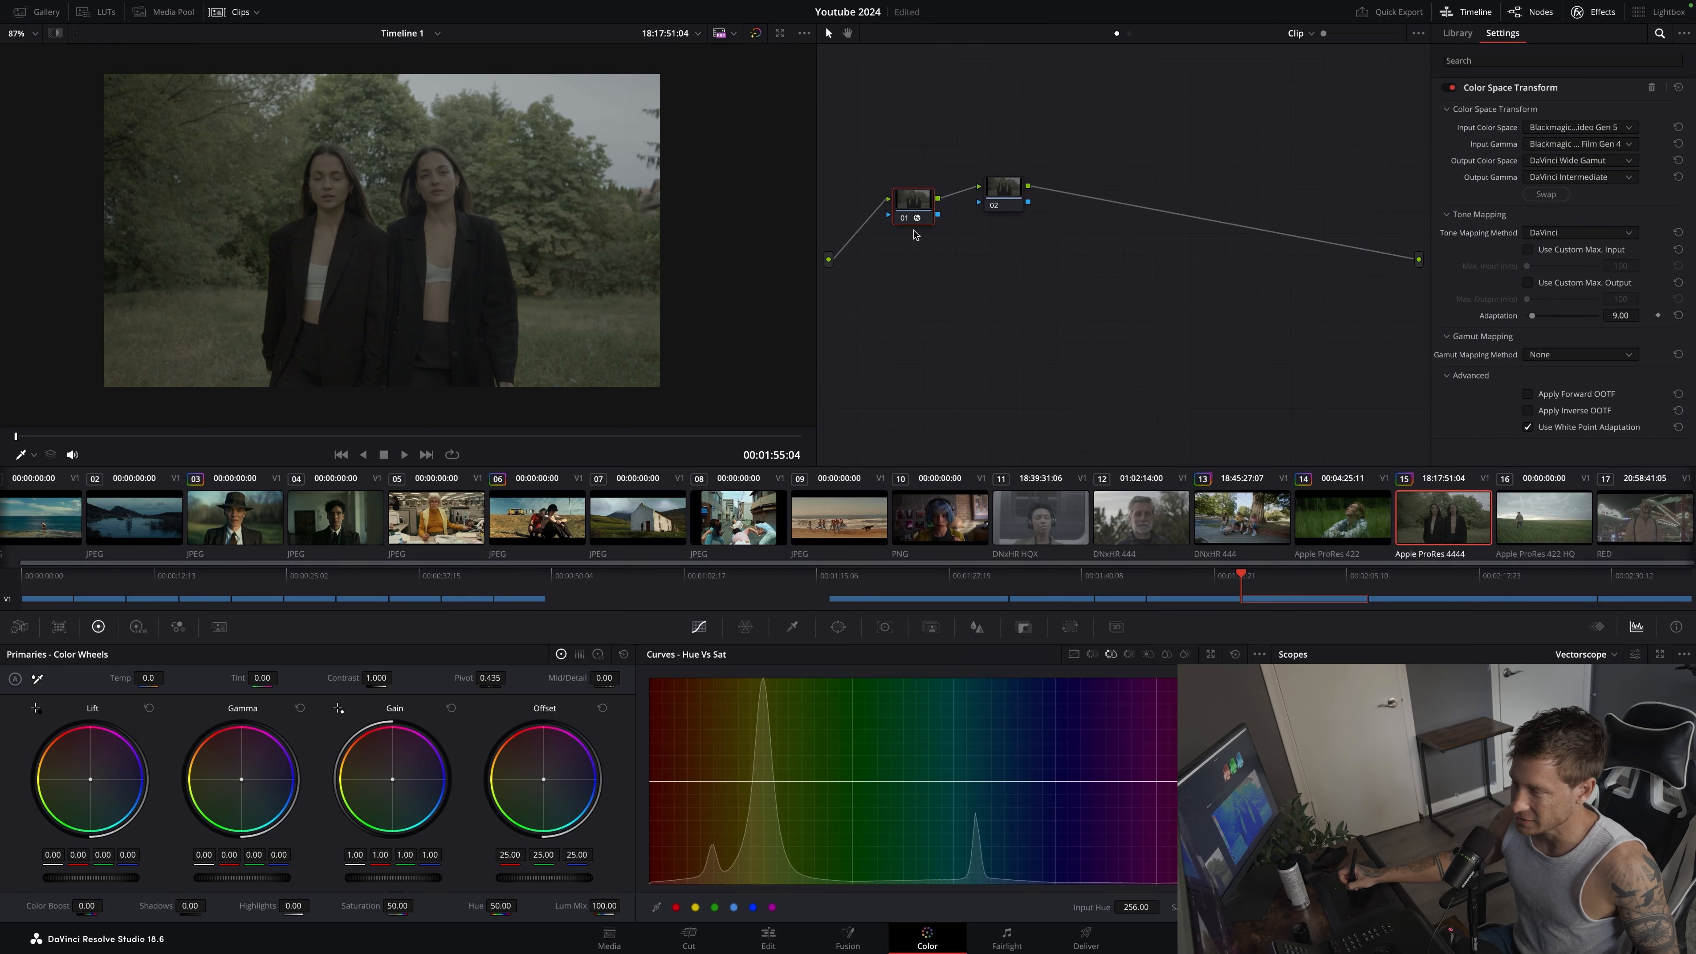
{"action": "left_click", "coordinate": [1015, 208]}
{"action": "key", "text": "Up"}
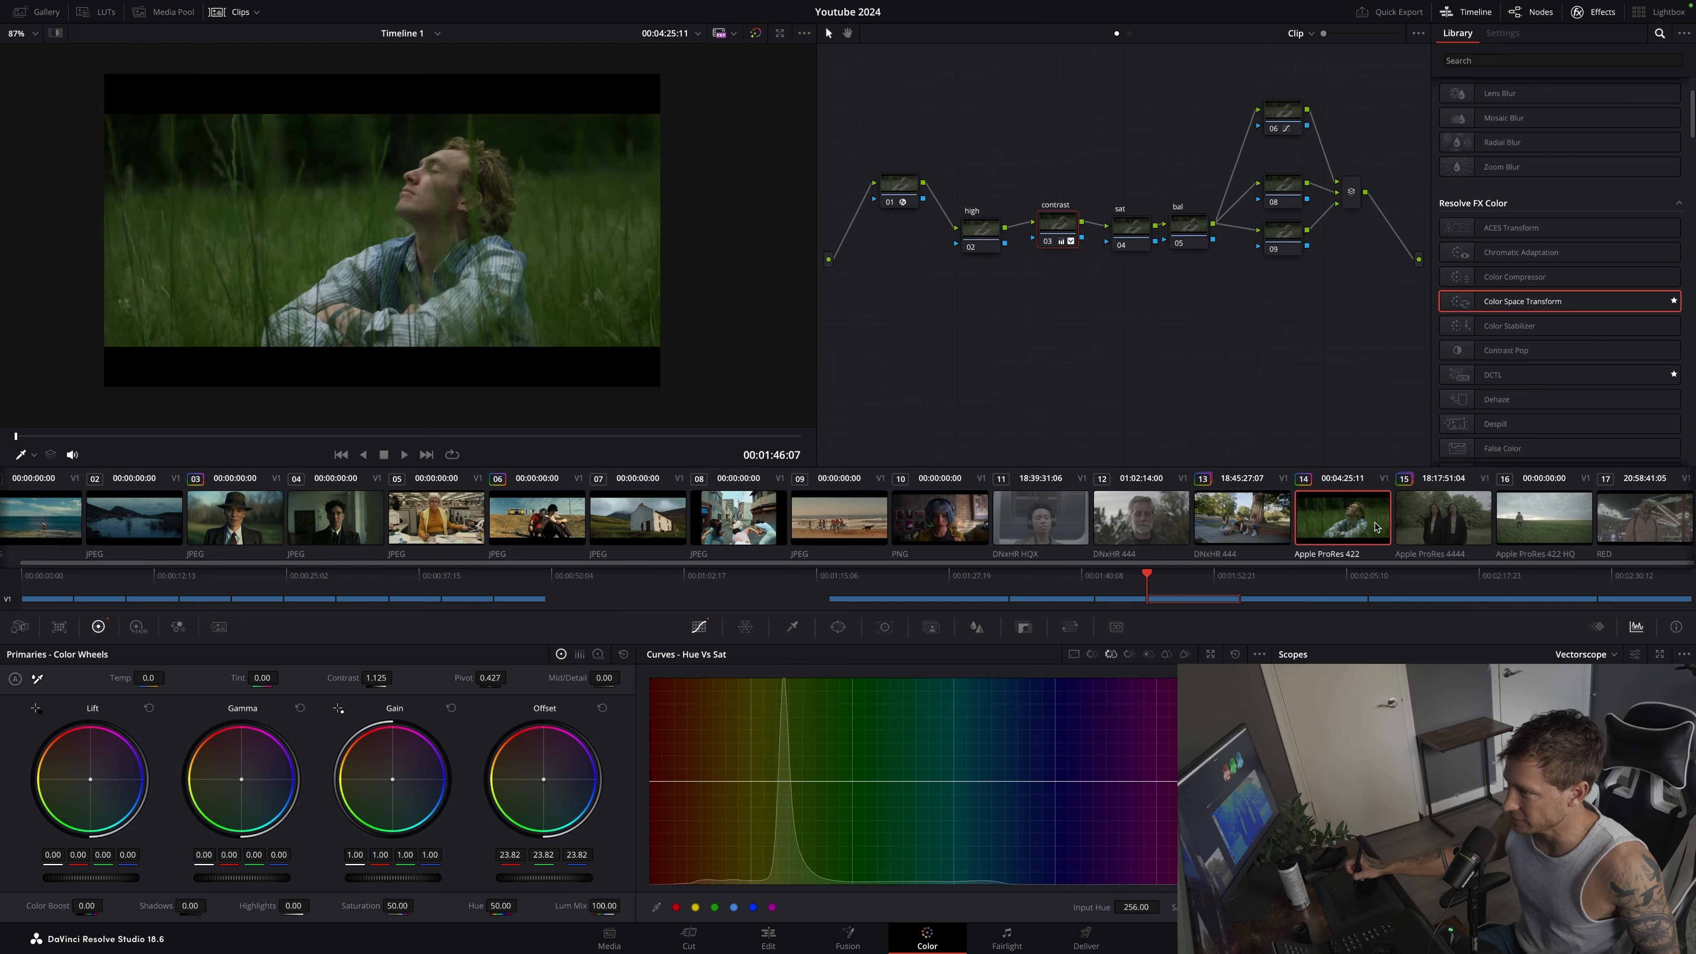
{"action": "left_click", "coordinate": [1426, 525]}
{"action": "type", "text": "high"}
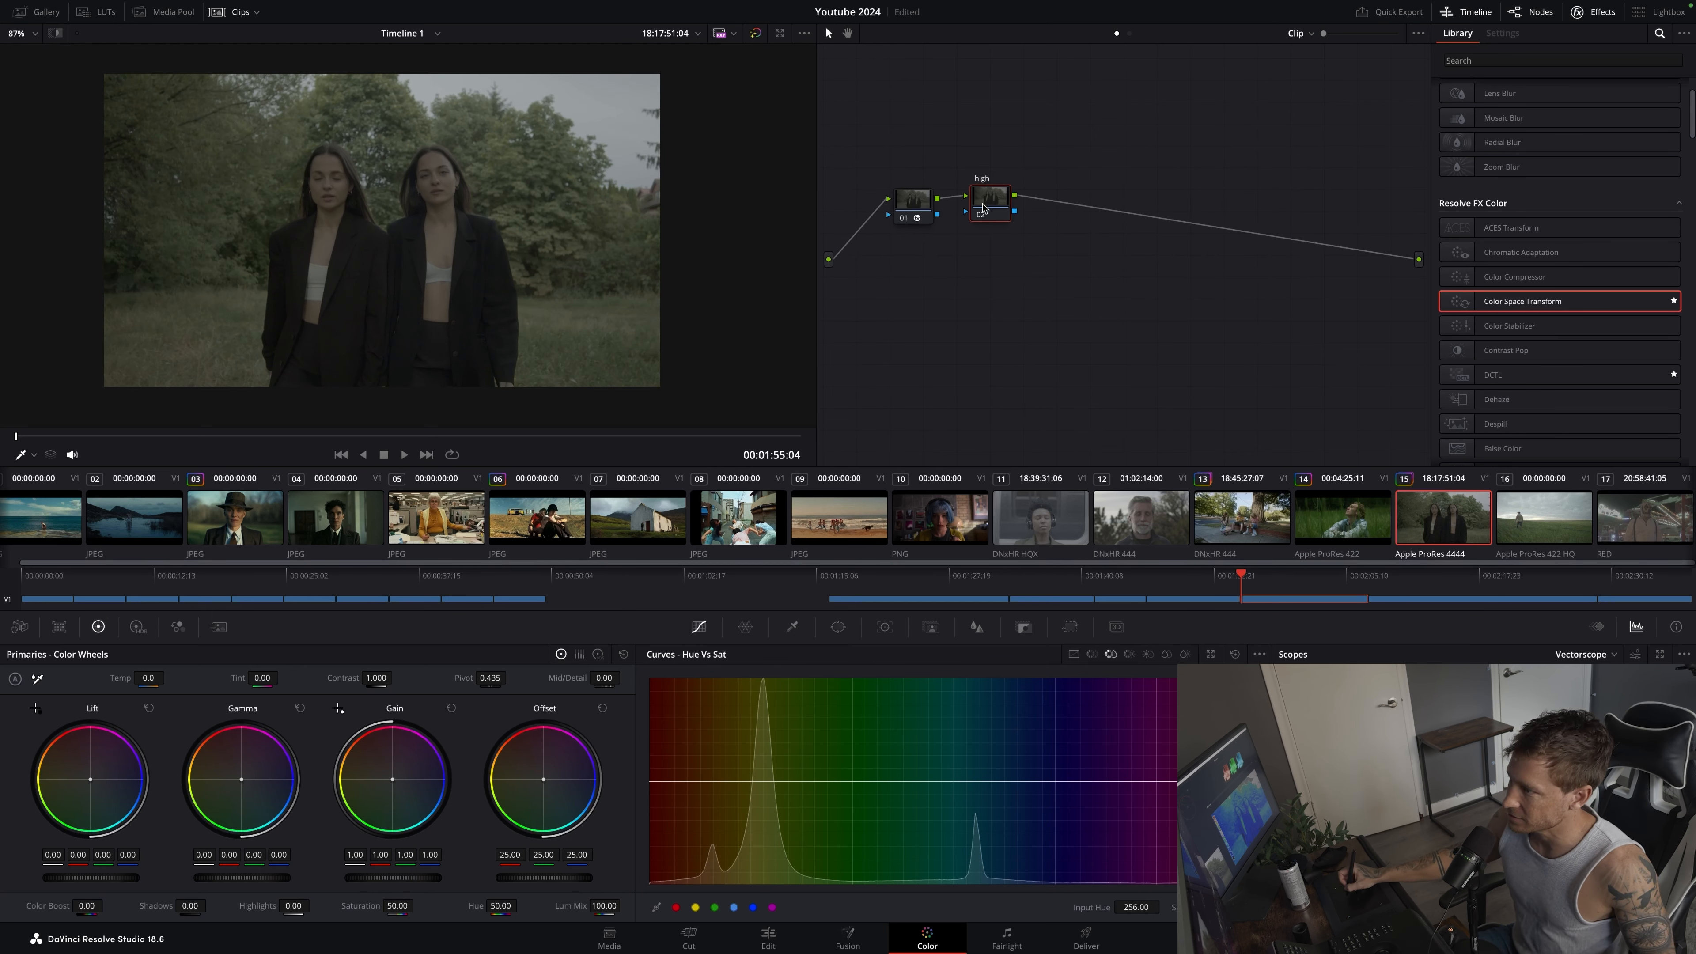
Add a serial node after the high node and label it contrast
{"action": "right_click", "coordinate": [983, 208]}
{"action": "left_click", "coordinate": [1109, 274]}
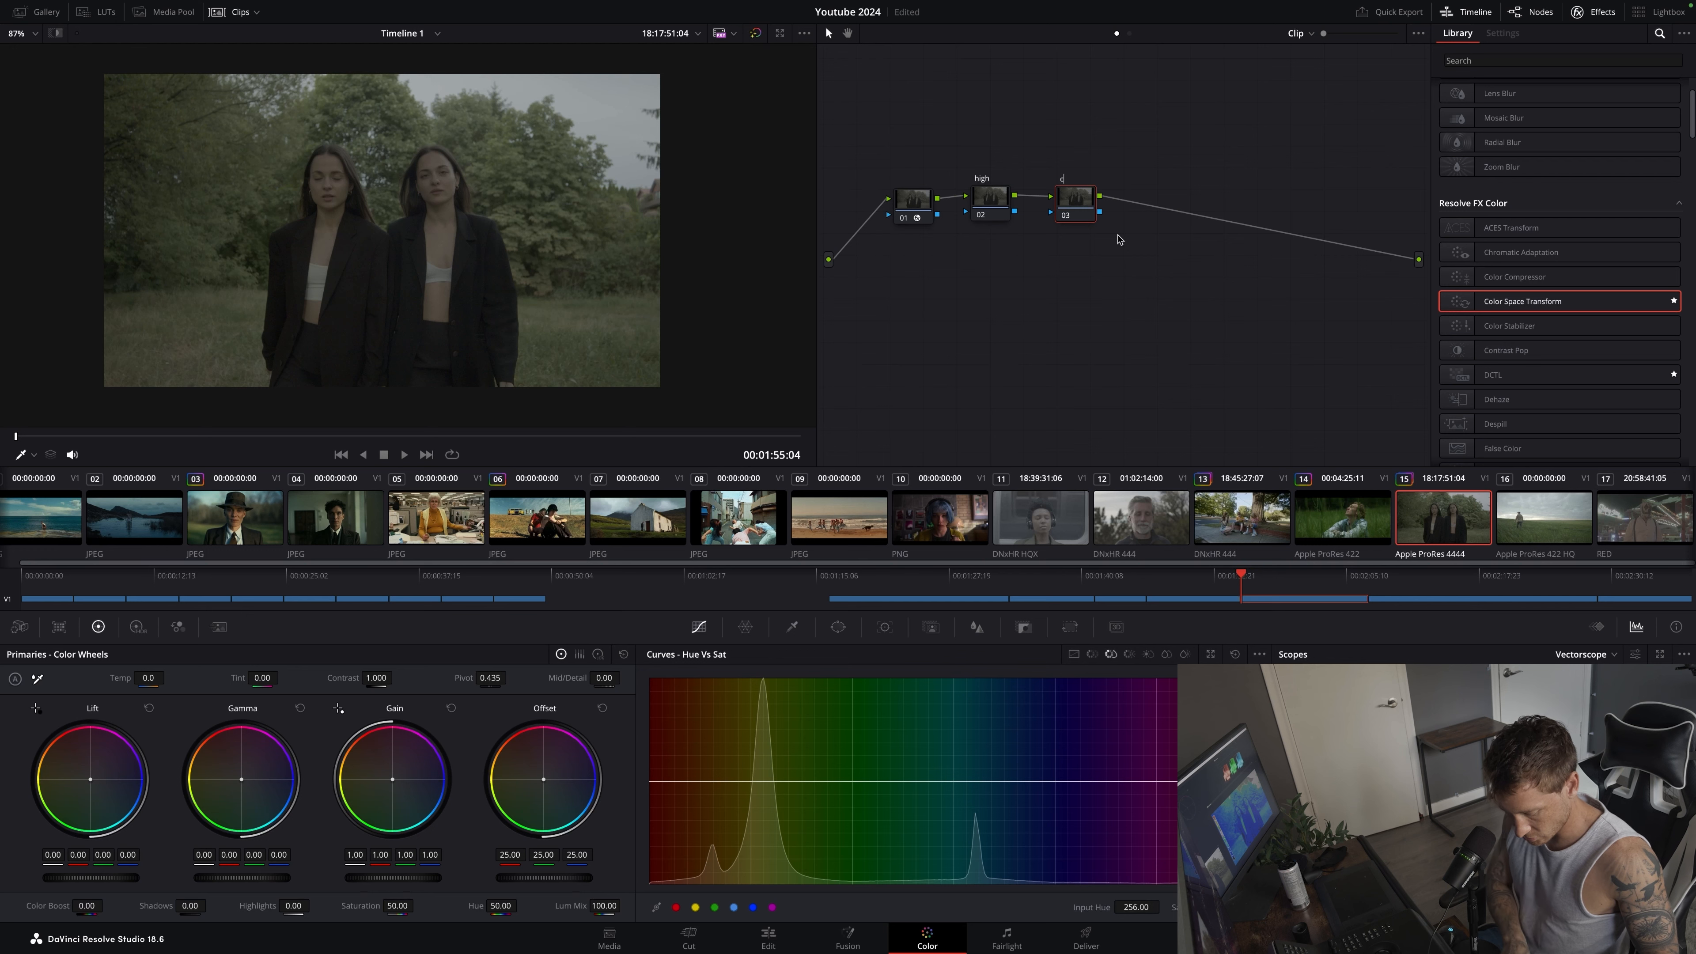
{"action": "type", "text": "rt"}
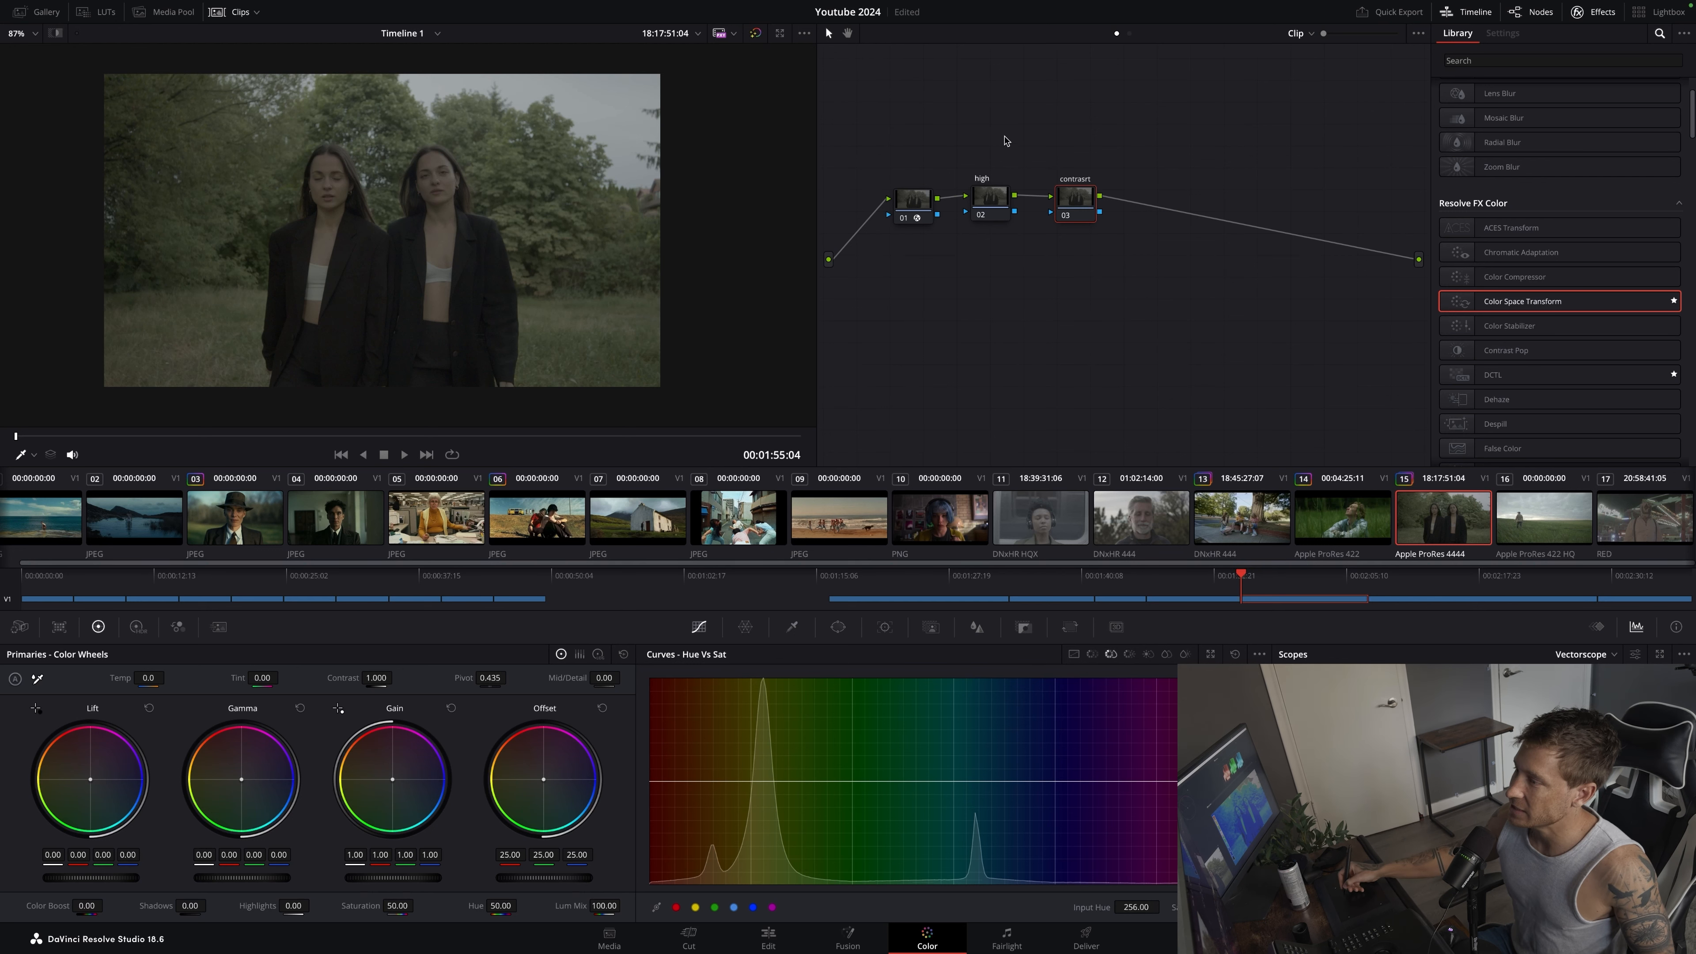
{"action": "key", "text": "BackSpace"}
{"action": "key", "text": "BackSpace"}
{"action": "type", "text": "t"}
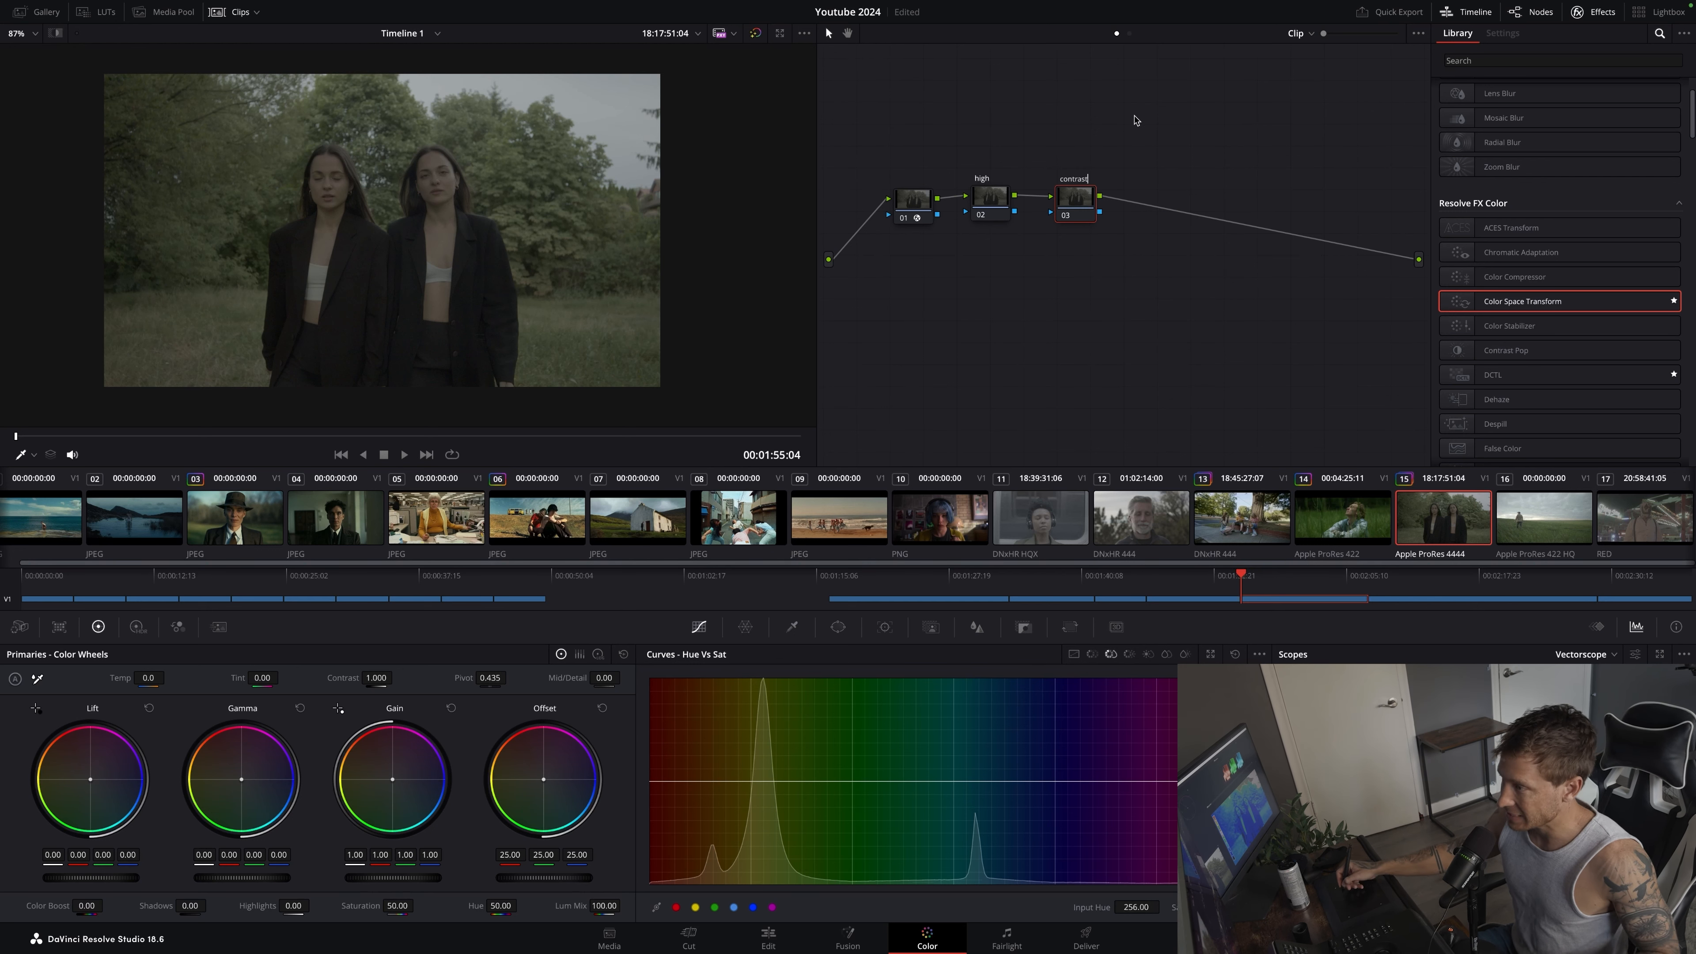
{"action": "left_click_drag", "start_coordinate": [1080, 210], "coordinate": [1082, 204]}
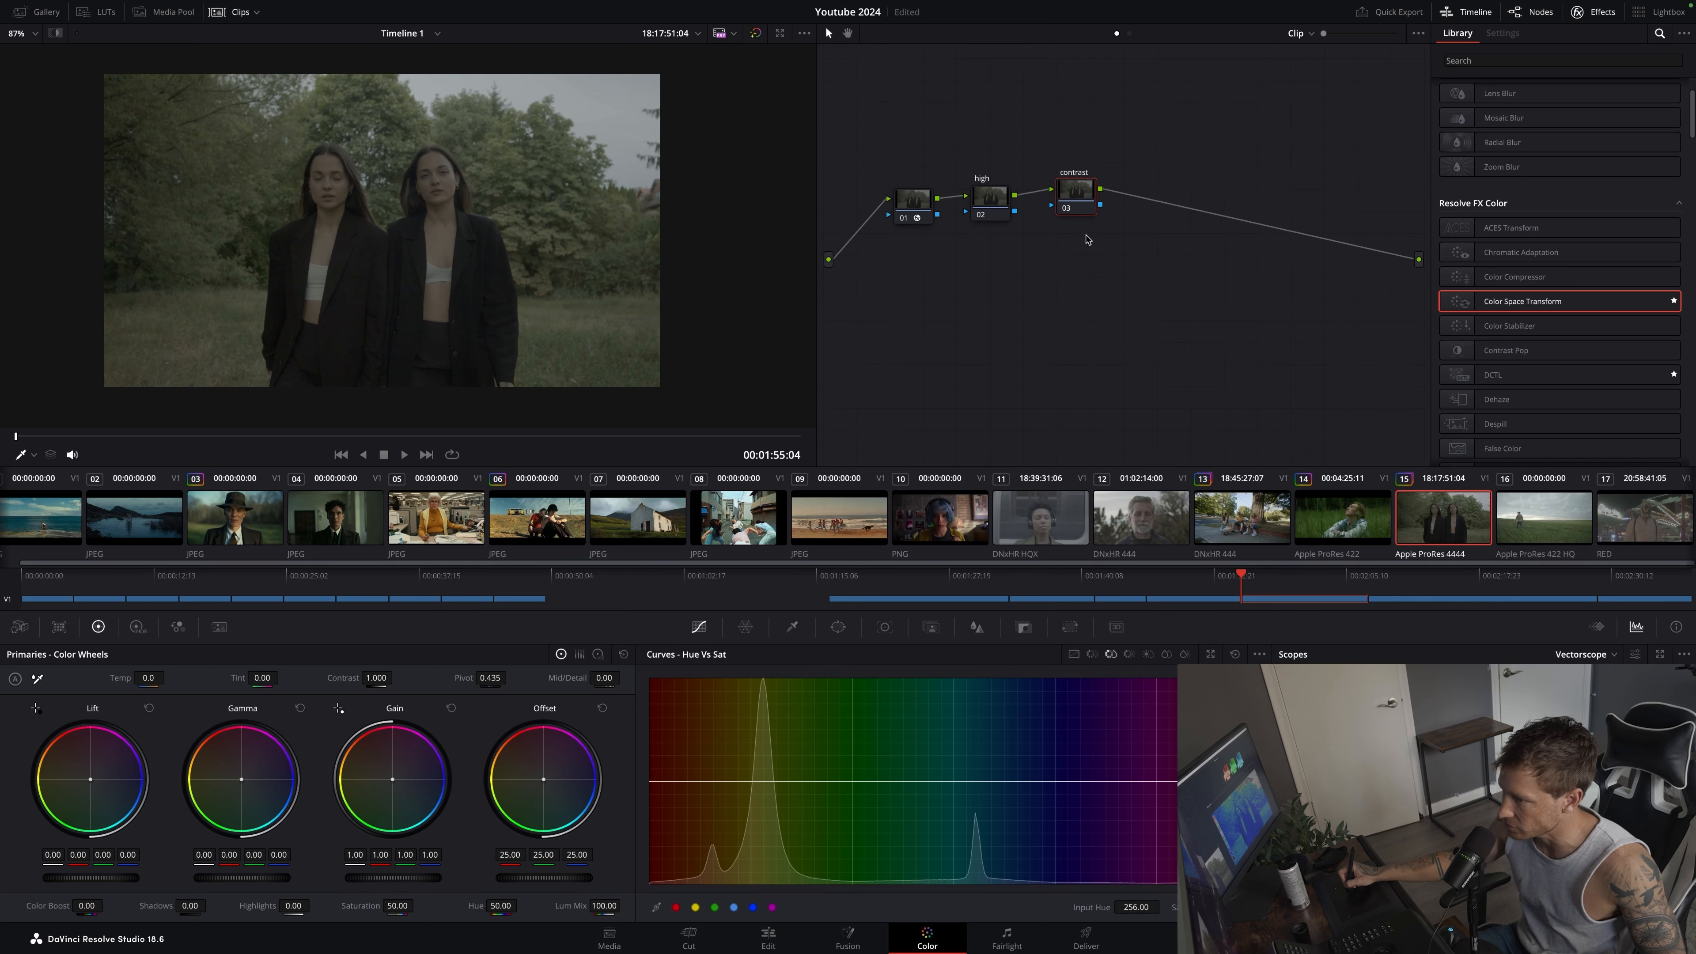
Add a serial node after the contrast node and label it bal
{"action": "right_click", "coordinate": [1065, 201]}
{"action": "mouse_move", "coordinate": [1094, 266]}
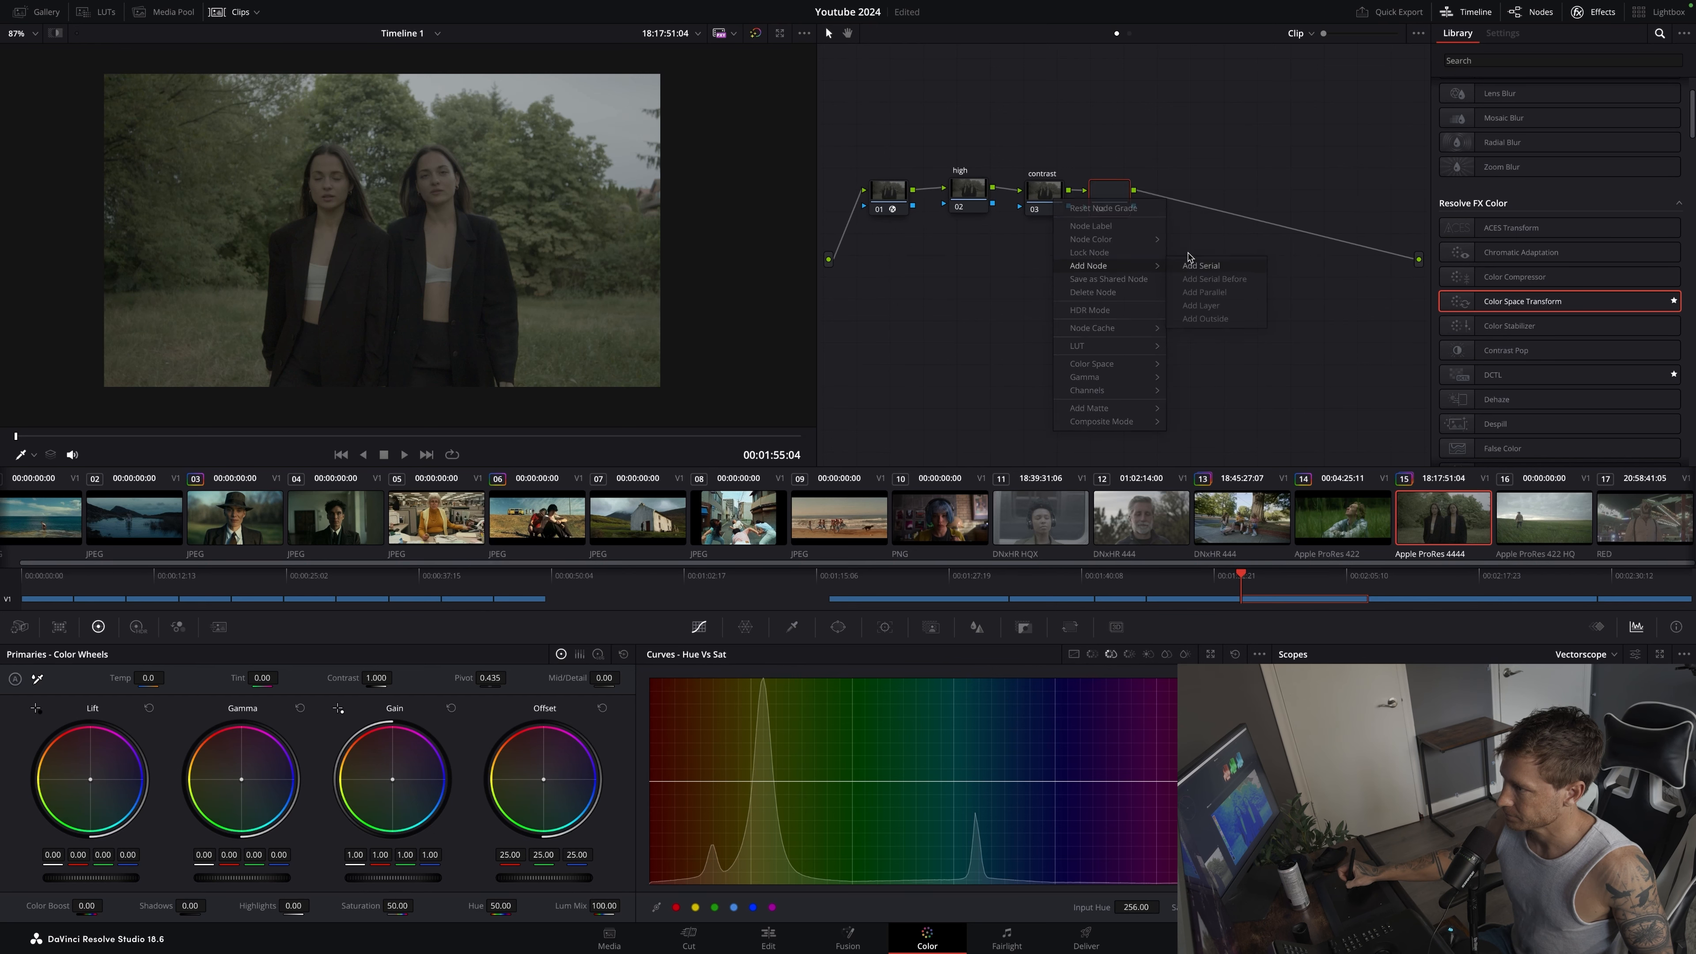
{"action": "left_click", "coordinate": [1189, 264]}
{"action": "right_click", "coordinate": [1135, 195]}
{"action": "left_click", "coordinate": [1151, 221]}
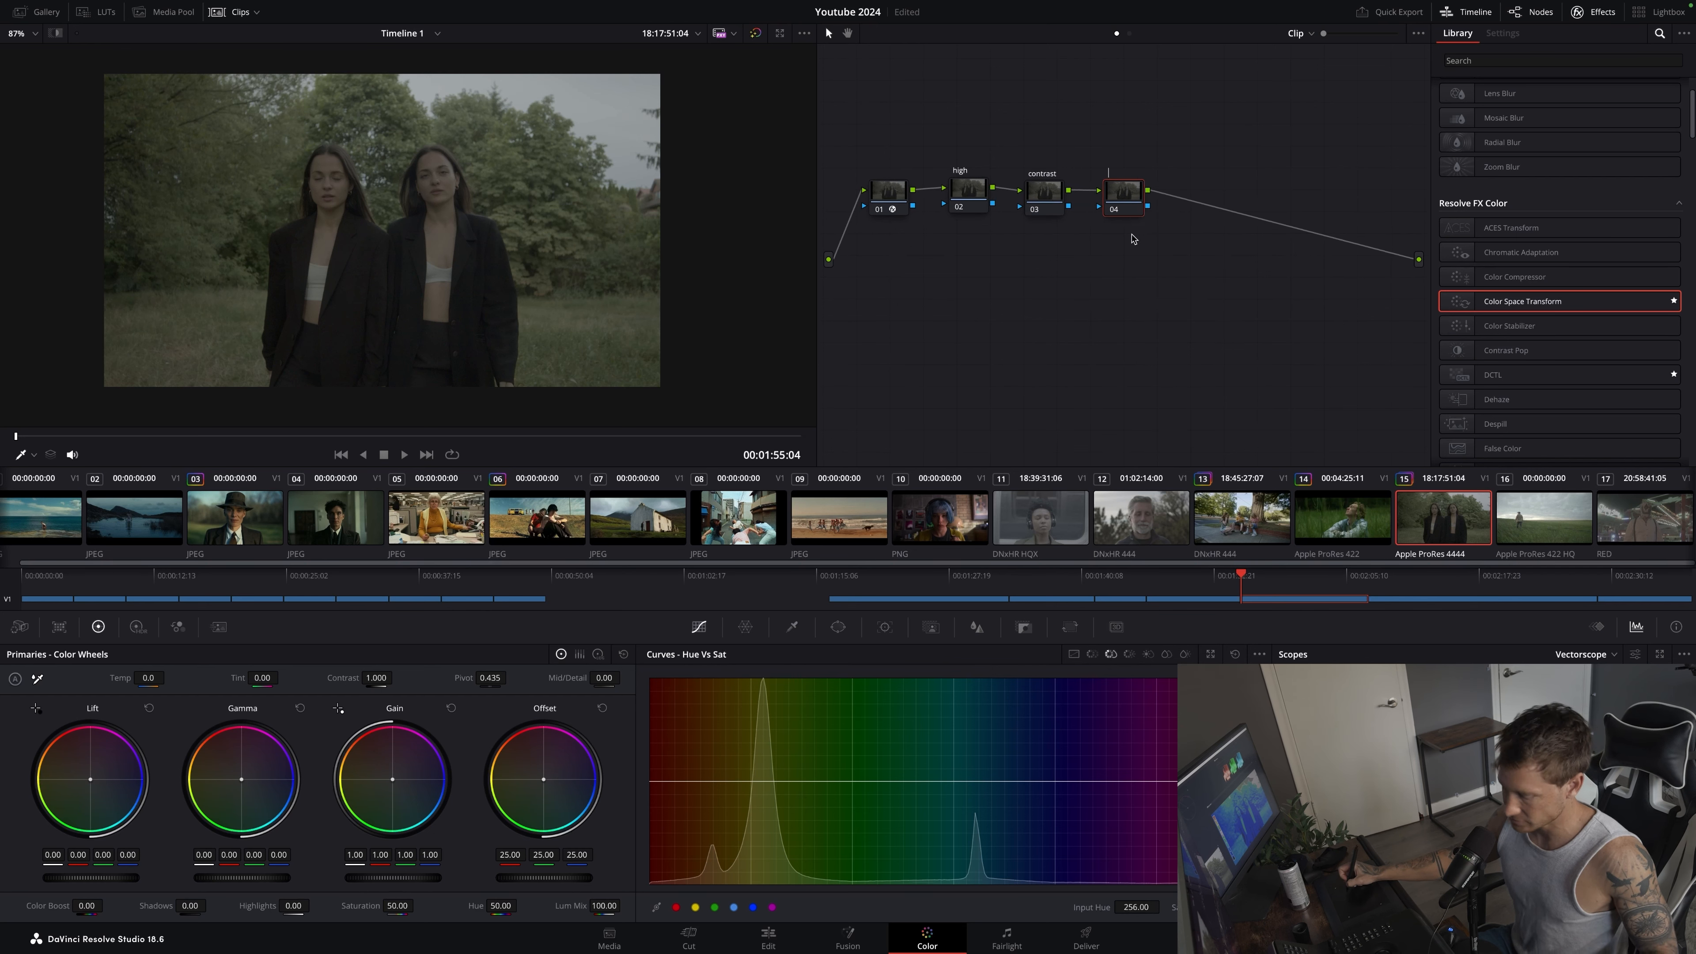
{"action": "type", "text": "l"}
{"action": "key", "text": "Return"}
Add a serial node after the bal node and branch it with three more nodes feeding one mixer
{"action": "key", "text": "alt+s"}
{"action": "left_click_drag", "start_coordinate": [1202, 191], "coordinate": [1228, 141]}
{"action": "key", "text": "alt+l"}
{"action": "key", "text": "alt+l"}
{"action": "key", "text": "alt+l"}
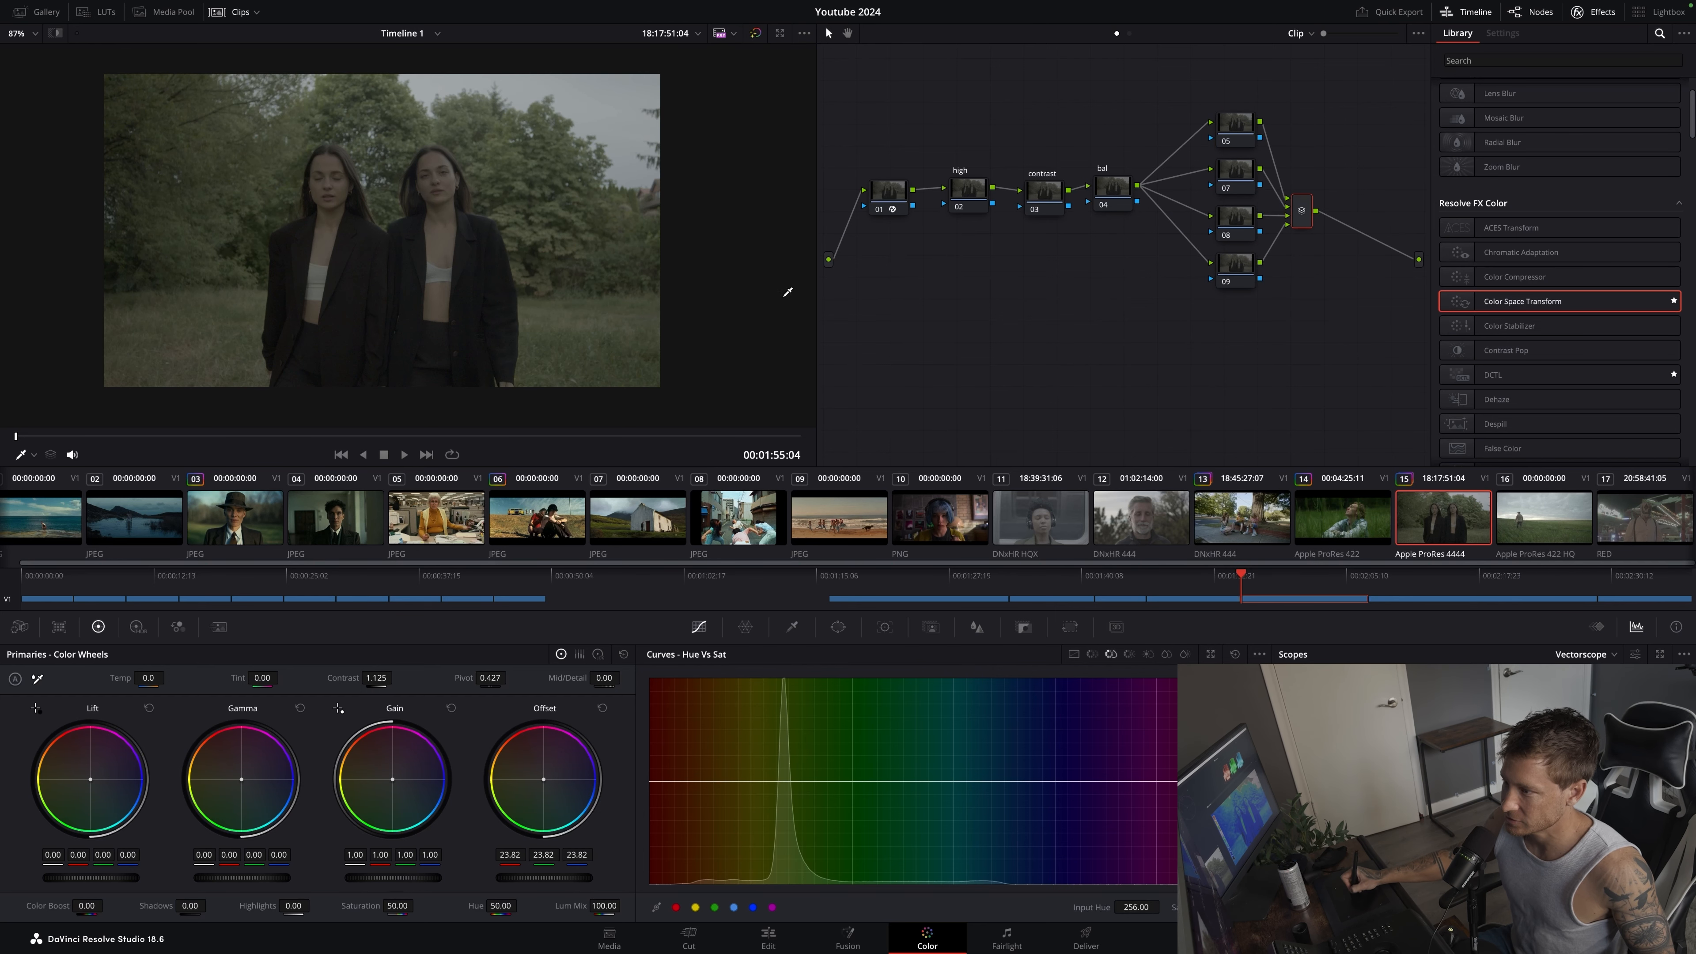
On the contrast node, set Contrast to 1.406, Pivot to 0.360, Offset to 33.68 and Saturation to 70.15
{"action": "left_click_drag", "start_coordinate": [821, 334], "coordinate": [735, 328]}
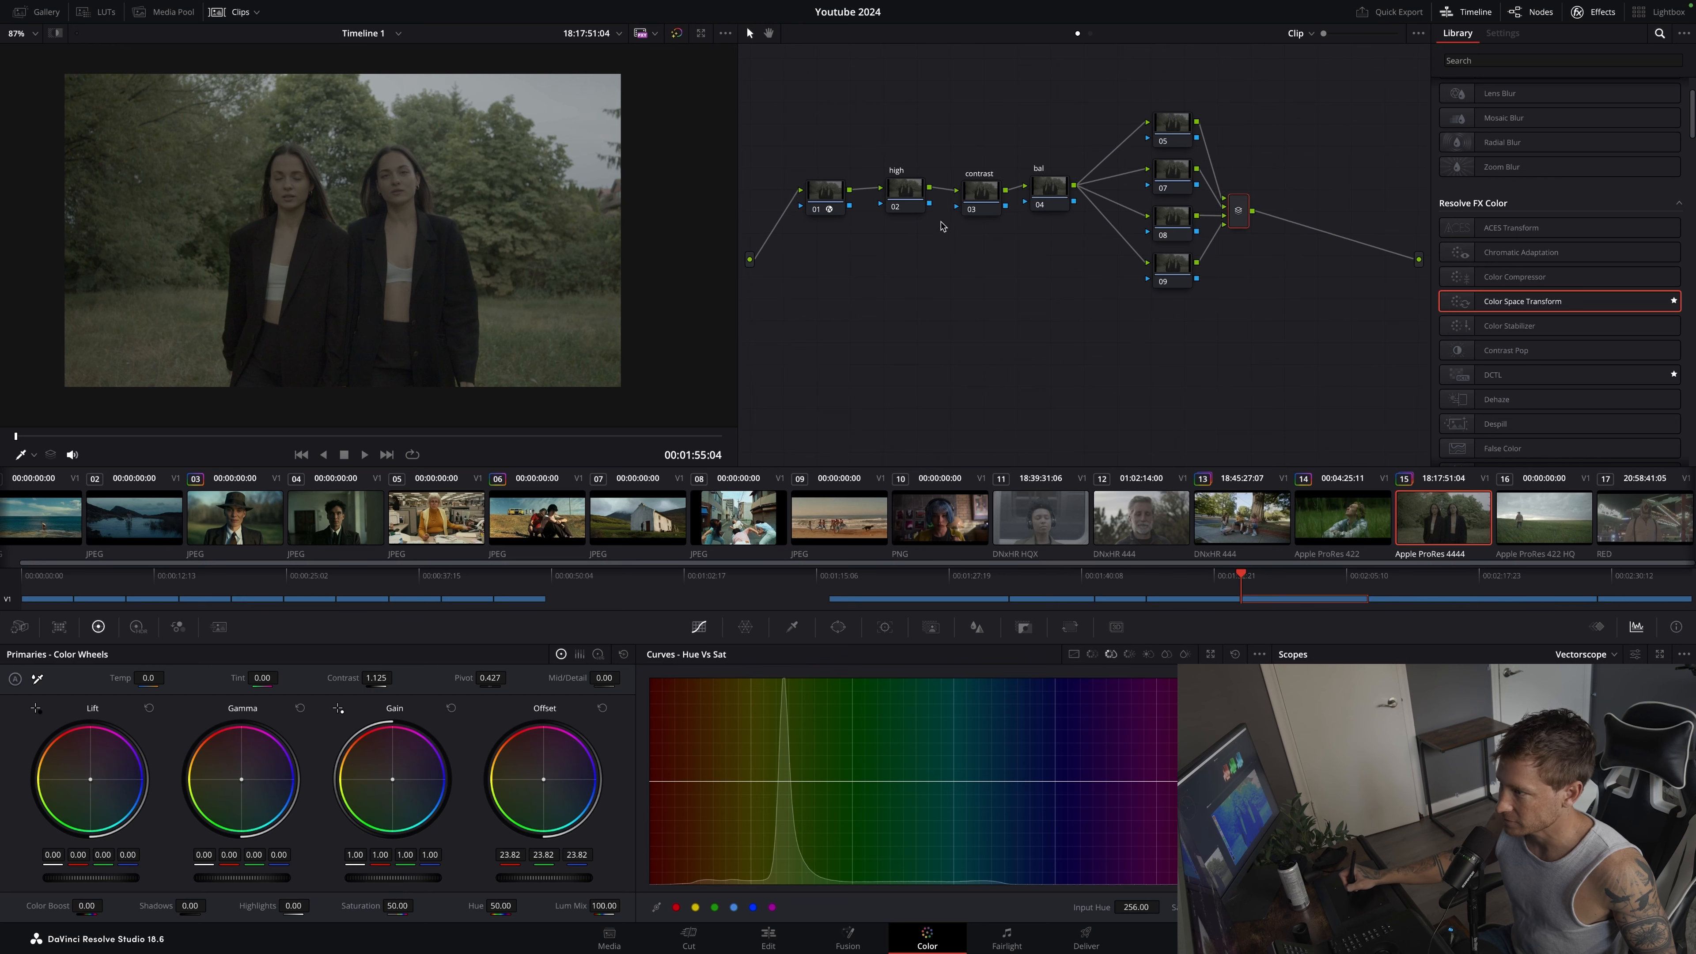
{"action": "left_click", "coordinate": [987, 198]}
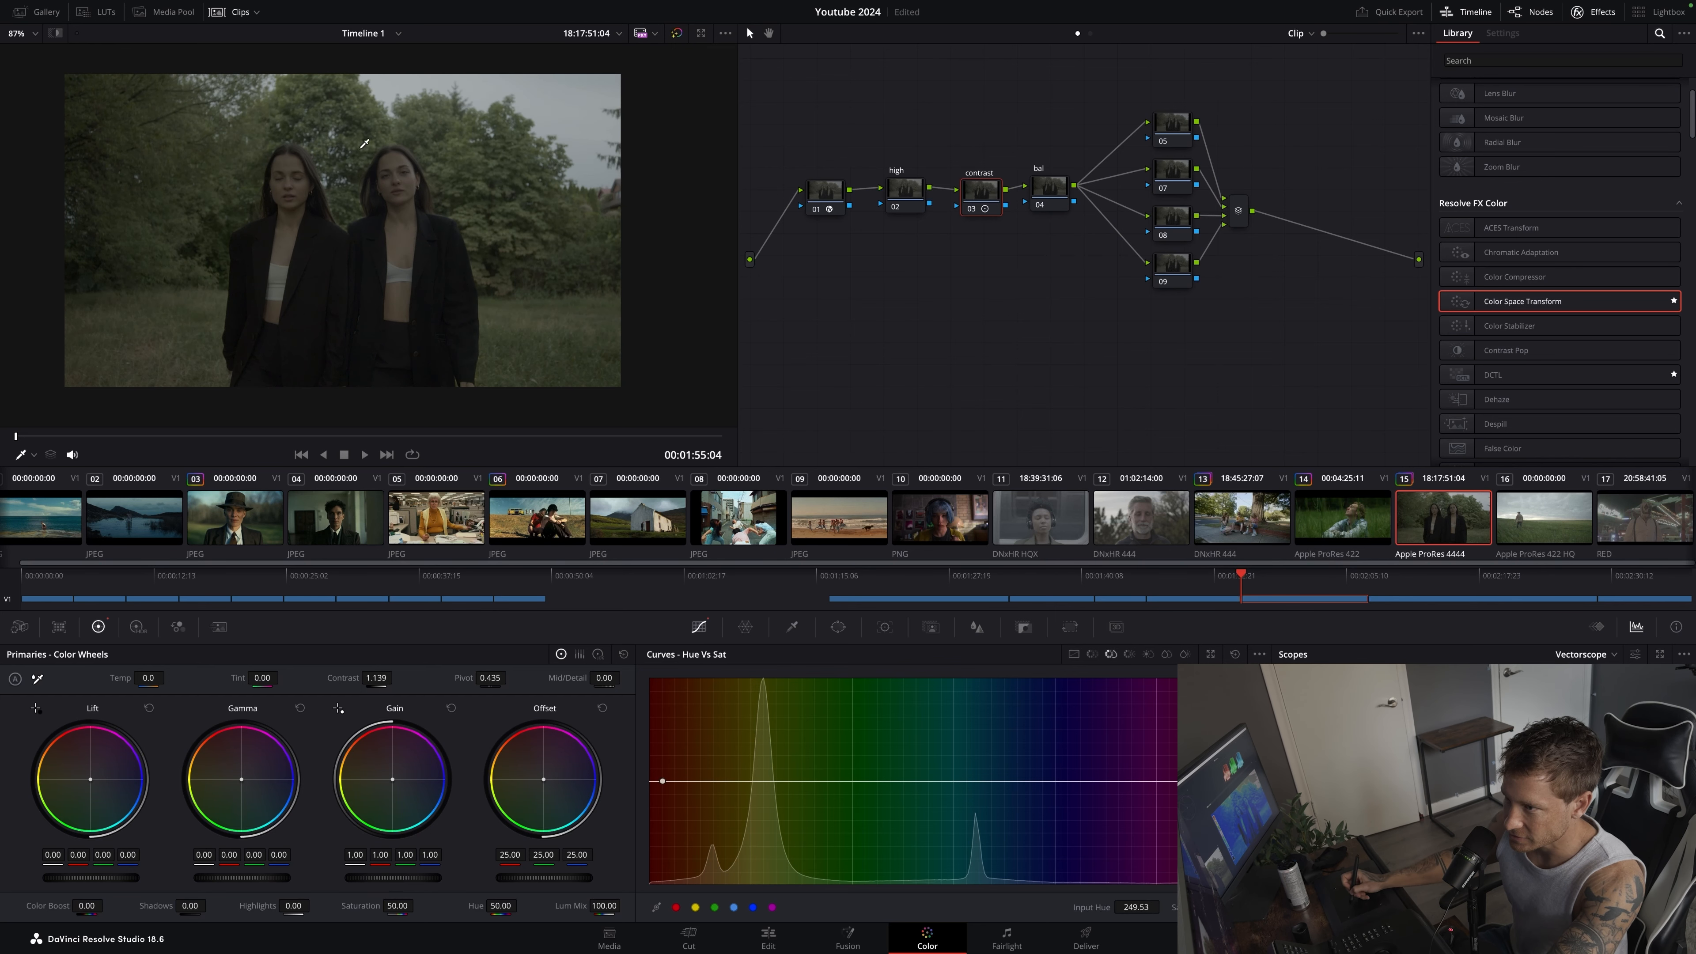
{"action": "left_click", "coordinate": [231, 12]}
{"action": "mouse_move", "coordinate": [334, 320]}
{"action": "left_mouse_down"}
{"action": "mouse_move", "coordinate": [380, 297]}
{"action": "mouse_move", "coordinate": [359, 309]}
{"action": "left_mouse_up"}
{"action": "scroll", "coordinate": [381, 297], "scroll_direction": "up", "scroll_amount": 3}
{"action": "left_click", "coordinate": [485, 180]}
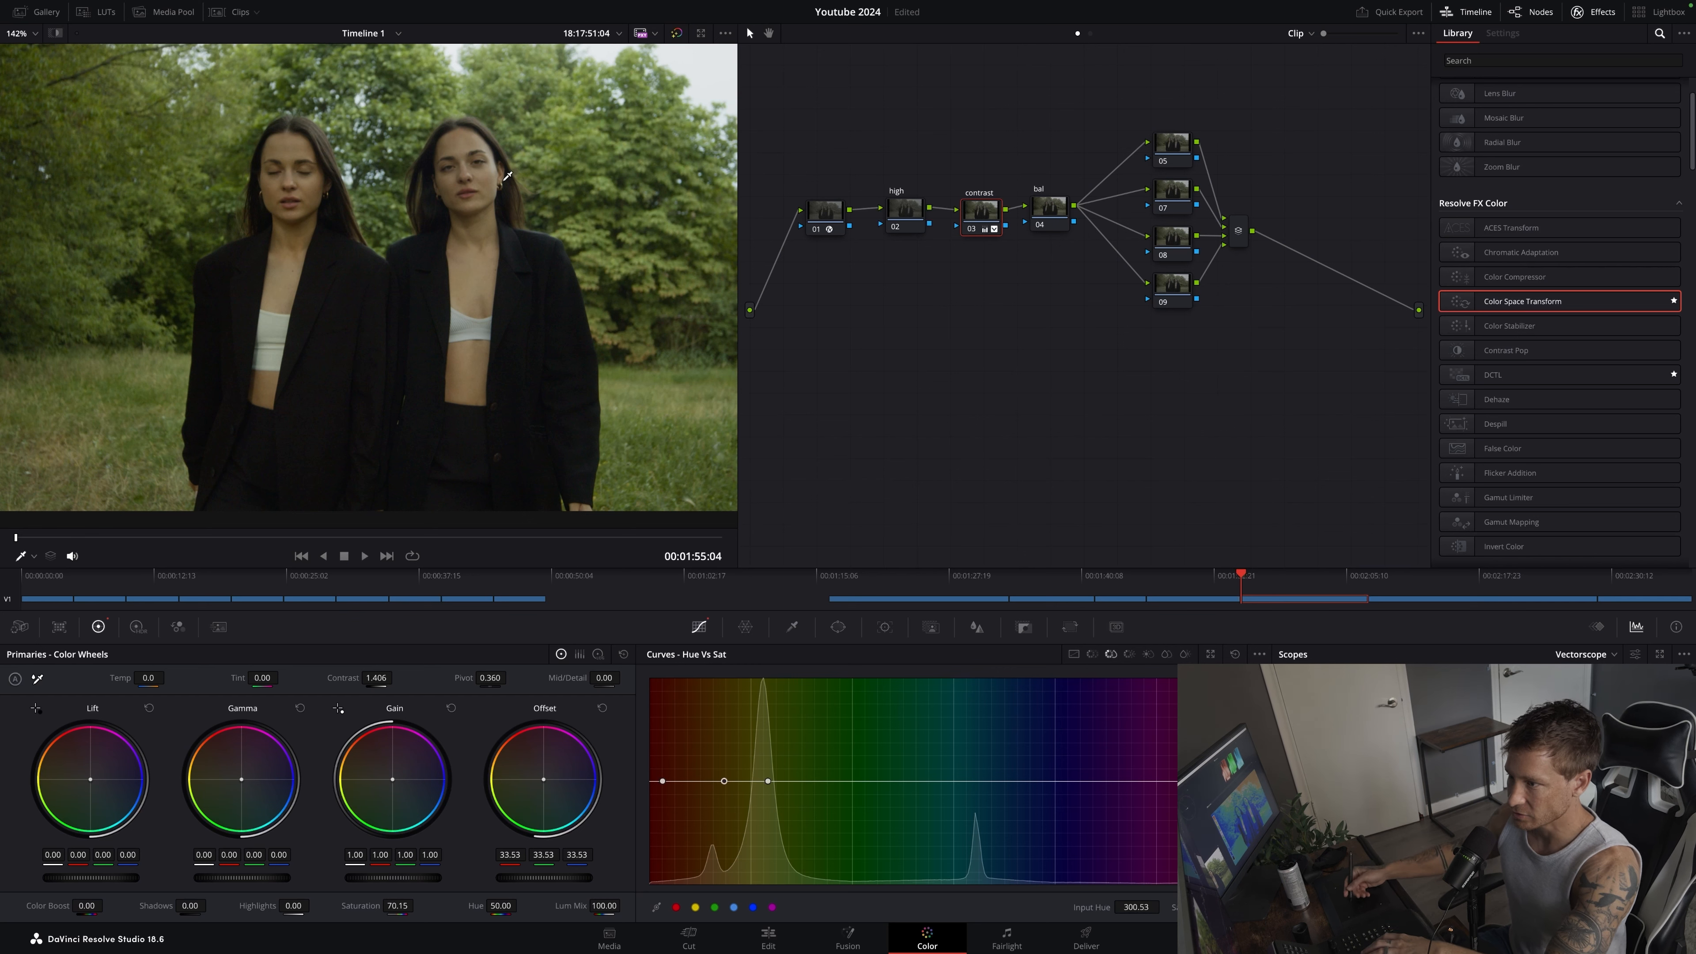
{"action": "scroll", "coordinate": [540, 176], "scroll_direction": "down", "scroll_amount": 2}
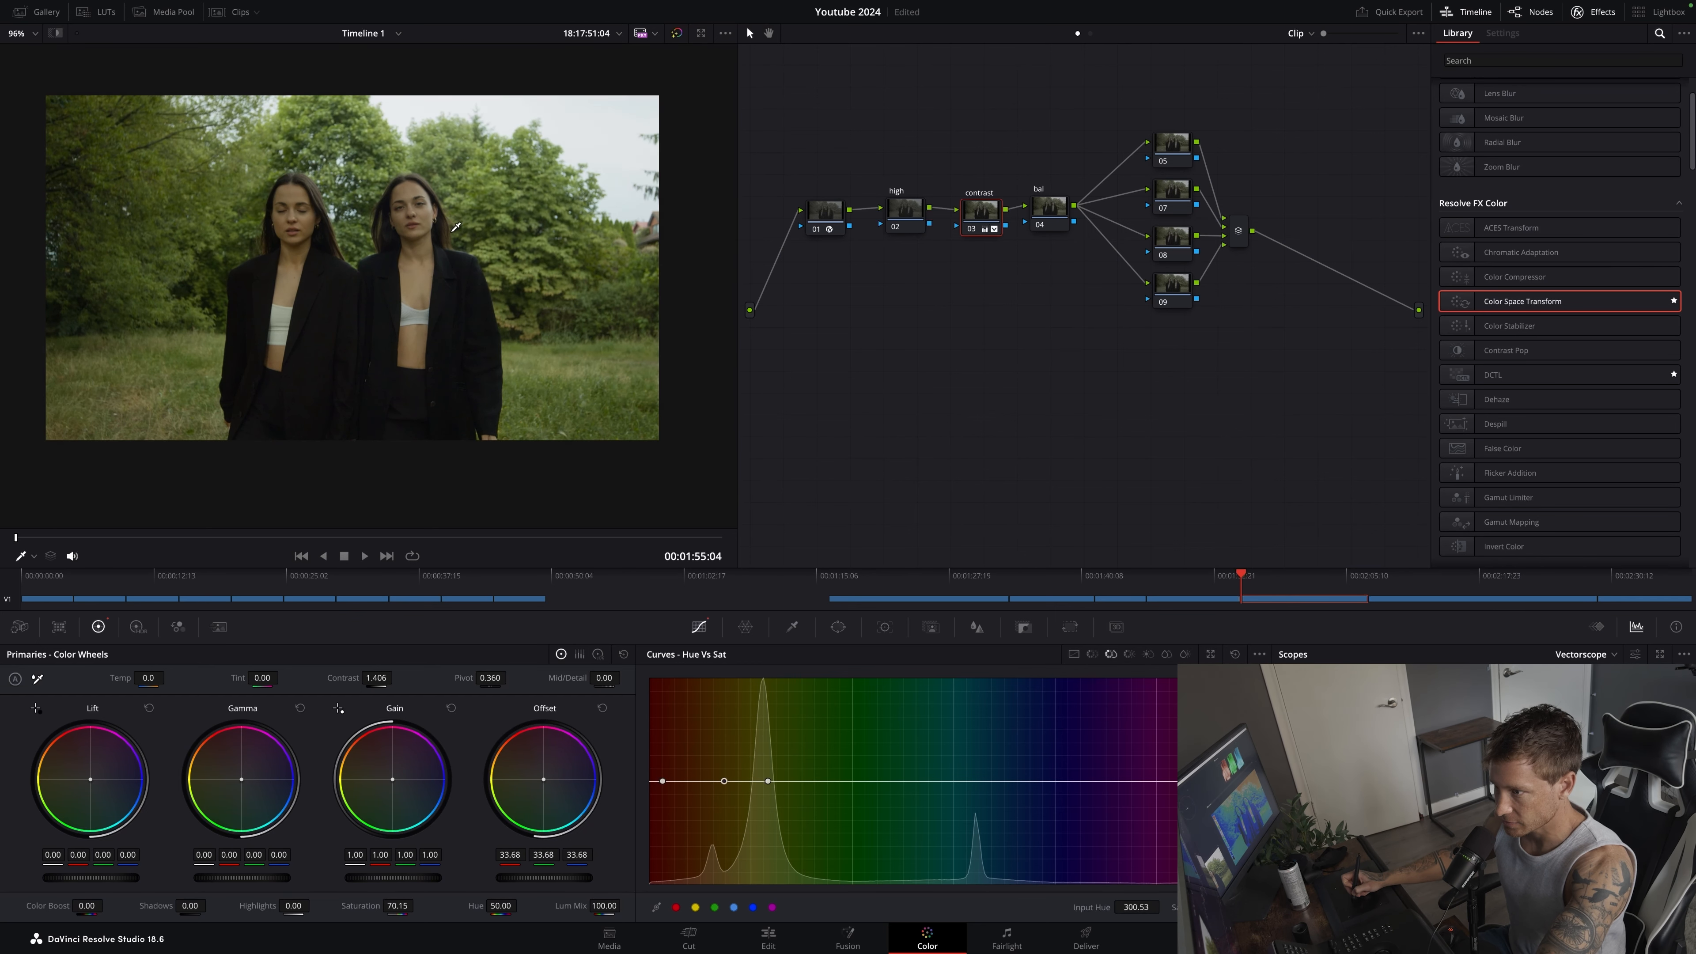
On the high node, qualify the bright areas by Luminance with Low 59.2 and L. Soft 2.7
{"action": "left_click", "coordinate": [905, 211]}
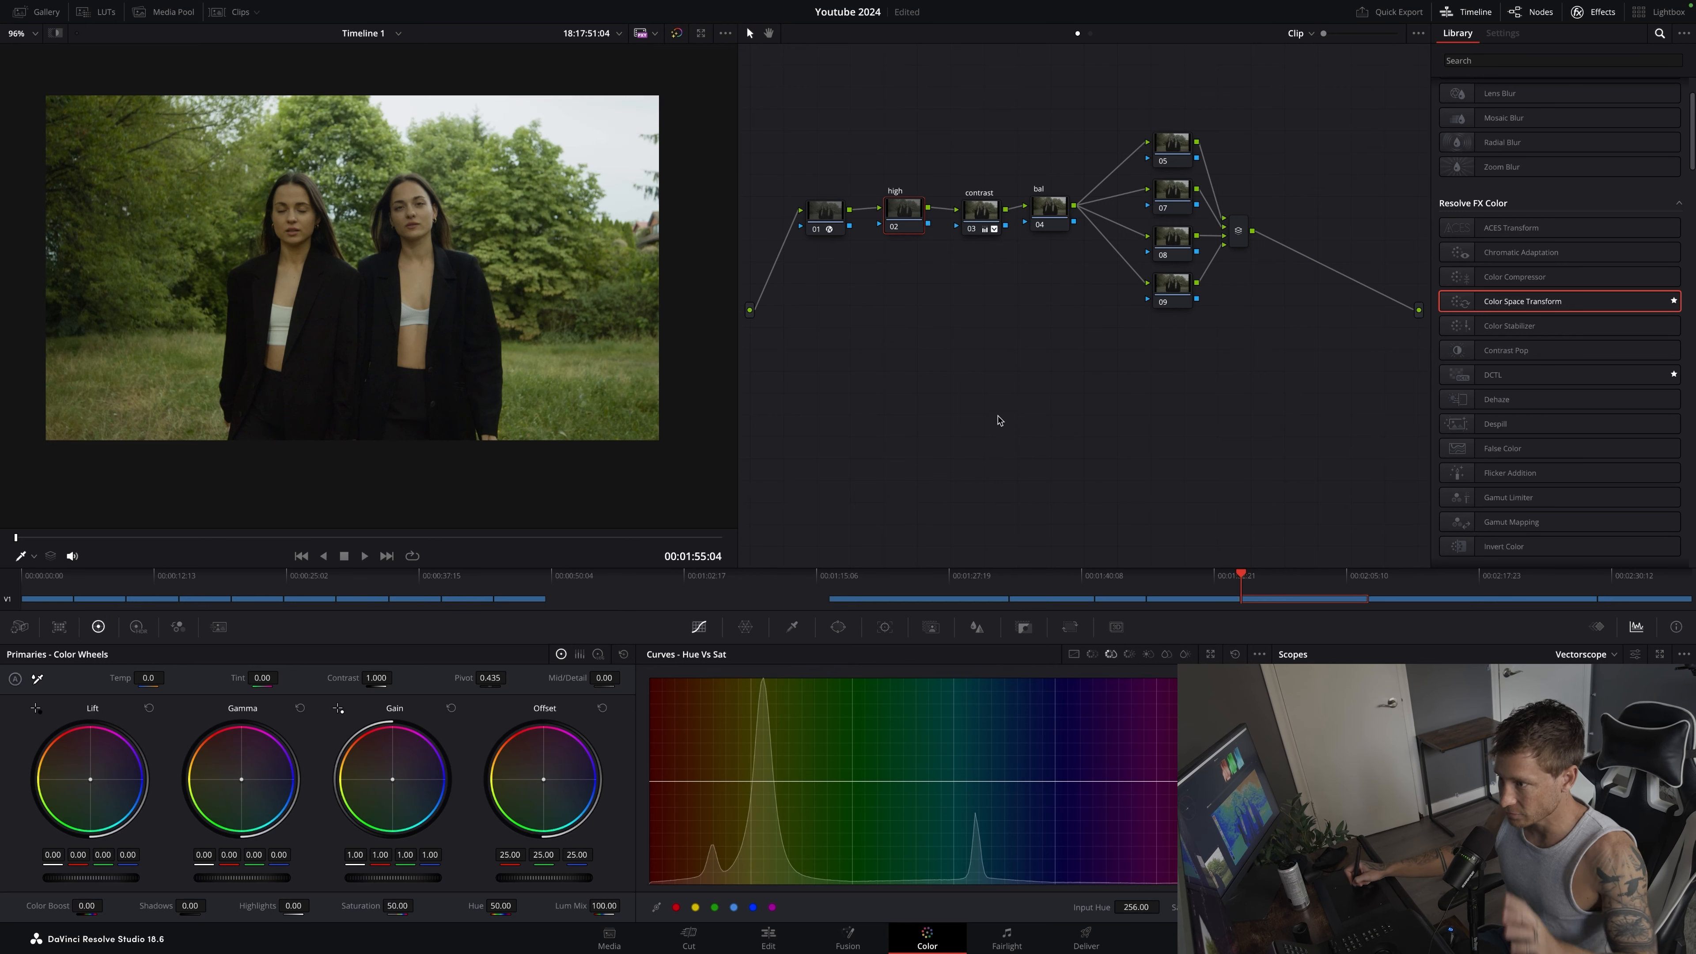
{"action": "left_click", "coordinate": [792, 627]}
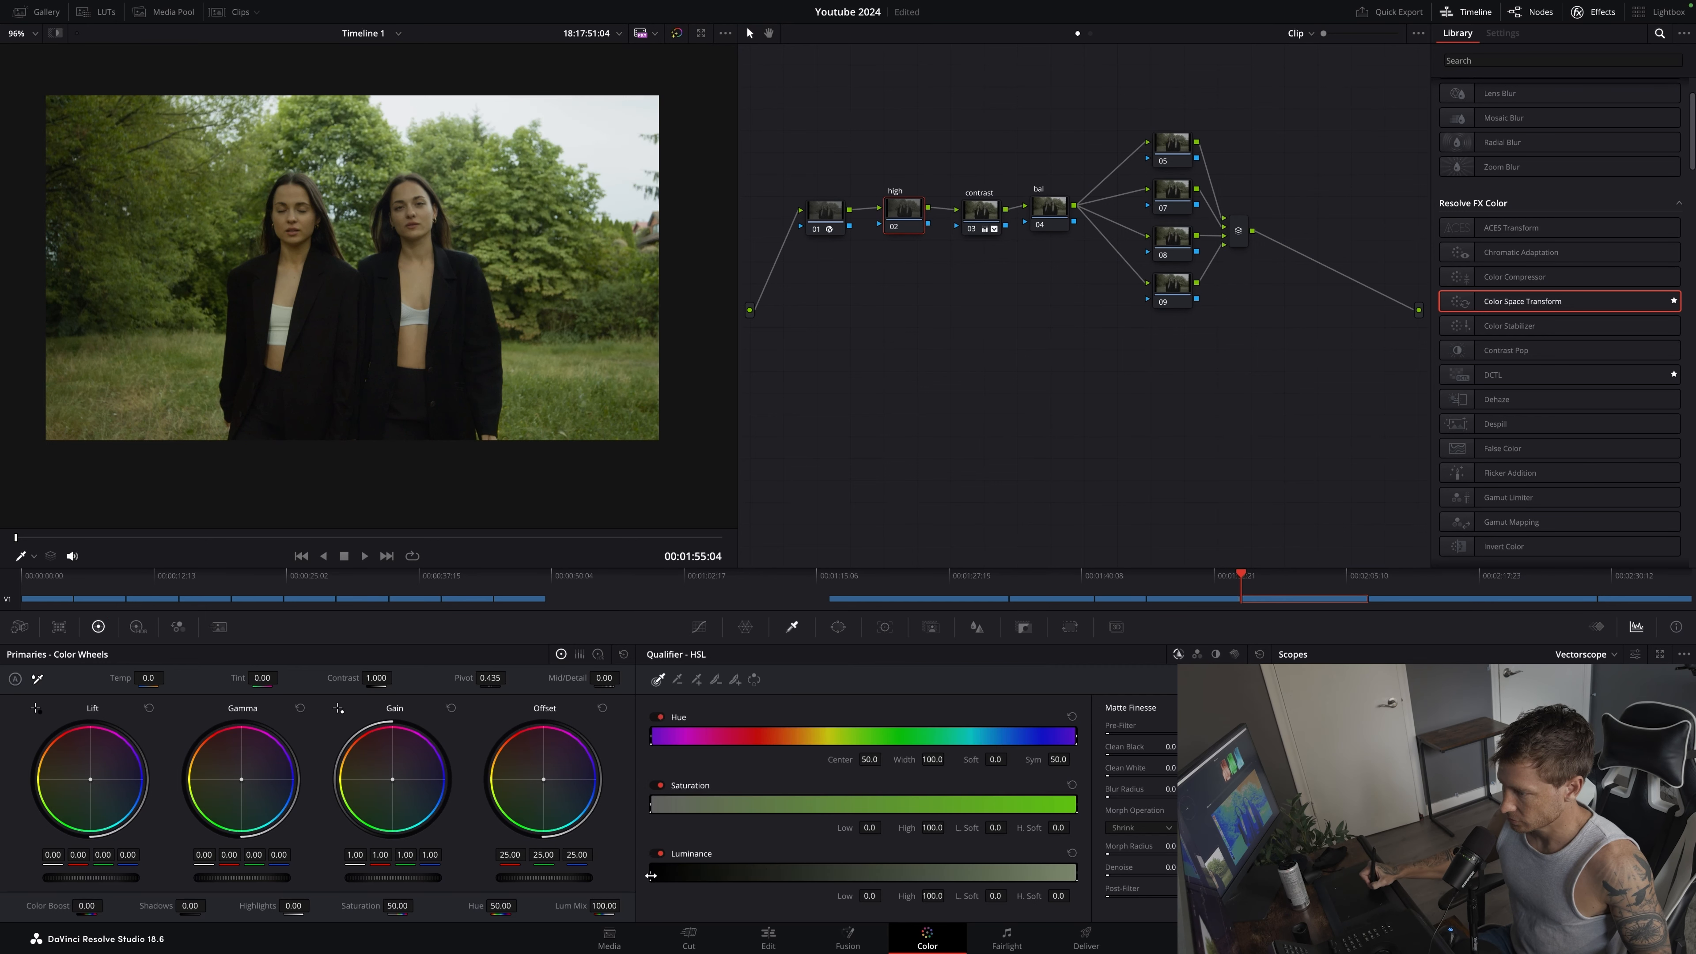
{"action": "left_click_drag", "start_coordinate": [926, 872], "coordinate": [964, 873]}
{"action": "left_click", "coordinate": [55, 33]}
{"action": "left_click_drag", "start_coordinate": [994, 895], "coordinate": [903, 882]}
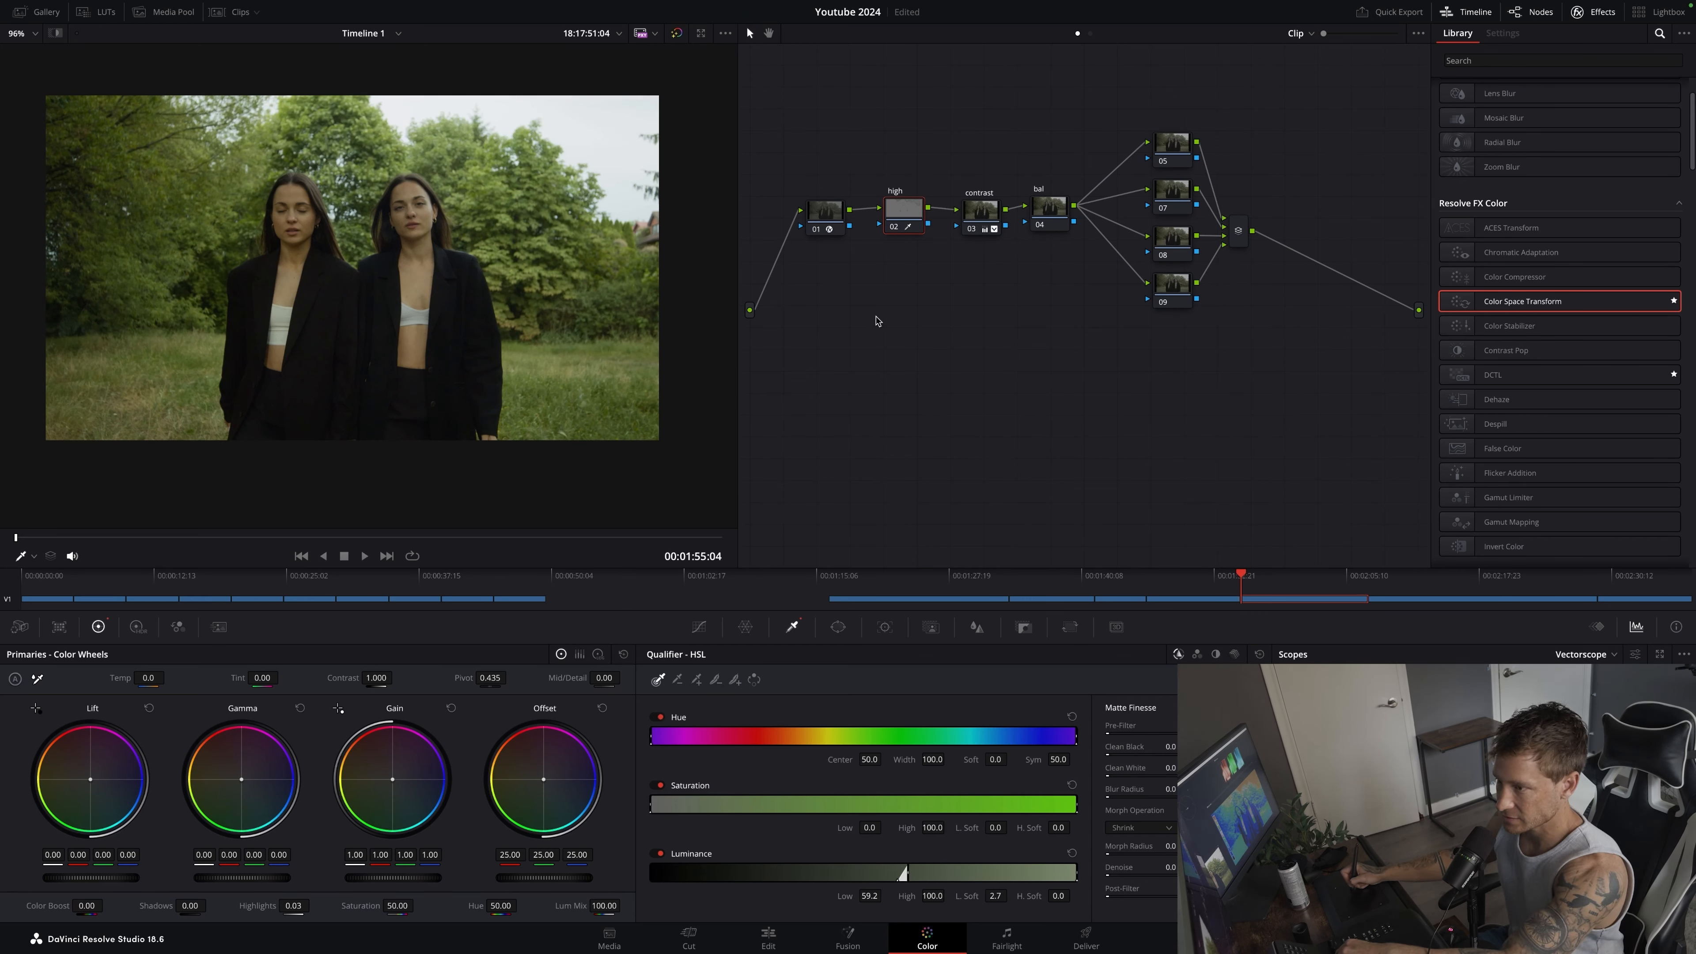
Lower the high node's Highlights to -51.33, comparing the image with the node disabled and enabled
{"action": "key", "text": "super+shift+z"}
{"action": "key", "text": "super+d"}
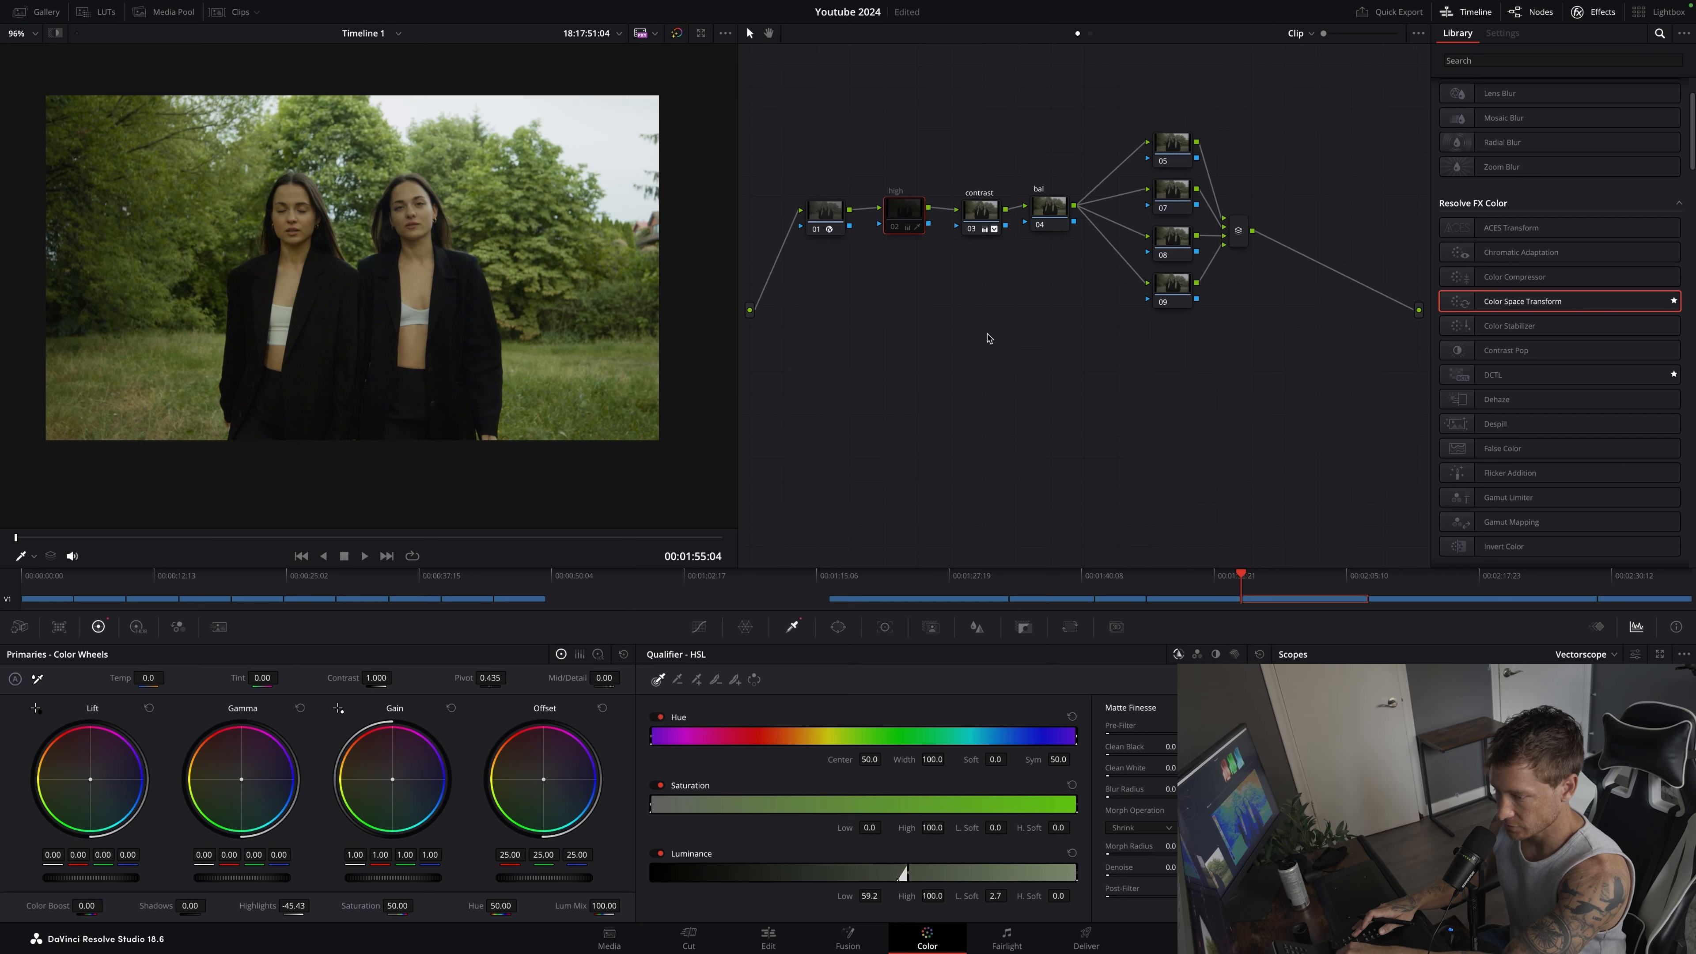
{"action": "key", "text": "super+d"}
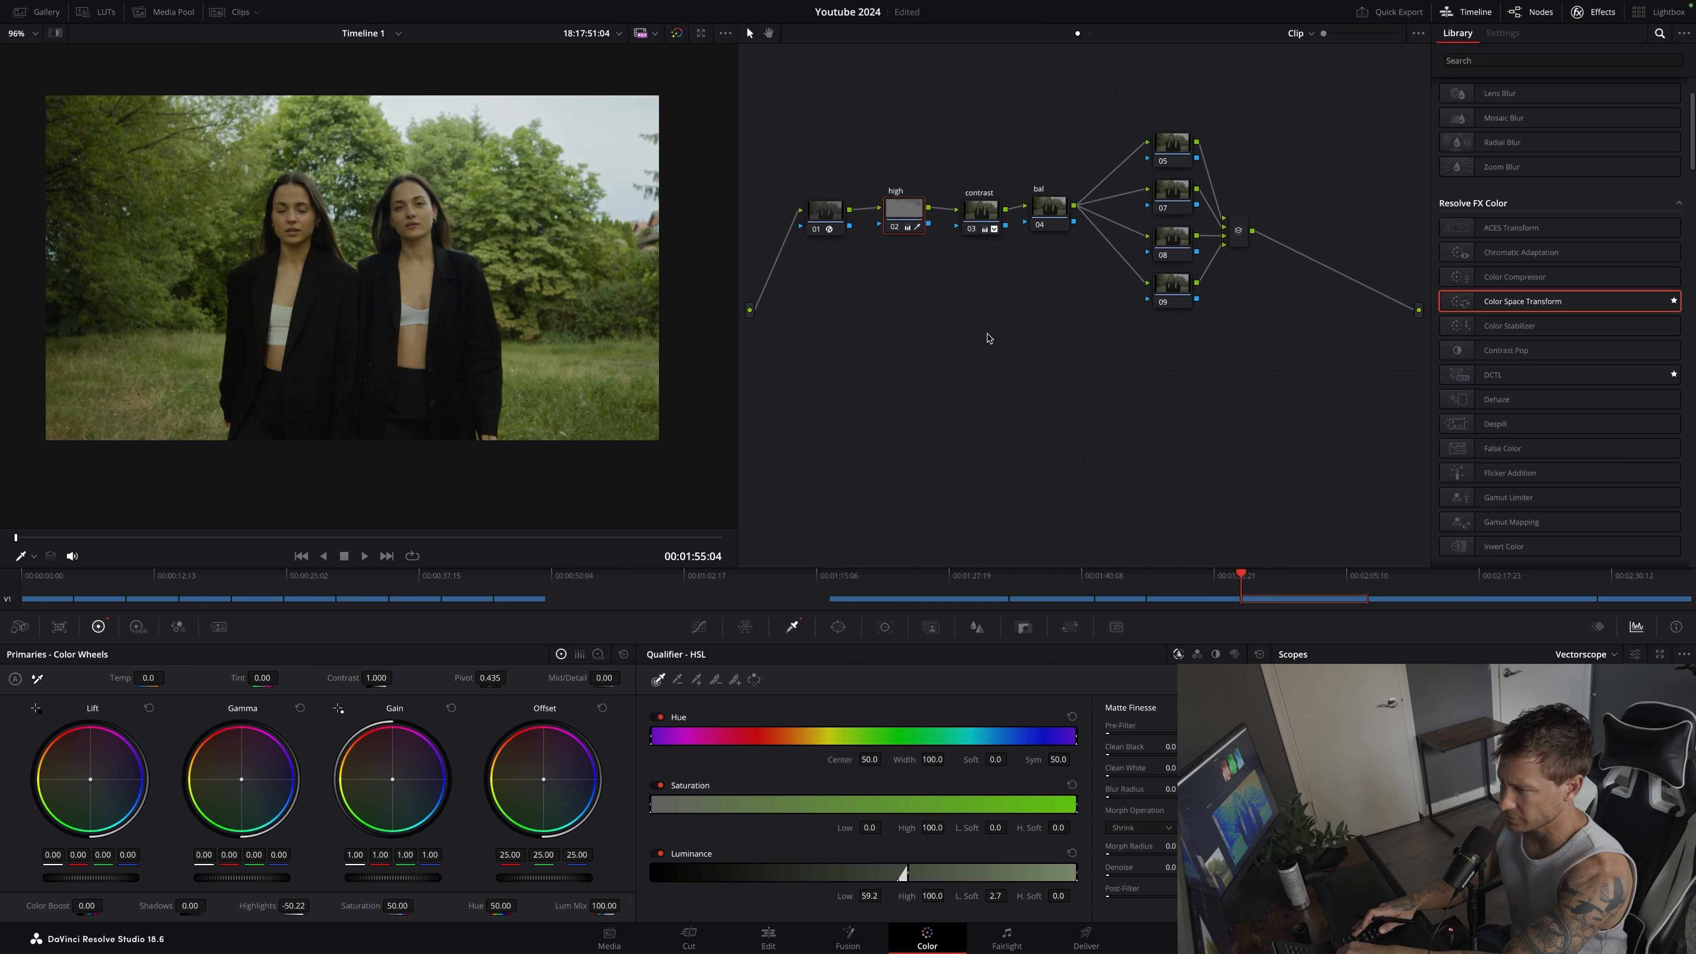
{"action": "key", "text": "super+d"}
{"action": "key", "text": "super+d"}
{"action": "key", "text": "super+d"}
{"action": "key", "text": "super+d"}
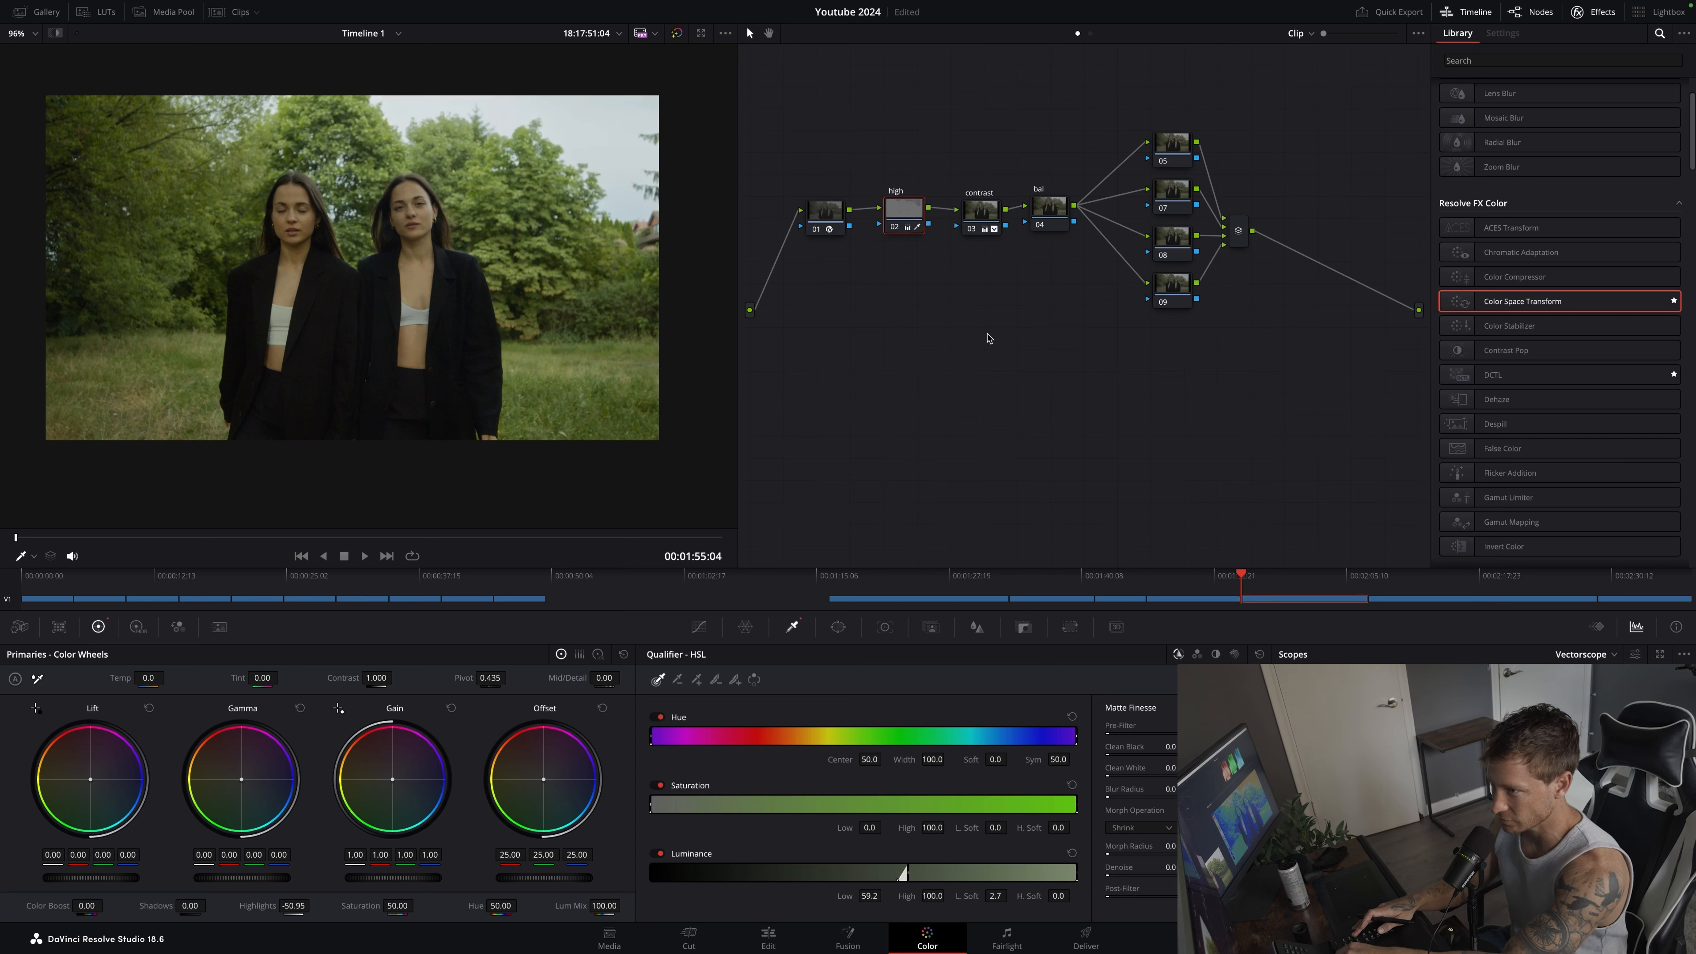
{"action": "key", "text": "super+d"}
{"action": "key", "text": "super+d"}
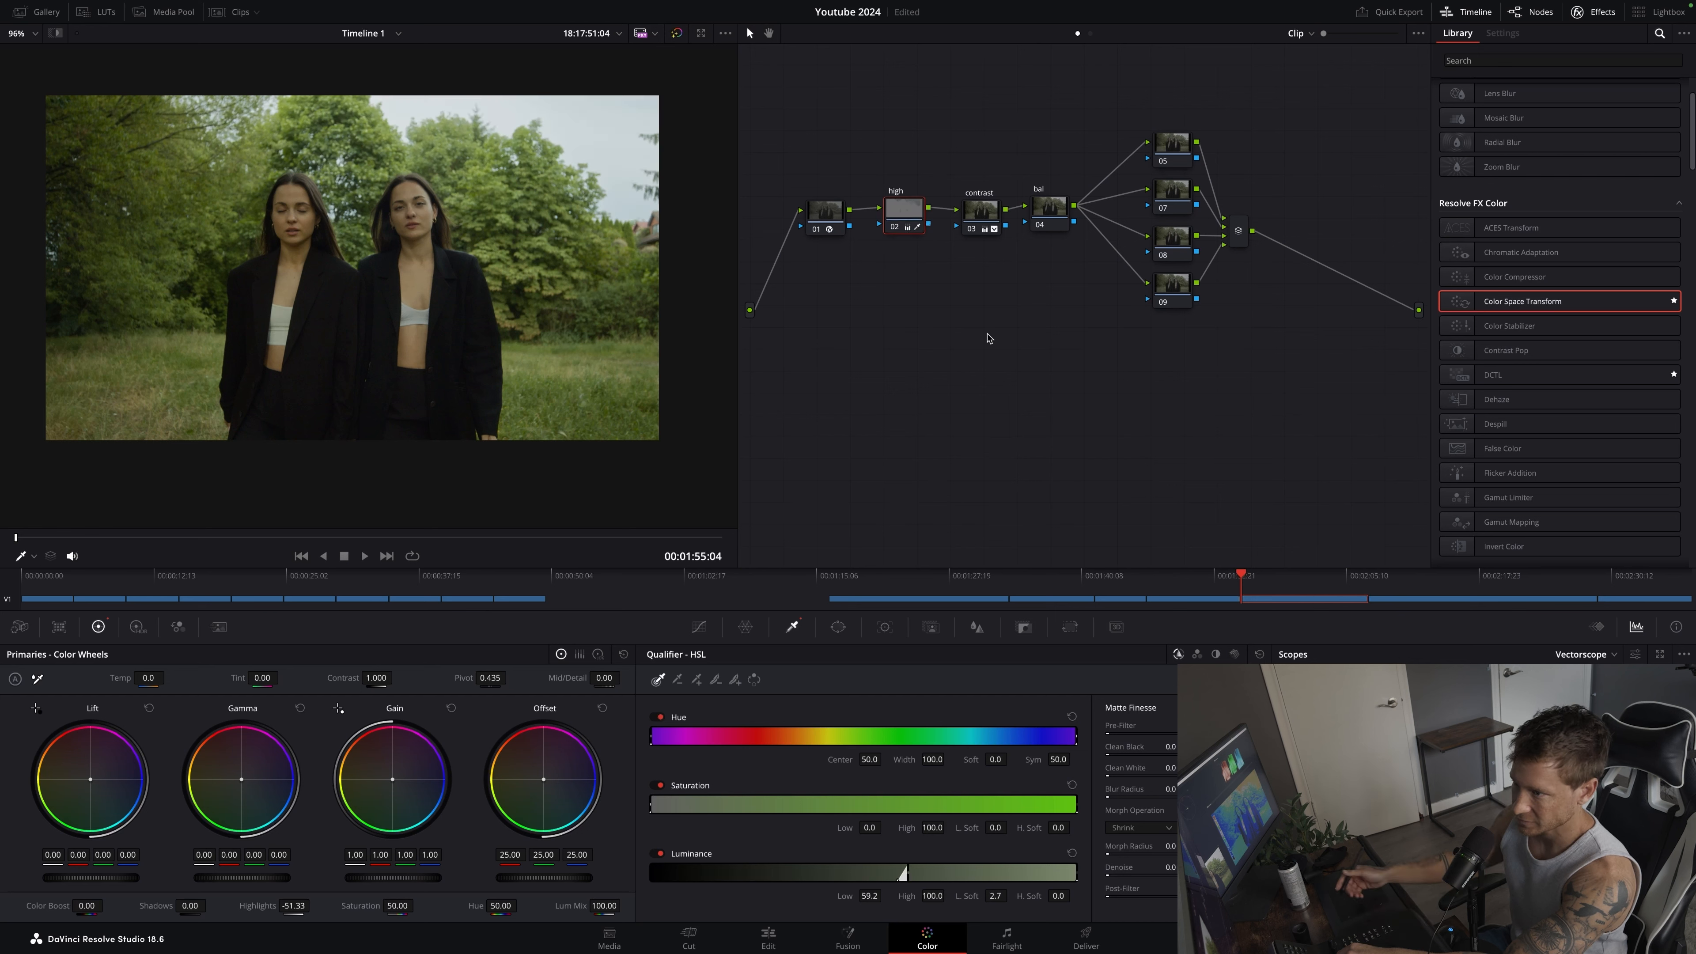
On the bal node, shift Gamma slightly toward blue with Blue at 0.01, and compare the node off and on
{"action": "left_click", "coordinate": [1057, 227]}
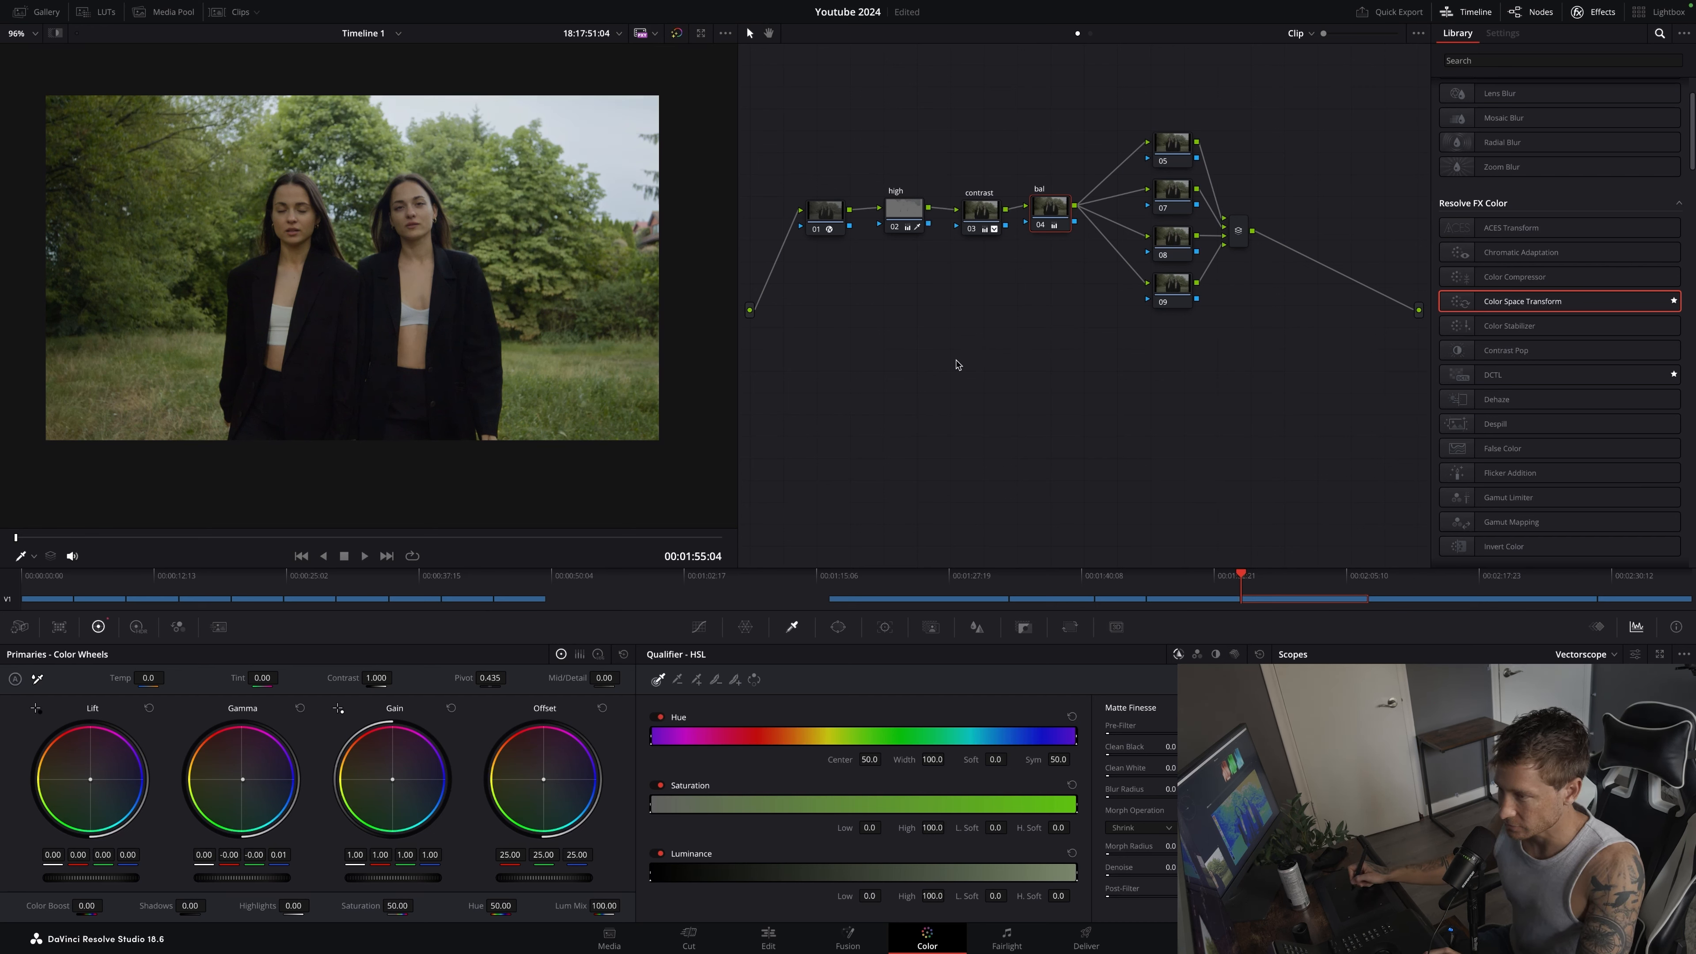
{"action": "key", "text": "ctrl+d"}
{"action": "key", "text": "ctrl+d"}
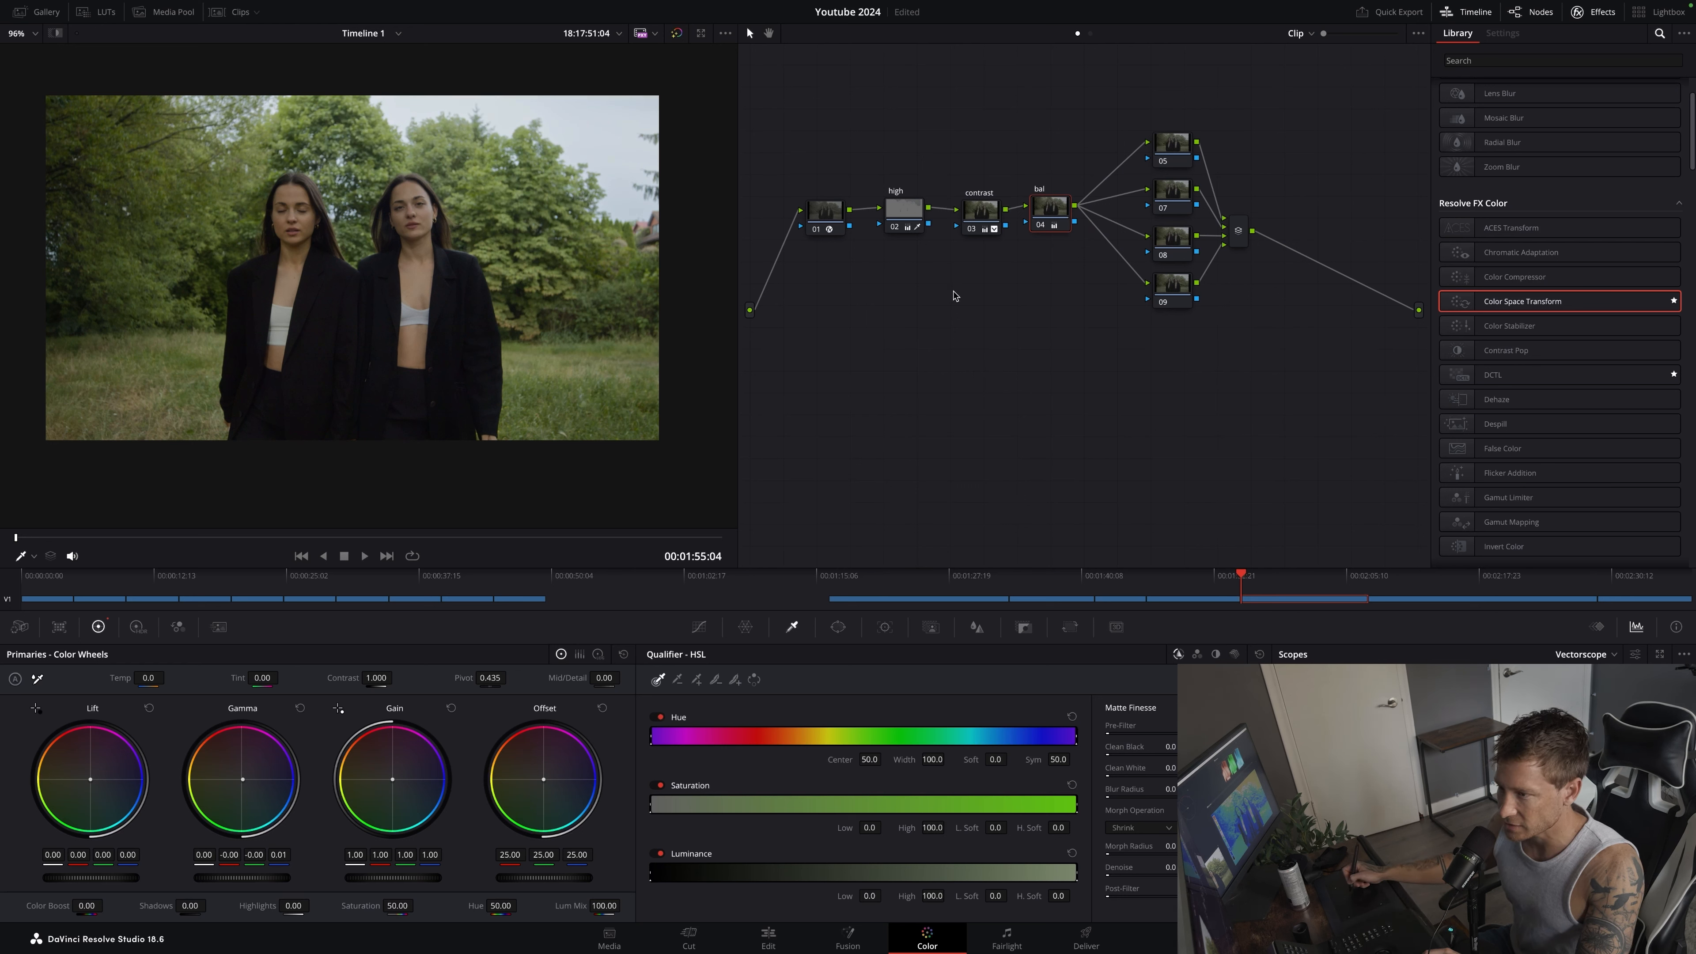
Compare the image with the bal node disabled and enabled
{"action": "key", "text": "ctrl+d"}
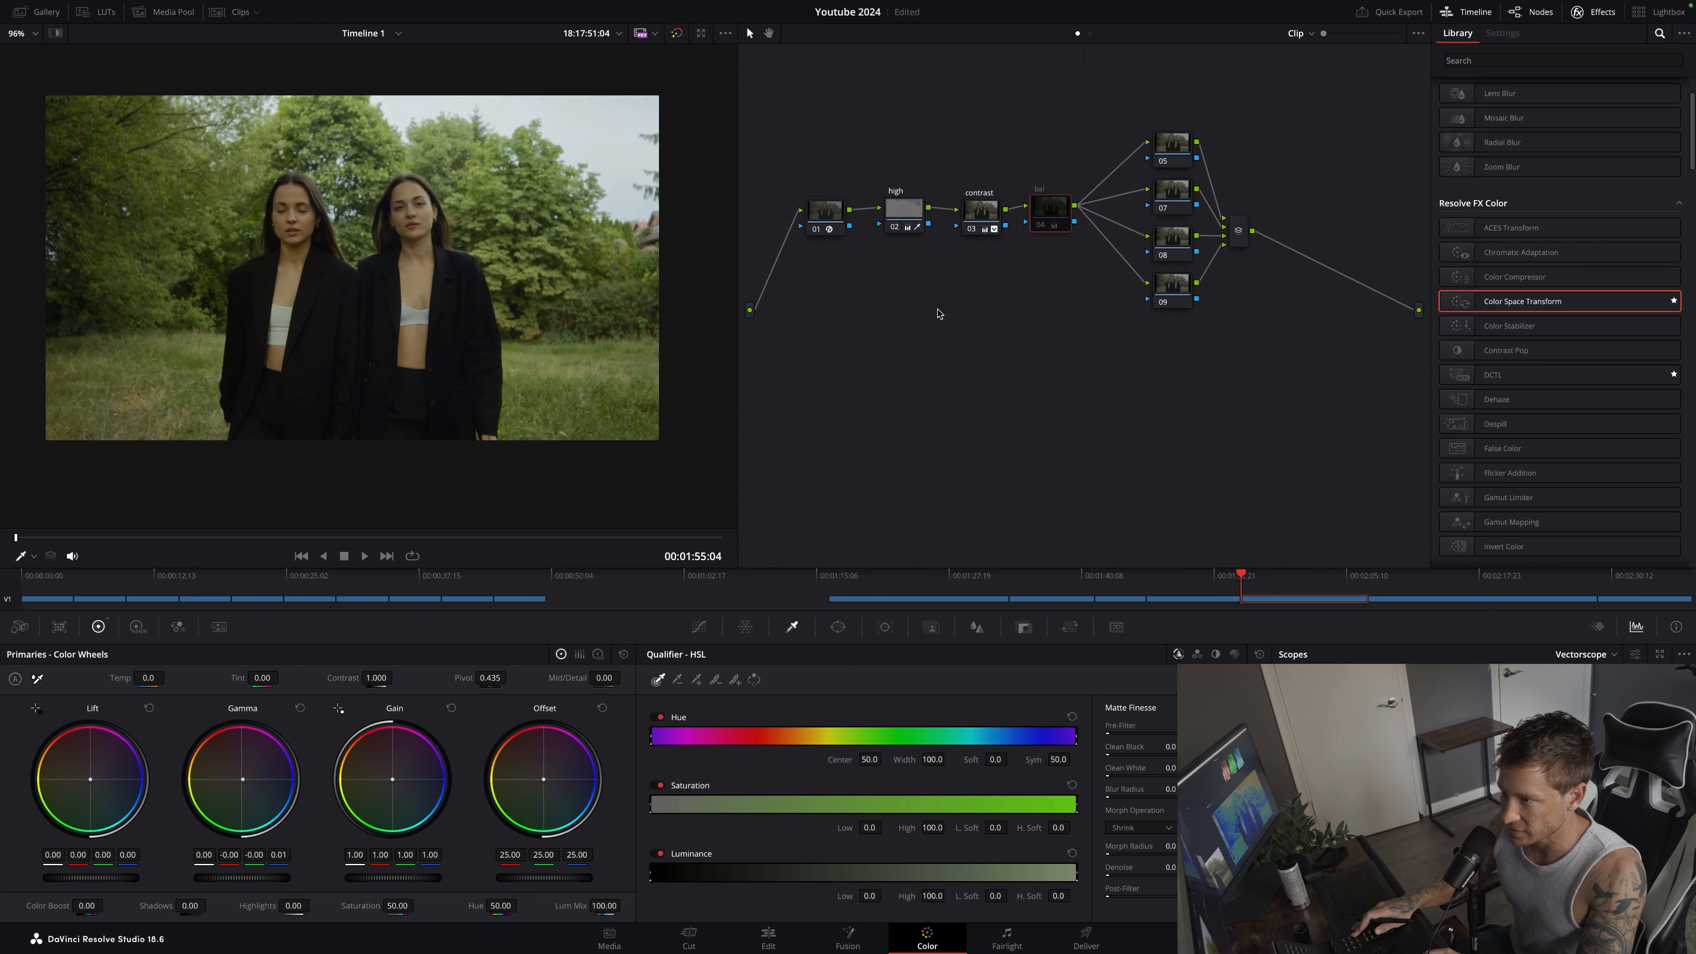
{"action": "key", "text": "ctrl+d"}
{"action": "key", "text": "ctrl+d"}
{"action": "key", "text": "ctrl+d"}
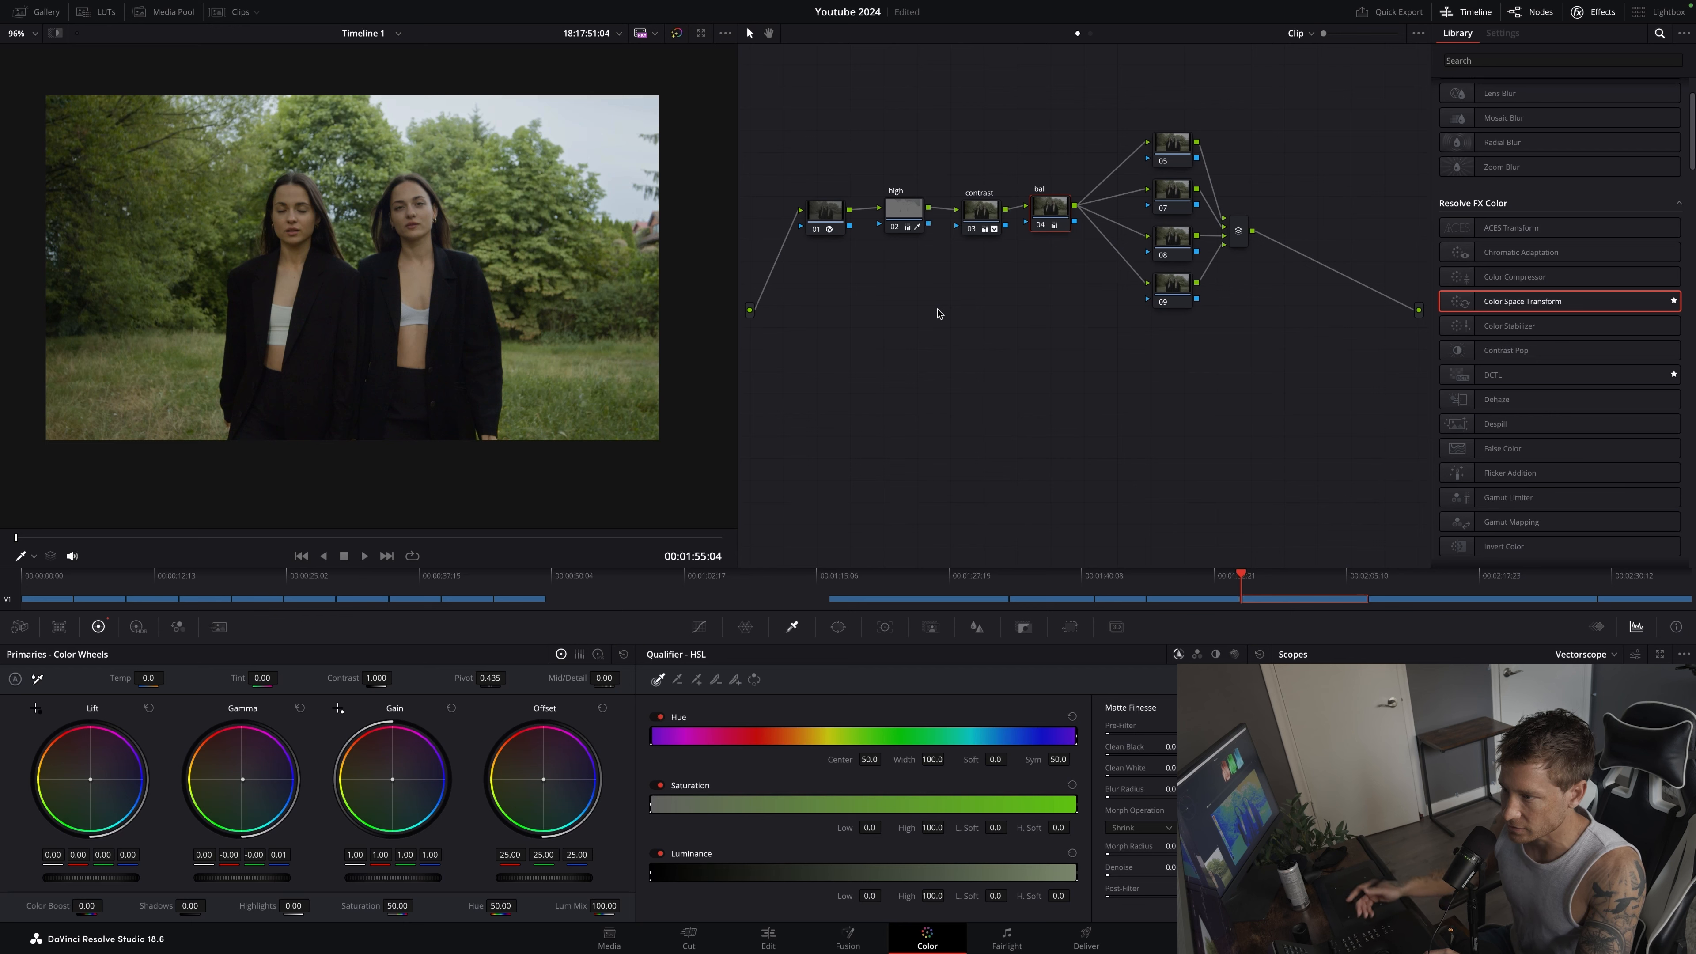
On the contrast node, set Contrast to 1.429, Pivot to 0.366 and Saturation to 71.75, then check the shot with the bal node off and on
{"action": "left_click", "coordinate": [981, 212]}
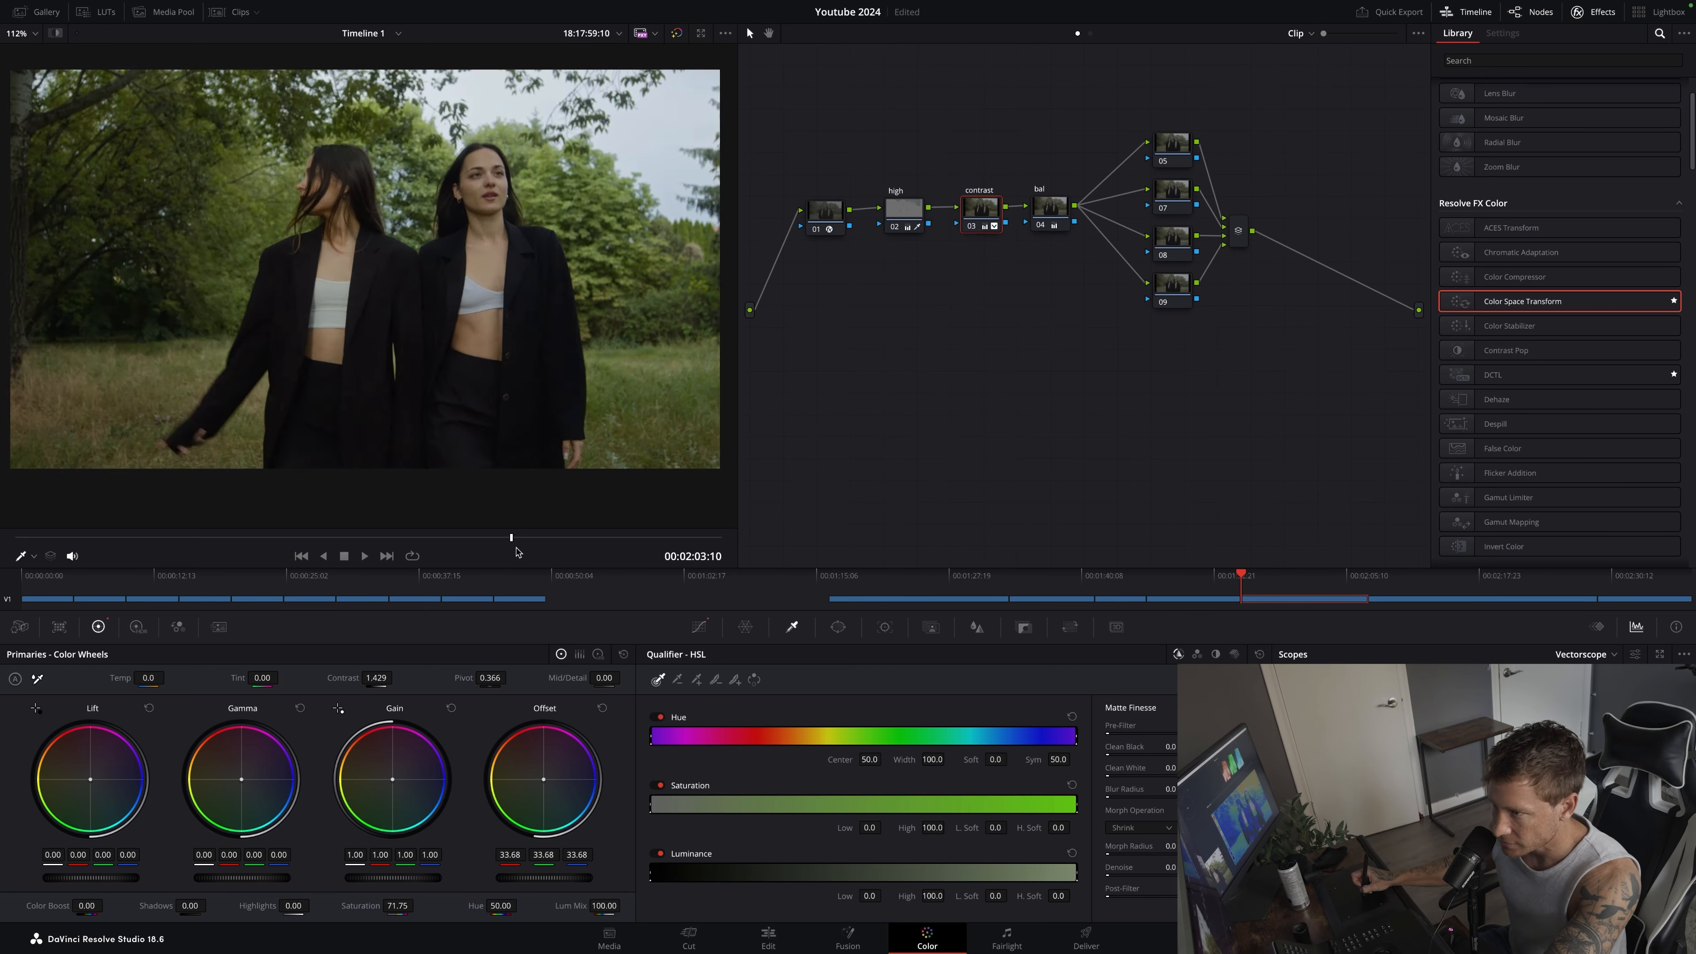
{"action": "left_click_drag", "start_coordinate": [517, 552], "coordinate": [673, 535]}
{"action": "left_click", "coordinate": [1041, 201]}
{"action": "key", "text": "ctrl+d"}
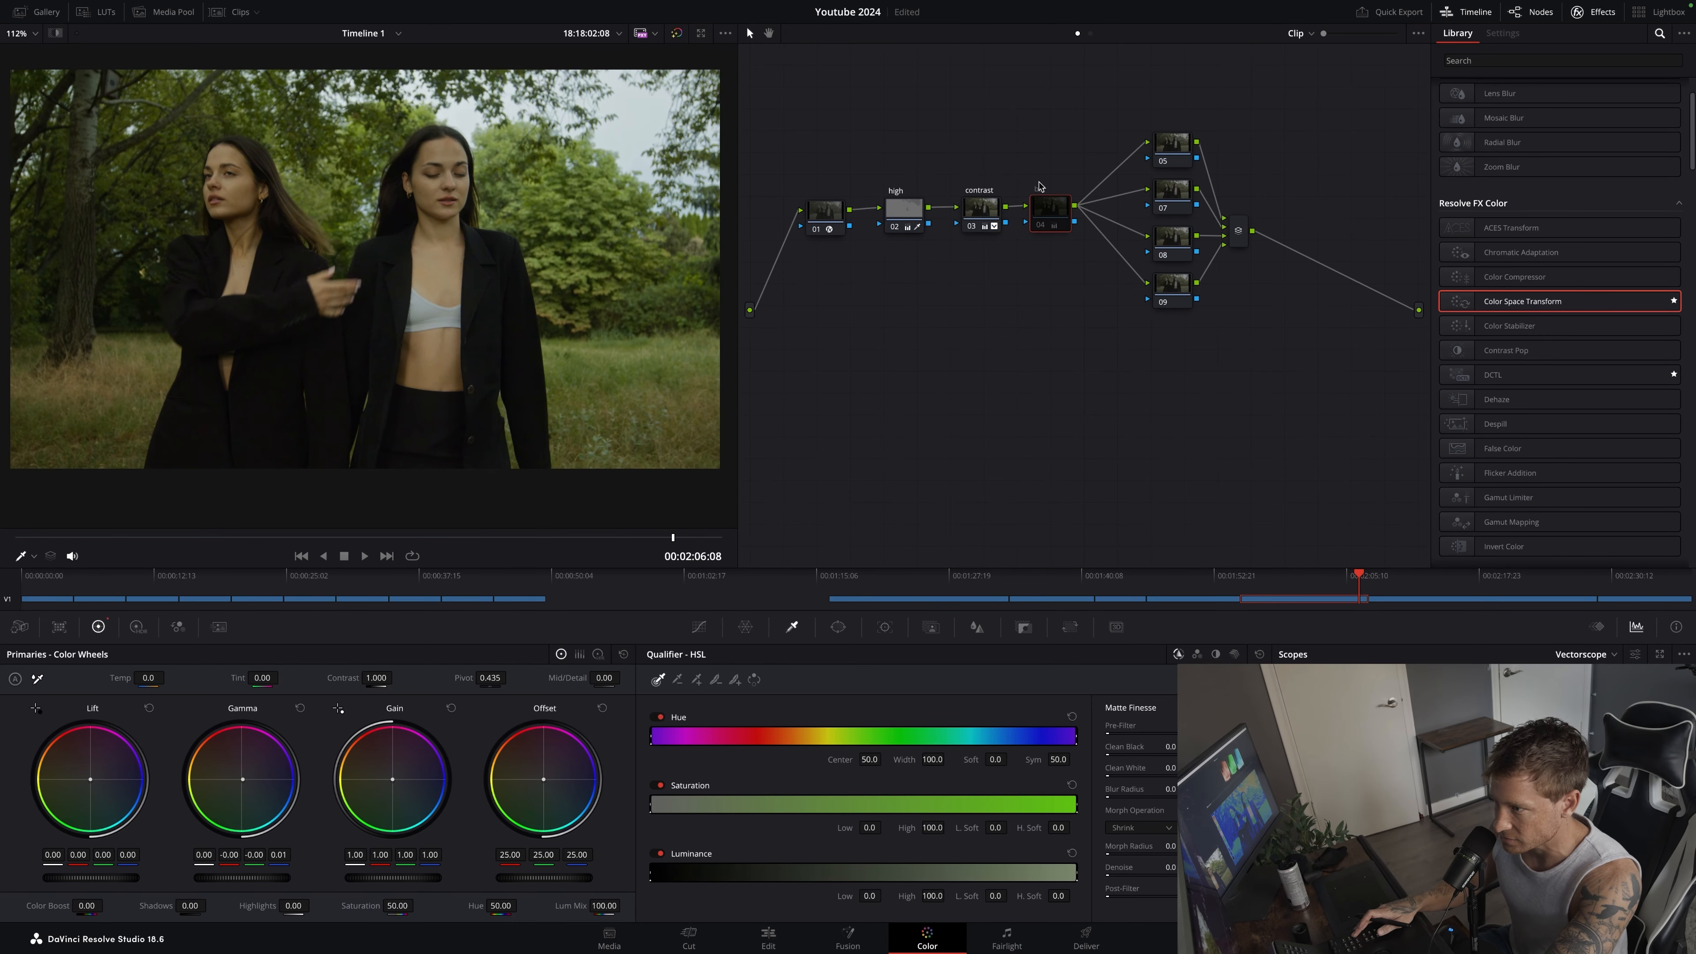
{"action": "key", "text": "ctrl+d"}
{"action": "left_click_drag", "start_coordinate": [675, 537], "coordinate": [242, 495]}
On the contrast node, set Pivot to 0.416 and Offset to 35.75
{"action": "left_click", "coordinate": [1172, 149]}
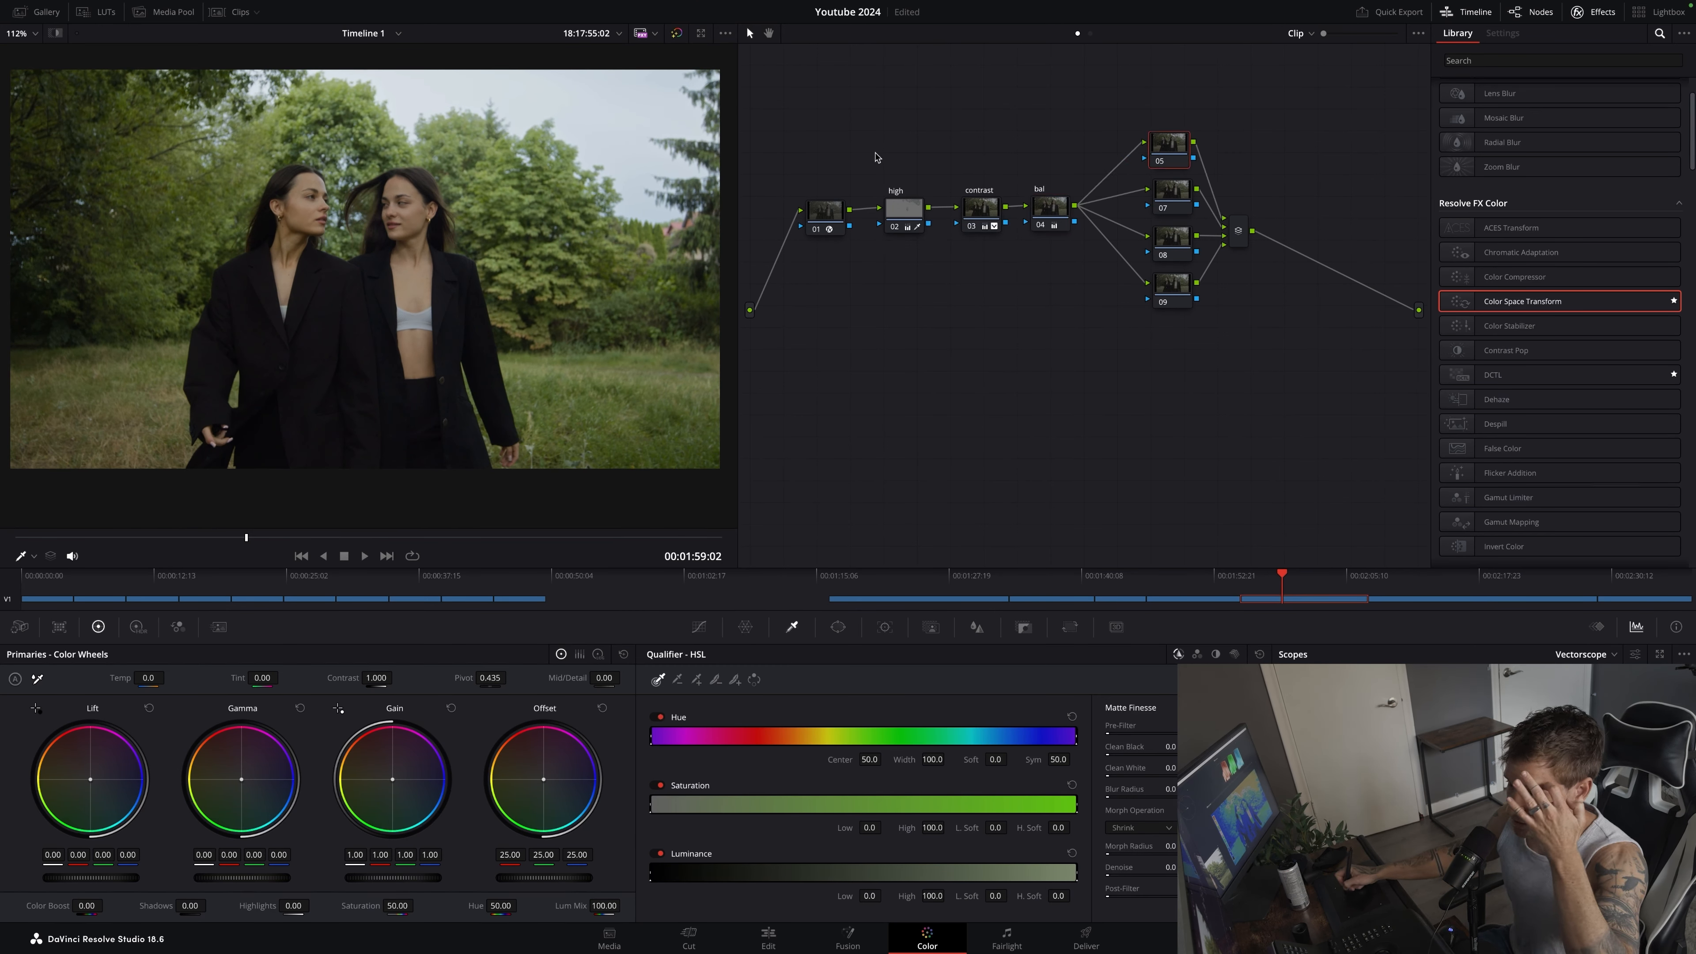
{"action": "mouse_move", "coordinate": [241, 539]}
{"action": "left_mouse_down"}
{"action": "mouse_move", "coordinate": [347, 541]}
{"action": "mouse_move", "coordinate": [266, 538]}
{"action": "left_mouse_up"}
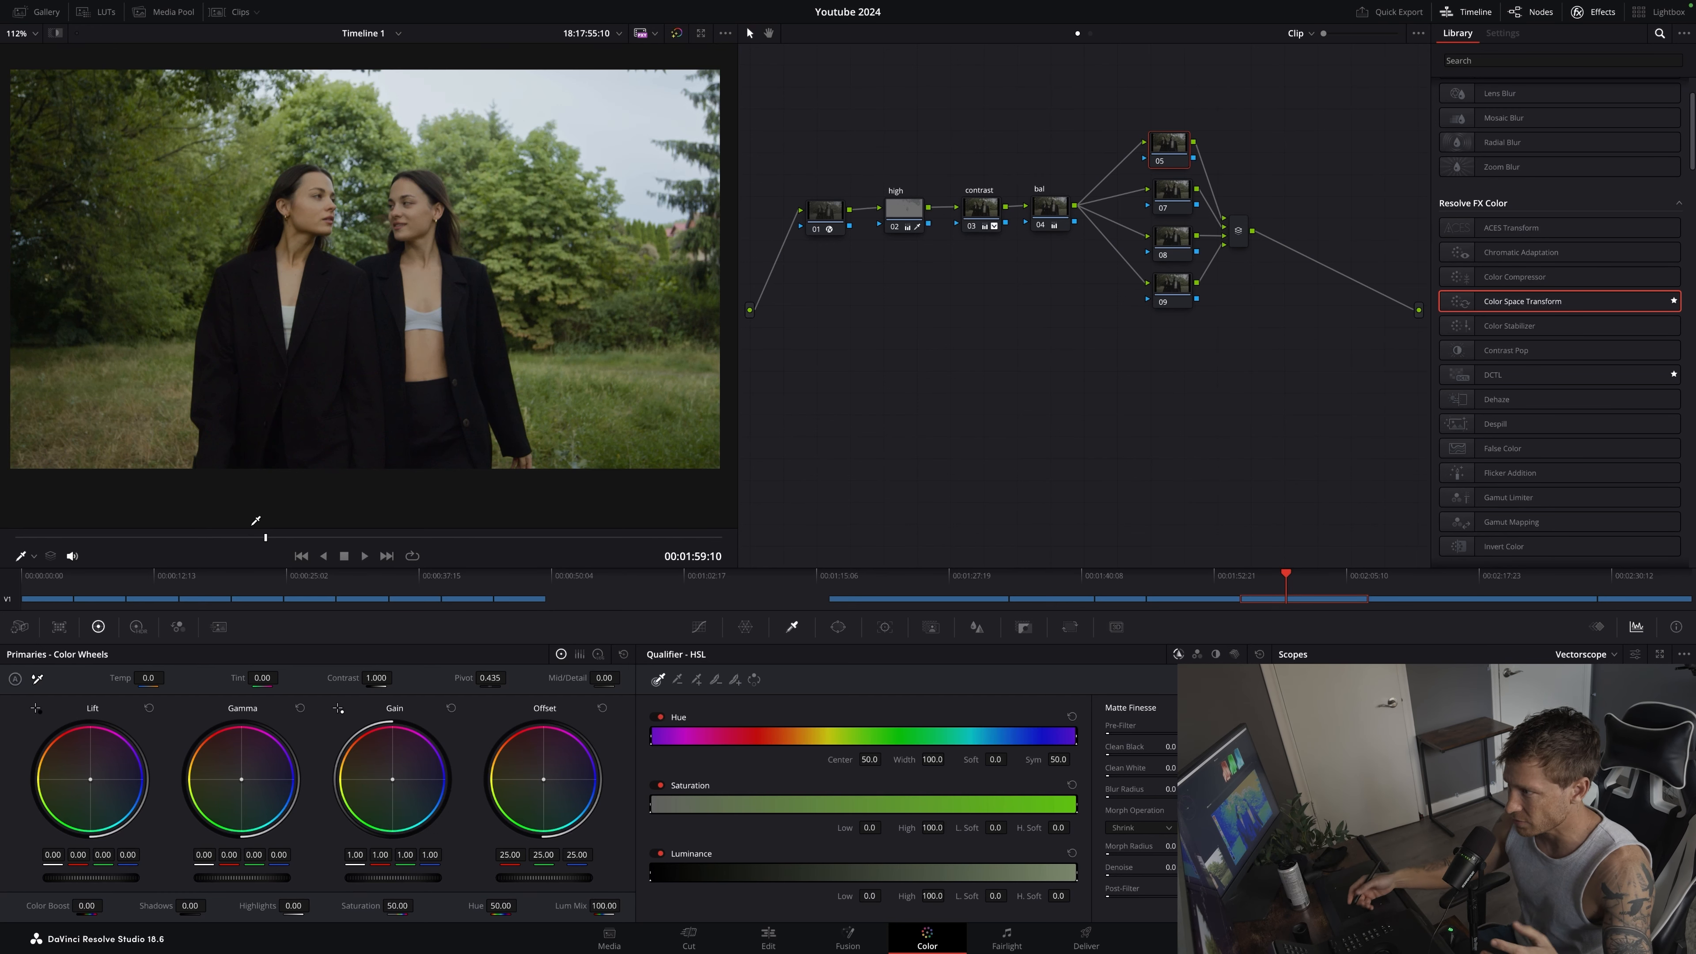
{"action": "left_click_drag", "start_coordinate": [1177, 166], "coordinate": [1176, 163]}
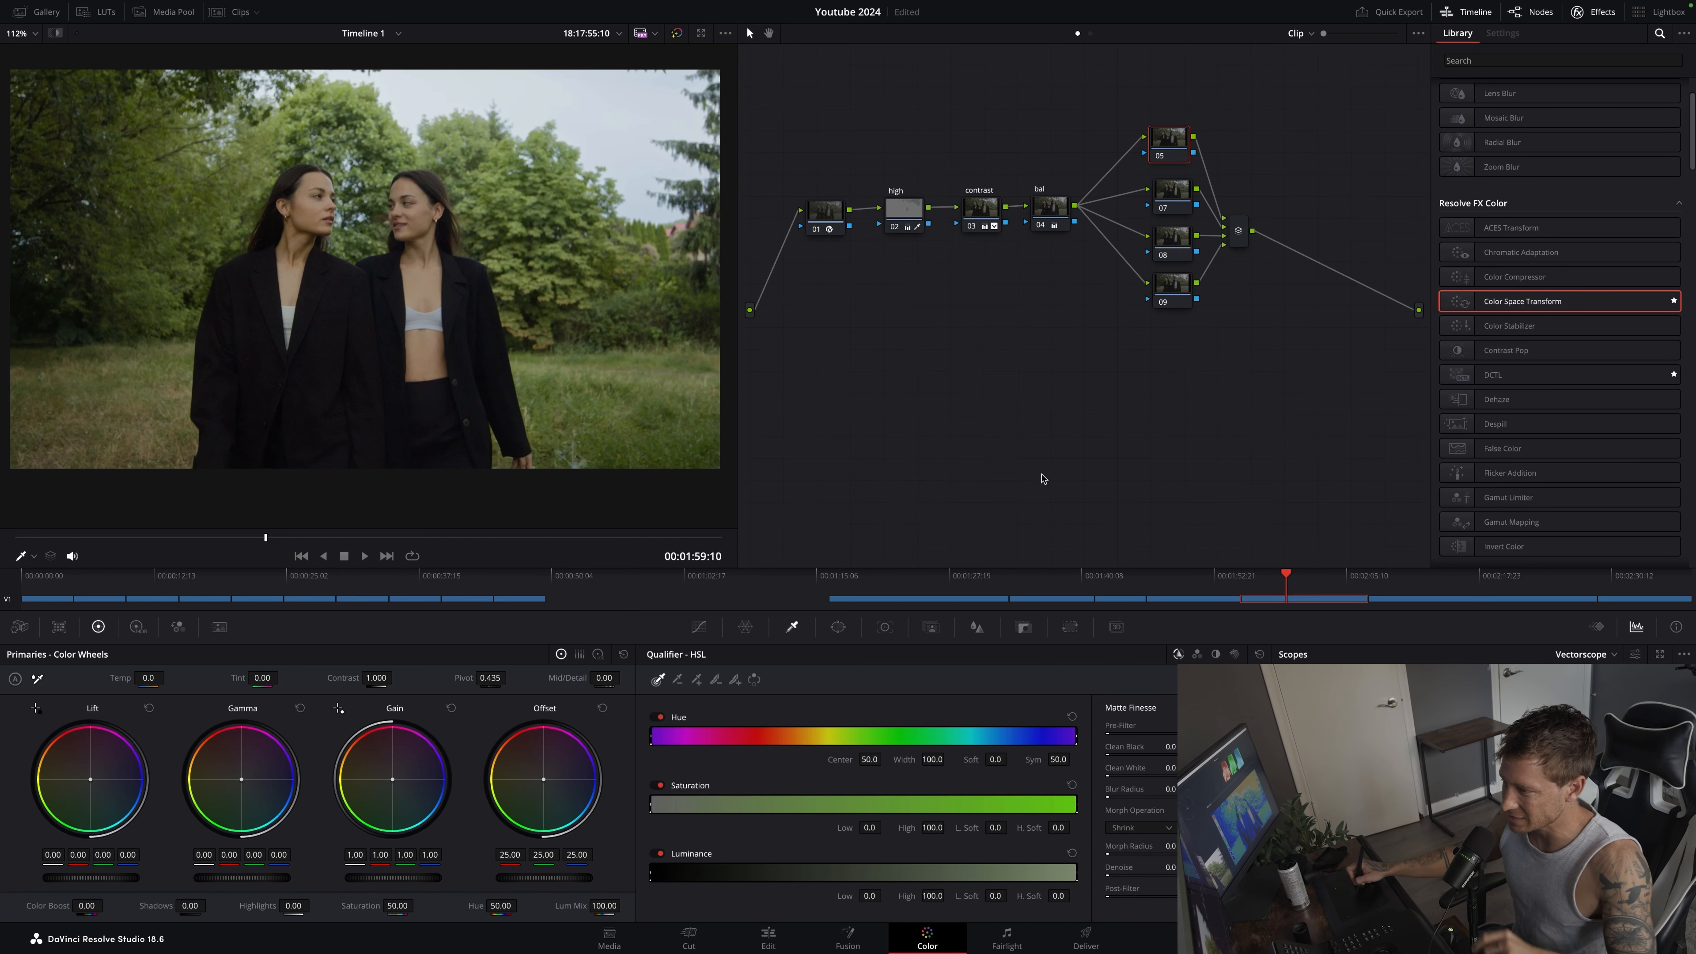
{"action": "left_click", "coordinate": [701, 629]}
{"action": "left_click", "coordinate": [980, 211]}
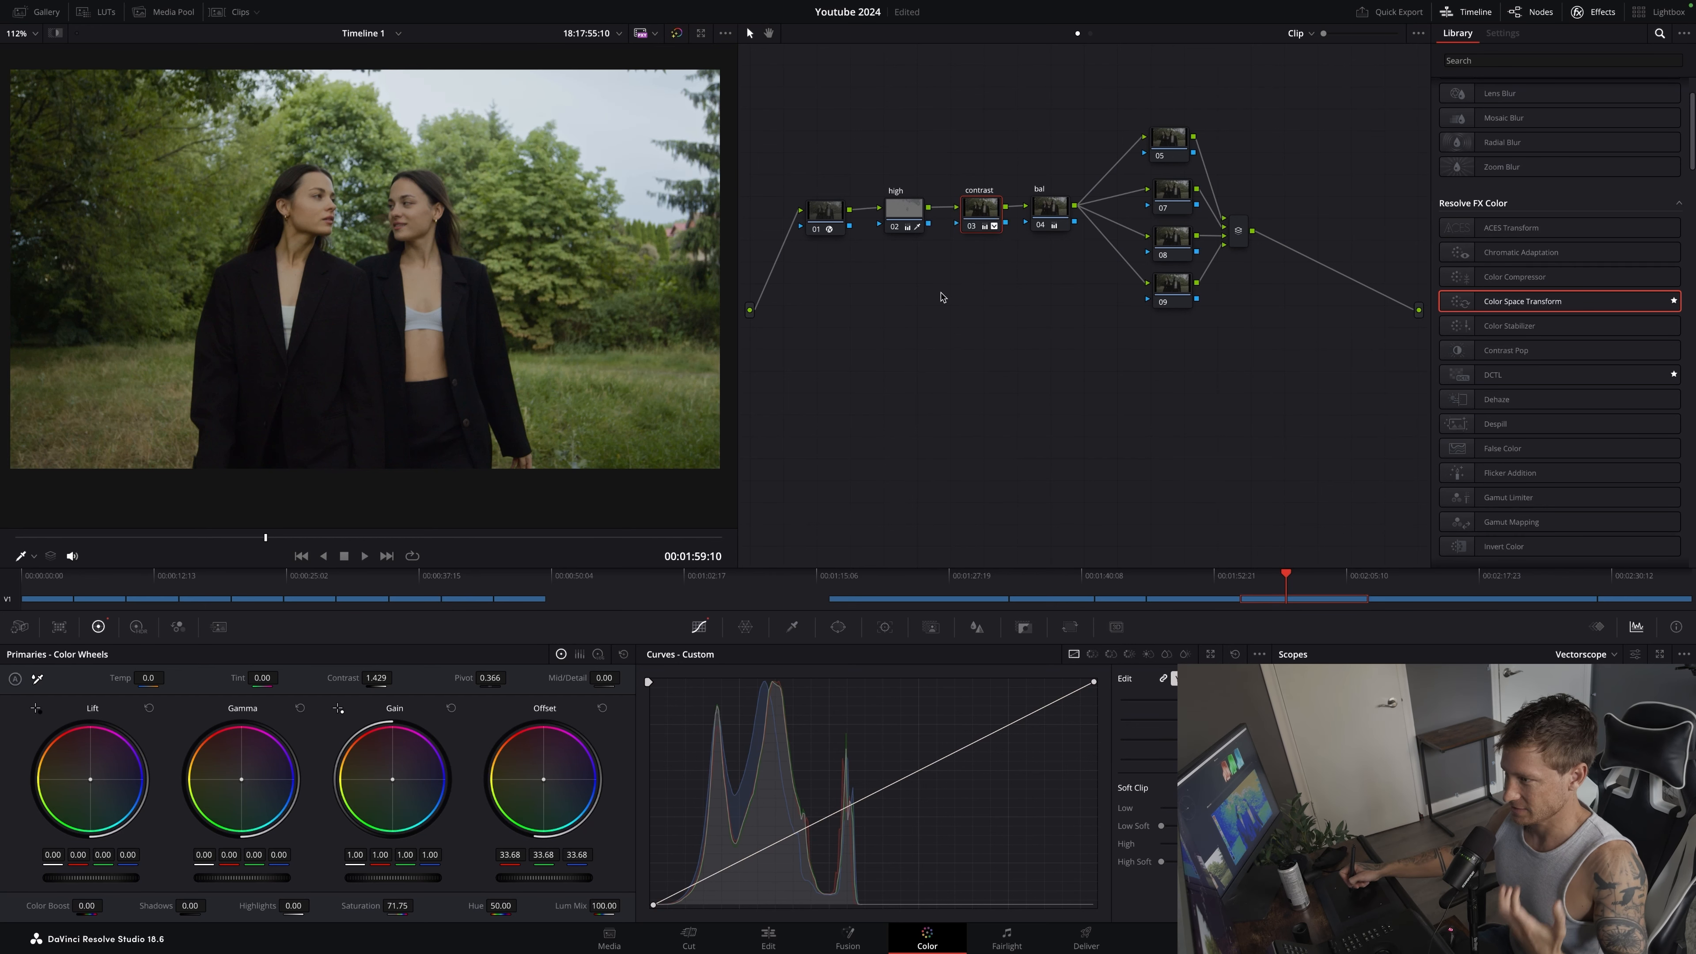
{"action": "key", "text": "super+z"}
{"action": "key", "text": "super+z"}
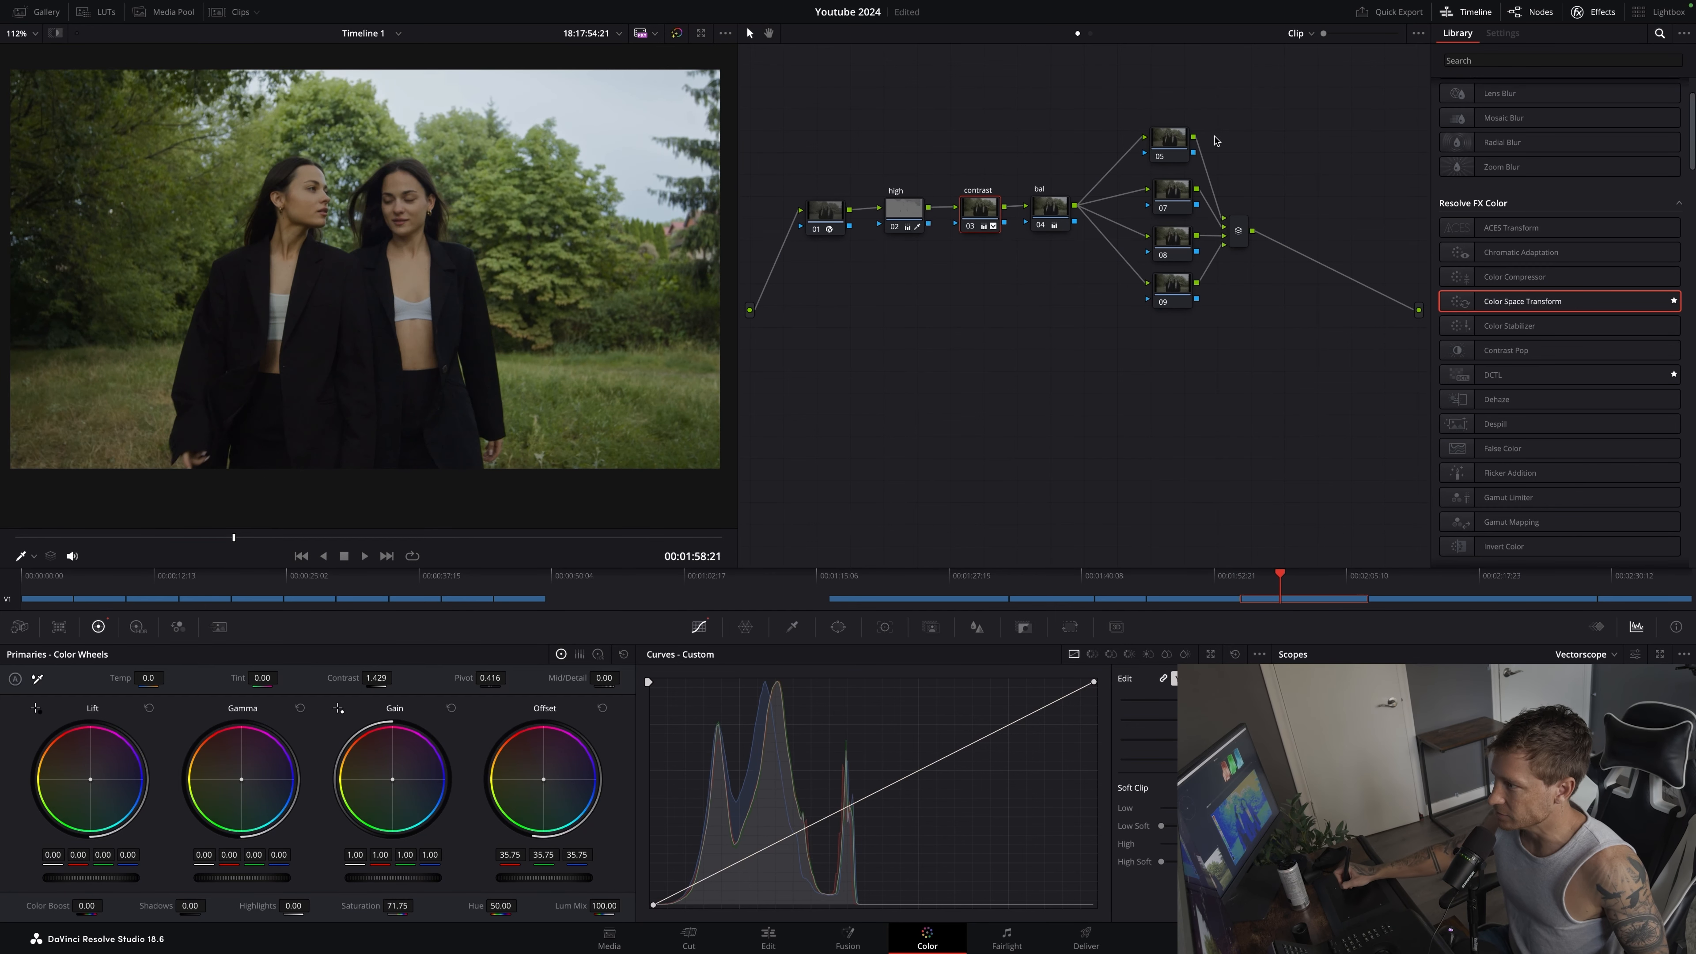
On parallel node 05, sample the tree foliage into the Hue Vs Lum curve and darken the yellow-green hues at Input Hue 320.64
{"action": "left_click_drag", "start_coordinate": [1170, 139], "coordinate": [1165, 139]}
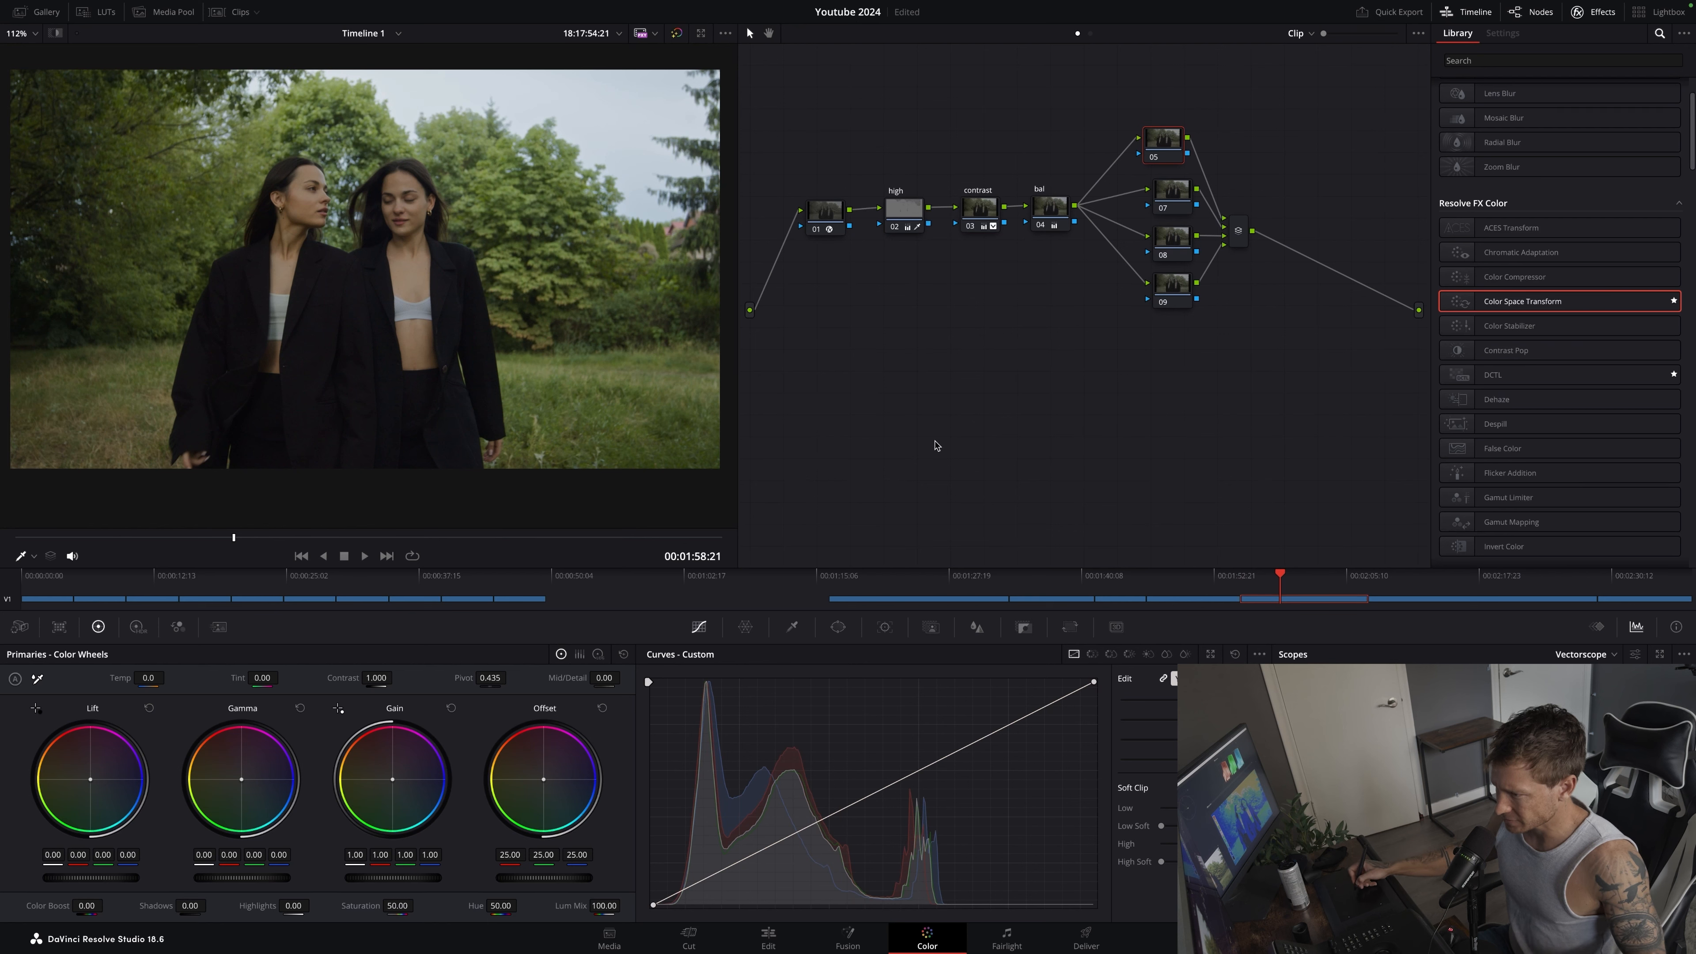
{"action": "left_click", "coordinate": [1093, 655]}
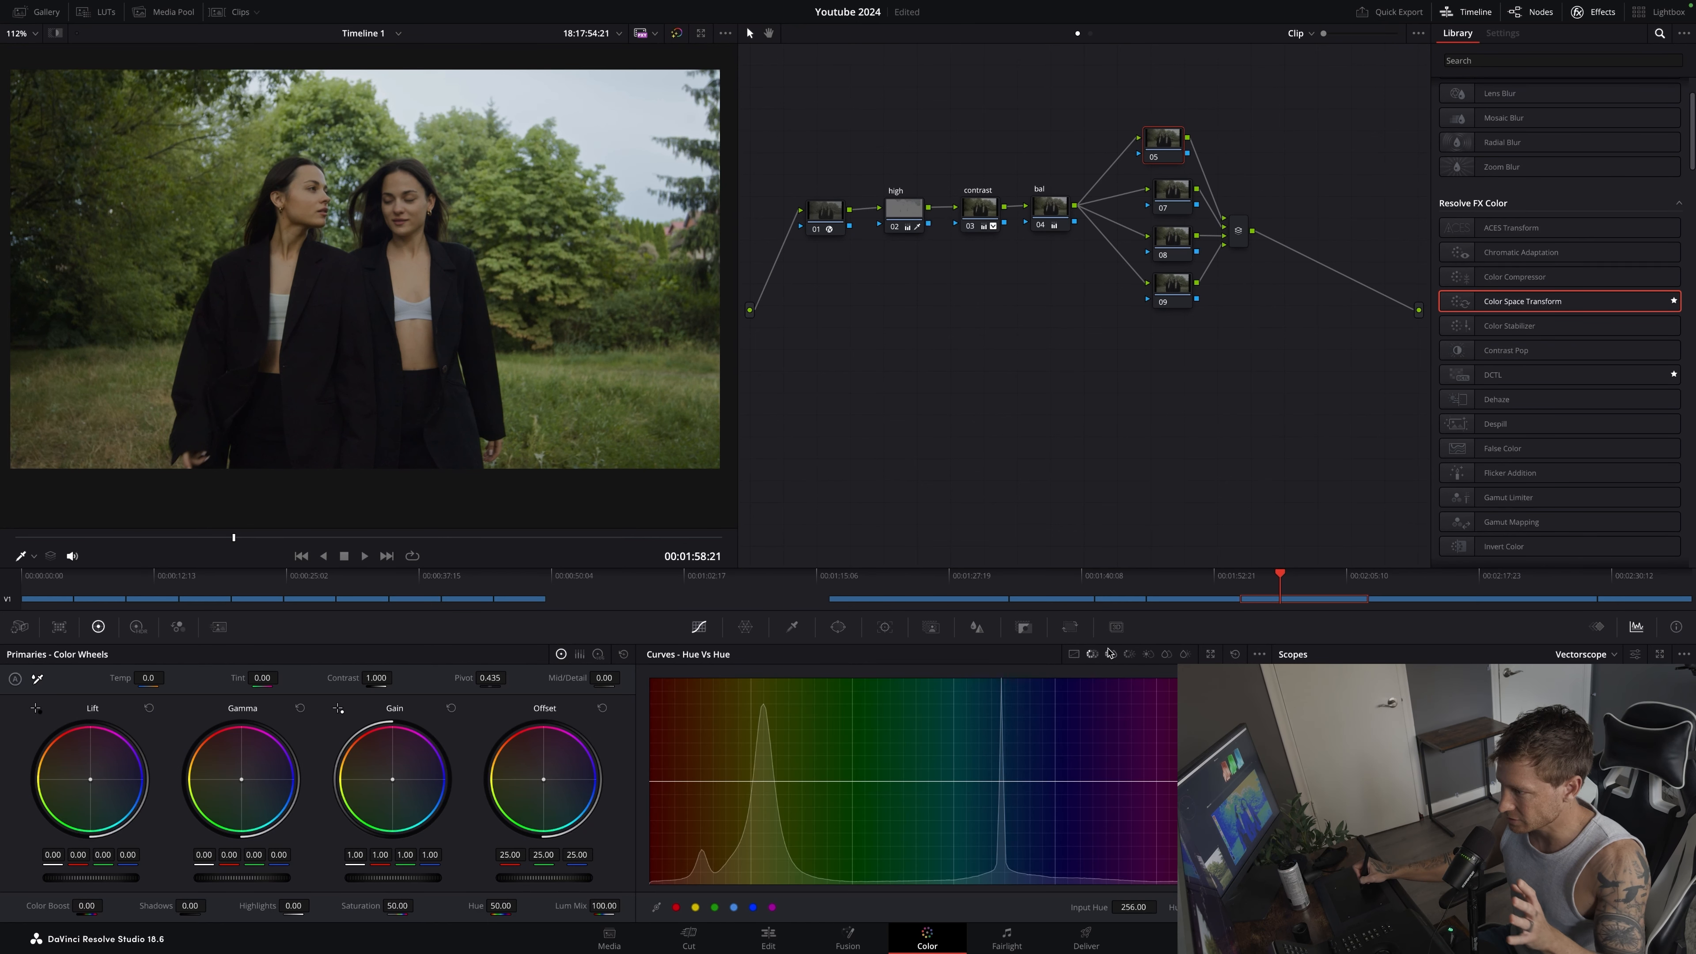
{"action": "left_click", "coordinate": [1111, 655]}
{"action": "left_click", "coordinate": [1128, 656]}
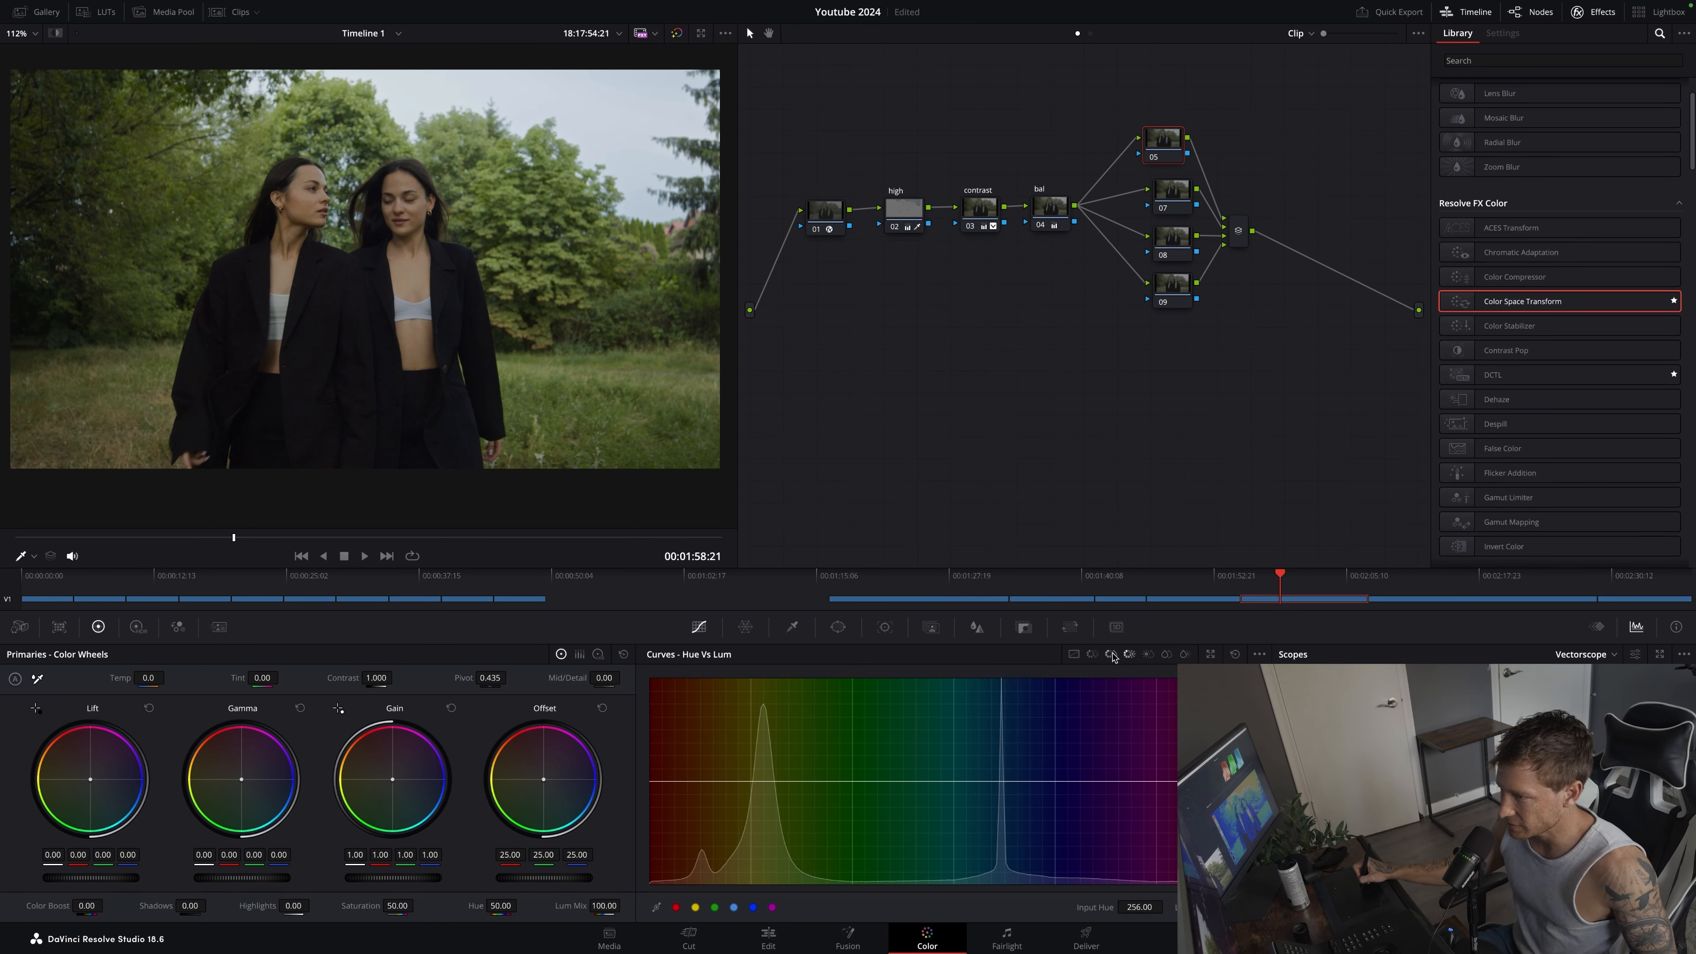
{"action": "left_click_drag", "start_coordinate": [42, 537], "coordinate": [87, 537]}
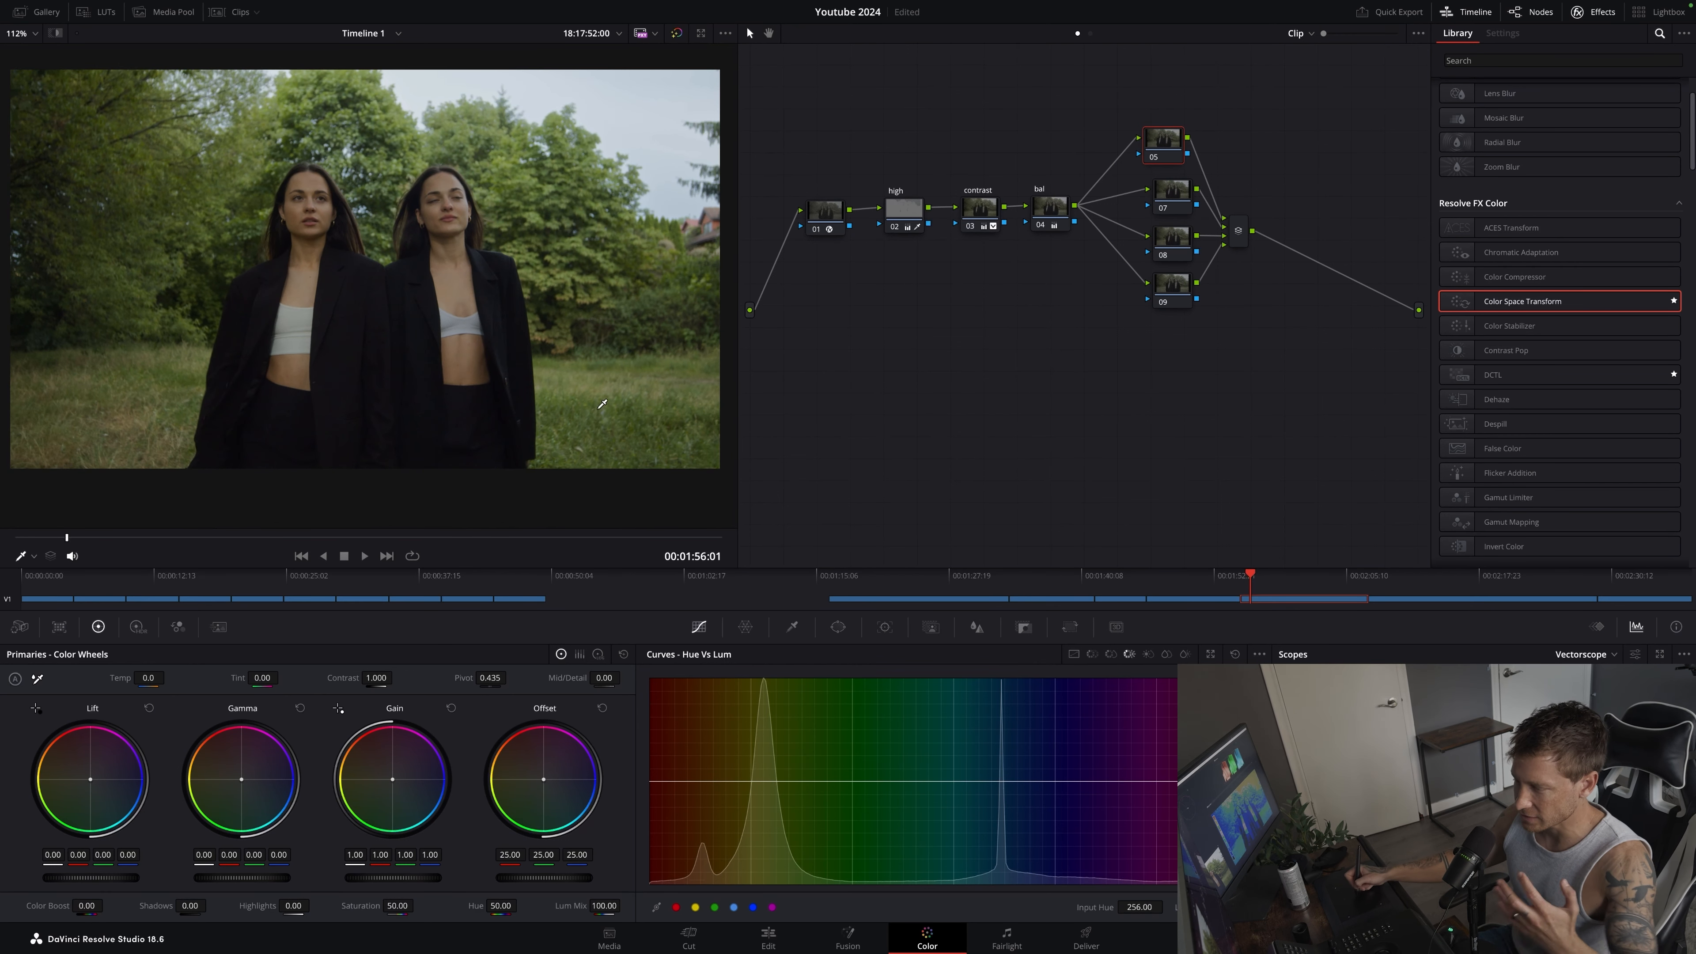
{"action": "left_click", "coordinate": [566, 190]}
{"action": "left_click", "coordinate": [860, 783]}
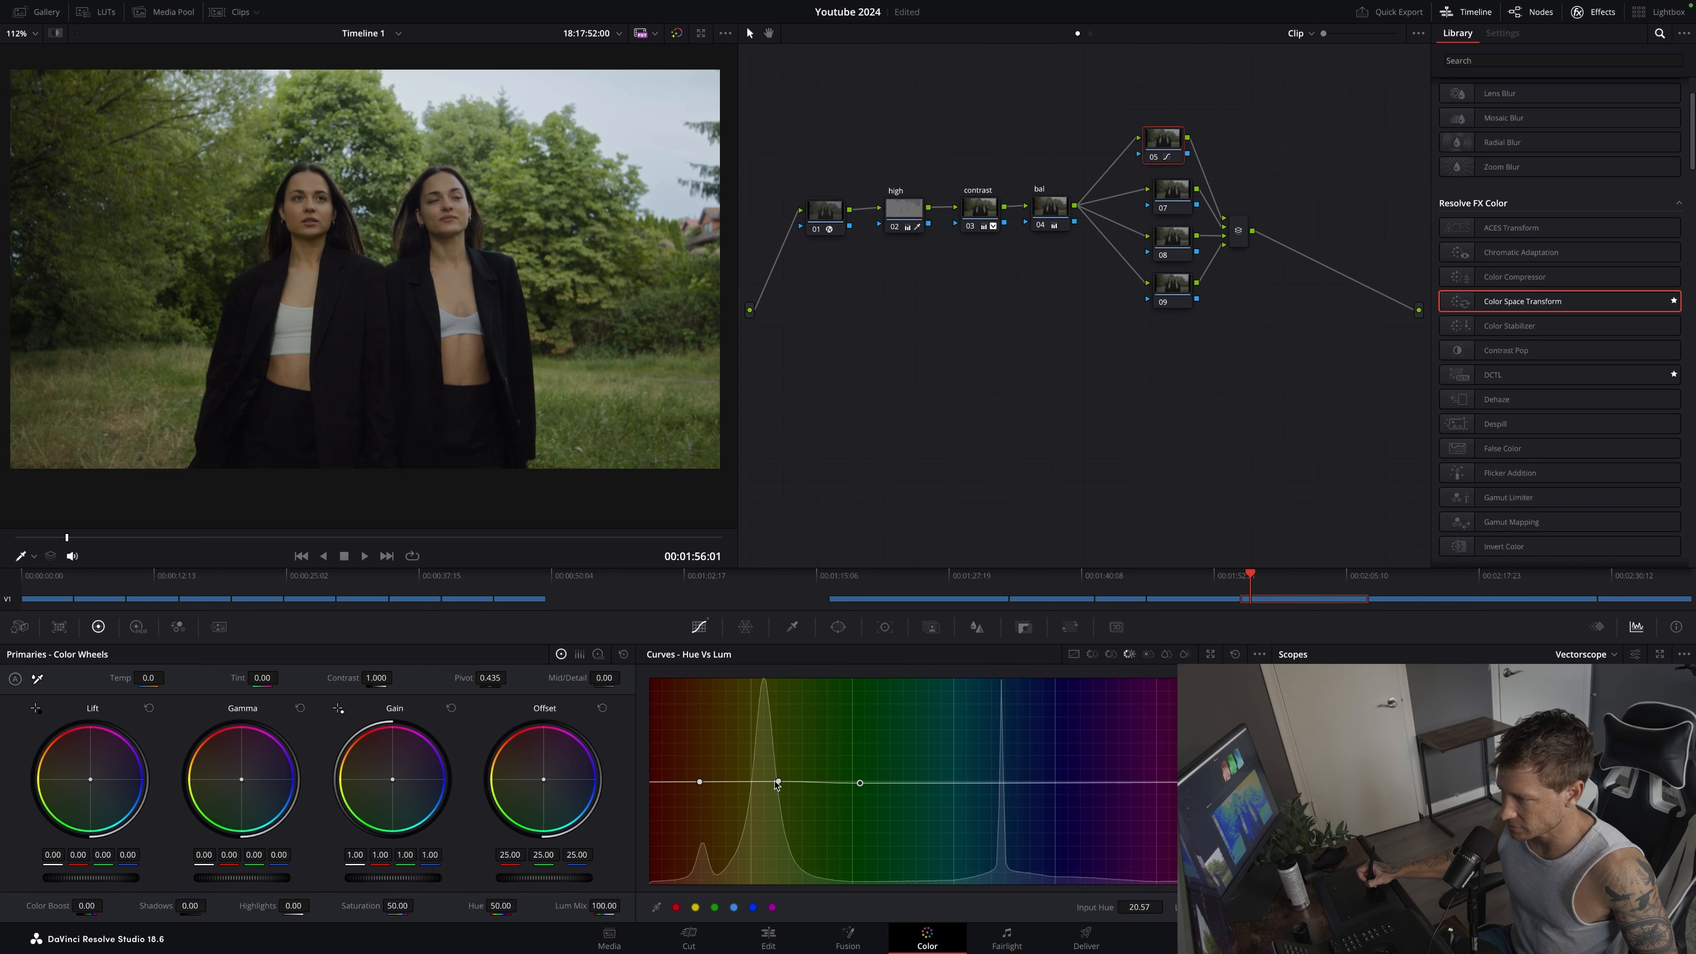
{"action": "left_click_drag", "start_coordinate": [778, 783], "coordinate": [758, 829]}
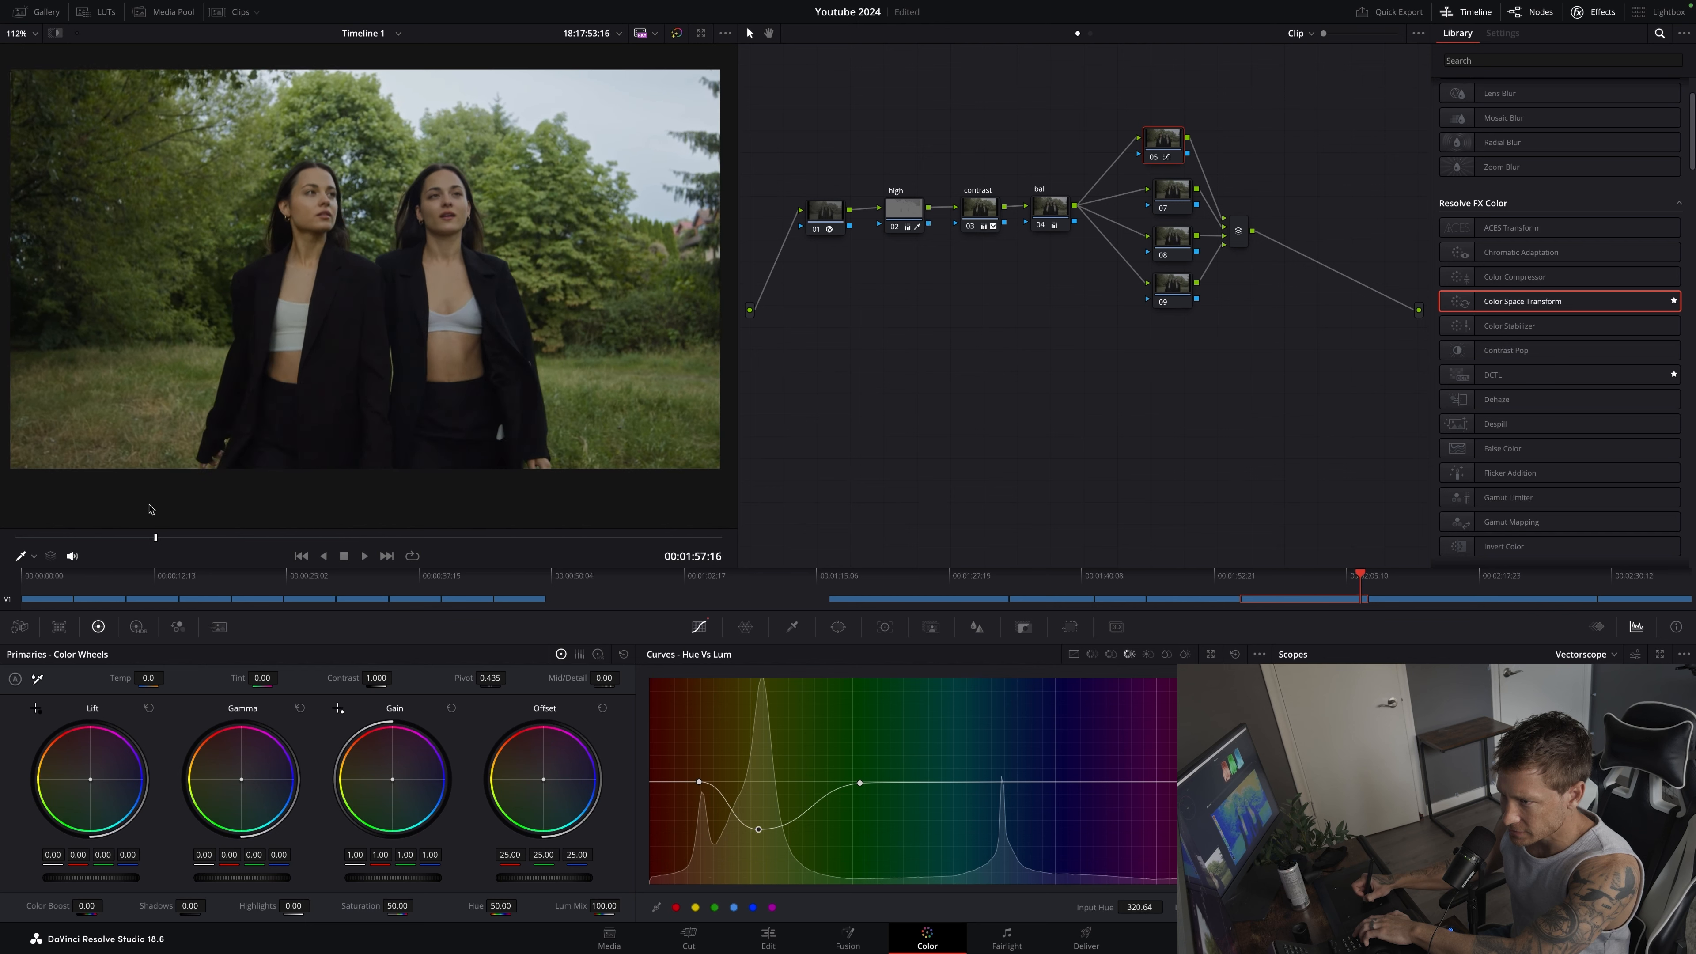
Add a node after the parallel mixer and set its Blur Radius to 0.51 on all channels
{"action": "right_click", "coordinate": [1255, 235]}
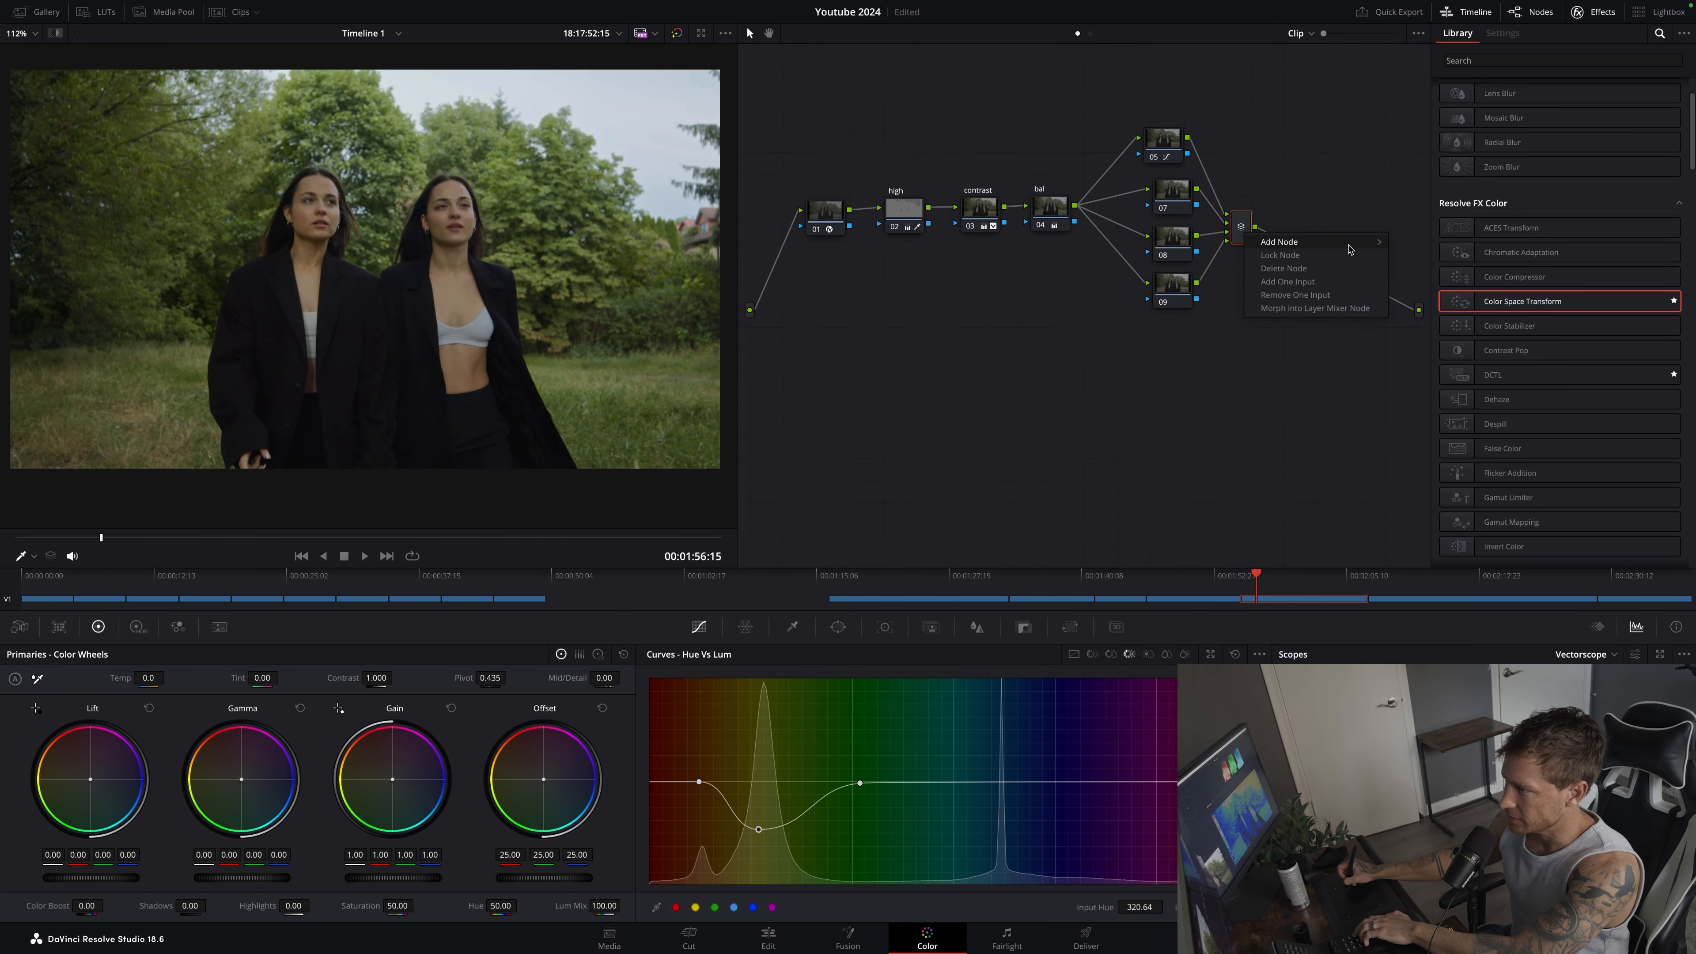
{"action": "left_click", "coordinate": [1345, 246]}
{"action": "left_click_drag", "start_coordinate": [1302, 235], "coordinate": [1296, 274]}
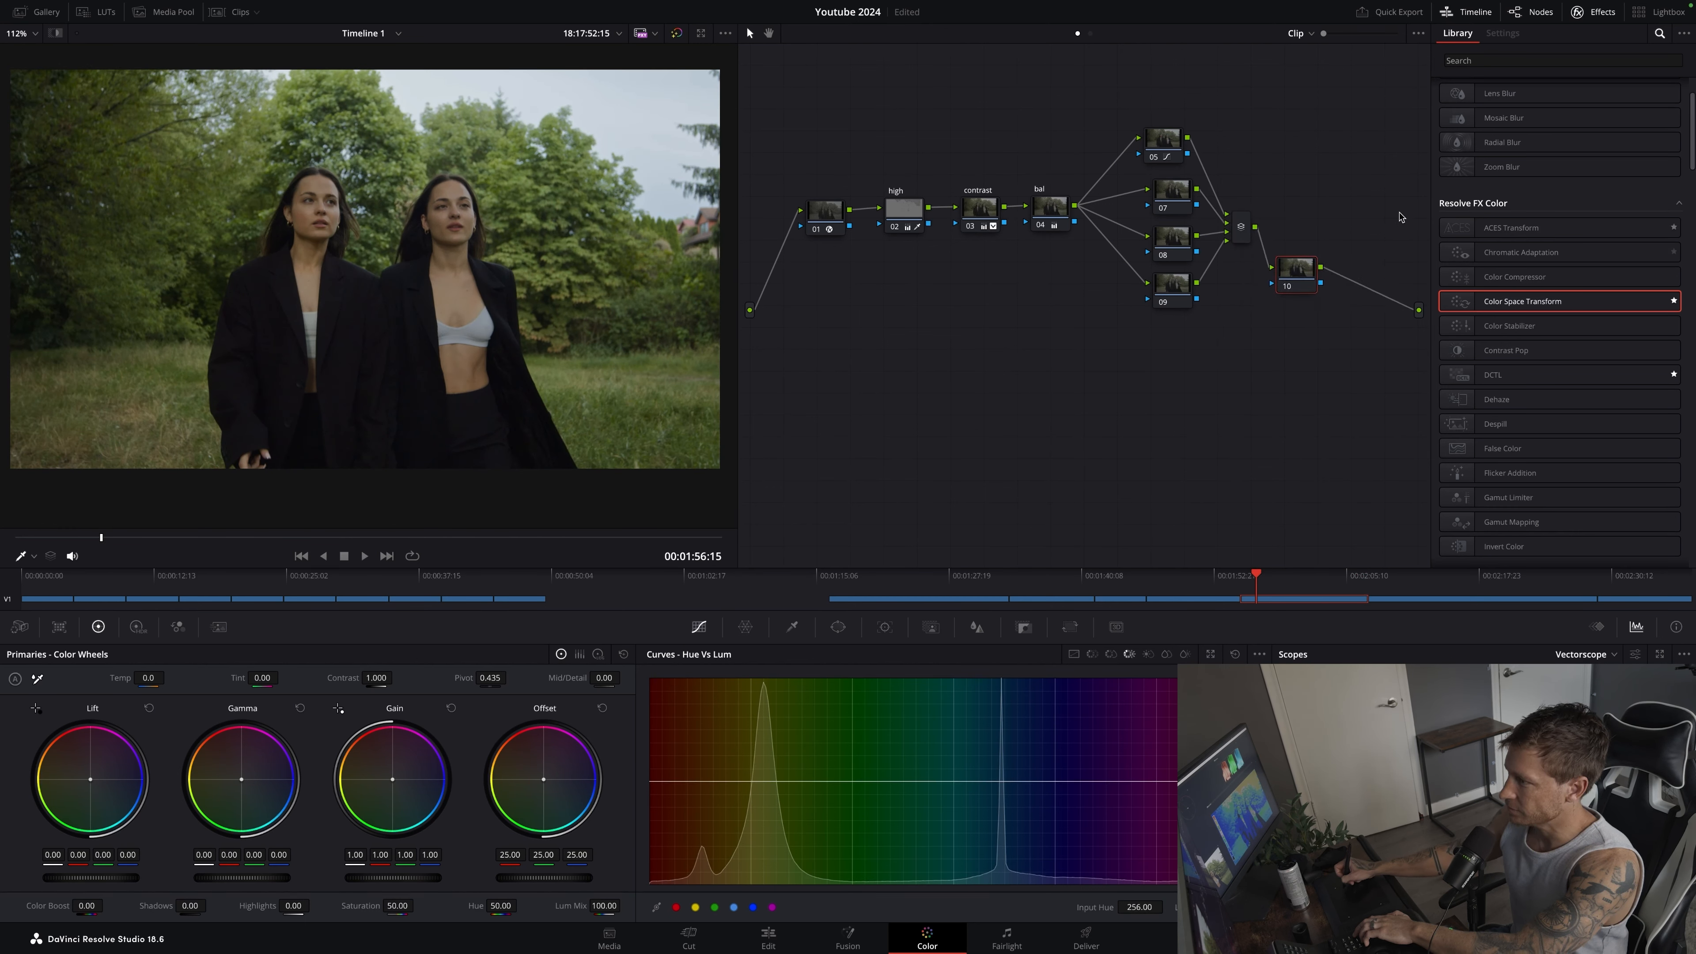
{"action": "left_click", "coordinate": [1658, 33]}
{"action": "left_click_drag", "start_coordinate": [1295, 272], "coordinate": [1294, 273]}
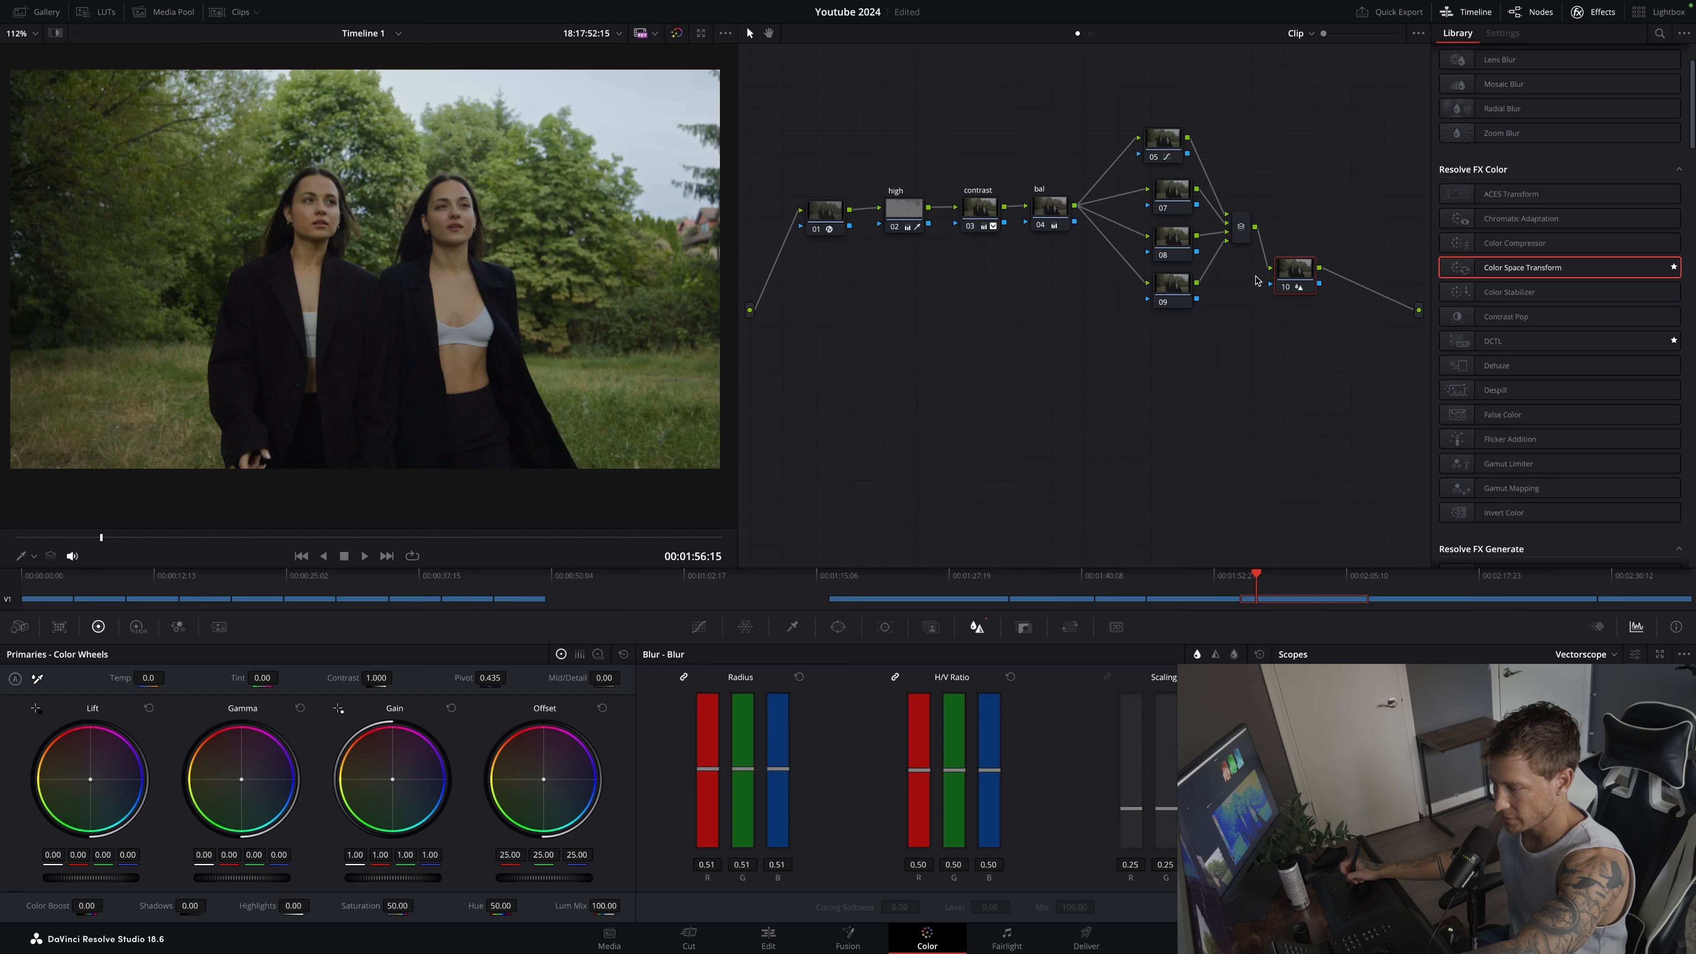
{"action": "left_click_drag", "start_coordinate": [1294, 274], "coordinate": [1279, 285]}
Add a serial node after the blur node and apply Film Grain to it with the 16mm preset
{"action": "right_click", "coordinate": [1280, 290]}
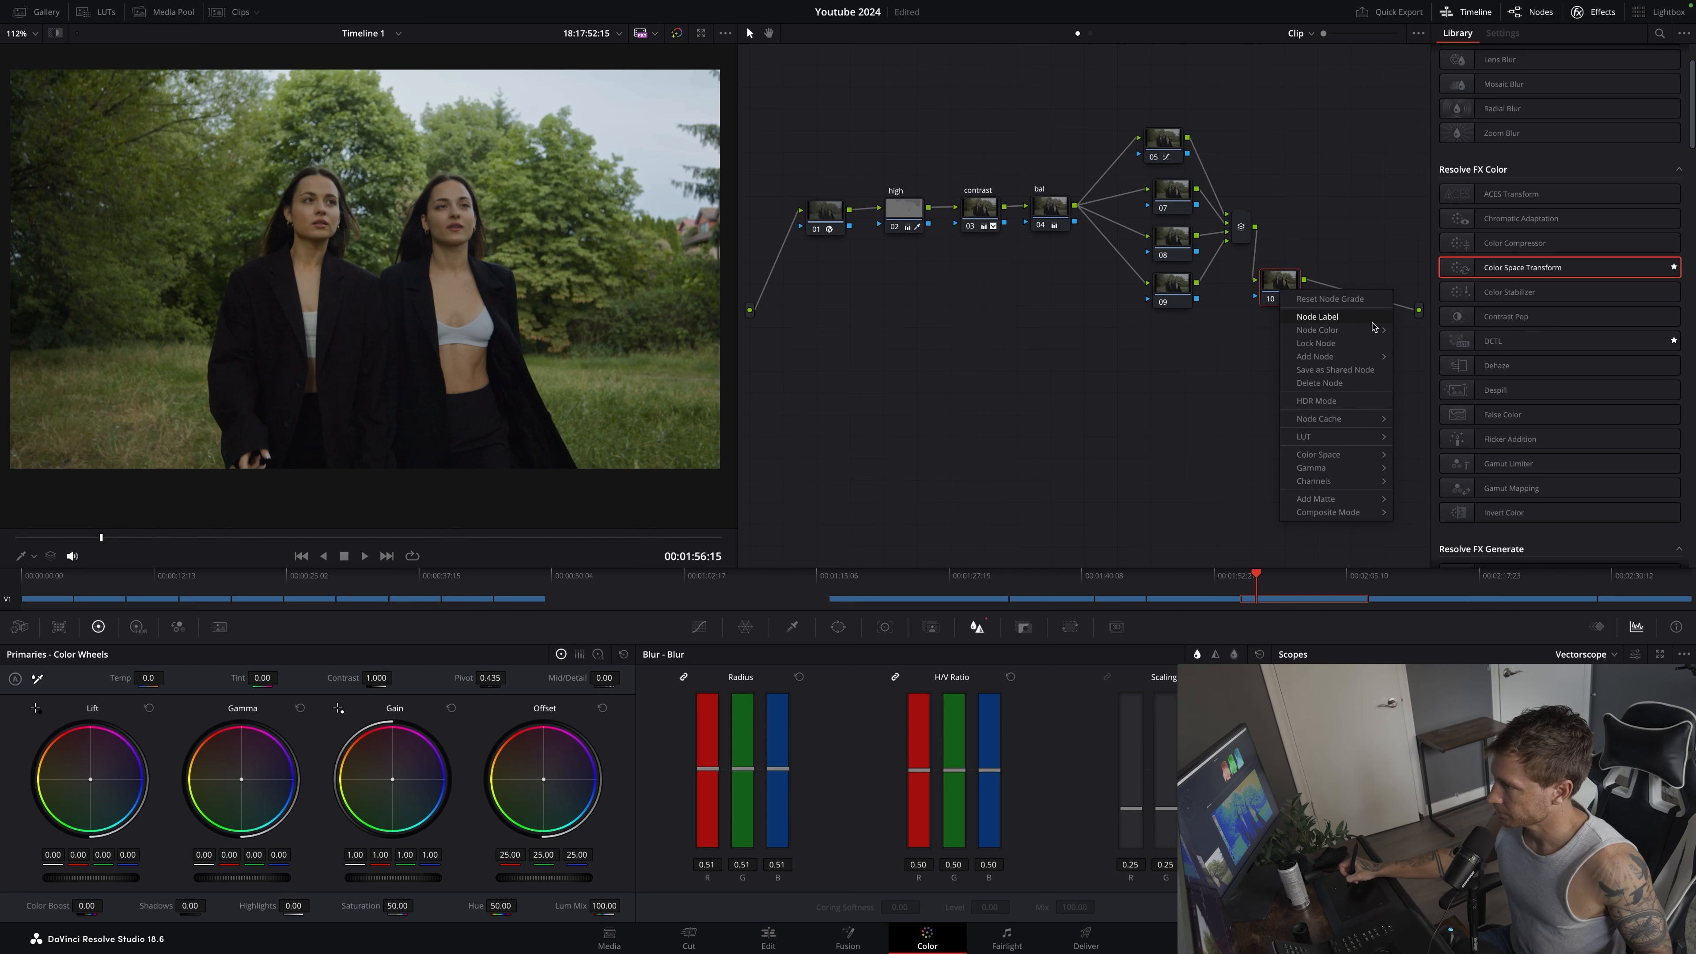
{"action": "left_click", "coordinate": [1435, 364]}
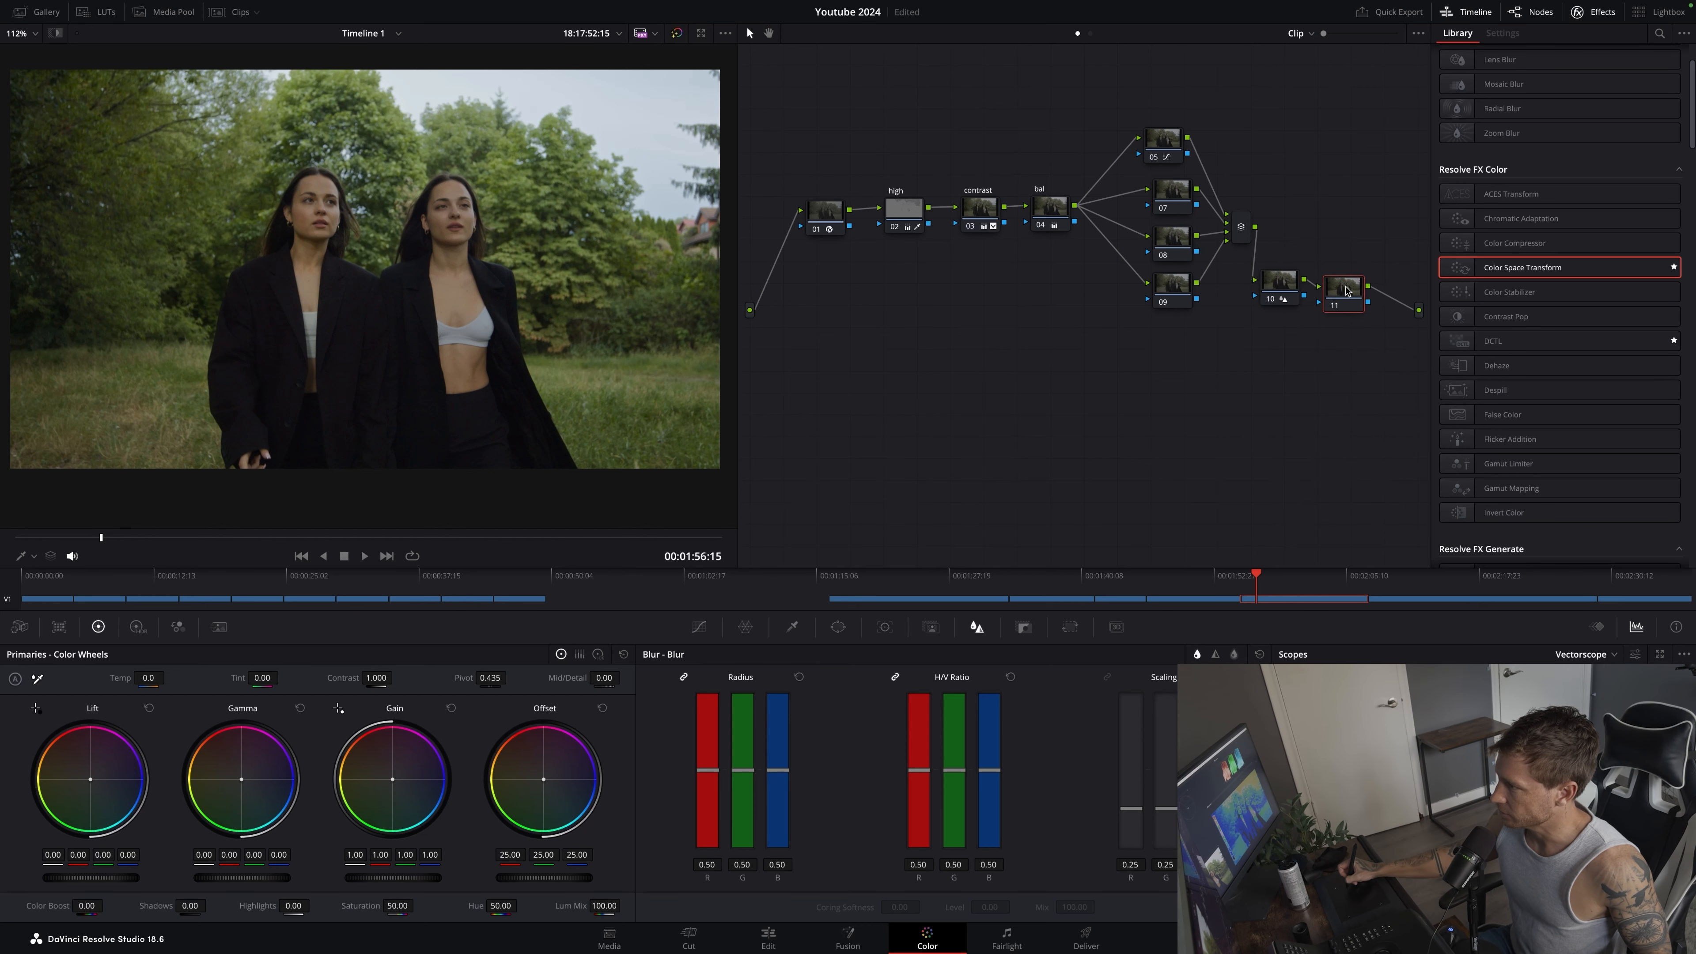
{"action": "key", "text": "ctrl+f"}
{"action": "type", "text": "fil"}
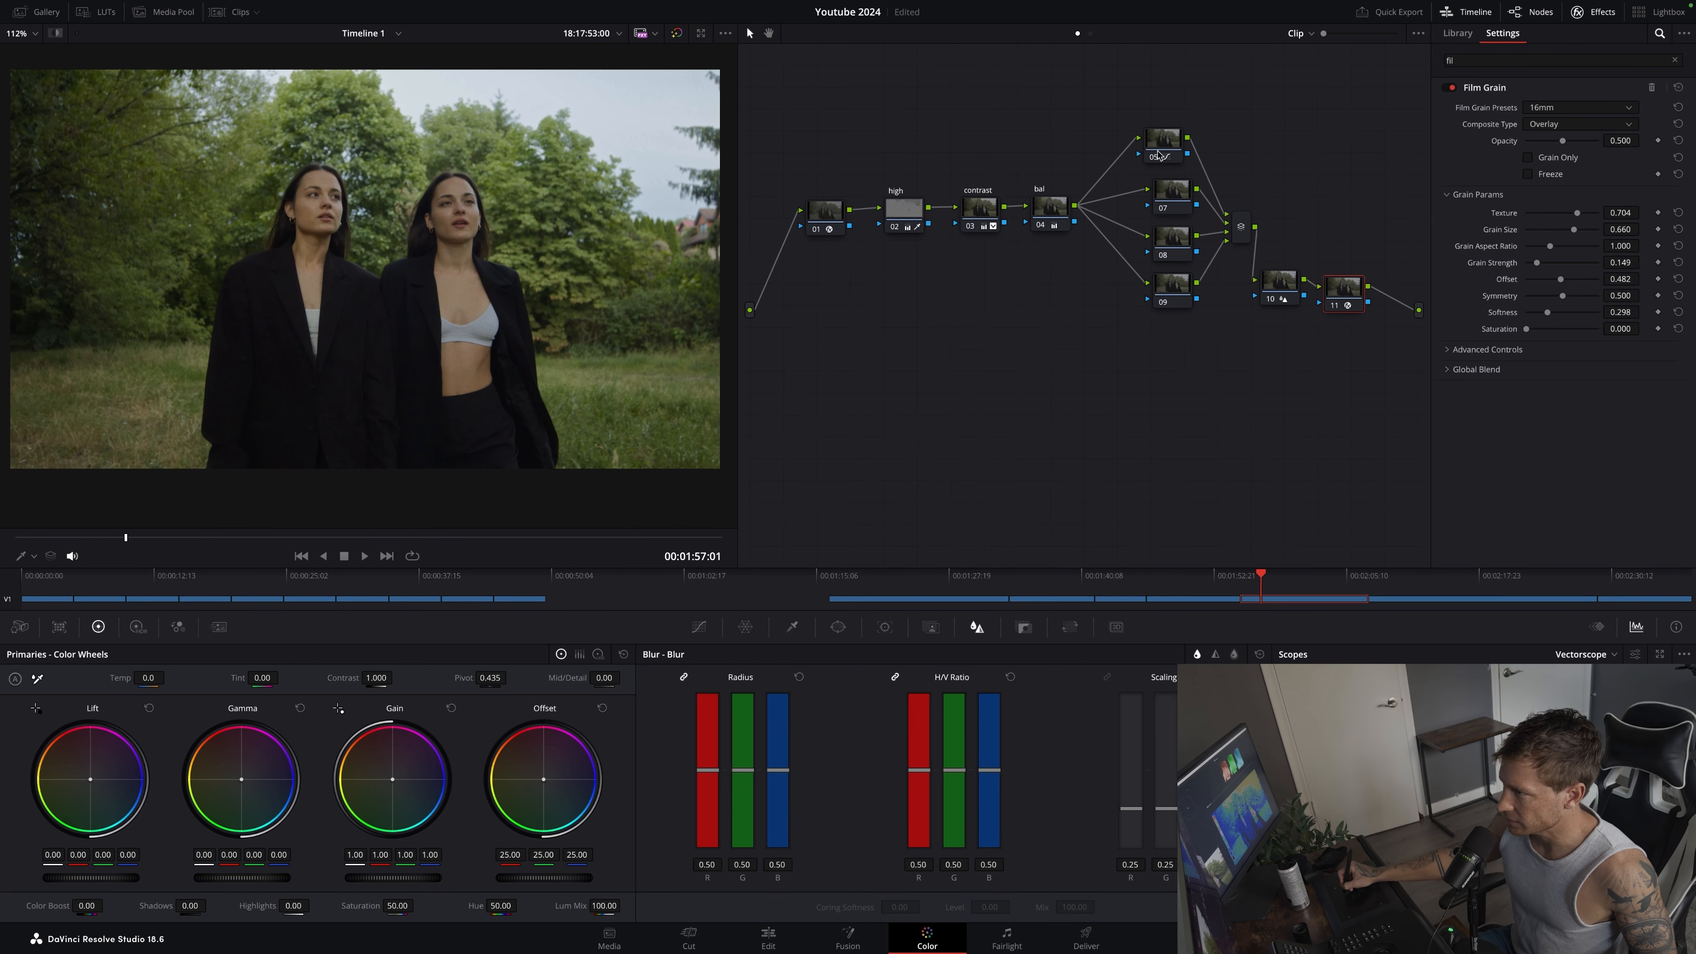
On node 05's Hue Vs Lum curve, lower the red-orange point at Input Hue 280.29
{"action": "left_click", "coordinate": [1161, 153]}
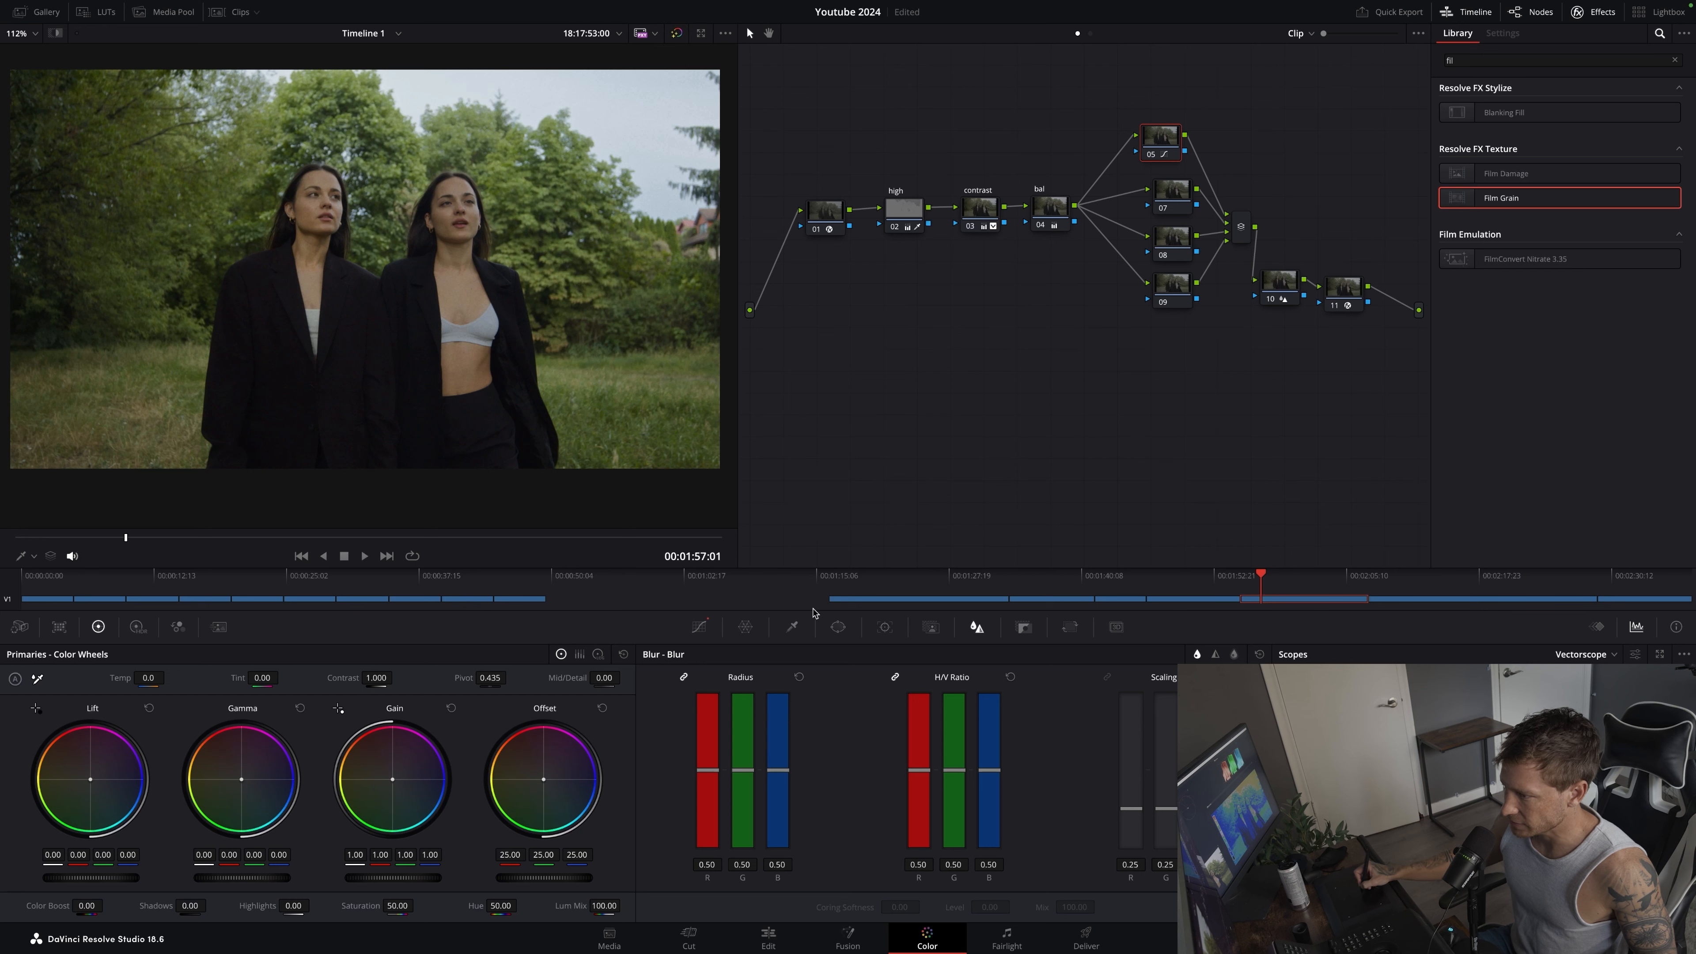
{"action": "left_click", "coordinate": [698, 627]}
{"action": "left_click_drag", "start_coordinate": [696, 783], "coordinate": [689, 835]}
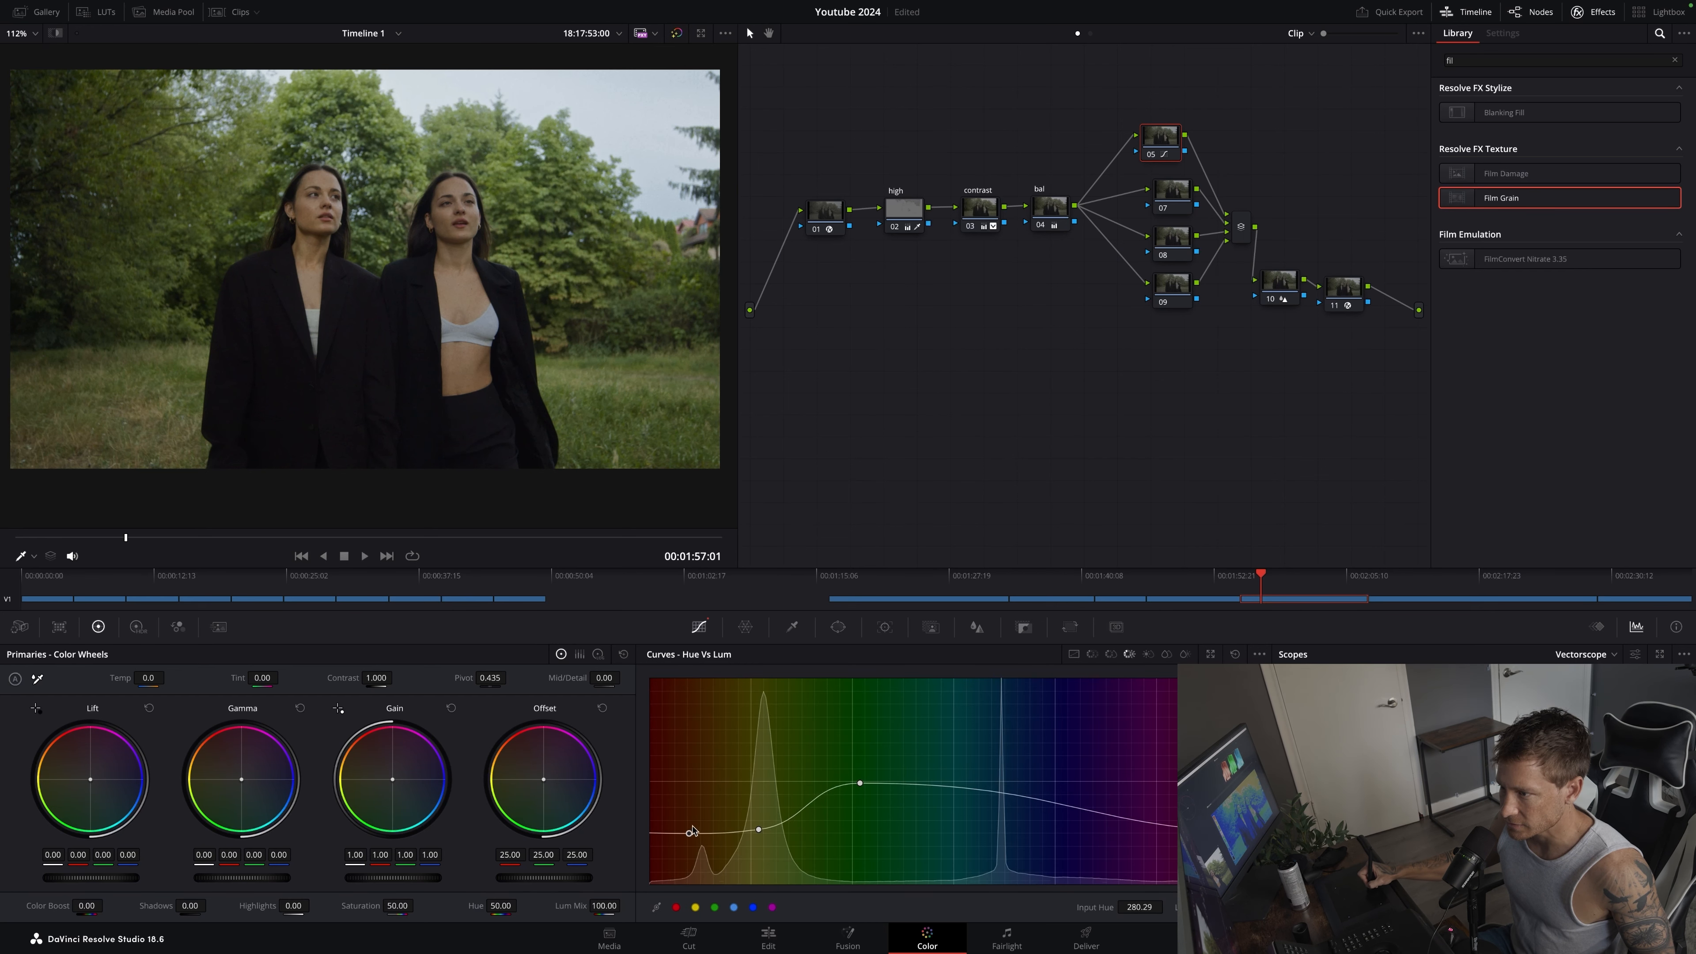
On node 07, set Saturation to 55.73 and slightly lower the Hue Vs Sat curve at Input Hue 316.00
{"action": "left_click", "coordinate": [1172, 194]}
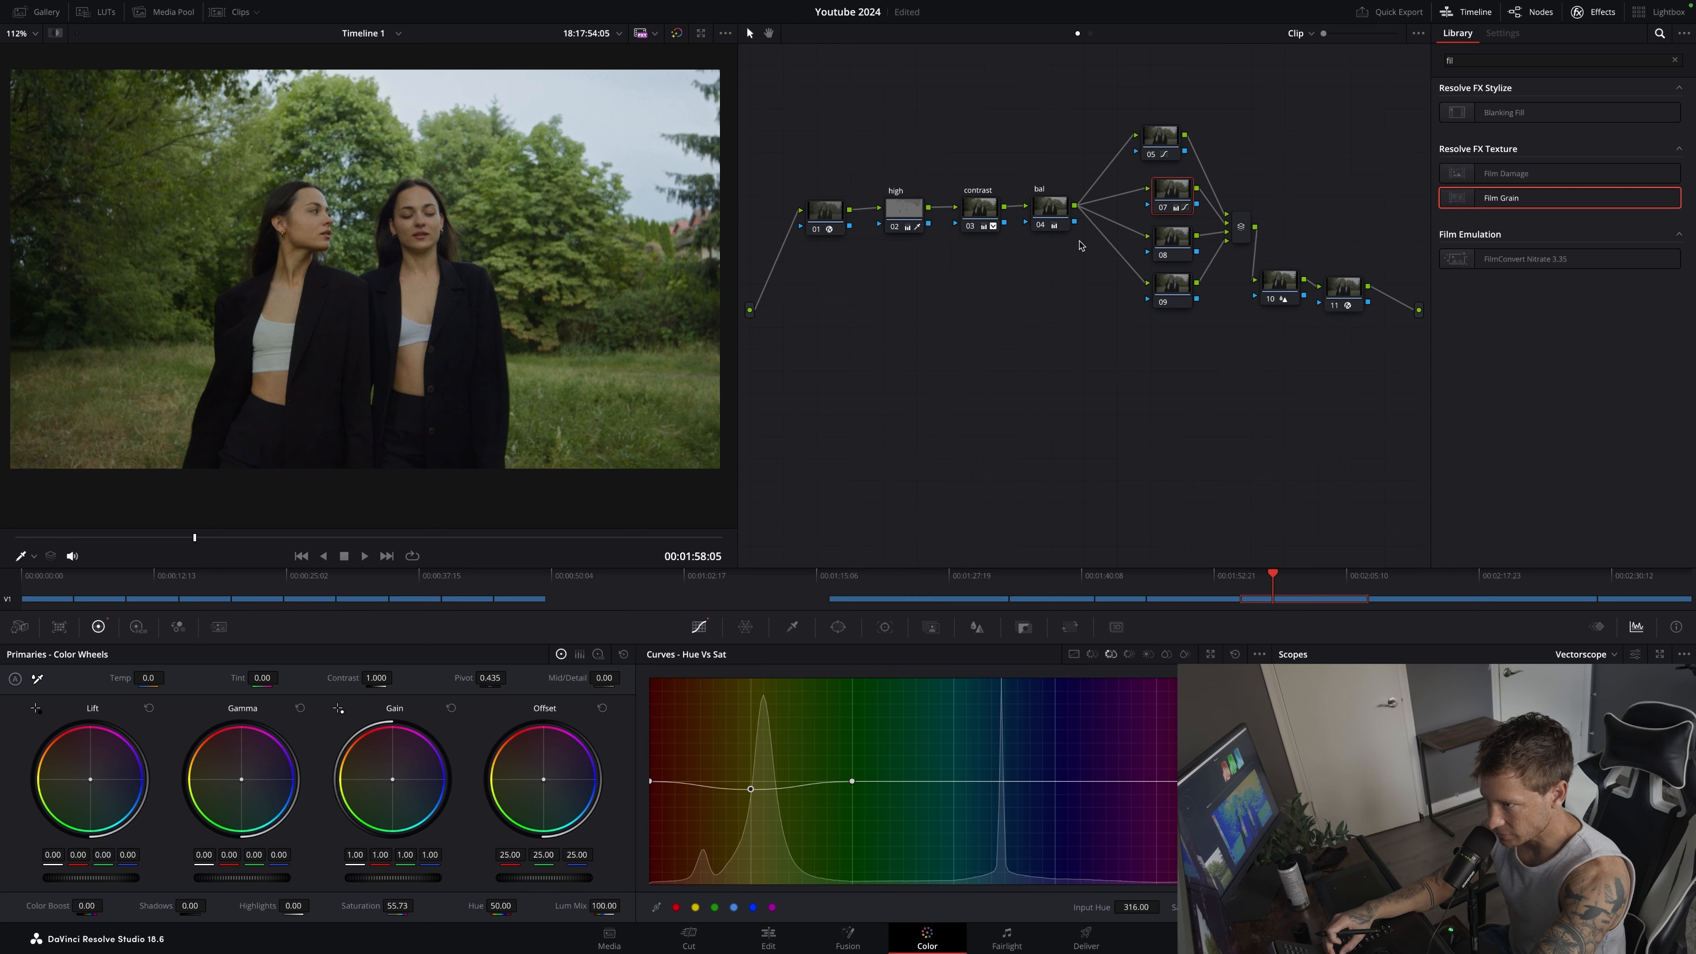
On the contrast node, set Tint to 0.10, Contrast to 1.424, Pivot to 0.453, Offset to 38.18 and Mid/Detail to 1.67, comparing with the ungraded image
{"action": "left_click", "coordinate": [978, 210]}
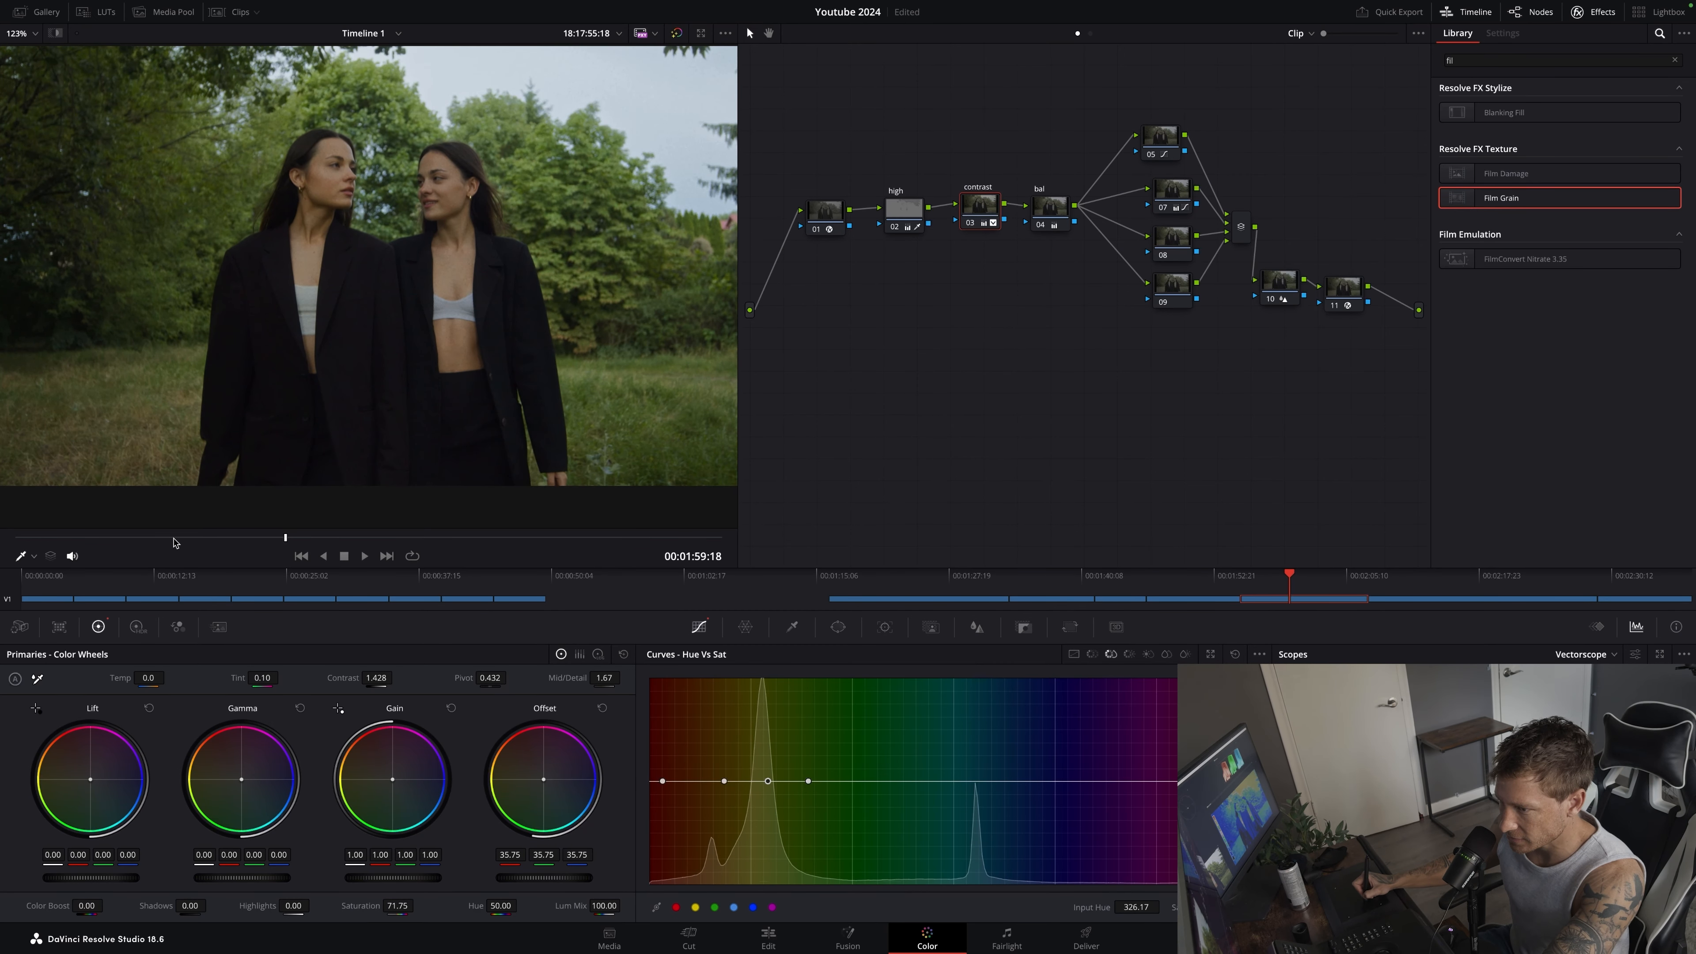
{"action": "mouse_move", "coordinate": [173, 538]}
{"action": "left_mouse_down"}
{"action": "mouse_move", "coordinate": [20, 538]}
{"action": "mouse_move", "coordinate": [197, 539]}
{"action": "left_mouse_up"}
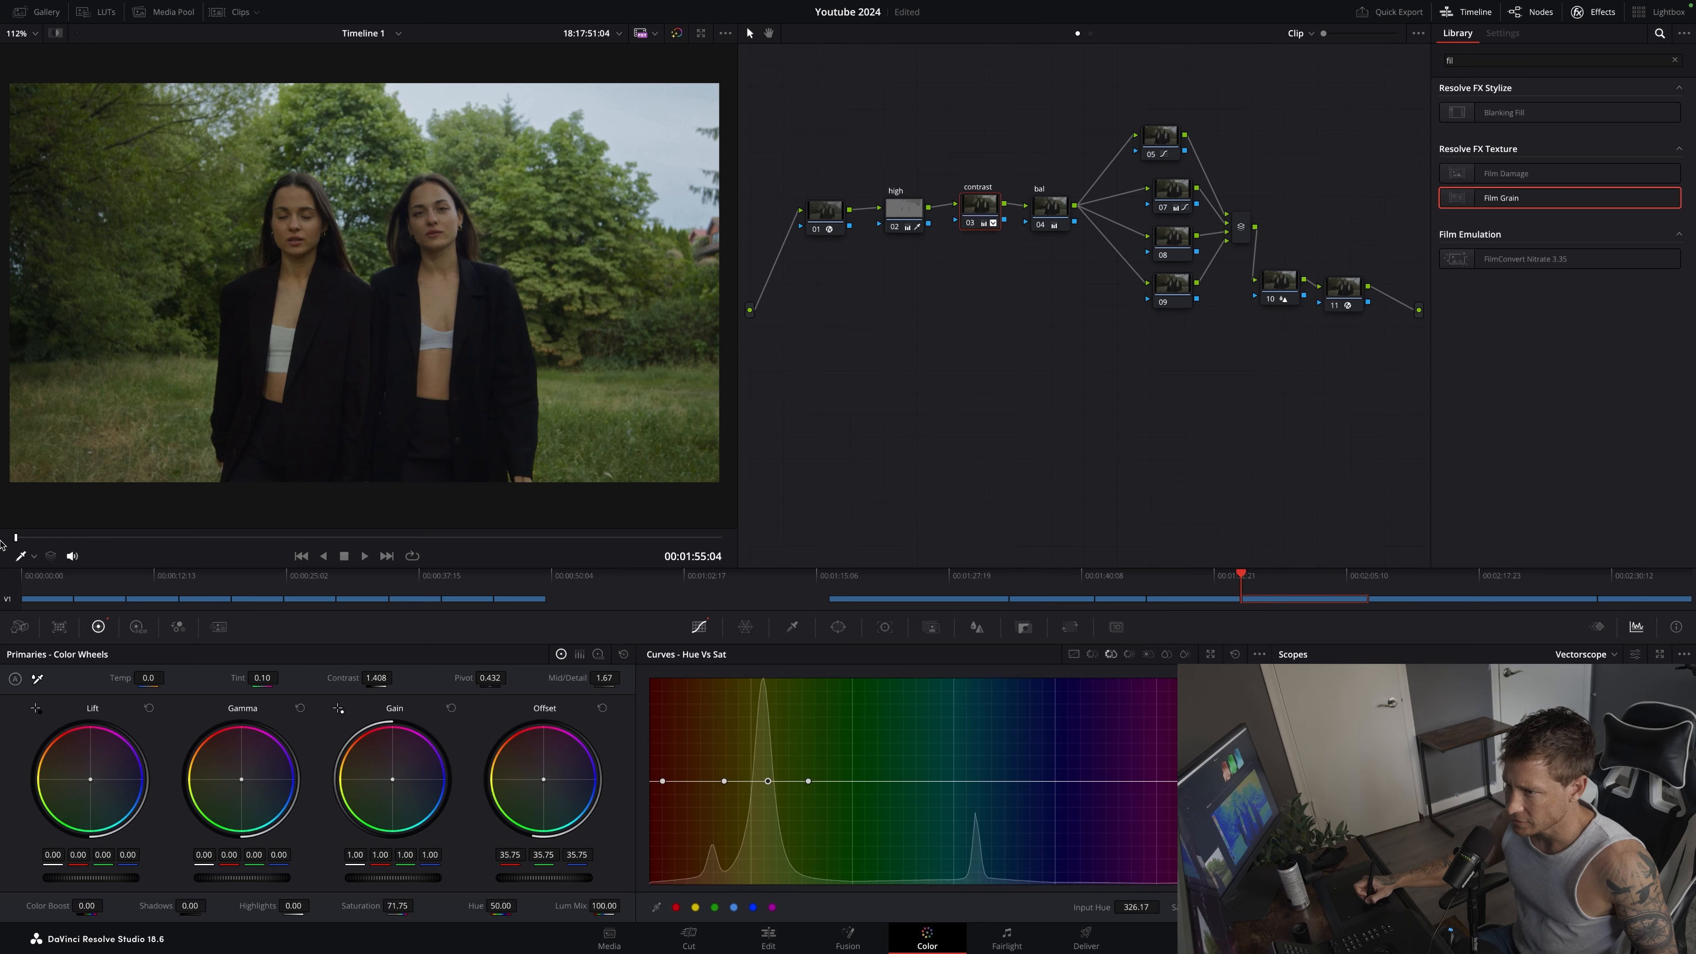
{"action": "left_click_drag", "start_coordinate": [3, 545], "coordinate": [261, 538]}
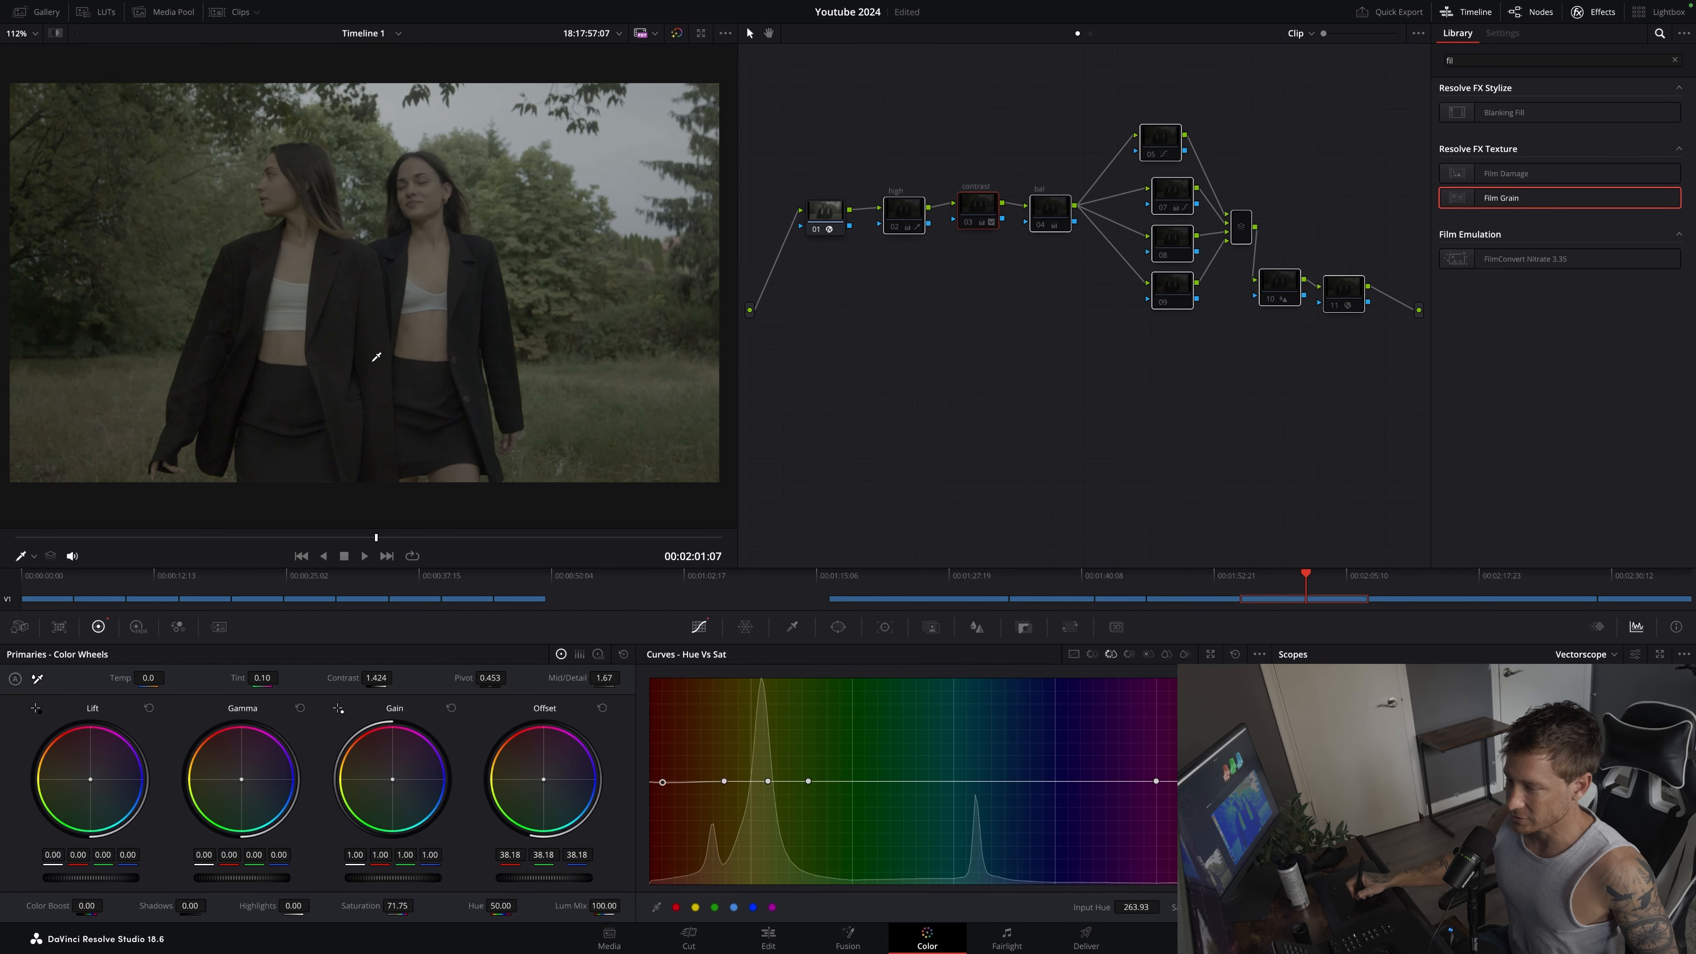
{"action": "mouse_move", "coordinate": [326, 536]}
{"action": "left_mouse_down"}
{"action": "mouse_move", "coordinate": [60, 546]}
{"action": "mouse_move", "coordinate": [348, 541]}
{"action": "left_mouse_up"}
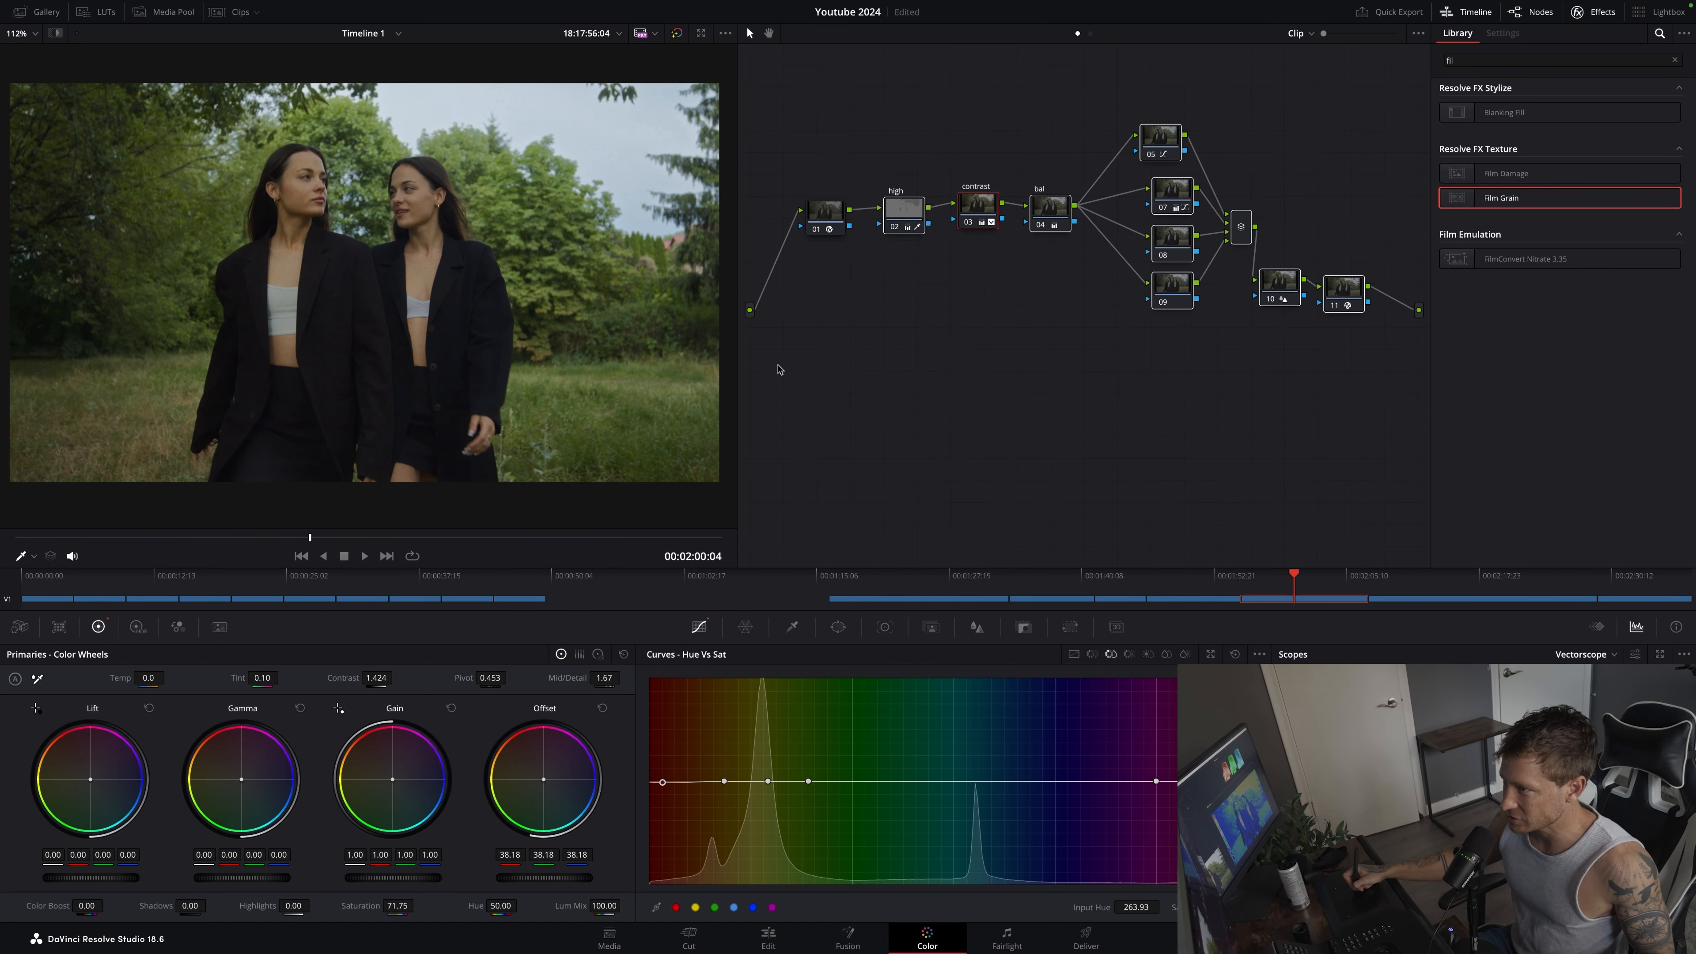
Show the thumbnails of the timeline's clips
{"action": "left_click", "coordinate": [232, 17]}
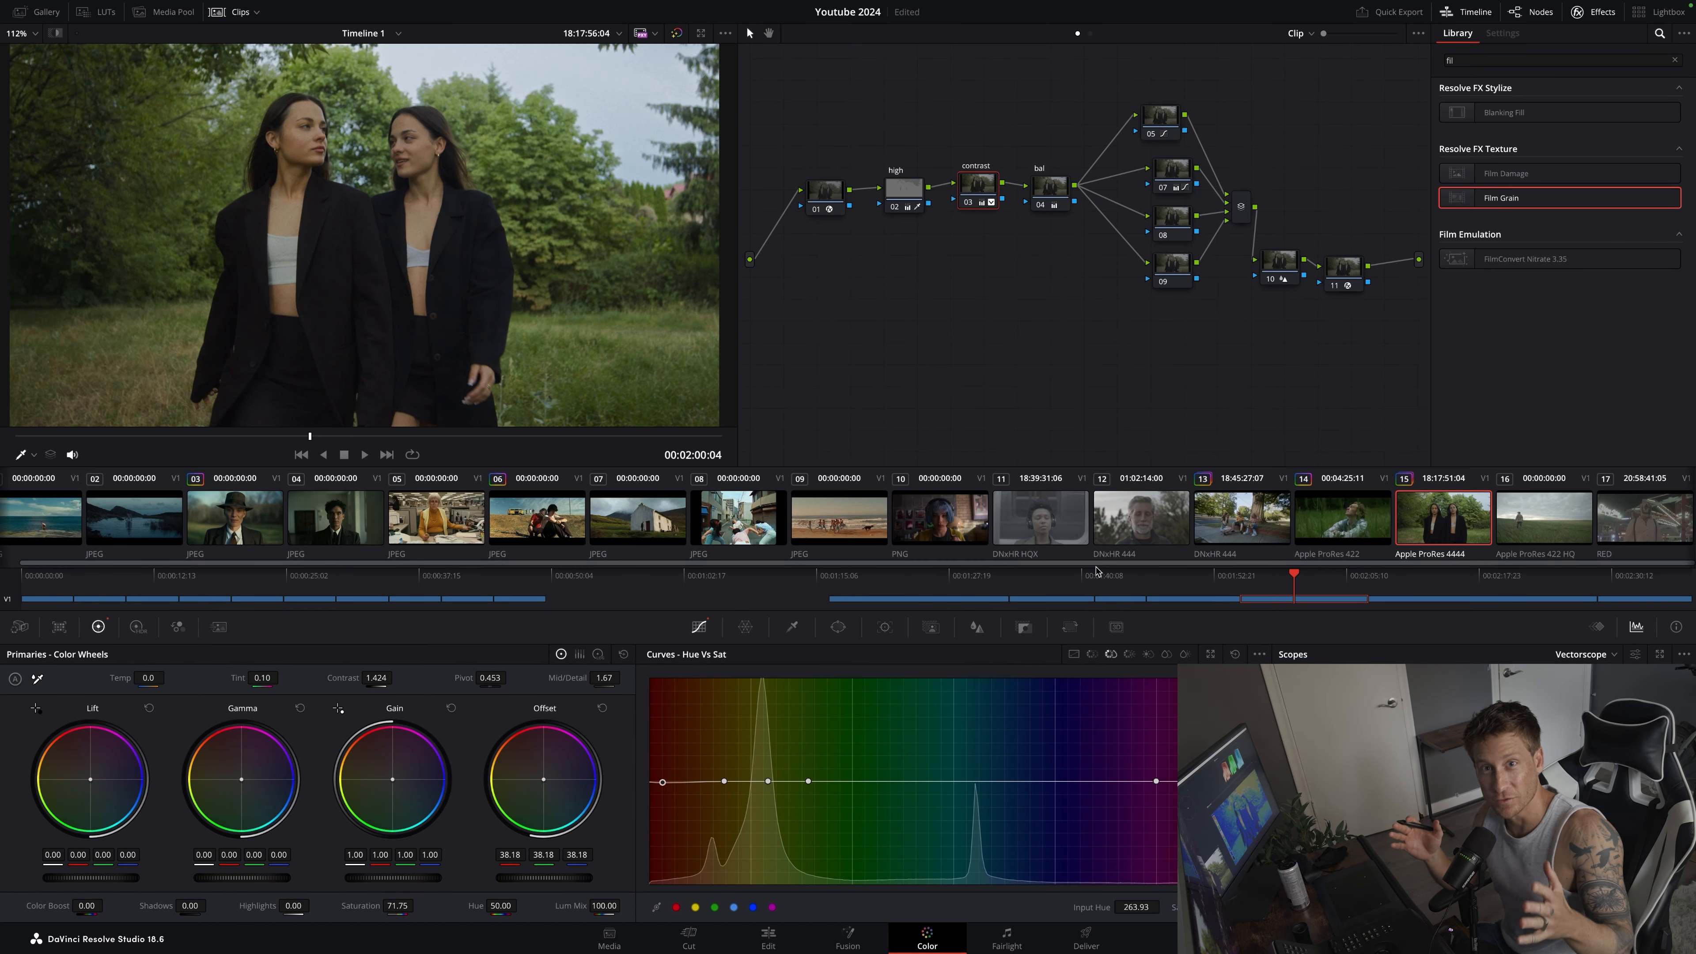